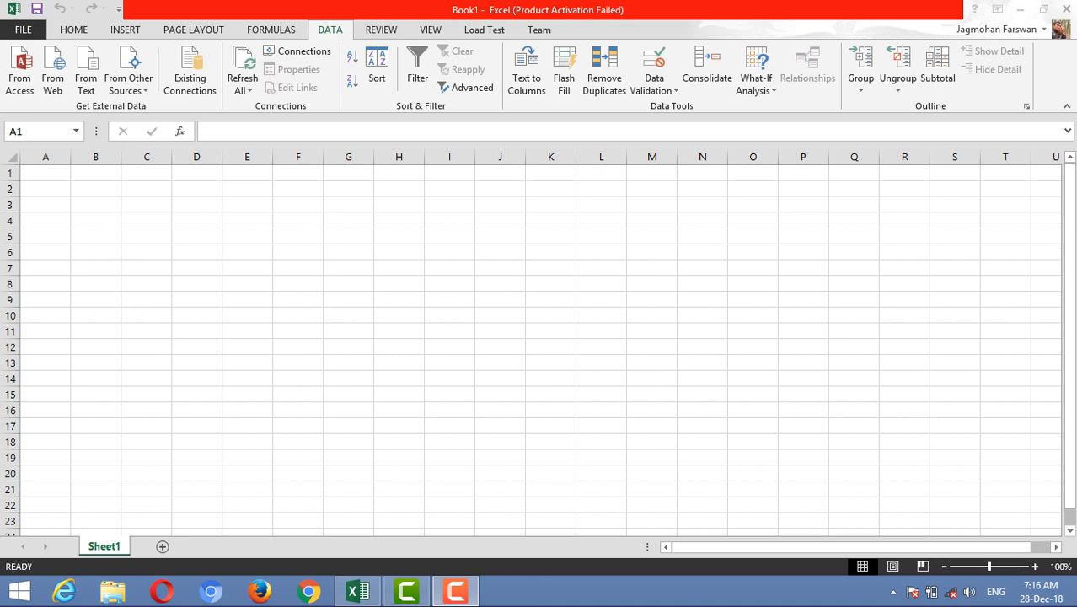
pyautogui.click(654, 84)
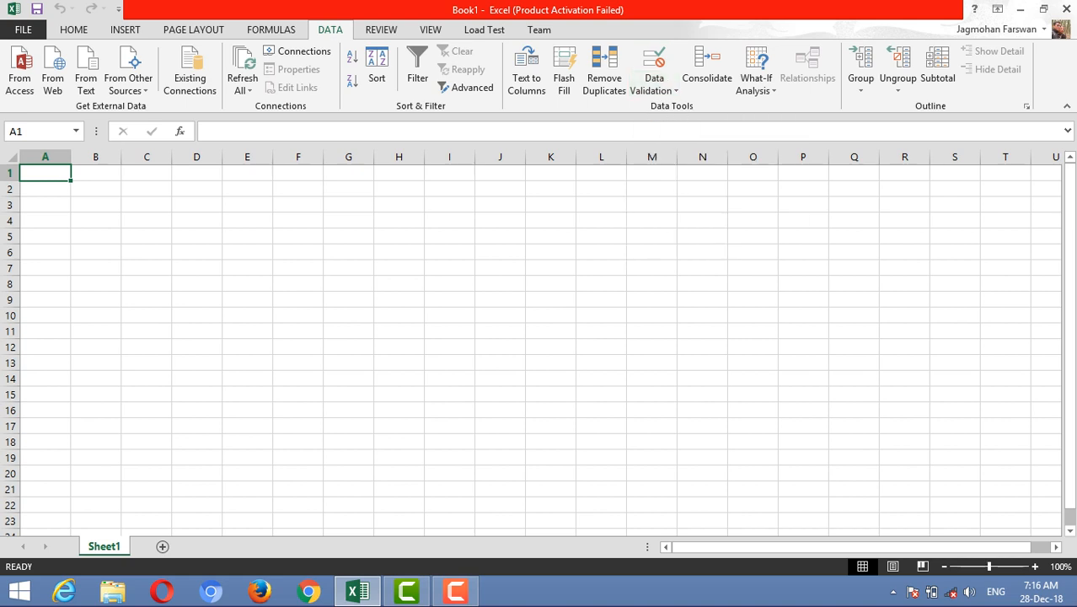
pyautogui.click(653, 88)
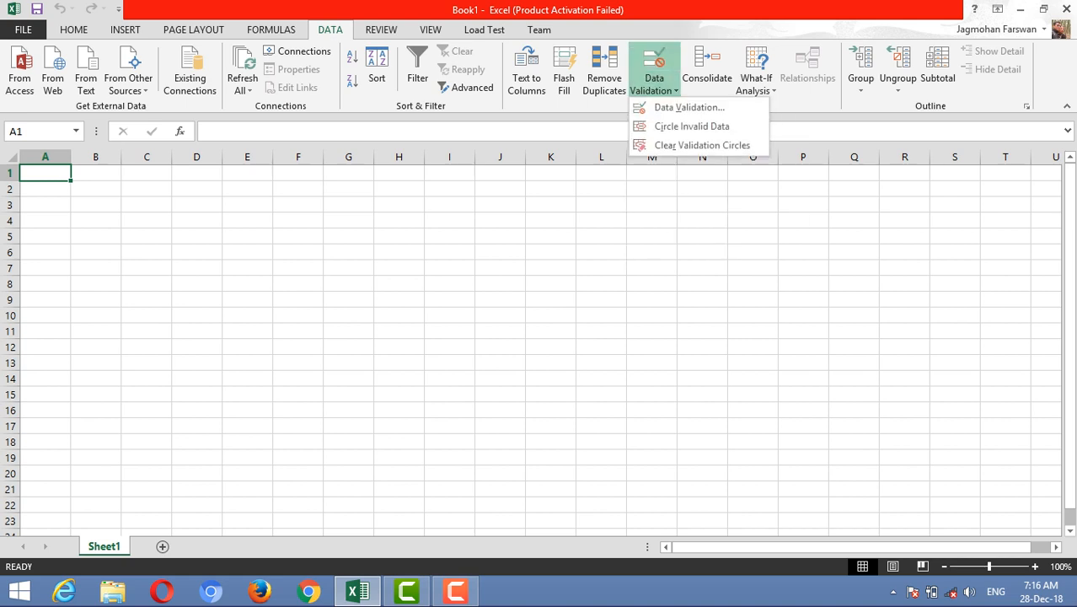
pyautogui.click(654, 88)
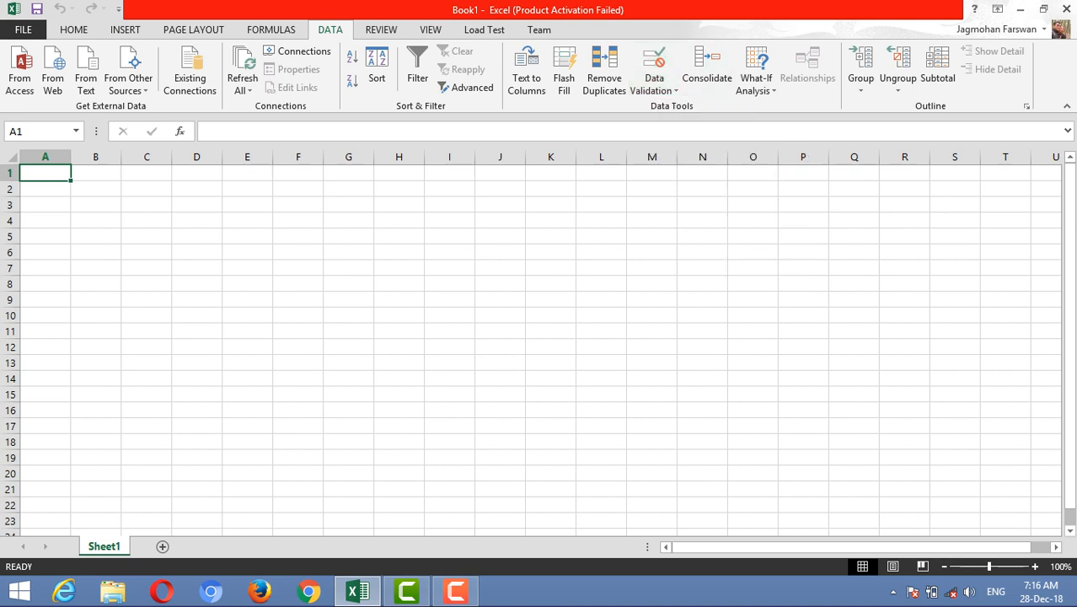
pyautogui.click(707, 69)
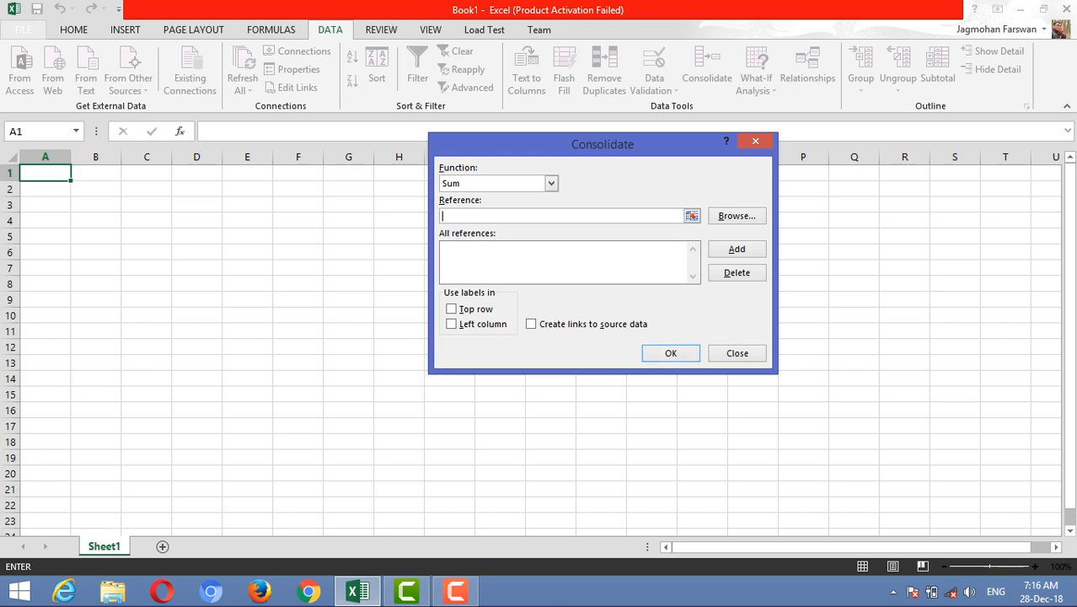
pyautogui.click(736, 352)
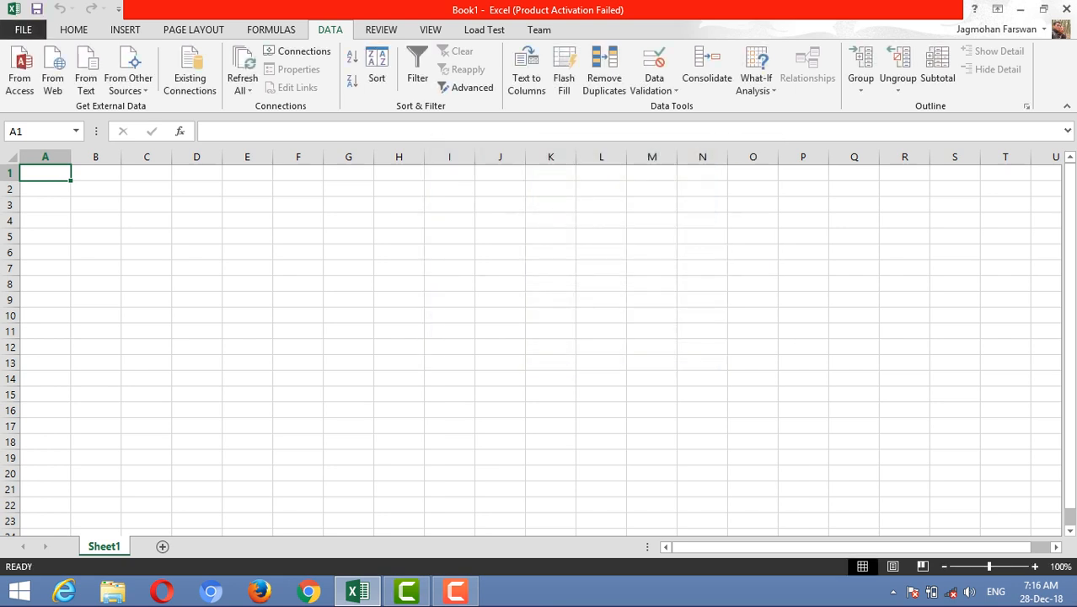
# Step: Add two new worksheets, Sheet2 and Sheet3, to the workbook
pyautogui.click(163, 546)
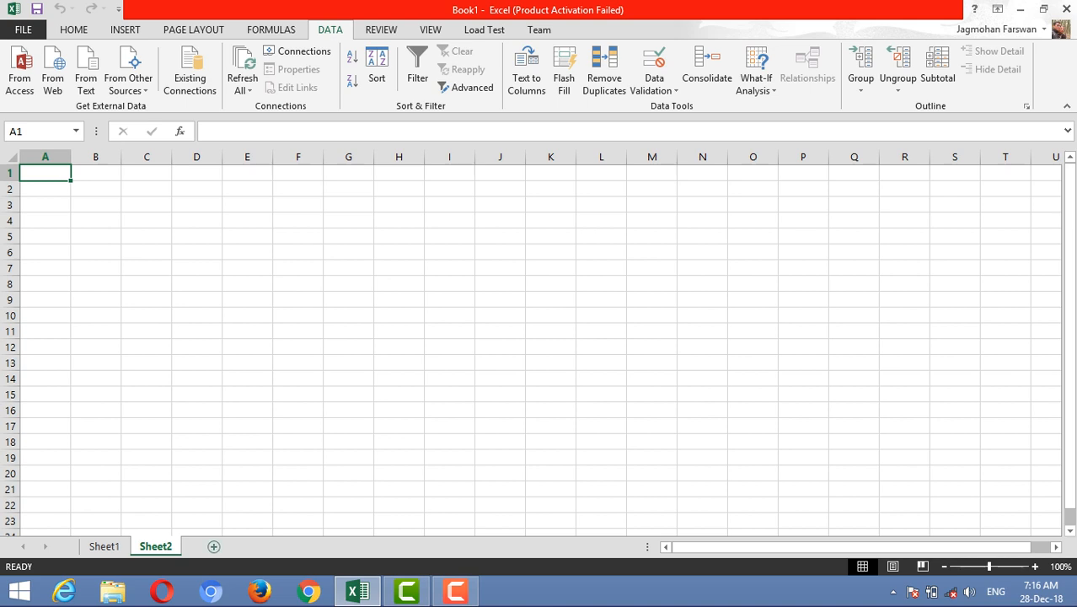
pyautogui.click(213, 546)
pyautogui.click(196, 299)
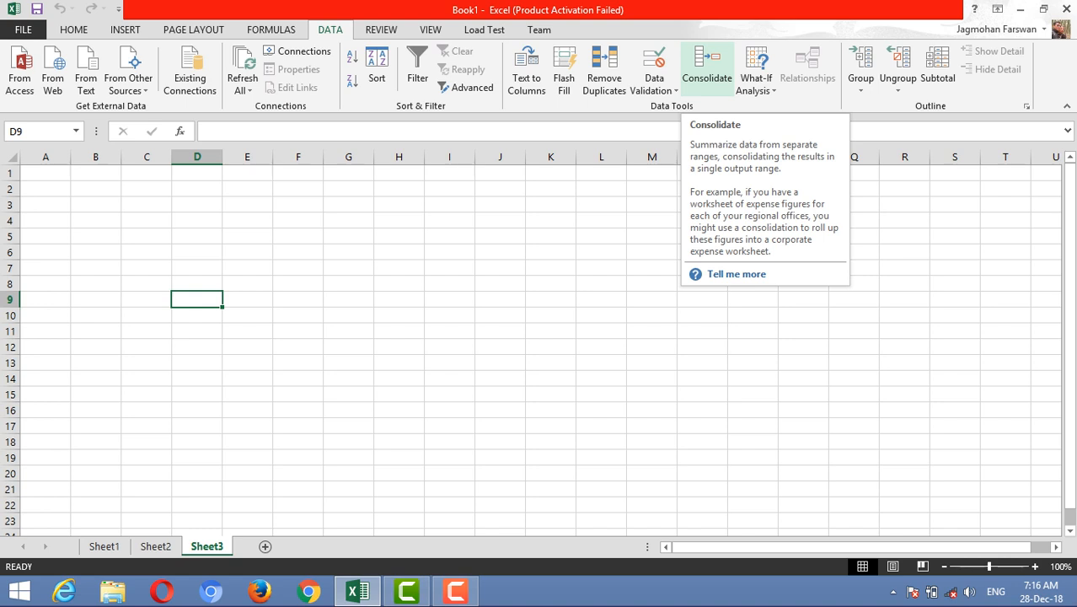
pyautogui.click(449, 315)
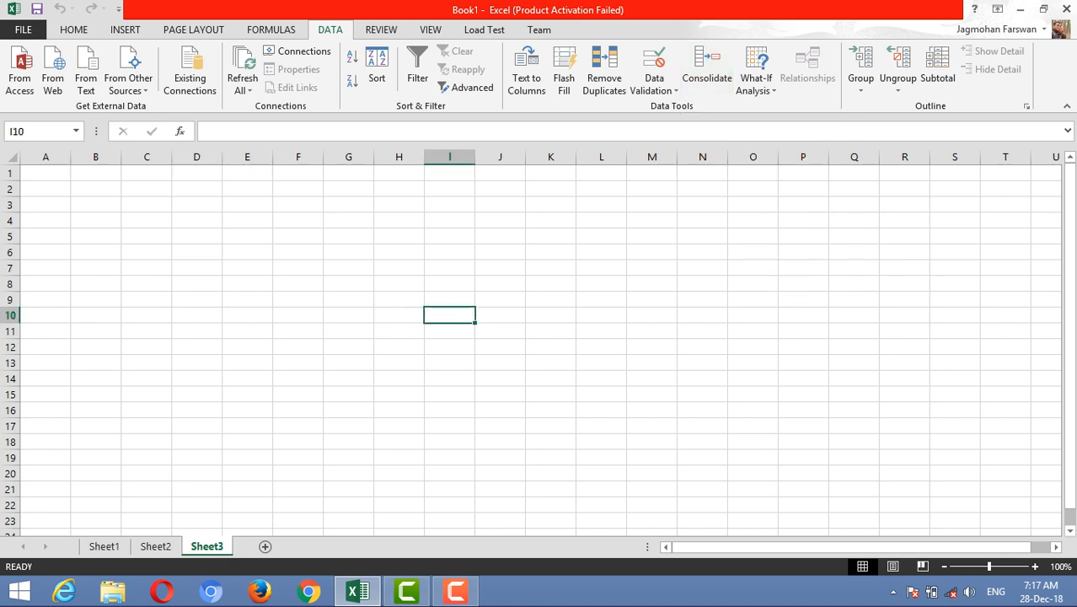
pyautogui.moveTo(147, 268); pyautogui.dragTo(702, 283)
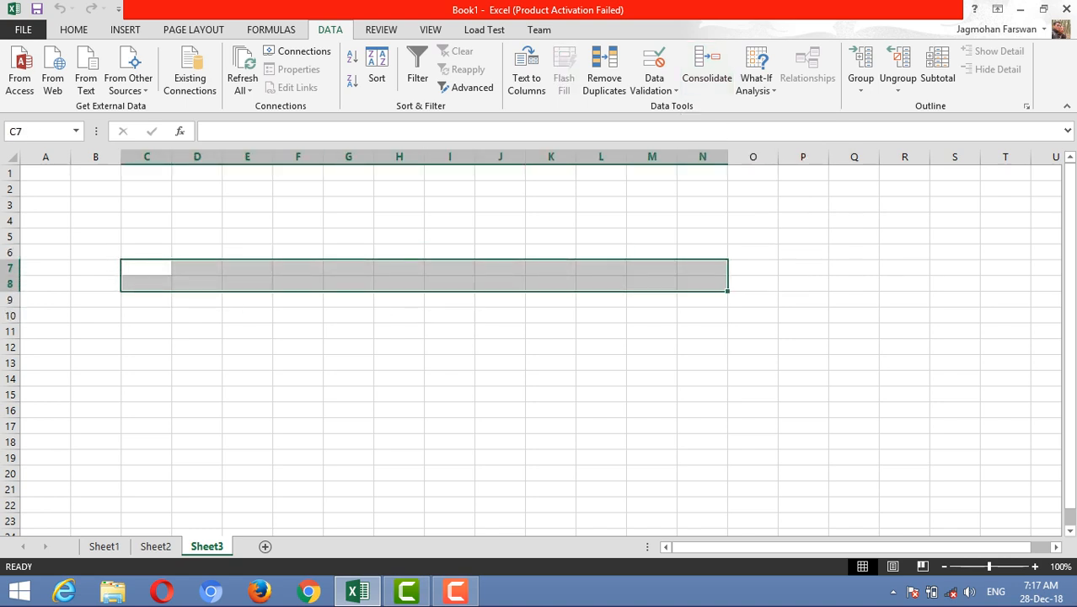
pyautogui.click(155, 546)
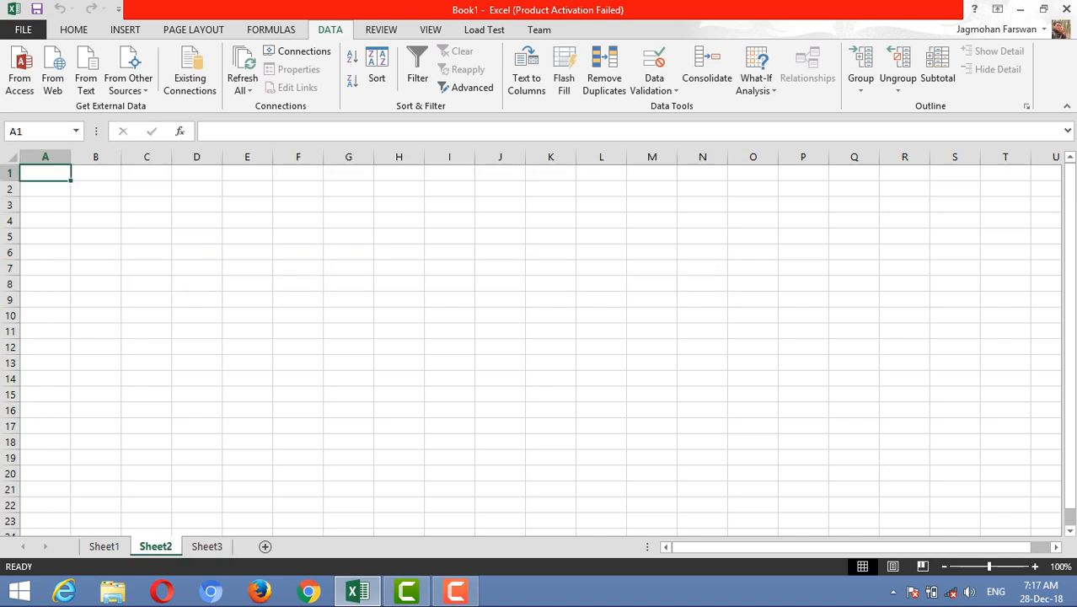
pyautogui.moveTo(96, 299); pyautogui.dragTo(405, 332)
pyautogui.click(104, 546)
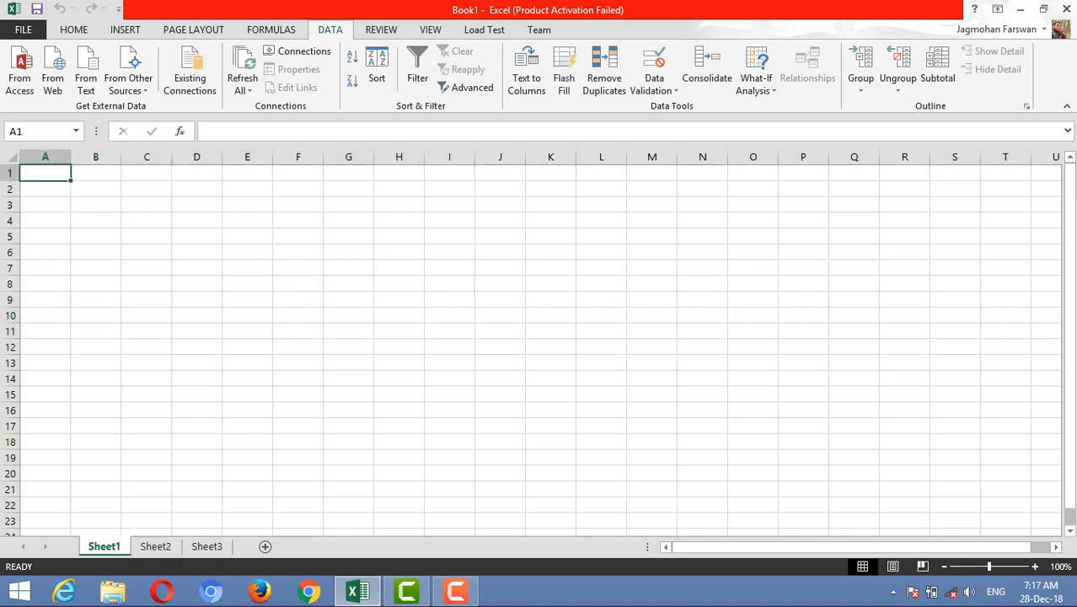
pyautogui.moveTo(95, 363); pyautogui.dragTo(399, 394)
pyautogui.click(449, 283)
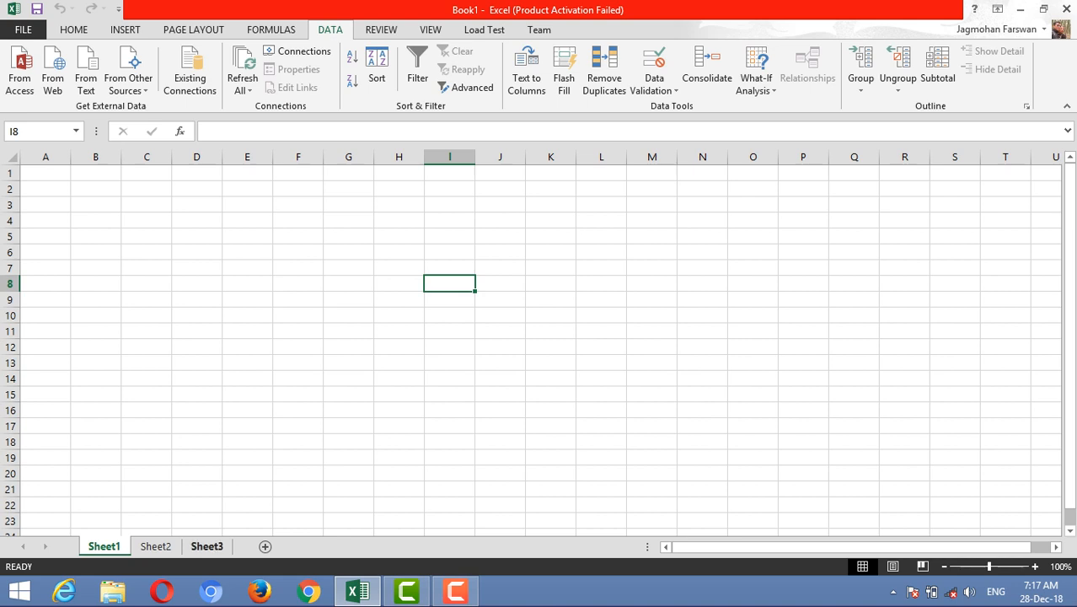
pyautogui.click(206, 546)
pyautogui.click(348, 315)
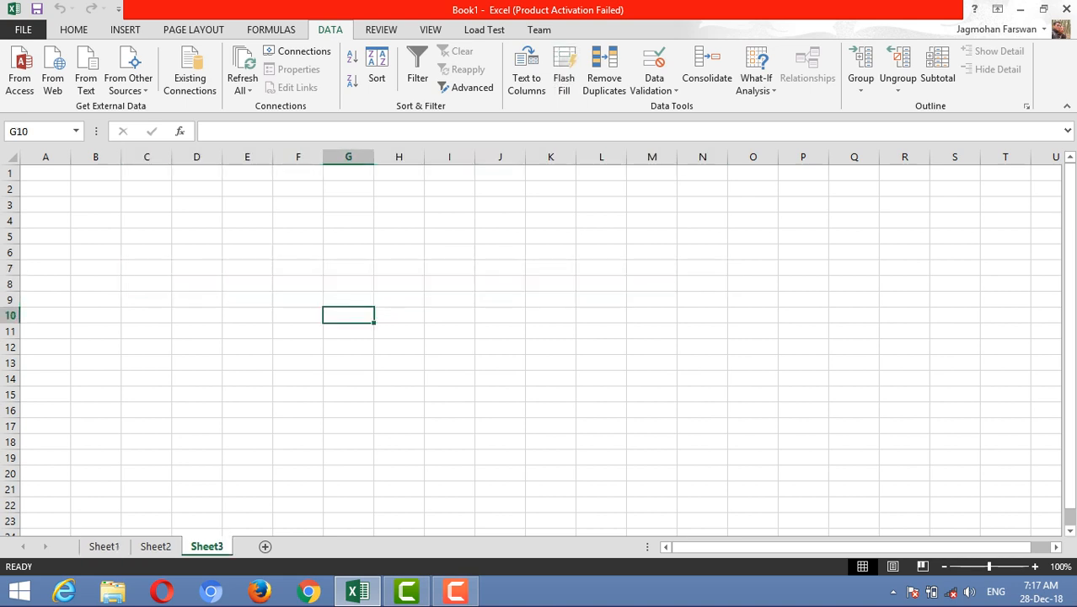
pyautogui.click(756, 82)
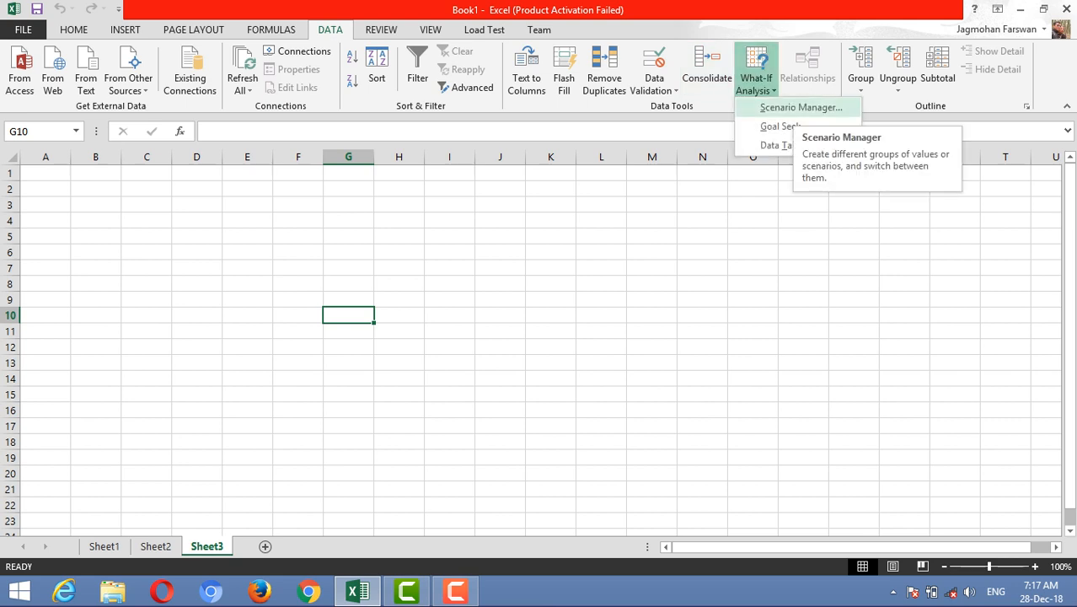
# Step: Enter the heading "Sno." in D9 of Sheet3 and the serial numbers 1 to 6 in D10:D15
pyautogui.click(196, 299)
pyautogui.click(196, 299)
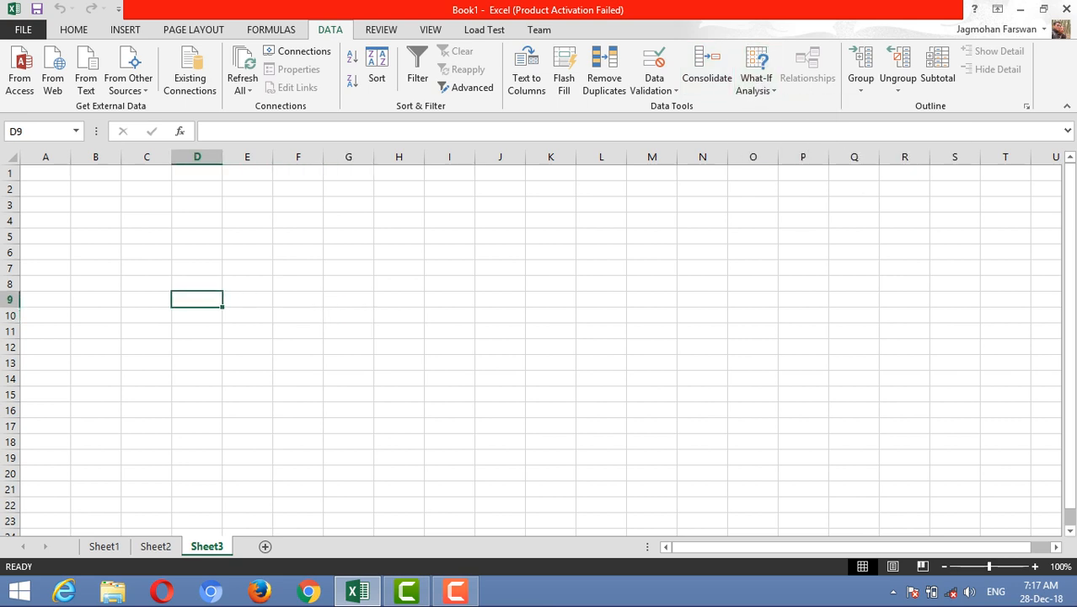
pyautogui.write('Sno.')
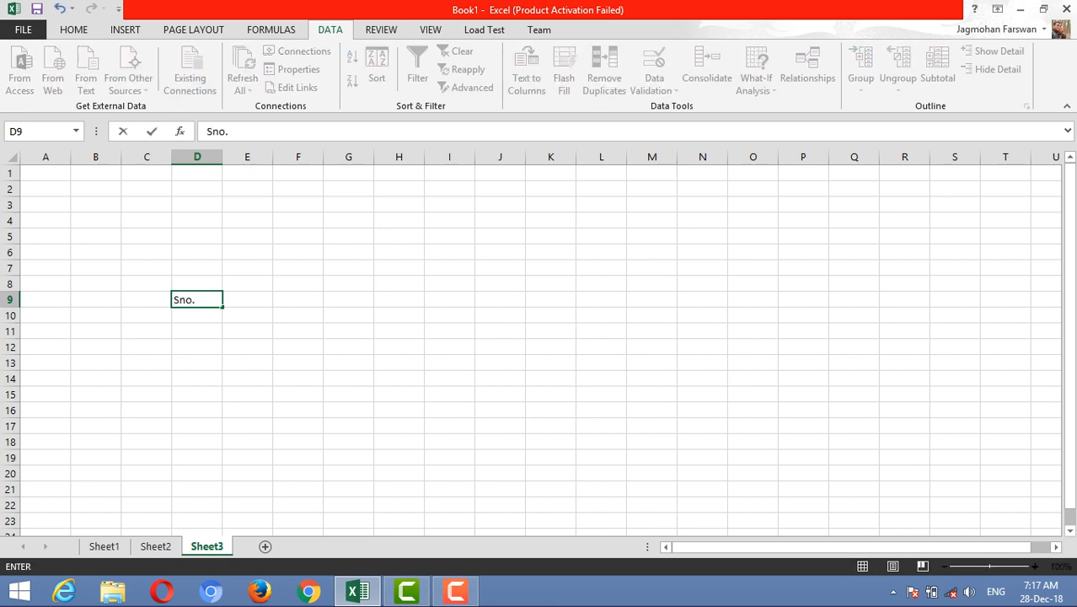
pyautogui.press('Return')
pyautogui.write('1 2 3')
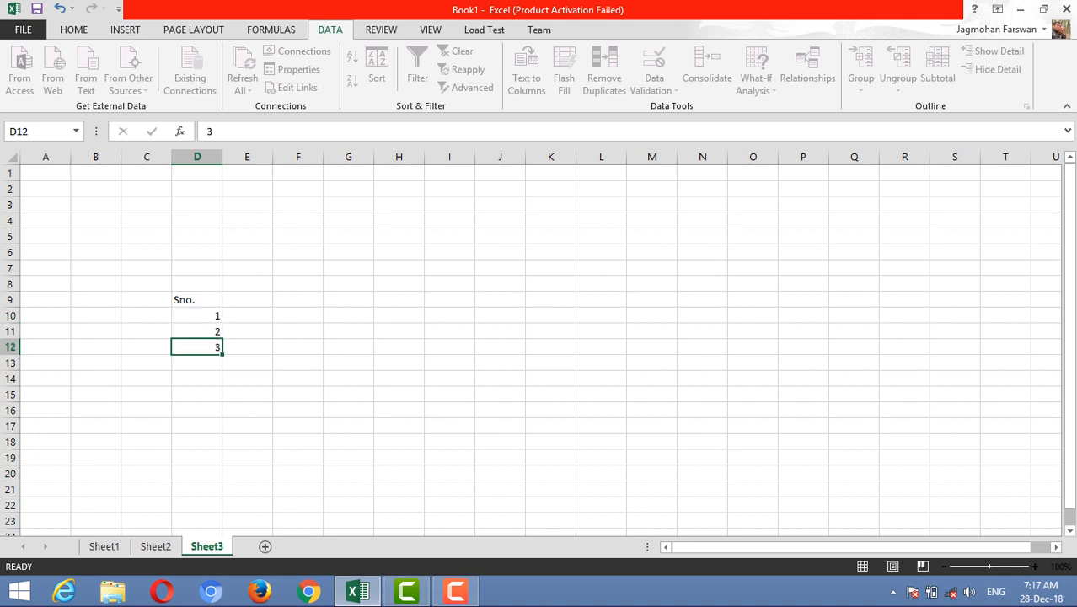
pyautogui.write(' 4 5 6')
pyautogui.press('Return')
# Step: Enter the heading "Items" in cell E9 beside the serial number heading
pyautogui.press('Right')
pyautogui.press('Up')
pyautogui.press('Up')
pyautogui.press('Up')
pyautogui.press('Up')
pyautogui.press('Up')
pyautogui.press('Up')
pyautogui.press('Up')
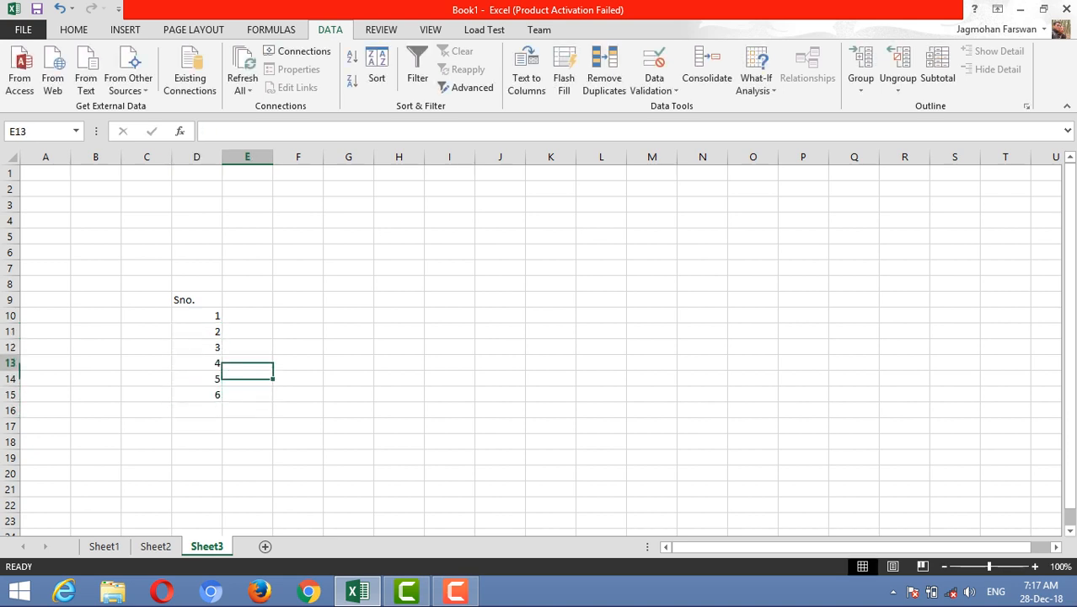
pyautogui.write('Items')
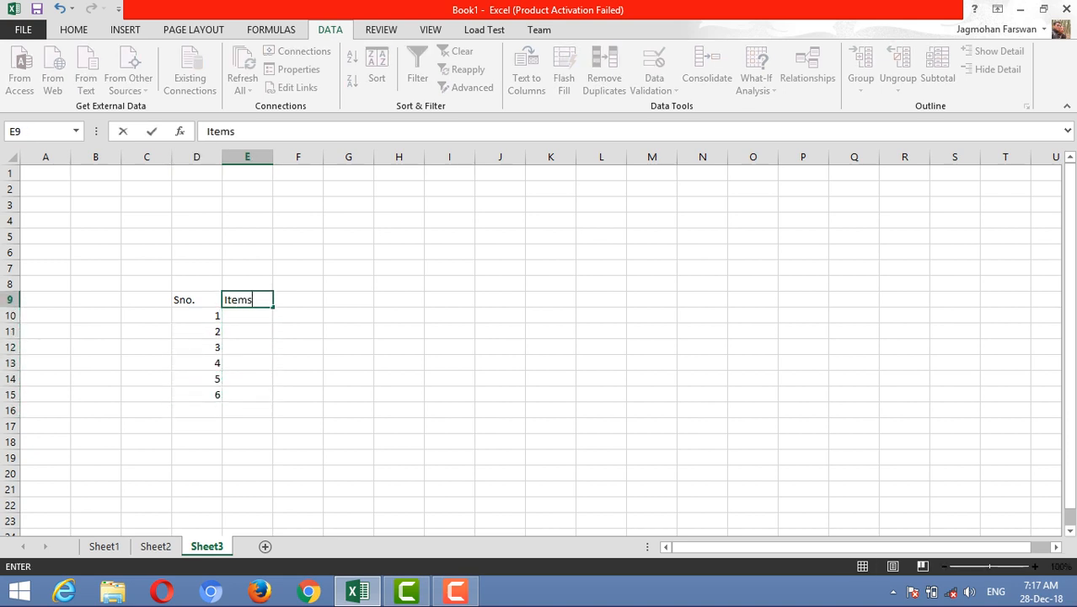
pyautogui.press('Return')
pyautogui.press('Up')
pyautogui.press('Down')
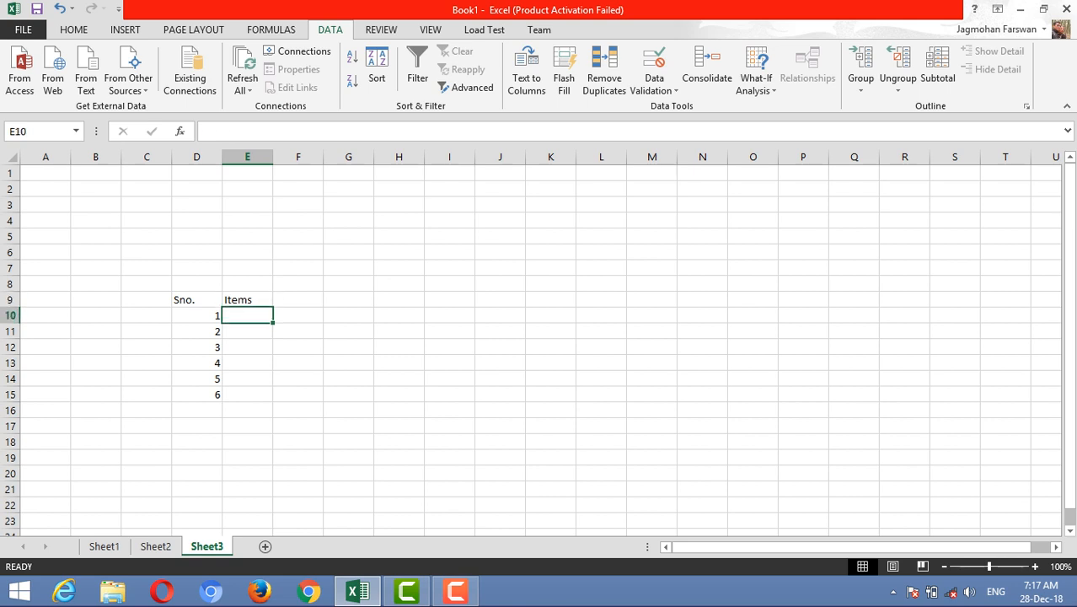
# Step: Enter "The Trasection" as the table title in cell D7
pyautogui.press('Up')
pyautogui.press('Up')
pyautogui.press('Up')
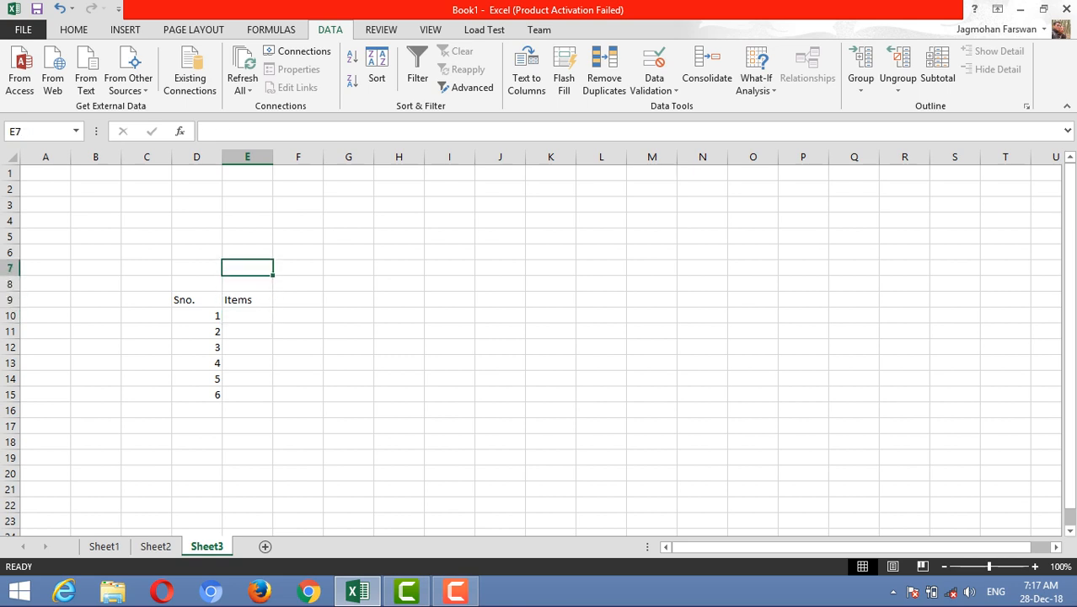
pyautogui.press('Left')
pyautogui.write('s')
pyautogui.press('BackSpace')
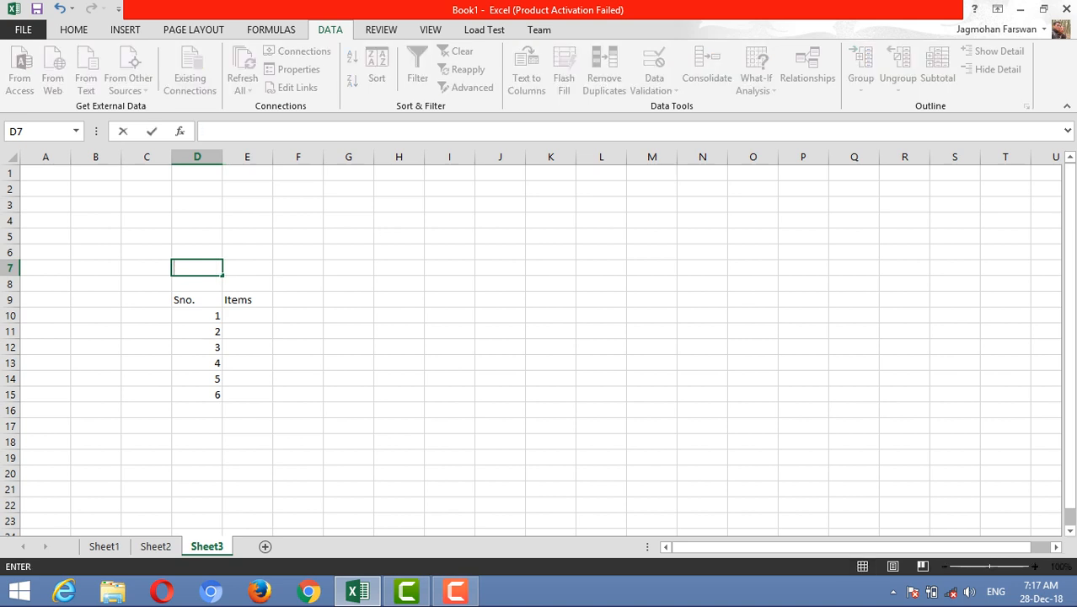
pyautogui.write('The Trasection')
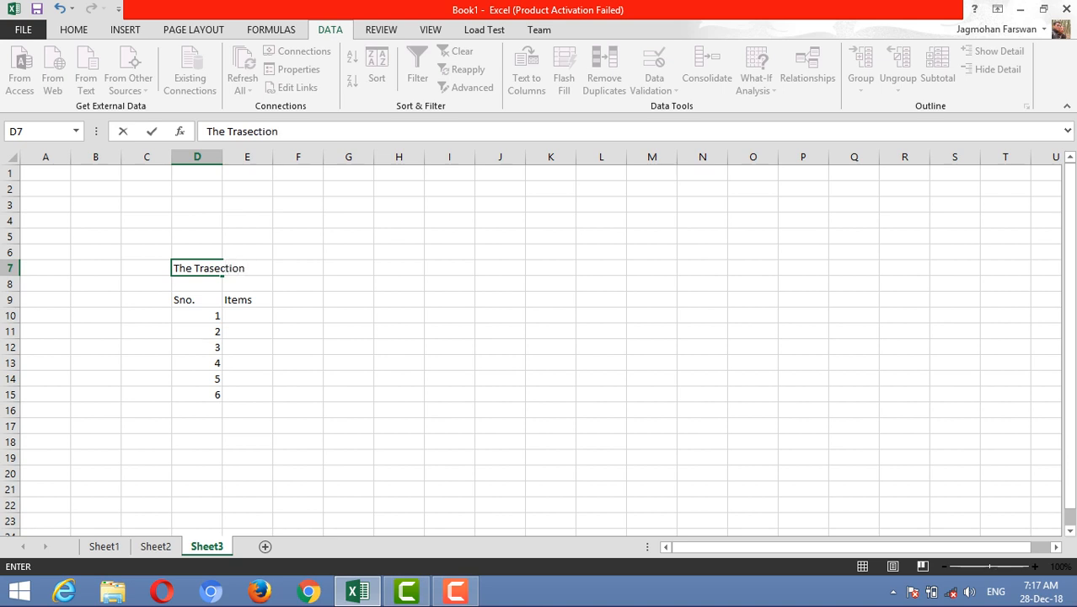
pyautogui.press('Return')
pyautogui.press('Return')
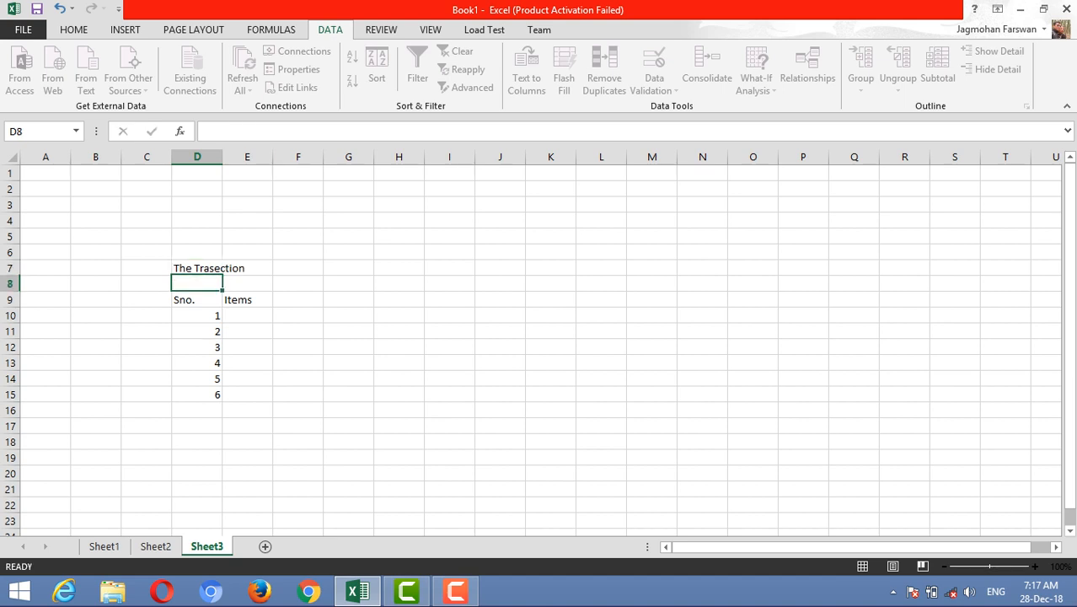
# Step: Replace the table title in cell D7 with "The expenses and income"
pyautogui.press('Right')
pyautogui.press('Up')
pyautogui.press('Up')
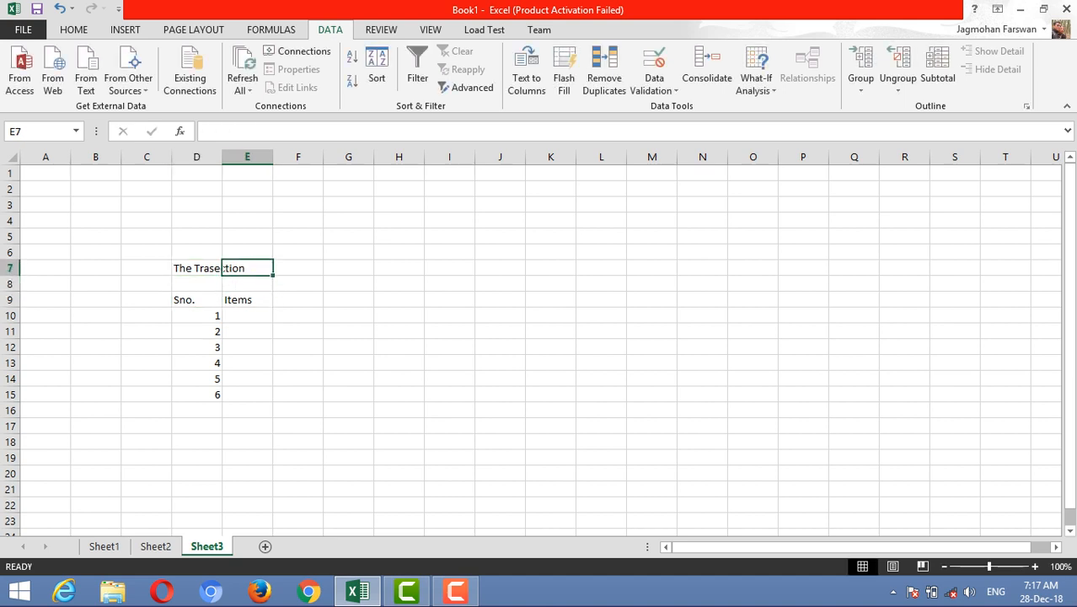
pyautogui.press('Left')
pyautogui.write('The ')
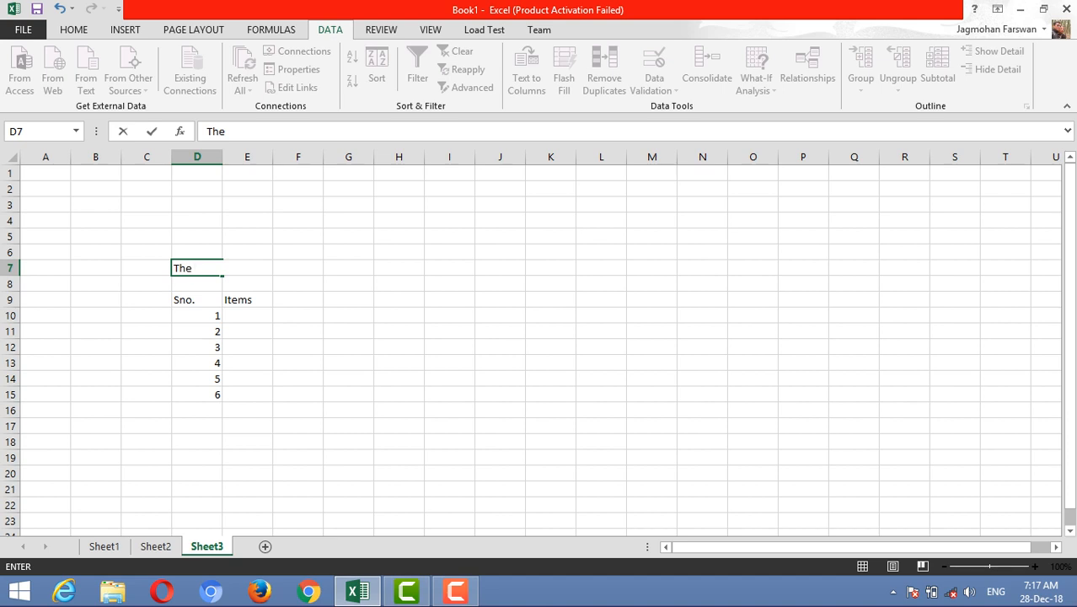
pyautogui.write('expenses a')
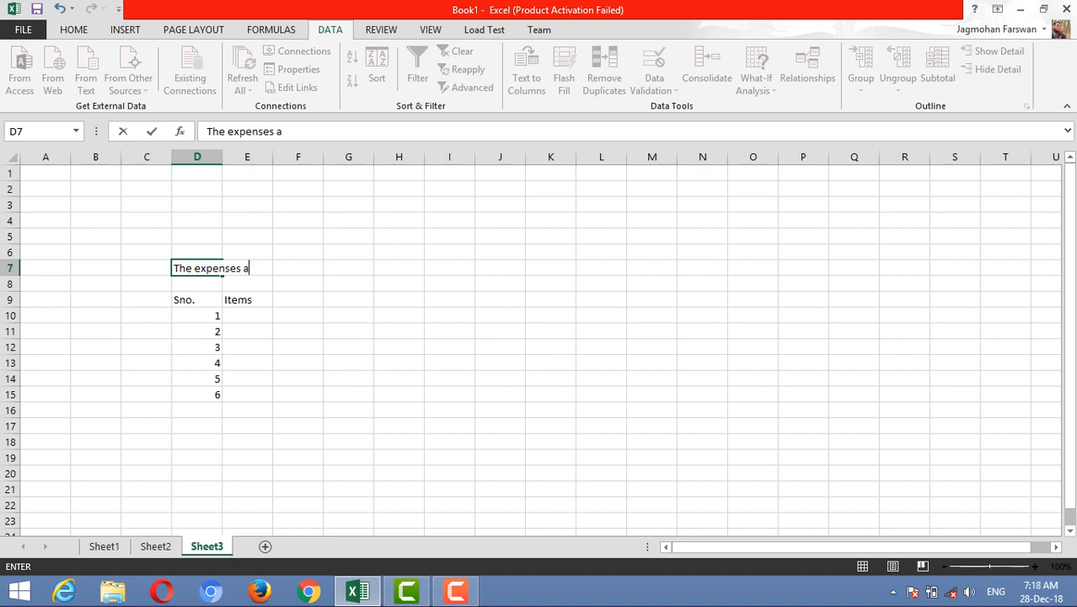
pyautogui.write('nd icome')
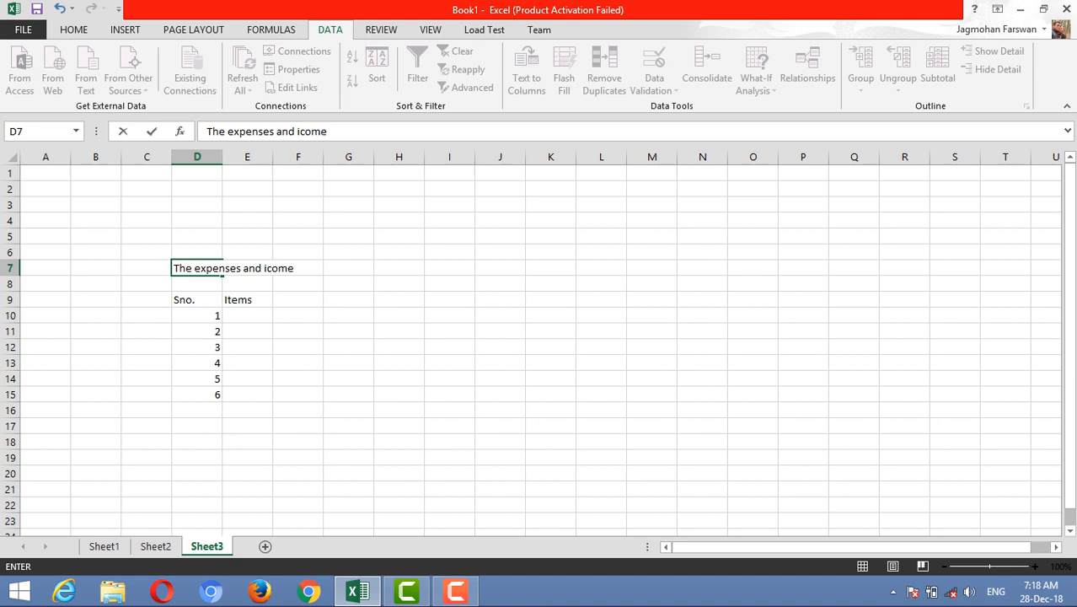
pyautogui.press('BackSpace')
pyautogui.press('BackSpace')
pyautogui.press('BackSpace')
pyautogui.press('BackSpace')
pyautogui.write('ncome')
pyautogui.press('Return')
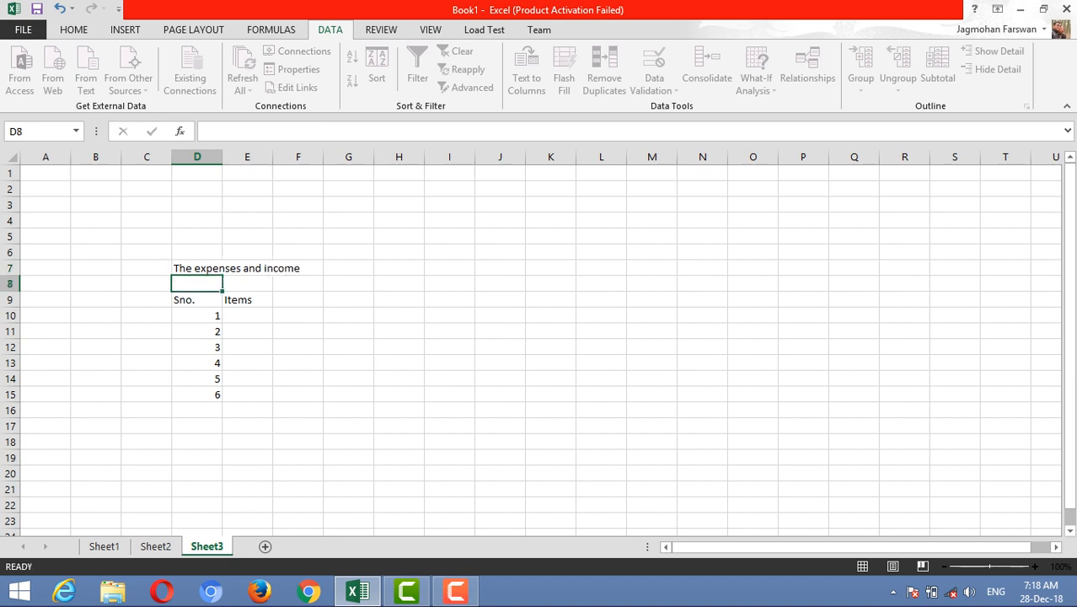
pyautogui.press('Down')
pyautogui.press('Right')
pyautogui.press('Down')
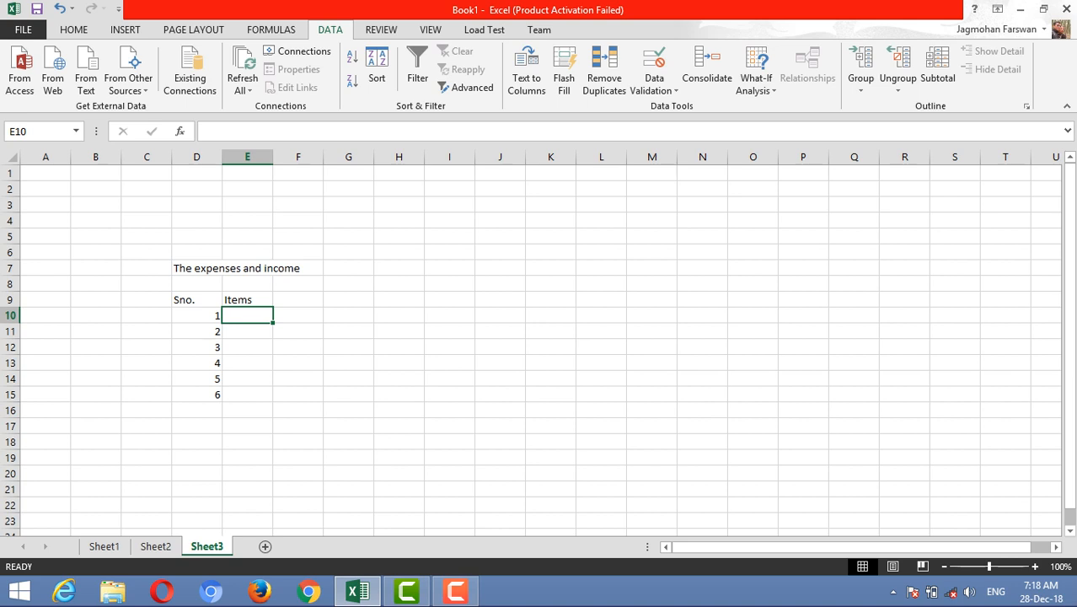
pyautogui.press('Up')
pyautogui.press('Up')
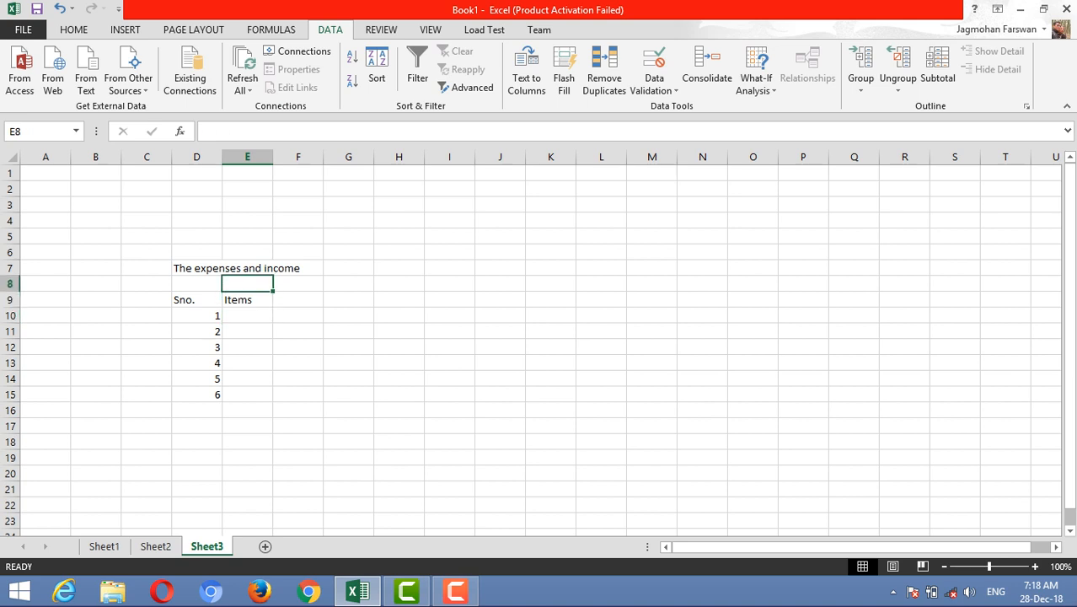
pyautogui.press('Down')
pyautogui.press('Down')
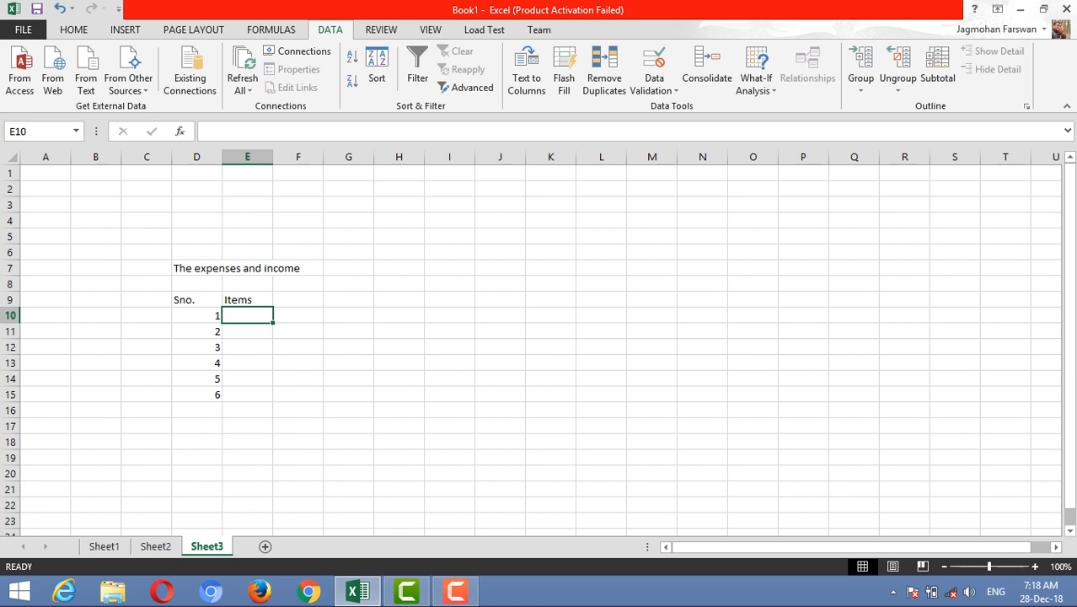
pyautogui.press('Up')
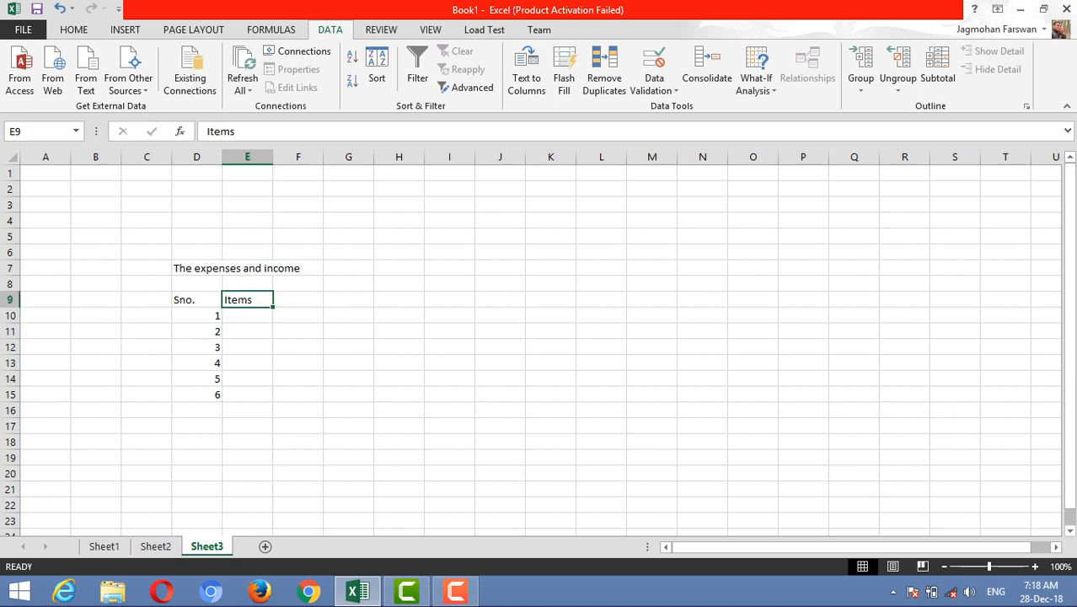
pyautogui.press('Up')
pyautogui.press('Left')
pyautogui.press('Down')
pyautogui.press('Down')
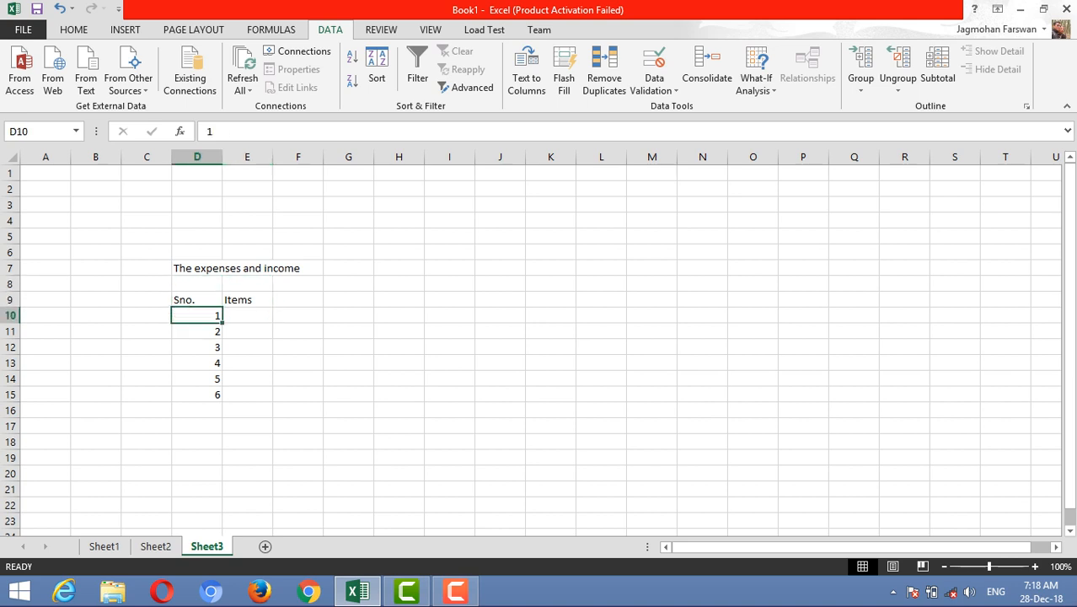
pyautogui.hotkey('shift', 'Down')
pyautogui.press('Up')
pyautogui.press('Right')
pyautogui.press('Down')
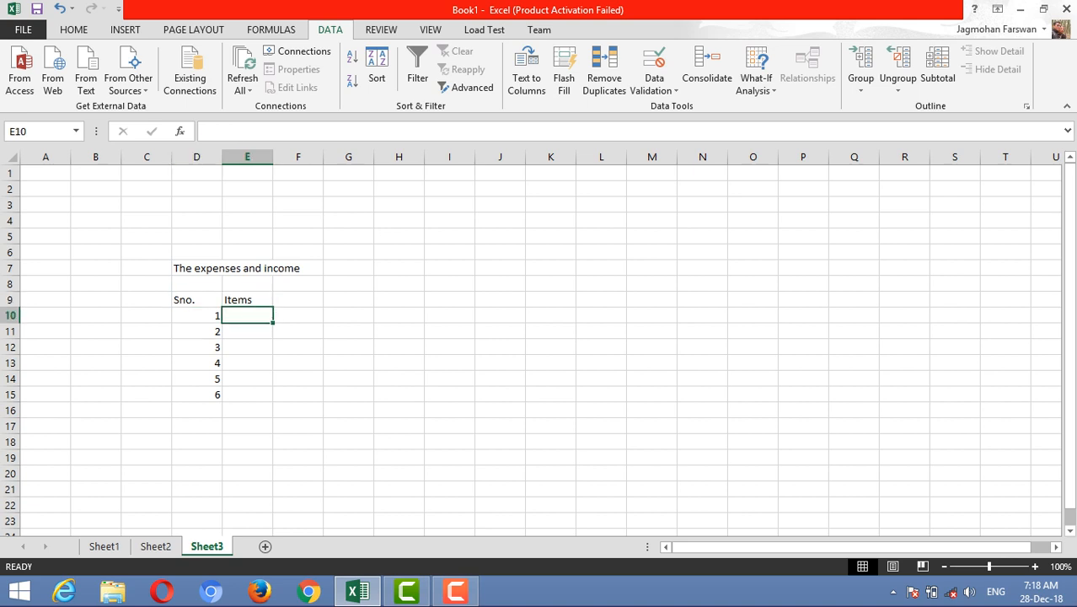
# Step: Enter "income" as the first item in cell E10
pyautogui.write('incom')
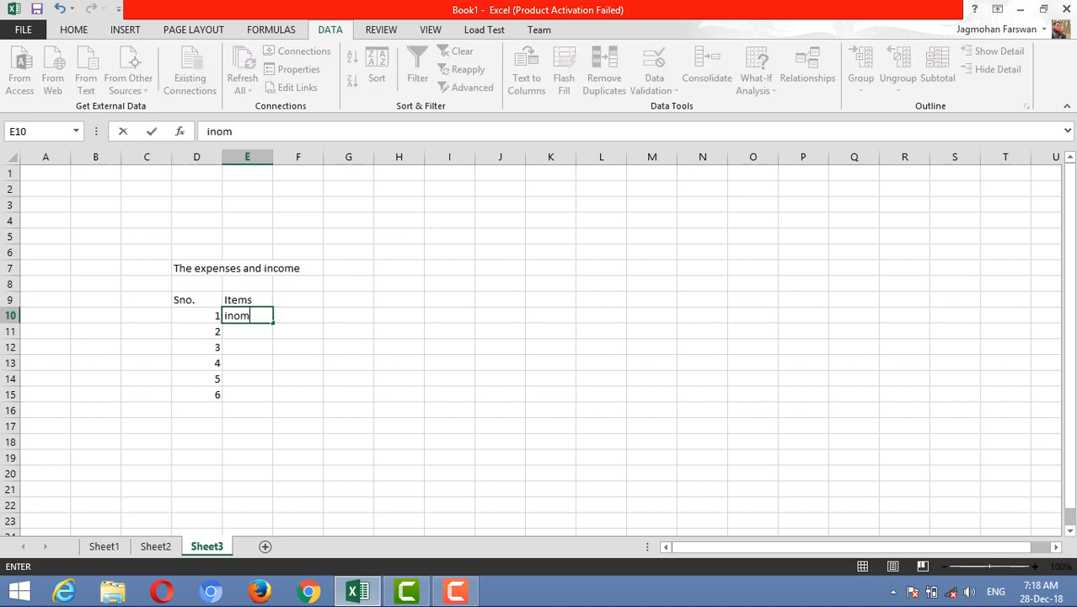
pyautogui.press('BackSpace')
pyautogui.press('BackSpace')
pyautogui.press('BackSpace')
pyautogui.write('come')
pyautogui.press('Return')
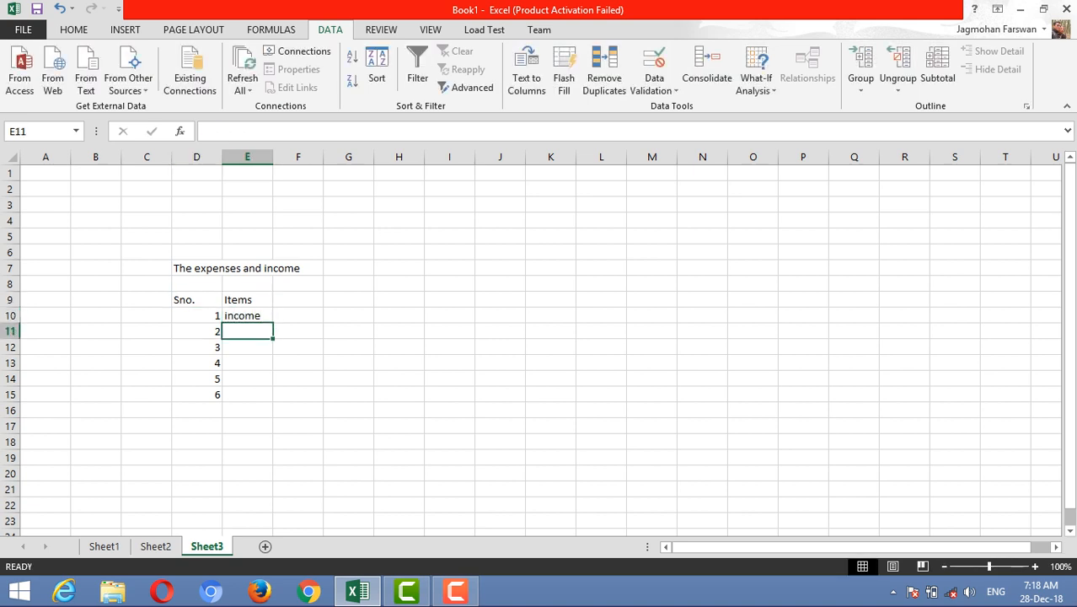
# Step: Enter "exp. On bike" as the second item in cell E11
pyautogui.press('Up')
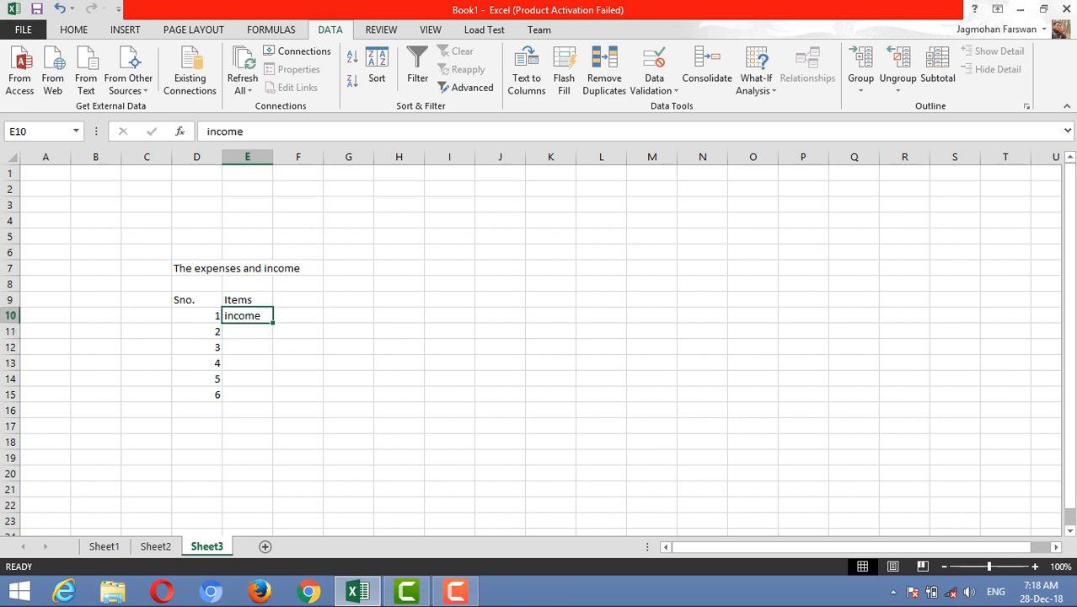
pyautogui.press('Down')
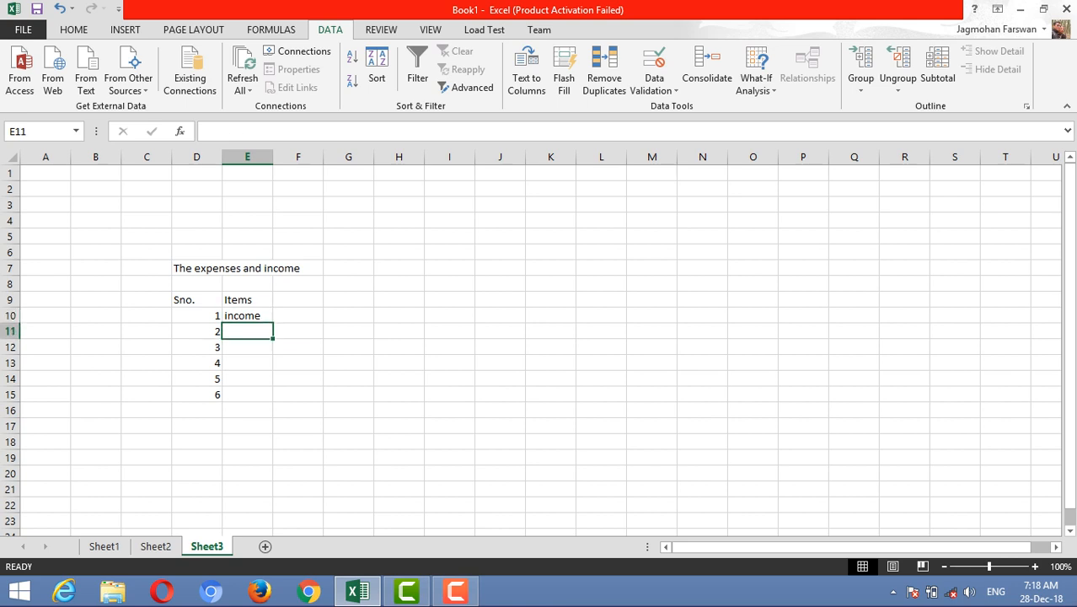
pyautogui.press('Left')
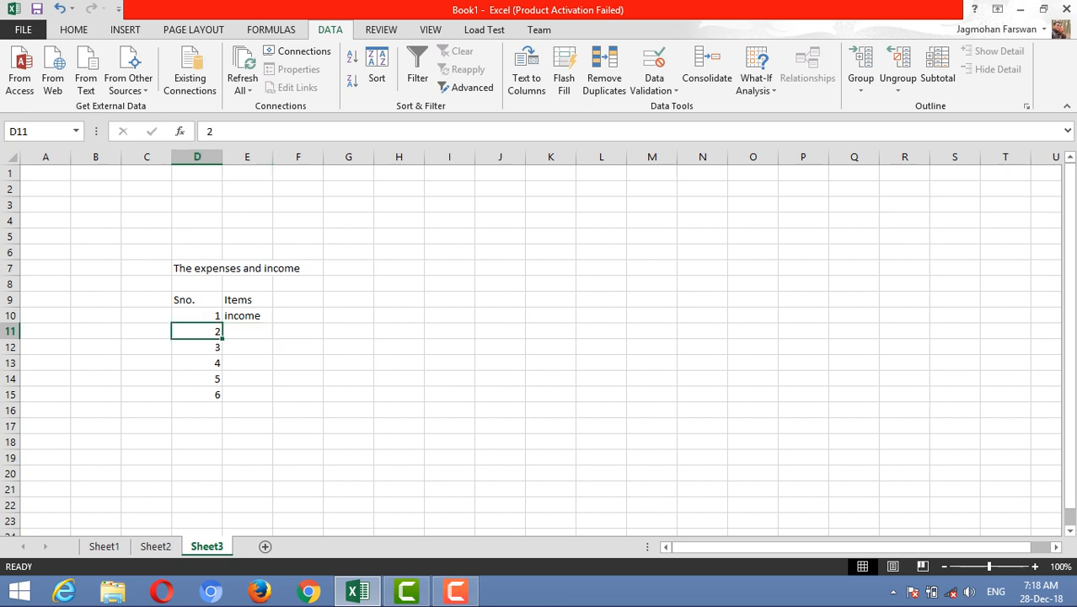
pyautogui.press('Right')
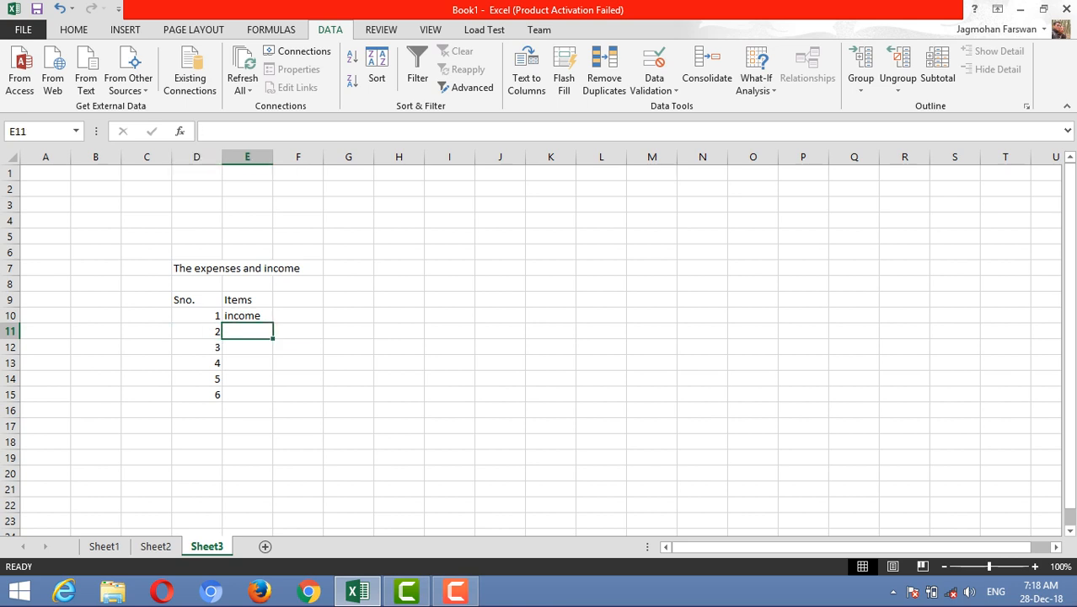
pyautogui.write('ex')
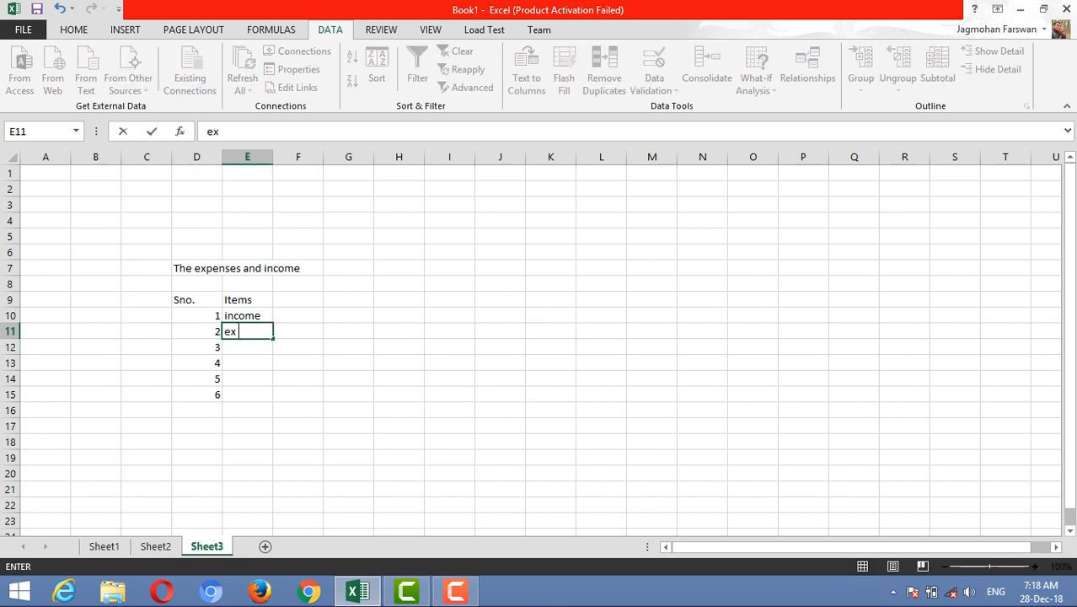
pyautogui.write('p. On bike')
pyautogui.hotkey('ctrl', 'Return')
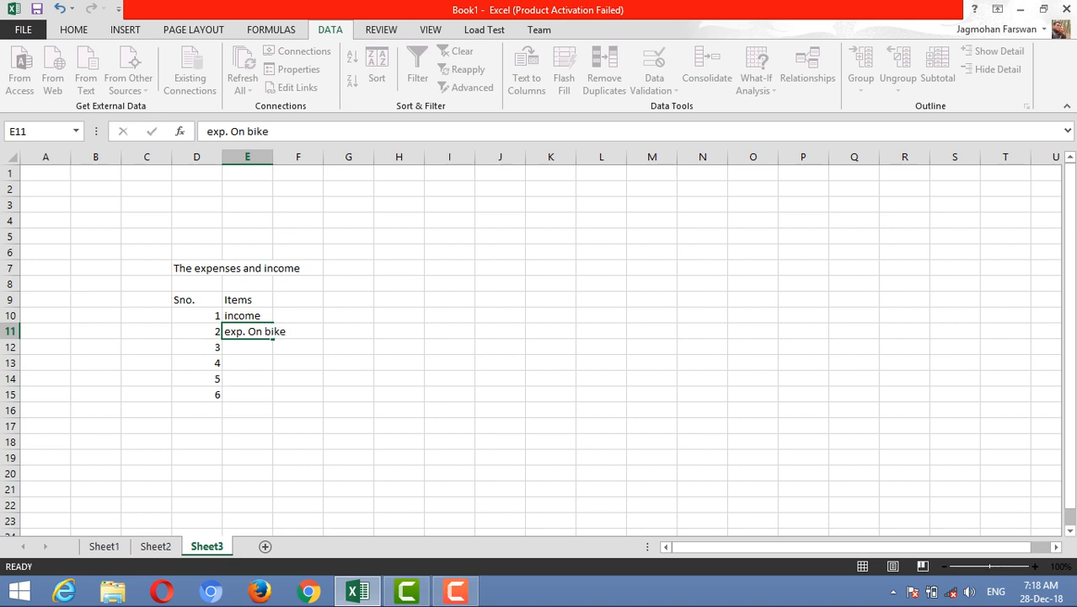
# Step: Enter "exp.on rent" as the third item in cell E12
pyautogui.press('Down')
pyautogui.write('ex.')
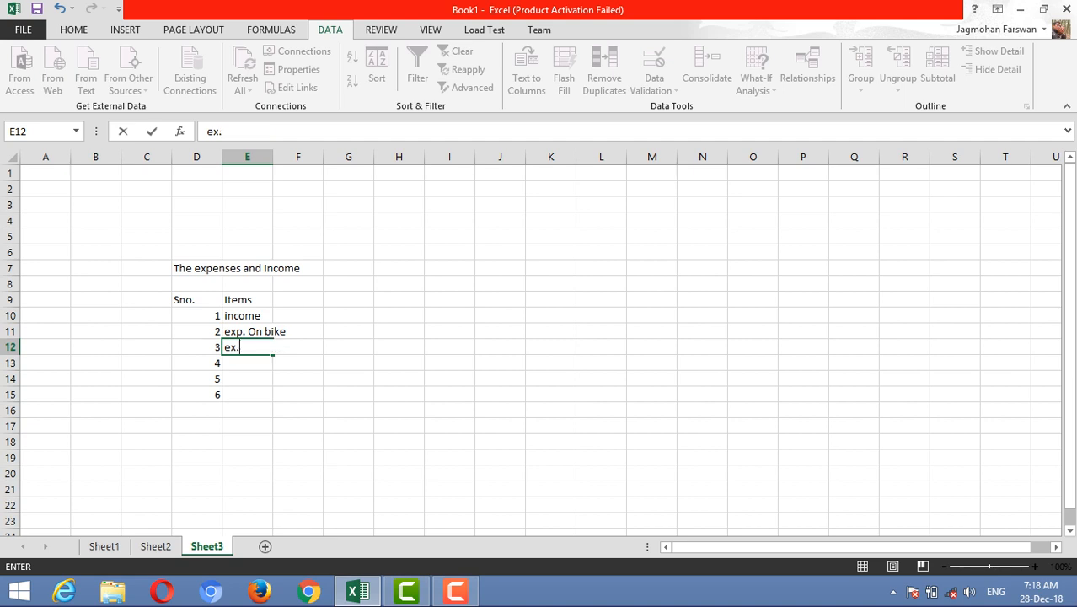
pyautogui.press('BackSpace')
pyautogui.press('BackSpace')
pyautogui.press('BackSpace')
pyautogui.write('exp')
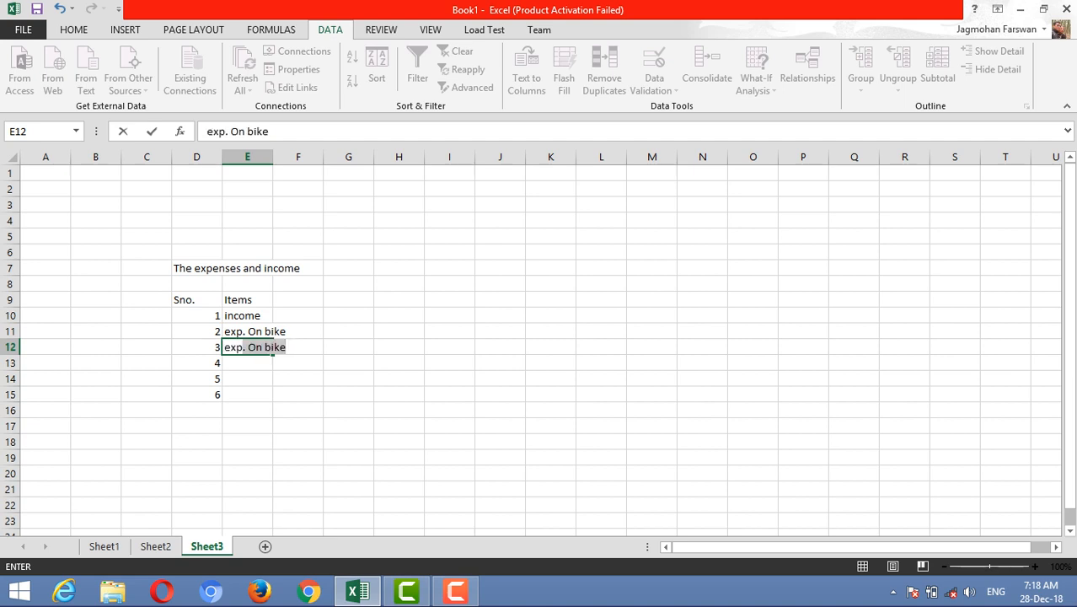
pyautogui.write('.on')
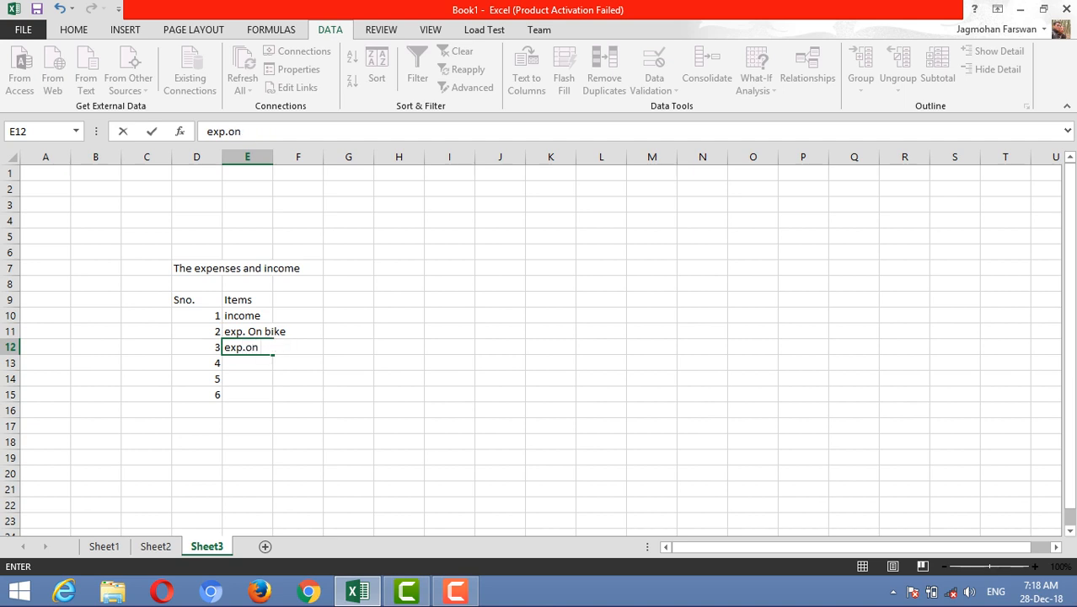
pyautogui.write(' rent')
pyautogui.press('Return')
# Step: Enter "exp. On food" as the fourth item in cell E13
pyautogui.write('exp. o')
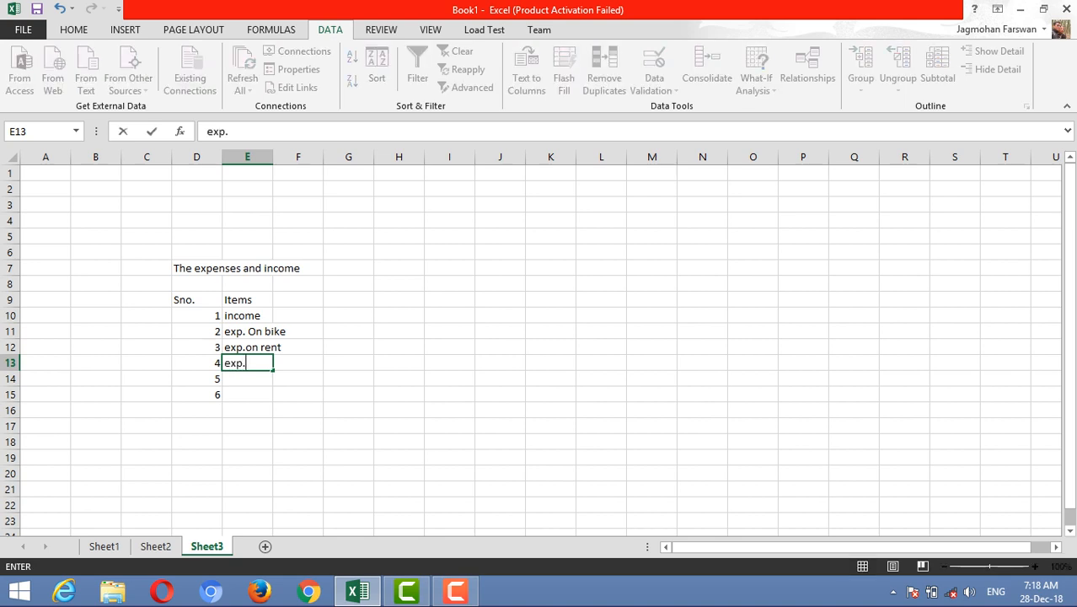
pyautogui.write('n')
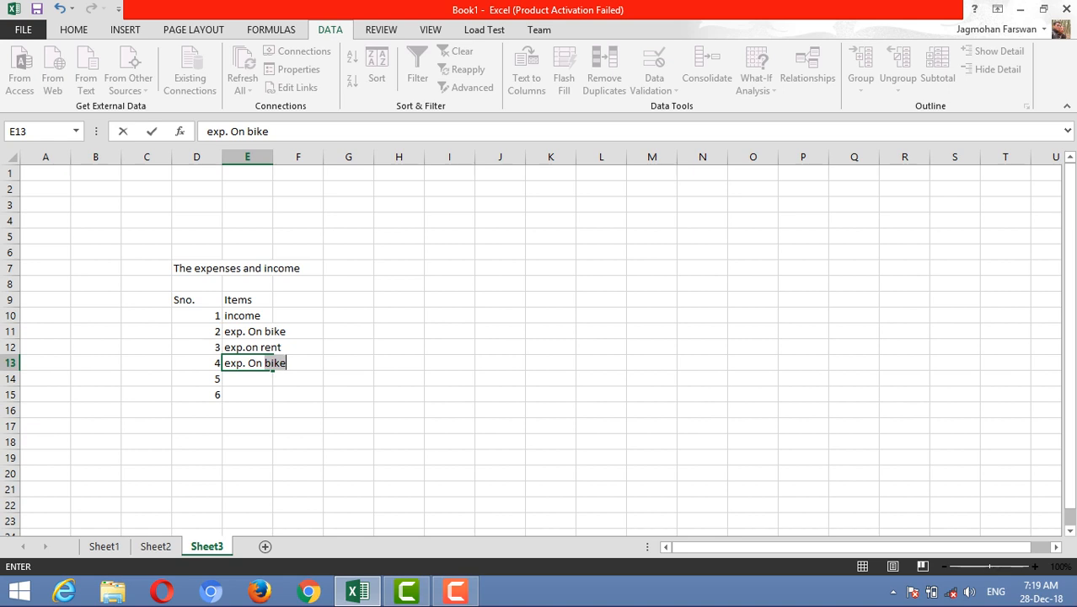
pyautogui.write('hoo')
pyautogui.press('BackSpace')
pyautogui.press('BackSpace')
pyautogui.press('BackSpace')
pyautogui.write('food')
pyautogui.press('Return')
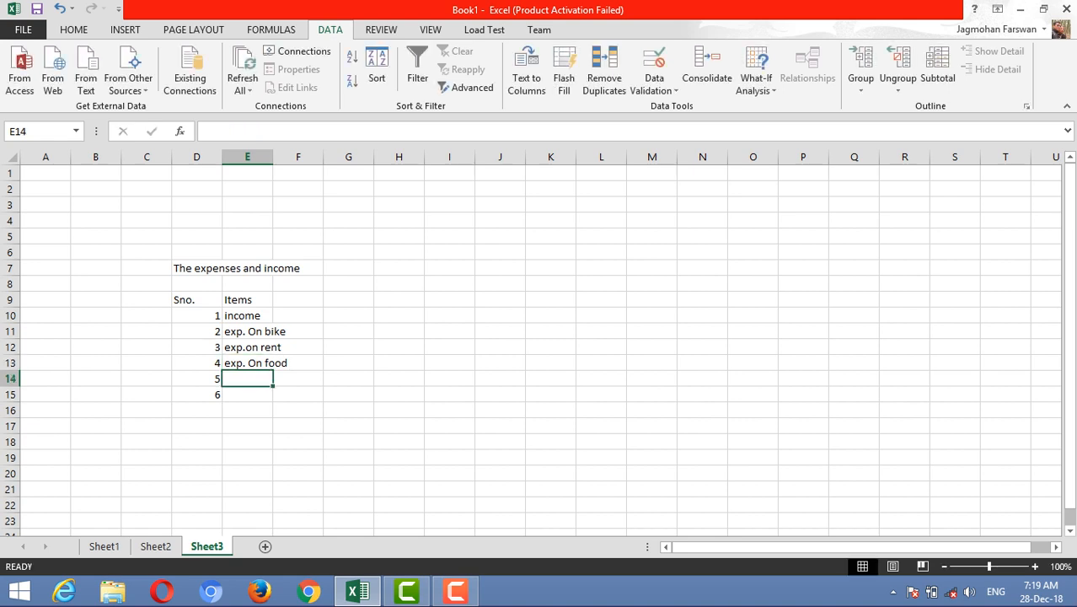
# Step: Enter the last two items, "ex. On milk" in cell E14 and "ex. On fee" in cell E15
pyautogui.write('ex.')
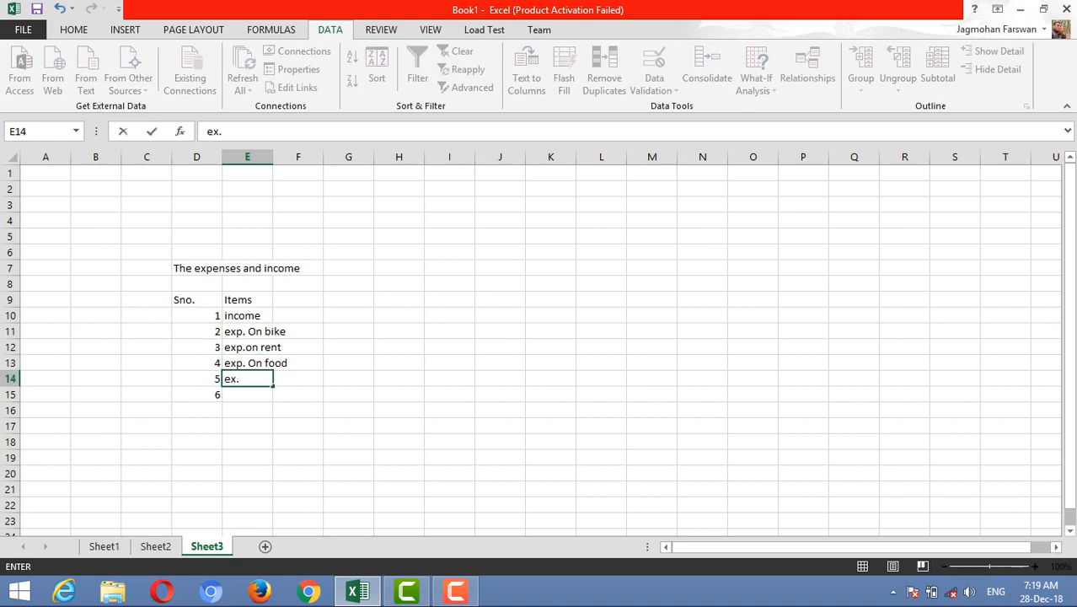
pyautogui.write(' On milk')
pyautogui.press('Return')
pyautogui.write('ex')
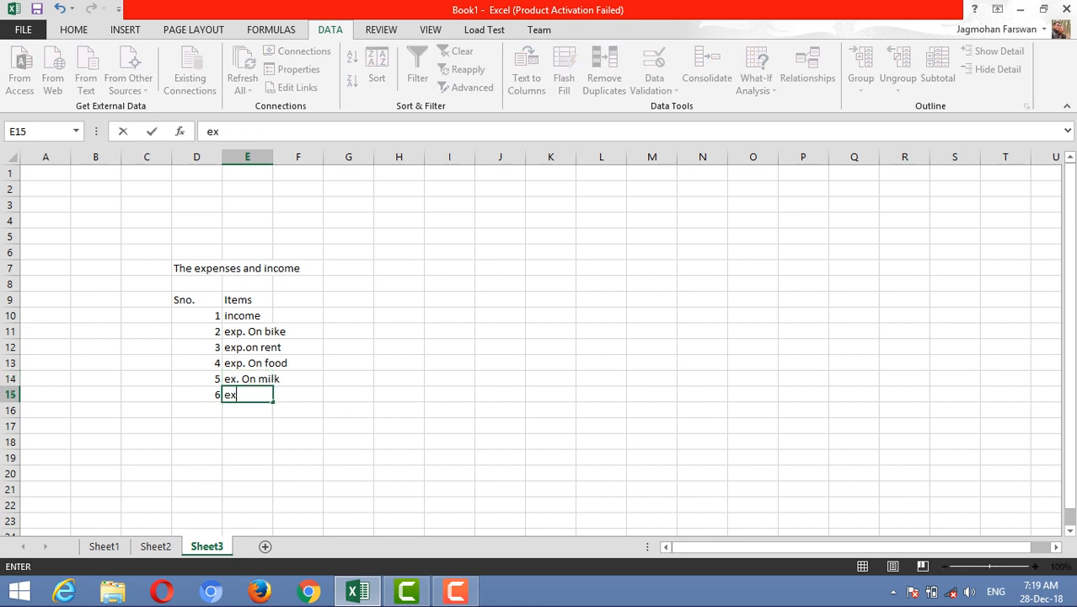
pyautogui.write('.')
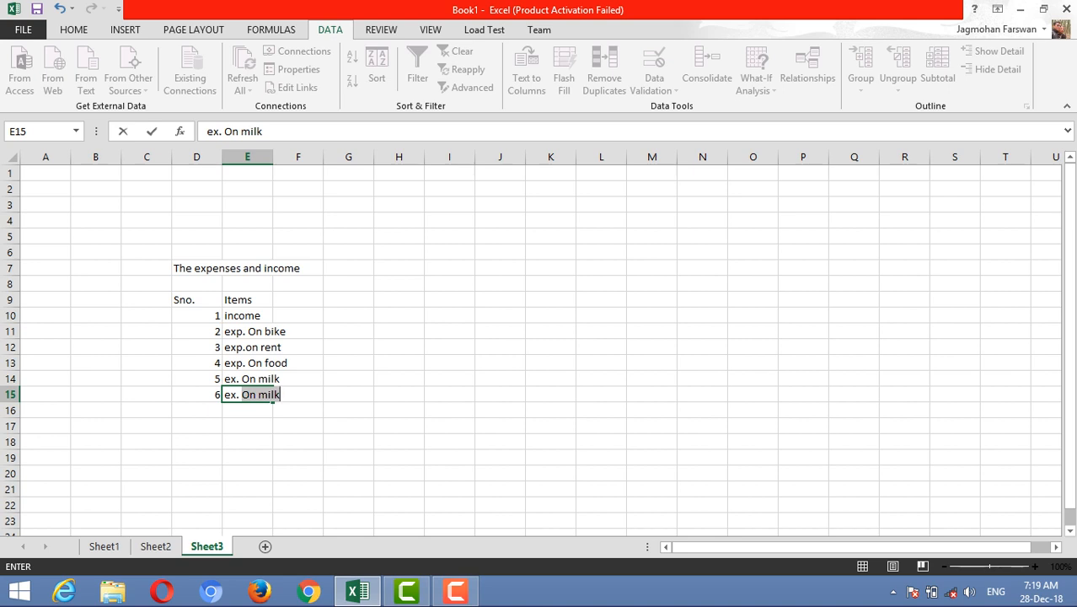
pyautogui.write(' On')
pyautogui.write('fee')
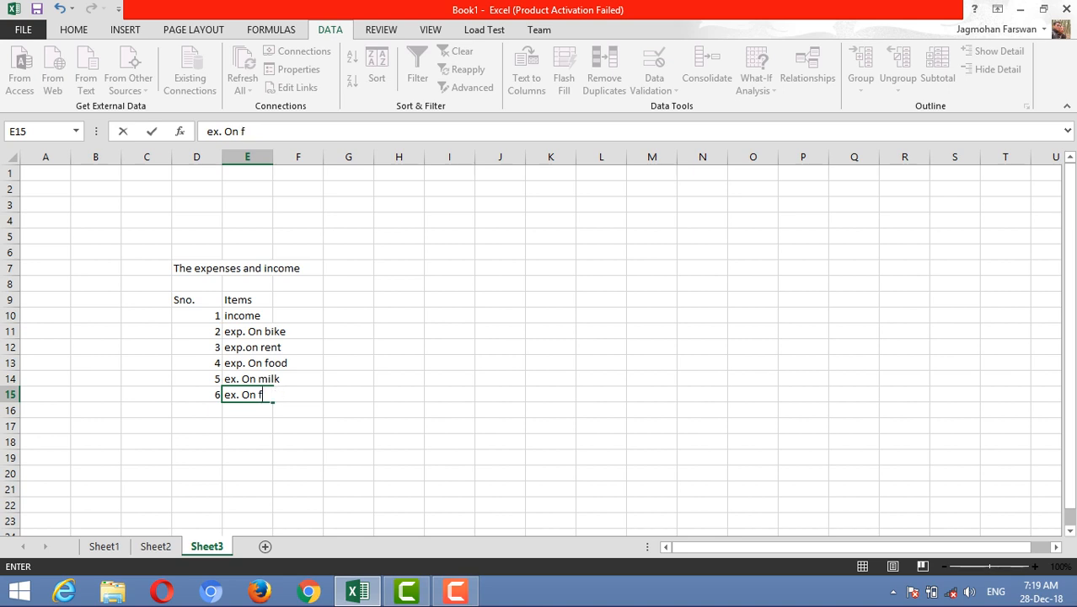
pyautogui.press('Return')
pyautogui.press('Up')
pyautogui.press('Up')
pyautogui.press('Right')
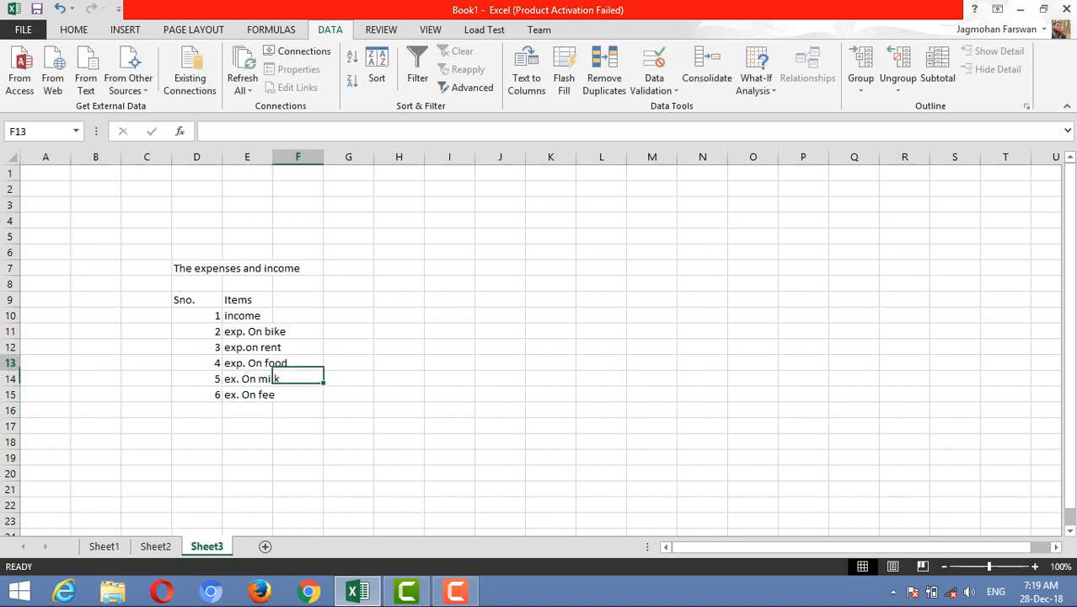
pyautogui.press('Up')
pyautogui.press('Up')
pyautogui.press('Up')
pyautogui.press('Up')
pyautogui.press('Left')
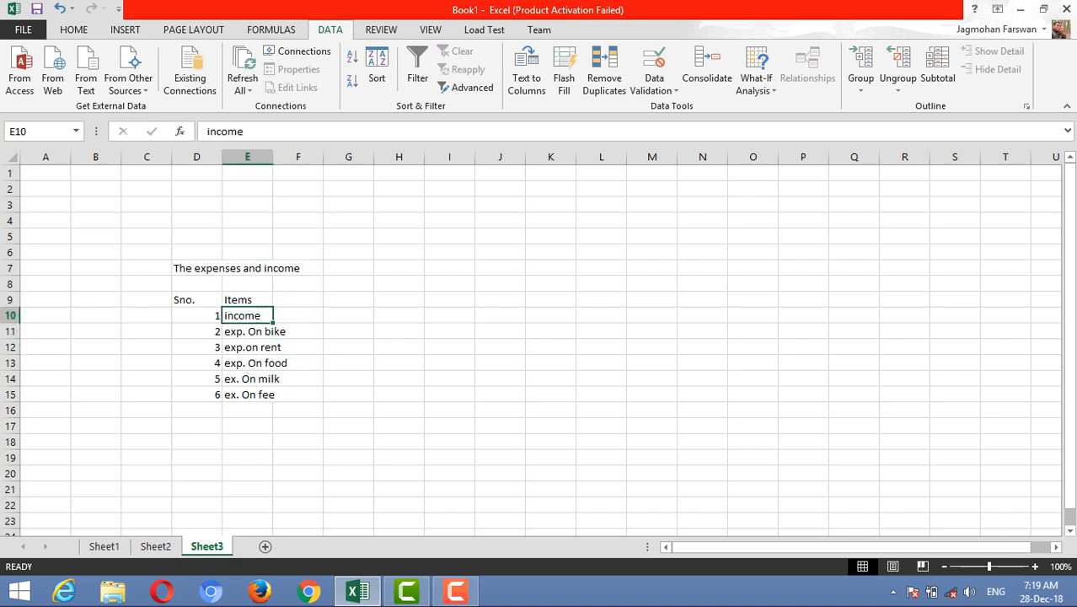
pyautogui.press('Right')
pyautogui.press('Left')
# Step: Enter the label "Total expenses" in cell E16 directly below the item list
pyautogui.press('Down')
pyautogui.press('Down')
pyautogui.press('Down')
pyautogui.press('Down')
pyautogui.press('Down')
pyautogui.press('Down')
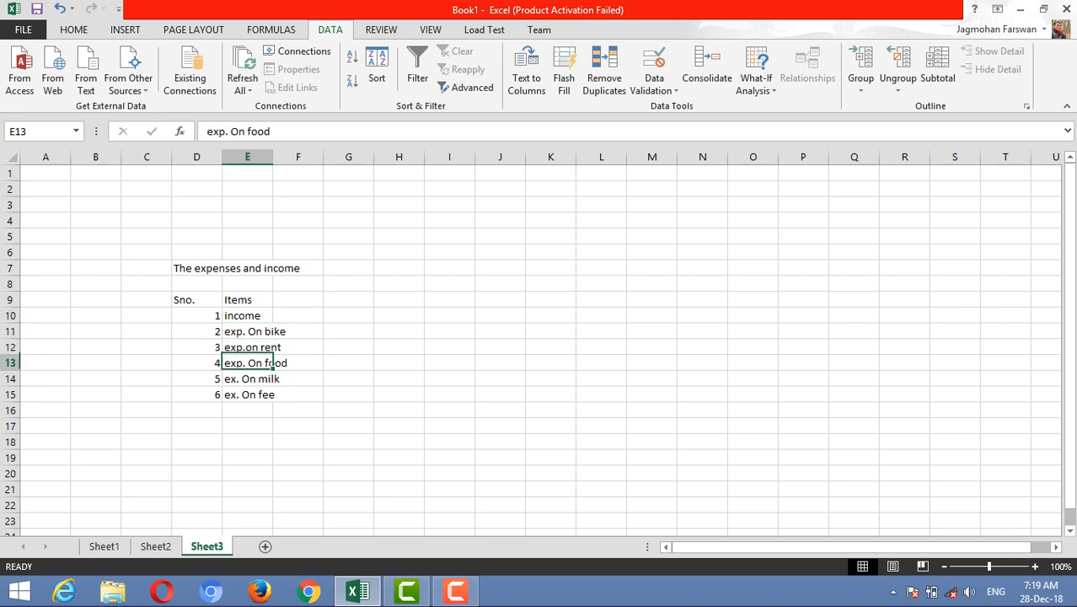
pyautogui.press('Down')
pyautogui.press('Up')
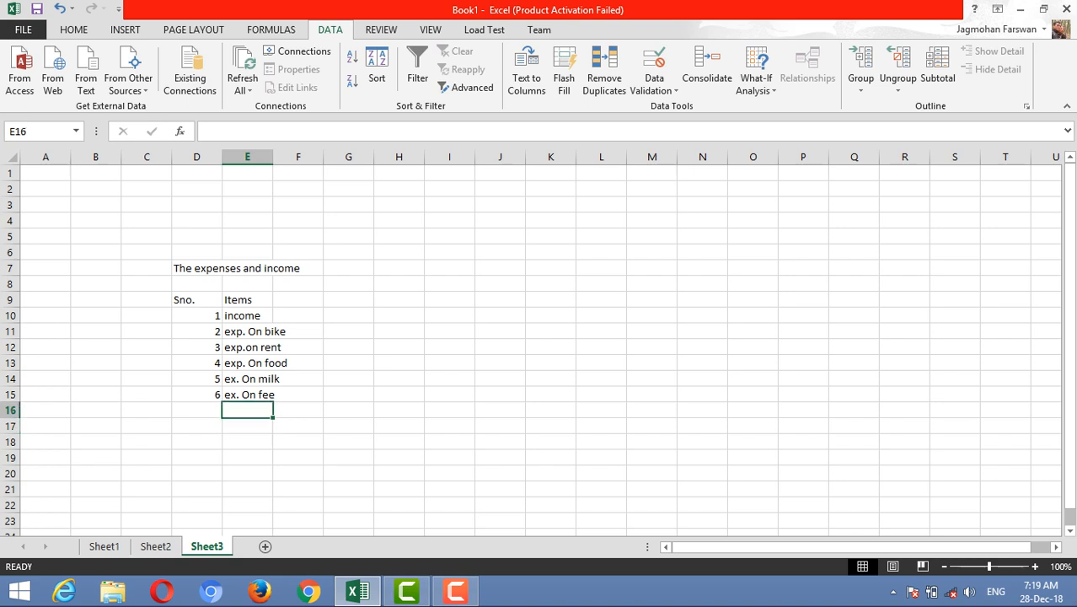
pyautogui.write('Total ')
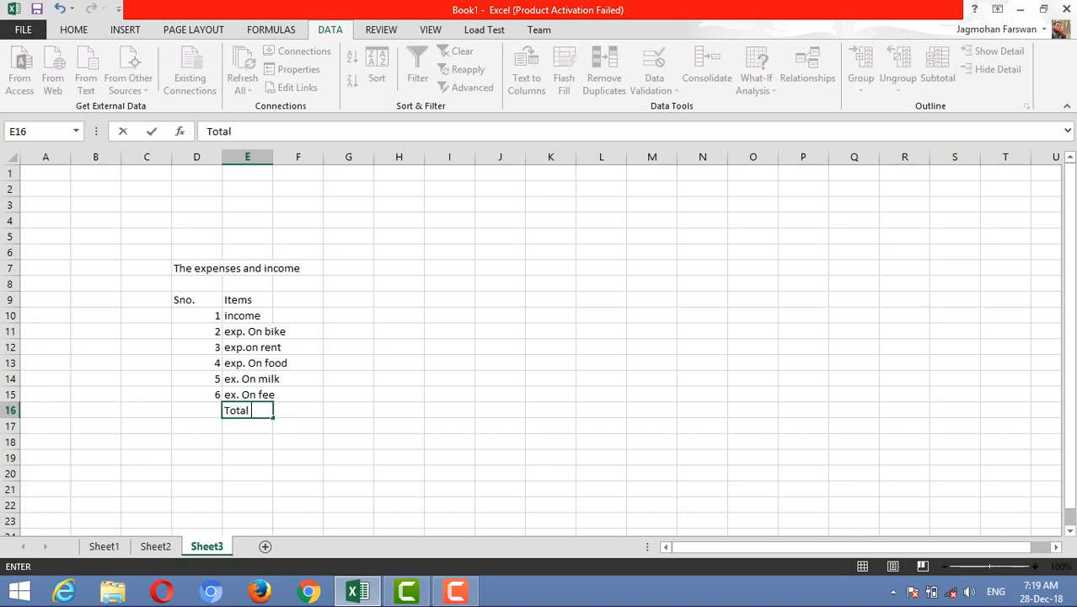
pyautogui.write('expenses')
pyautogui.press('Return')
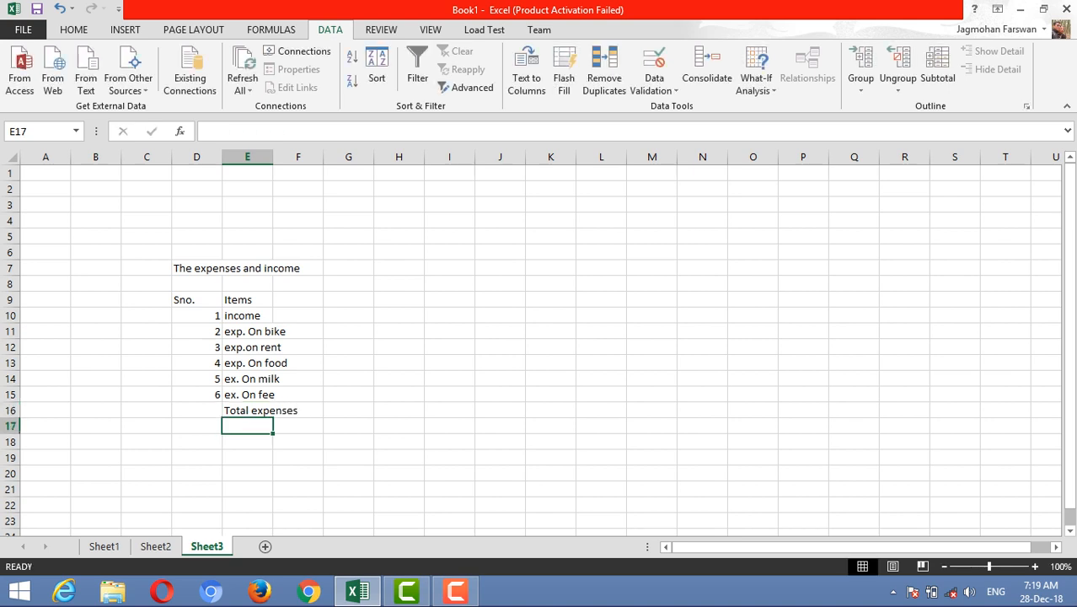
# Step: Move the "Total expenses" label one row down to E17, leaving an empty row below the items
pyautogui.press('Up')
pyautogui.moveTo(271, 411); pyautogui.dragTo(303, 410)
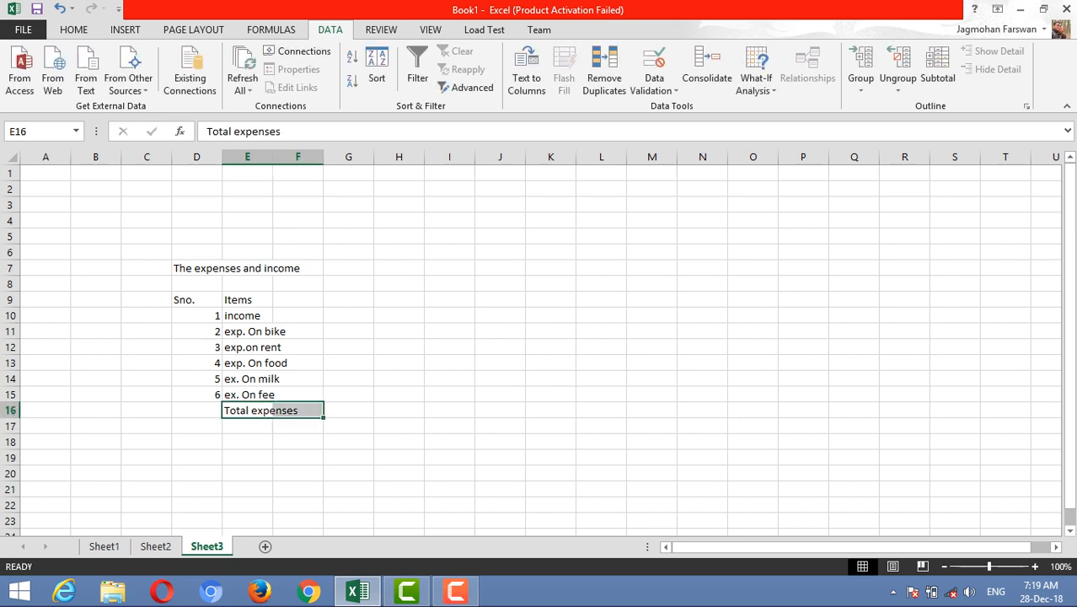
pyautogui.hotkey('ctrl', 'x')
pyautogui.press('Down')
pyautogui.hotkey('ctrl', 'v')
pyautogui.press('Up')
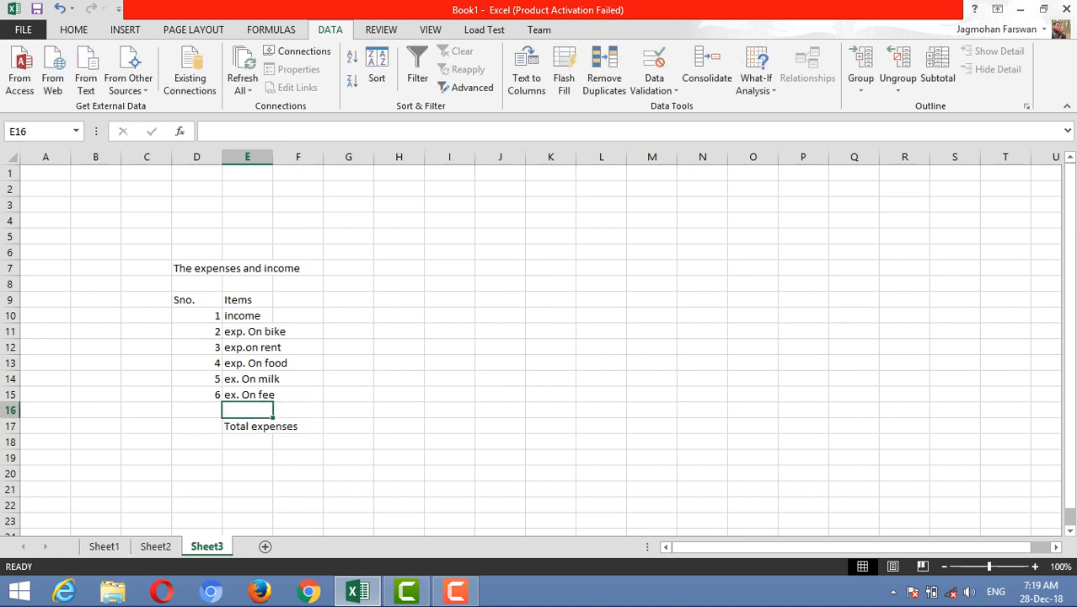
# Step: Try to format the range C9:I15 as a table with headers in a blue table style
pyautogui.press('Up')
pyautogui.press('Up')
pyautogui.press('Up')
pyautogui.press('Up')
pyautogui.press('Up')
pyautogui.press('Up')
pyautogui.press('Up')
pyautogui.press('Left')
pyautogui.press('Left')
pyautogui.hotkey('shift', 'Right')
pyautogui.hotkey('shift', 'Right')
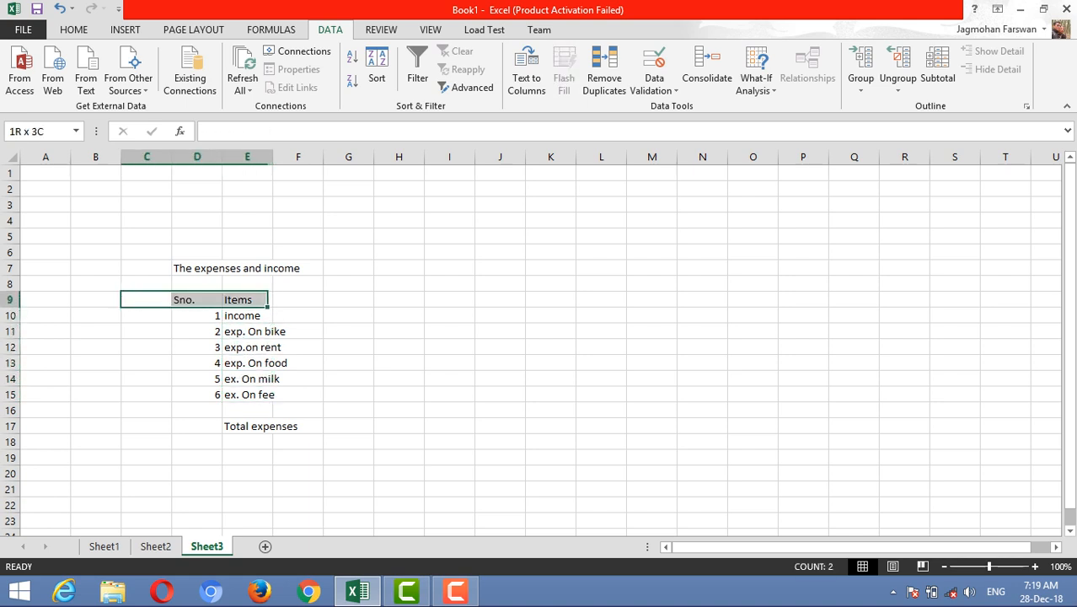
pyautogui.hotkey('shift', 'Right')
pyautogui.hotkey('shift', 'Right')
pyautogui.hotkey('shift', 'Right')
pyautogui.hotkey('shift', 'Right')
pyautogui.hotkey('shift', 'Down')
pyautogui.hotkey('shift', 'Down')
pyautogui.hotkey('shift', 'Down')
pyautogui.hotkey('shift', 'Down')
pyautogui.hotkey('shift', 'Down')
pyautogui.hotkey('shift', 'Down')
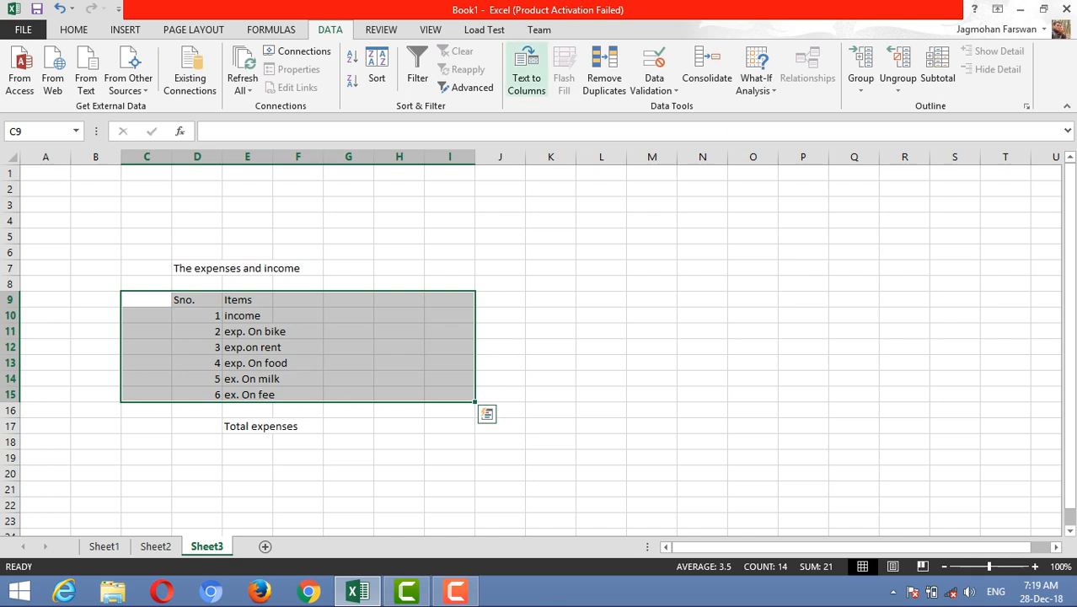
pyautogui.click(74, 30)
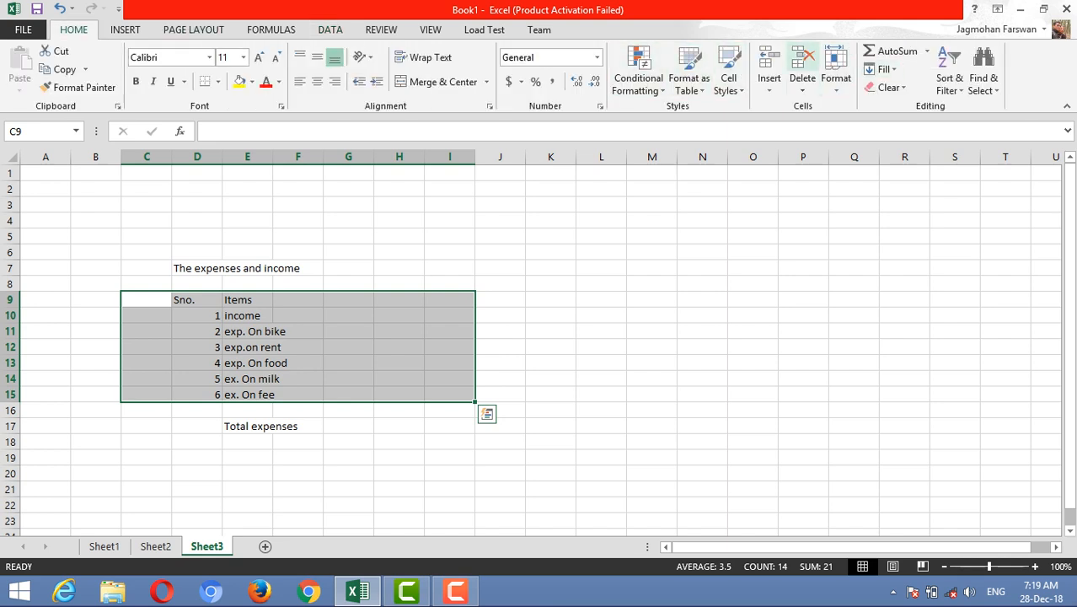
pyautogui.click(834, 80)
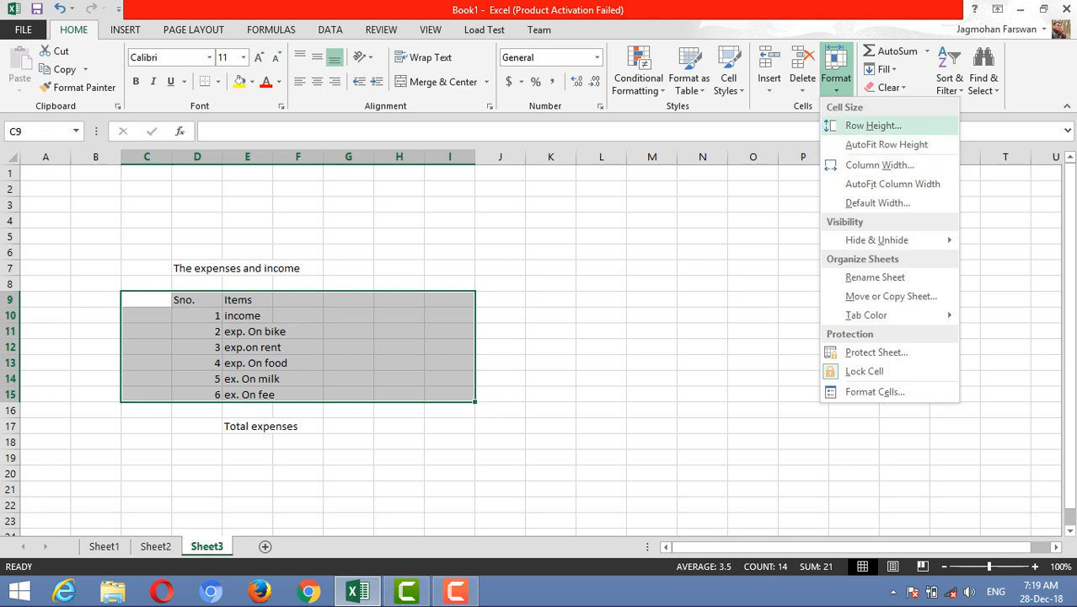
pyautogui.click(689, 80)
pyautogui.click(845, 209)
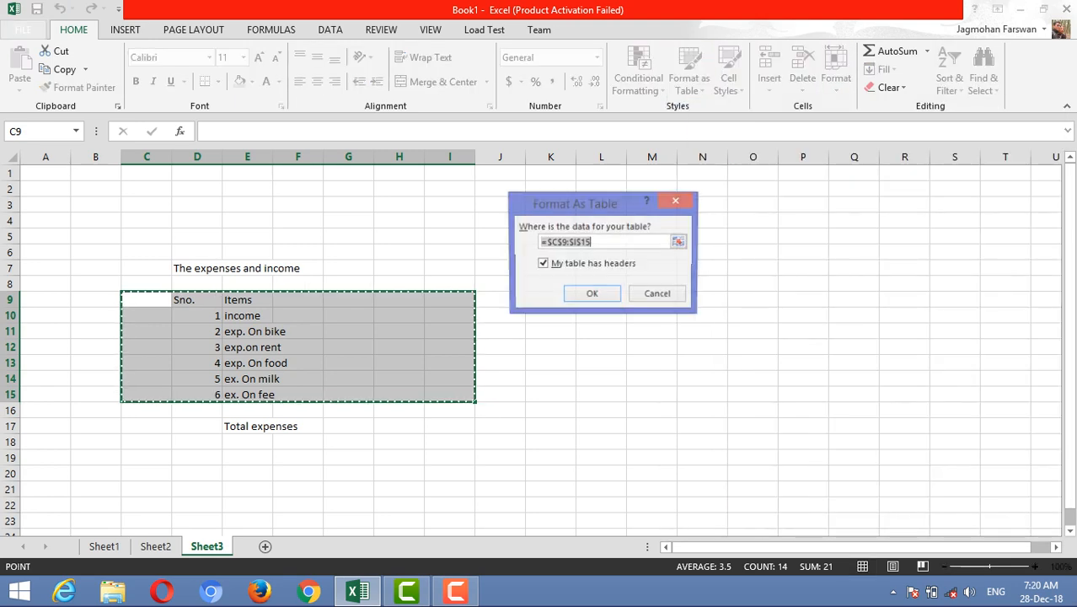
pyautogui.click(593, 293)
# Step: Undo the table formatting applied to C9:I15
pyautogui.click(374, 331)
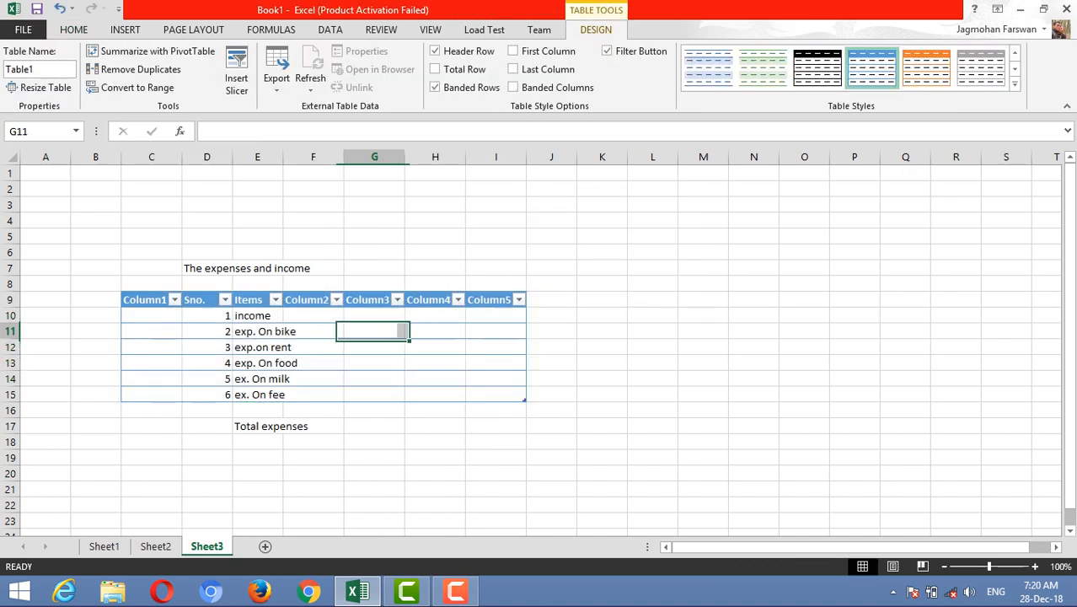
pyautogui.click(314, 316)
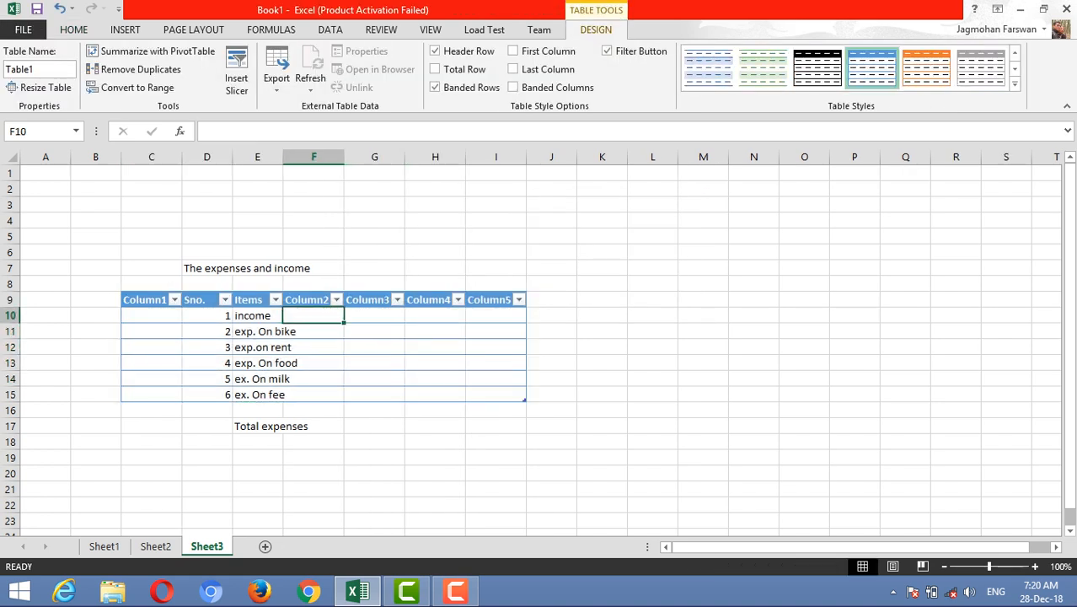
pyautogui.click(374, 315)
pyautogui.hotkey('ctrl', 'z')
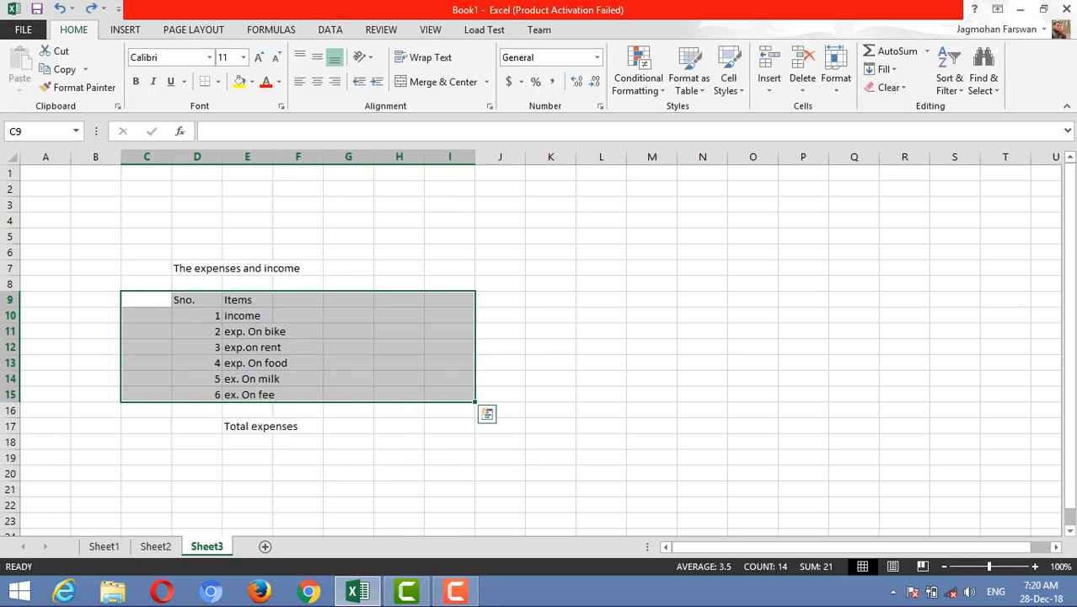
# Step: Make the header row cells D9:G9 bold
pyautogui.click(96, 300)
pyautogui.press('Right')
pyautogui.press('Right')
pyautogui.hotkey('shift', 'Right')
pyautogui.hotkey('shift', 'Right')
pyautogui.hotkey('shift', 'Right')
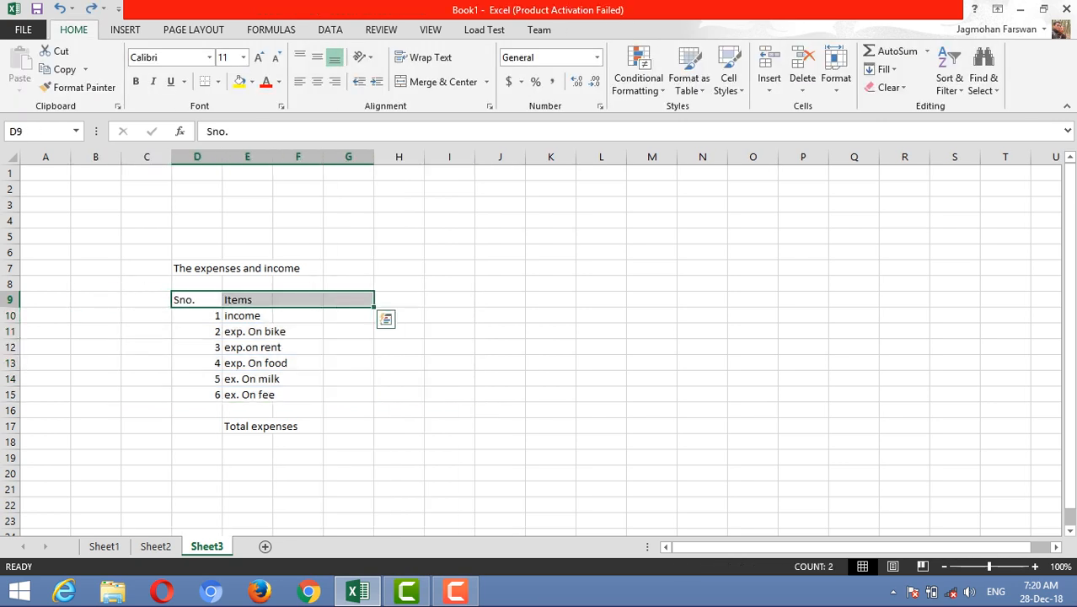
pyautogui.hotkey('ctrl', 'b')
# Step: Add the heading "Amount" in F9 beside Items and enter 50000 as the income amount in F10
pyautogui.press('Right')
pyautogui.press('Right')
pyautogui.press('Down')
pyautogui.press('Down')
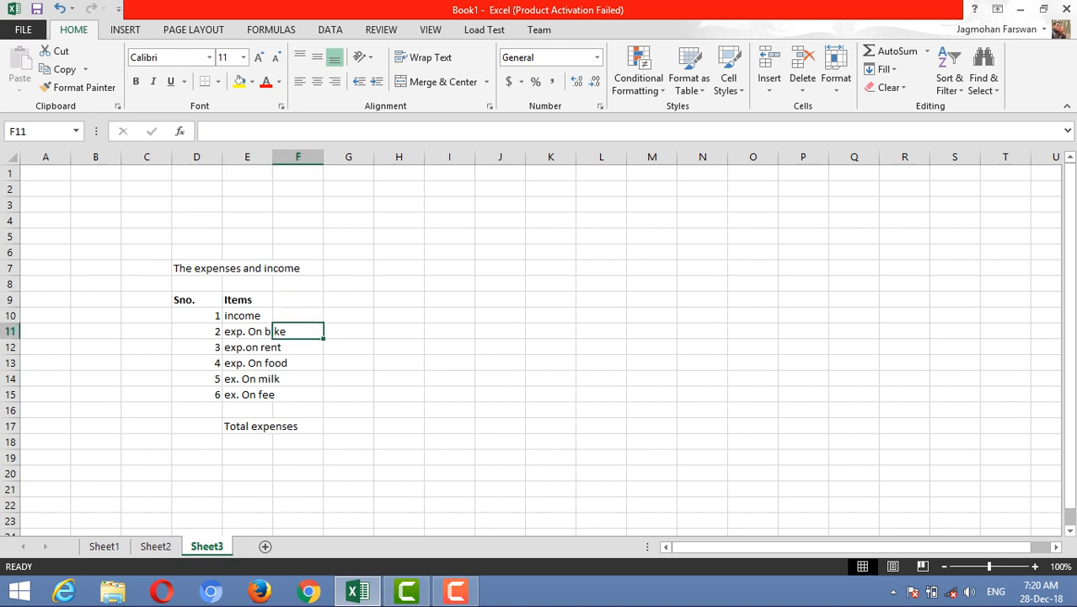
pyautogui.press('Right')
pyautogui.press('Up')
pyautogui.press('Left')
pyautogui.press('Up')
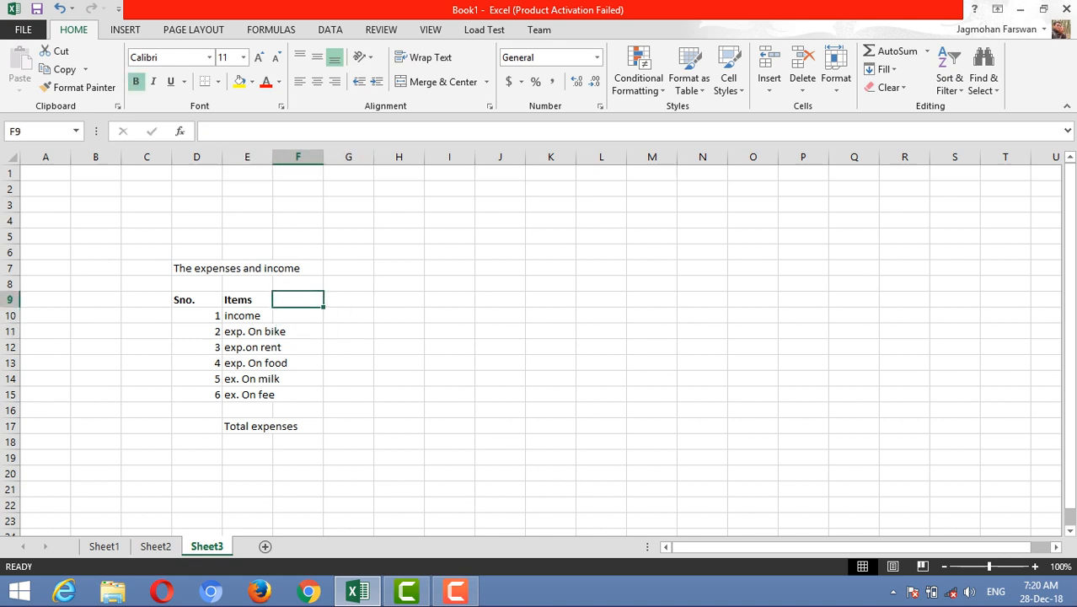
pyautogui.write('Amount')
pyautogui.press('Return')
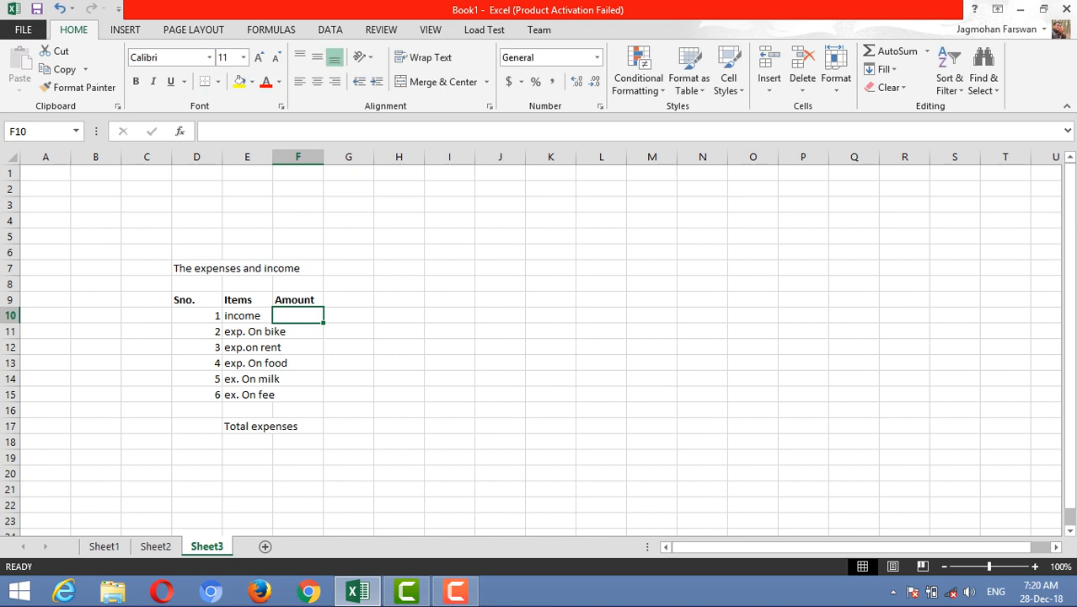
pyautogui.write('50000')
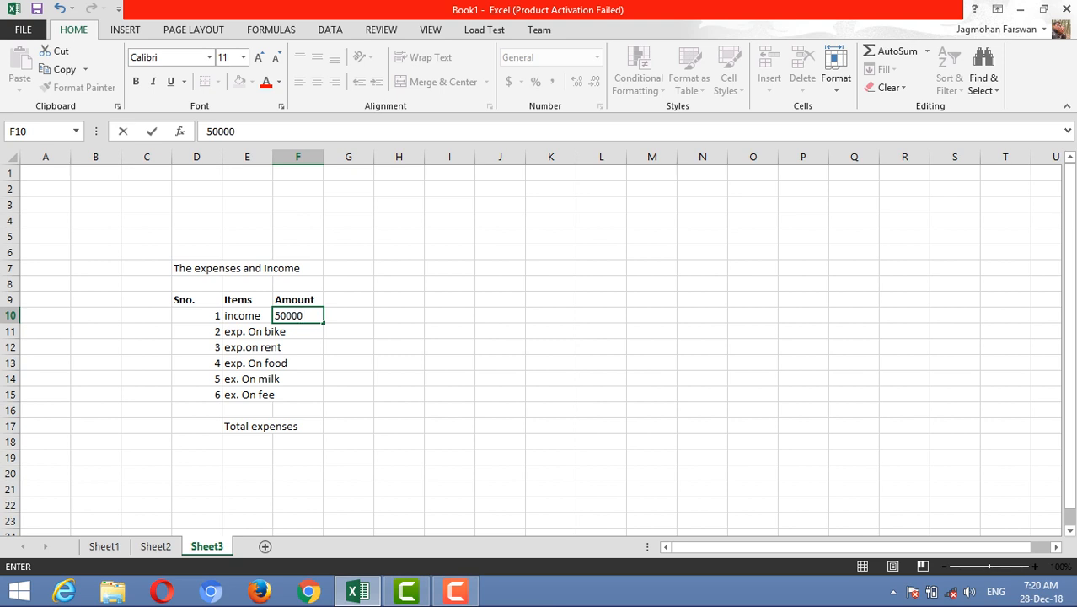
pyautogui.press('Return')
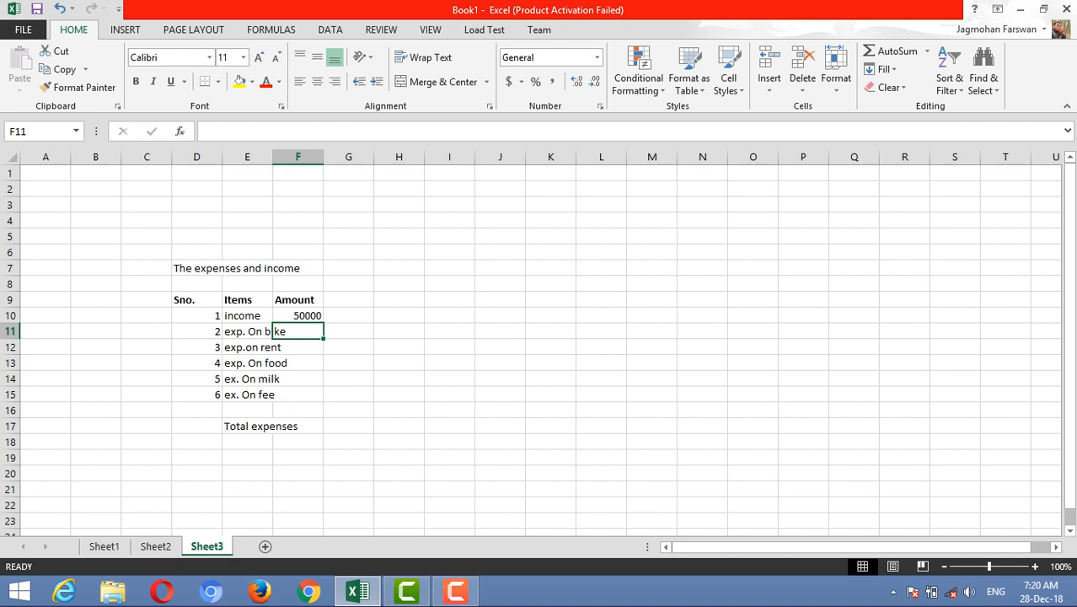
# Step: Append "in monh" to the end of the table title in cell D7
pyautogui.doubleClick(246, 268)
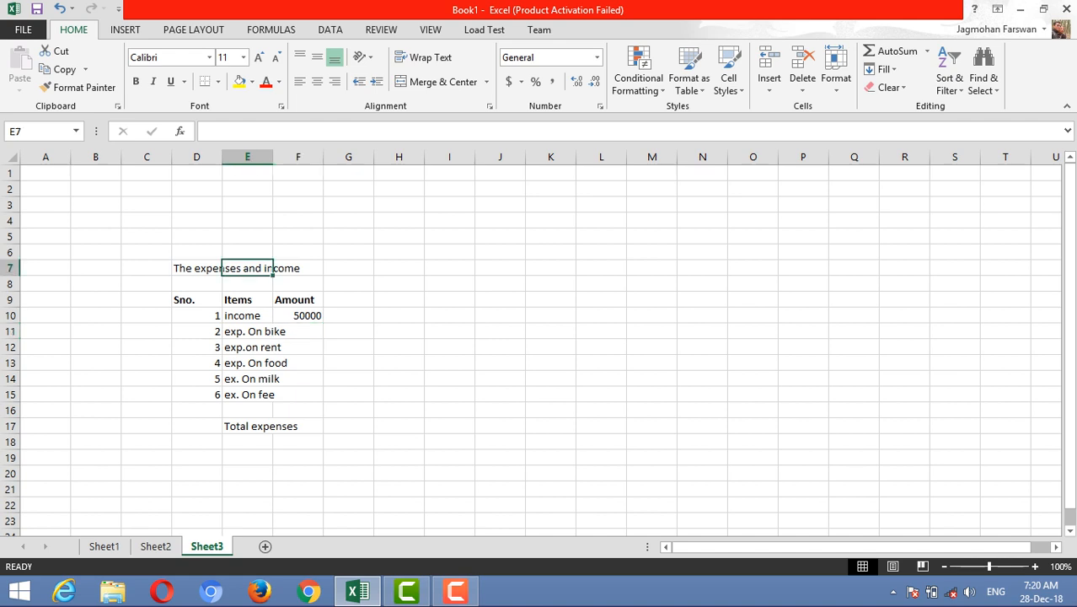
pyautogui.doubleClick(195, 268)
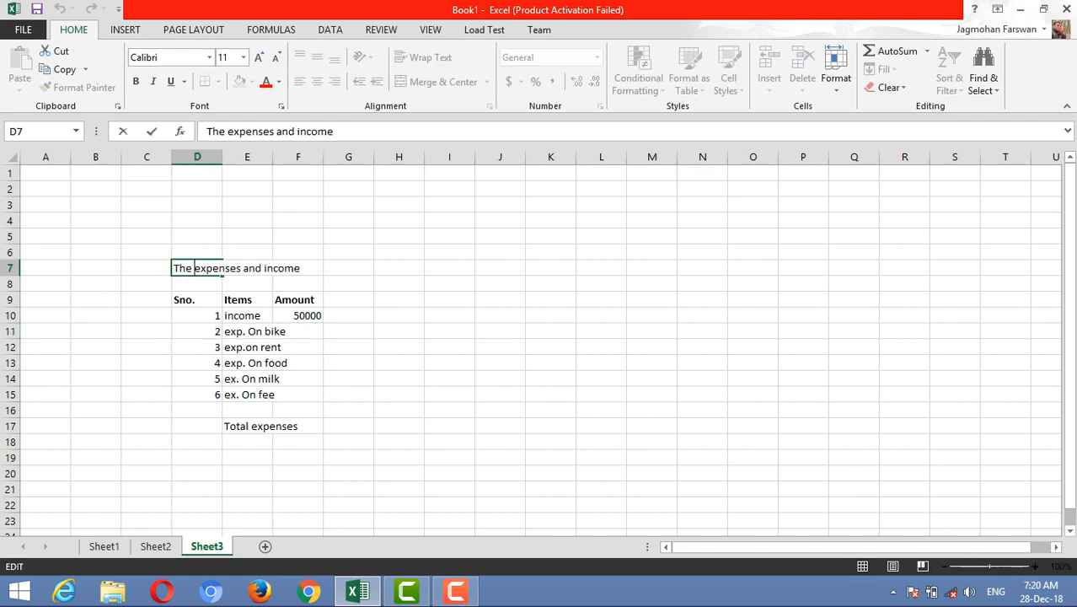
pyautogui.press('Right')
pyautogui.press('Right')
pyautogui.press('End')
pyautogui.write('in monh')
pyautogui.press('Return')
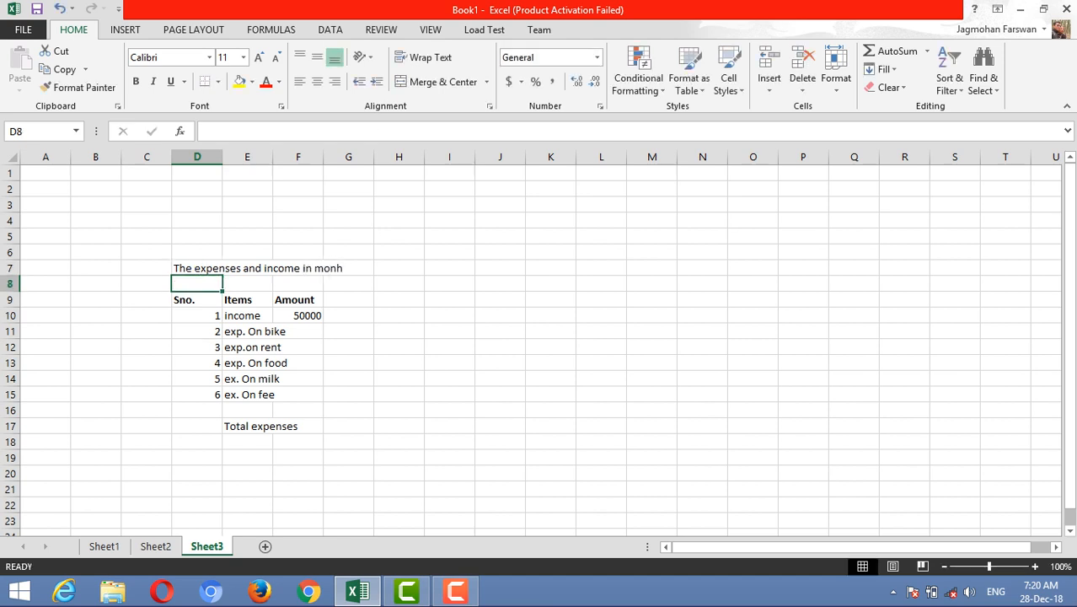
# Step: Correct the last word of the title in D7 to "month"
pyautogui.click(196, 268)
pyautogui.press('F2')
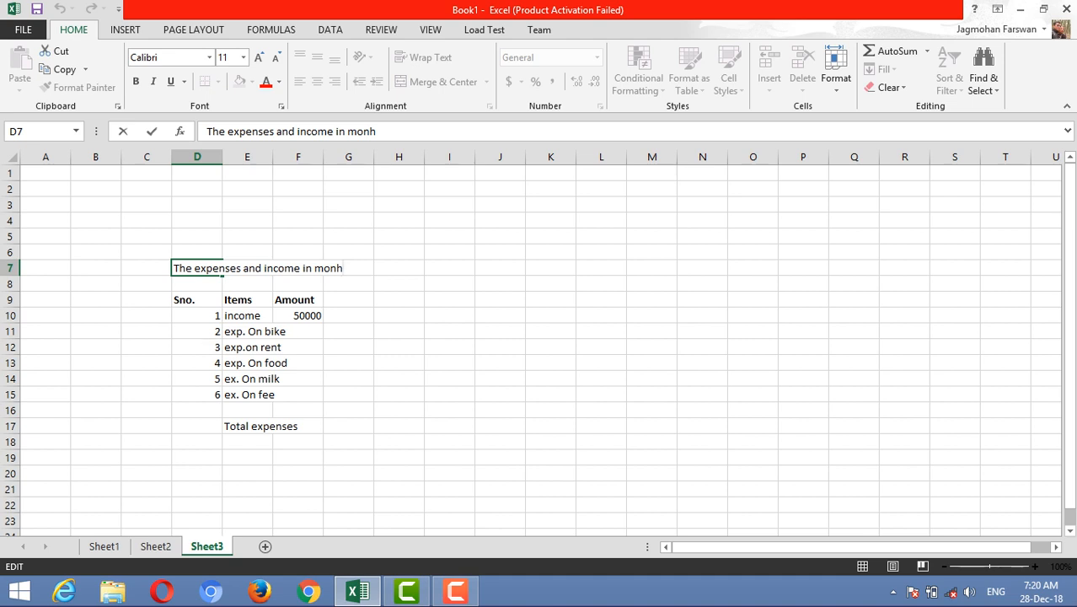
pyautogui.press('BackSpace')
pyautogui.write('th')
pyautogui.press('Return')
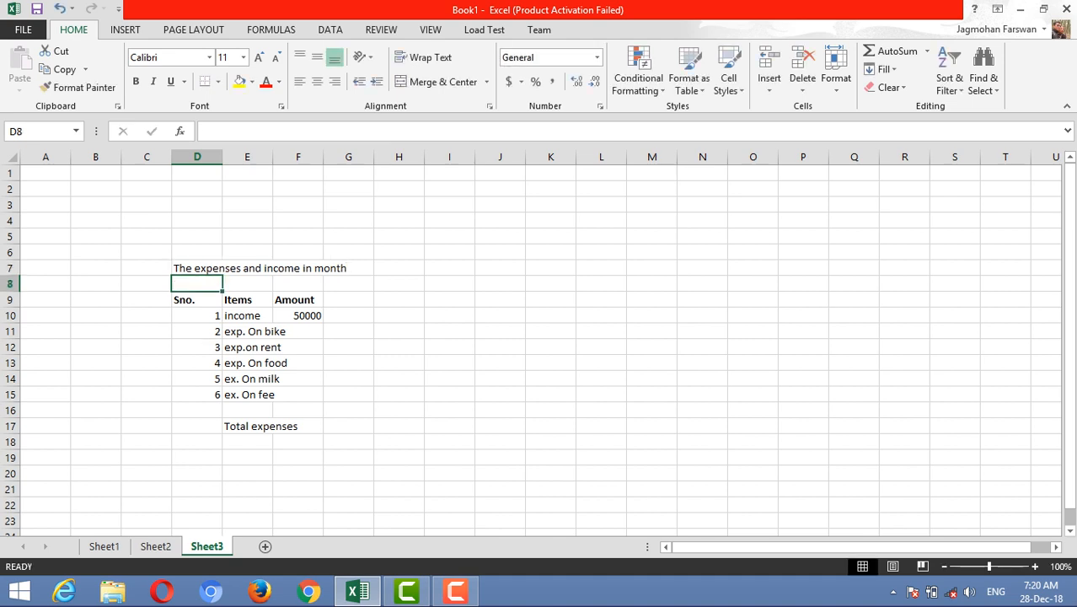
# Step: Enter 10000 in F11 as the amount for the bike expense
pyautogui.press('Down')
pyautogui.press('Down')
pyautogui.press('Right')
pyautogui.press('Right')
pyautogui.press('Down')
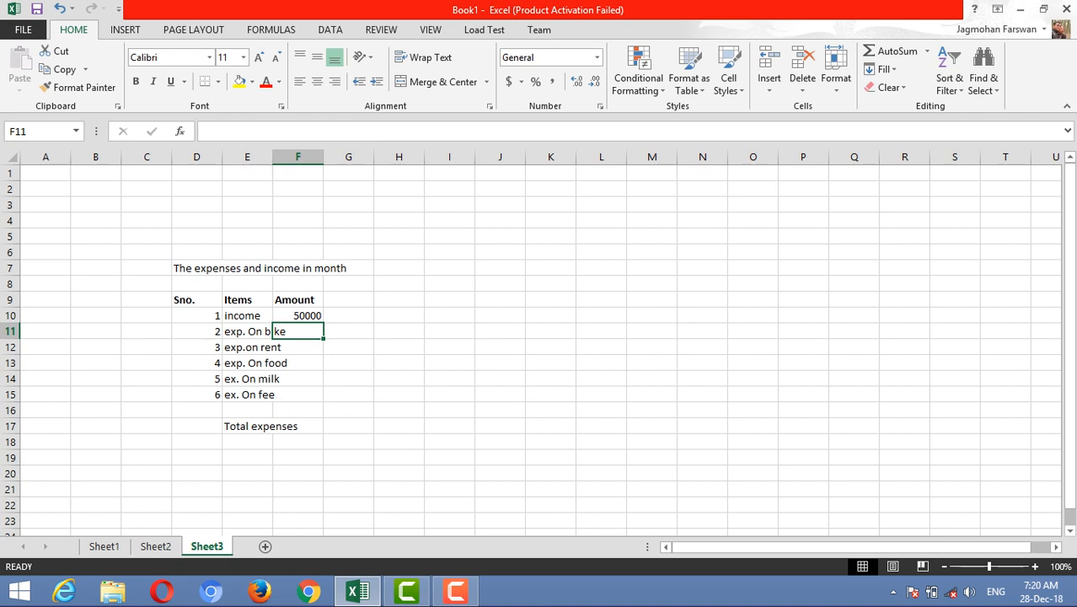
pyautogui.write('10000')
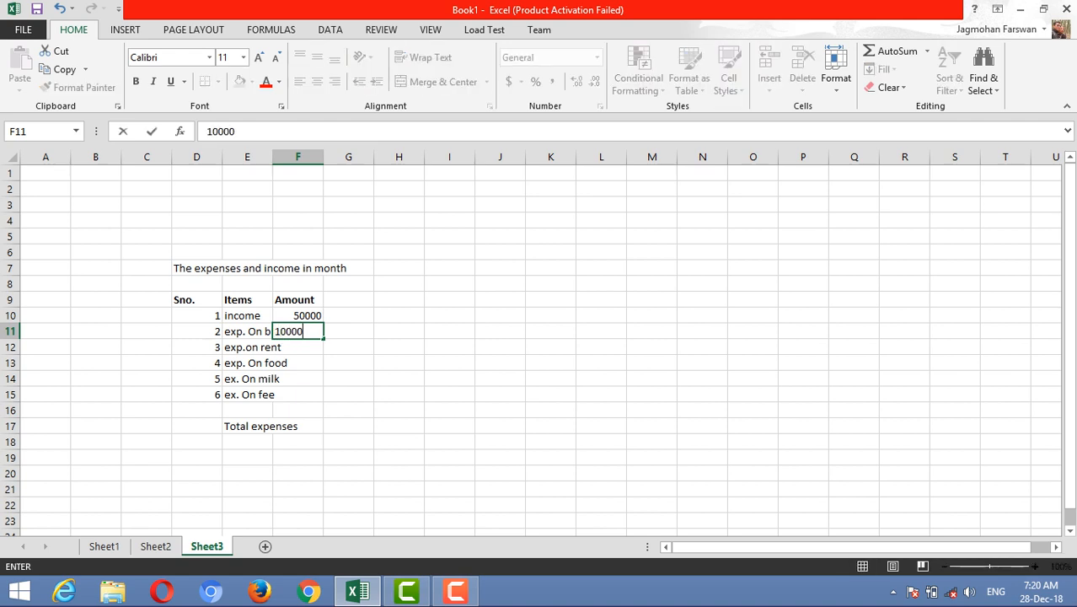
pyautogui.press('Return')
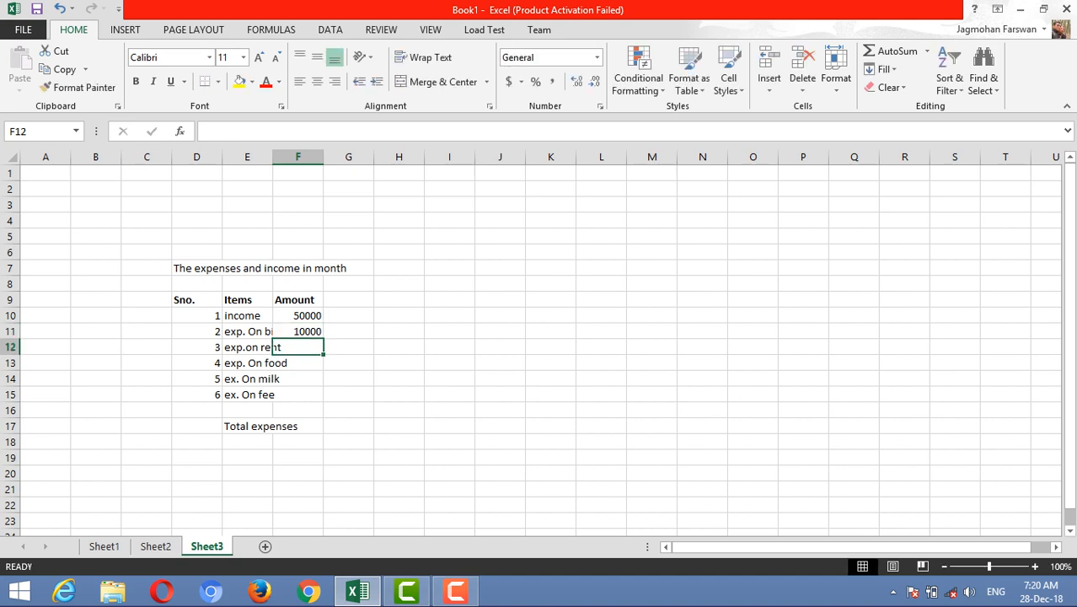
# Step: Enter 70000 in F12 as the amount for the rent expense
pyautogui.press('Left')
pyautogui.press('Right')
pyautogui.press('Up')
pyautogui.press('Down')
pyautogui.write('70000')
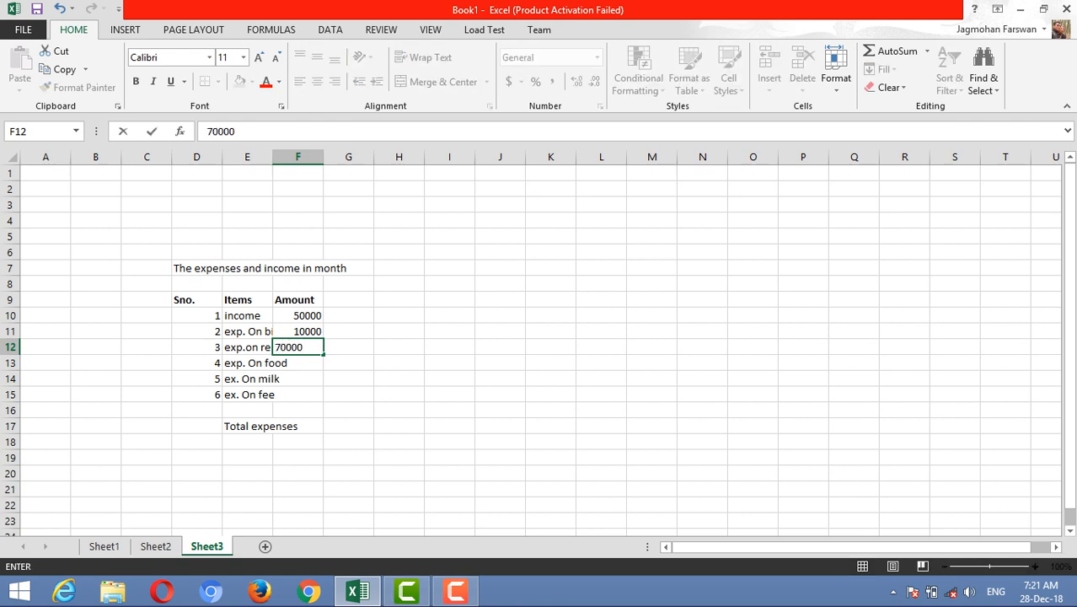
pyautogui.press('Return')
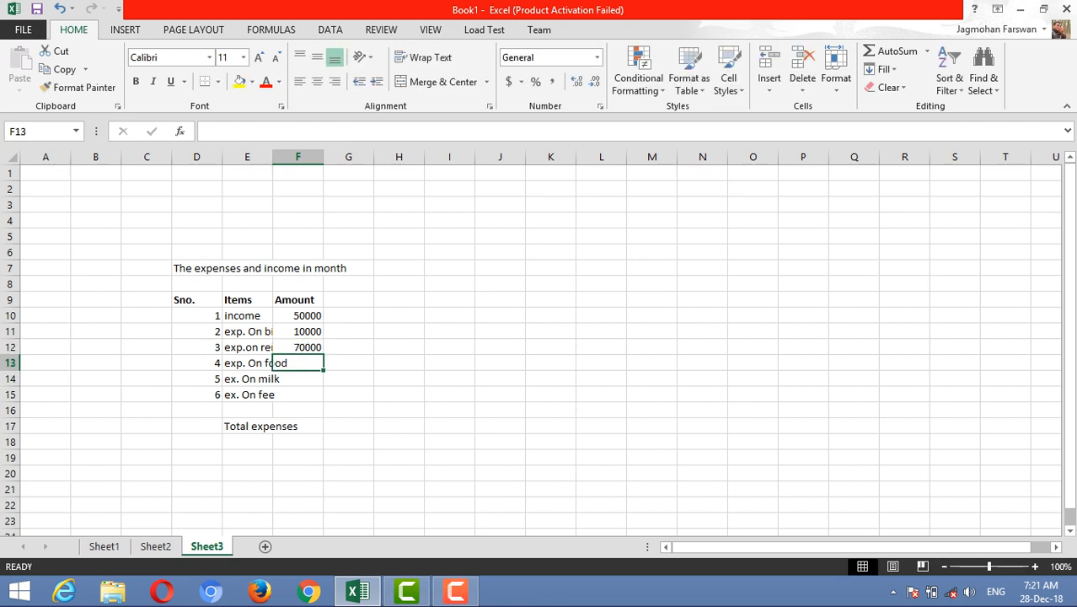
# Step: Enter 12000 in F13 as the amount for the food expense
pyautogui.click(246, 331)
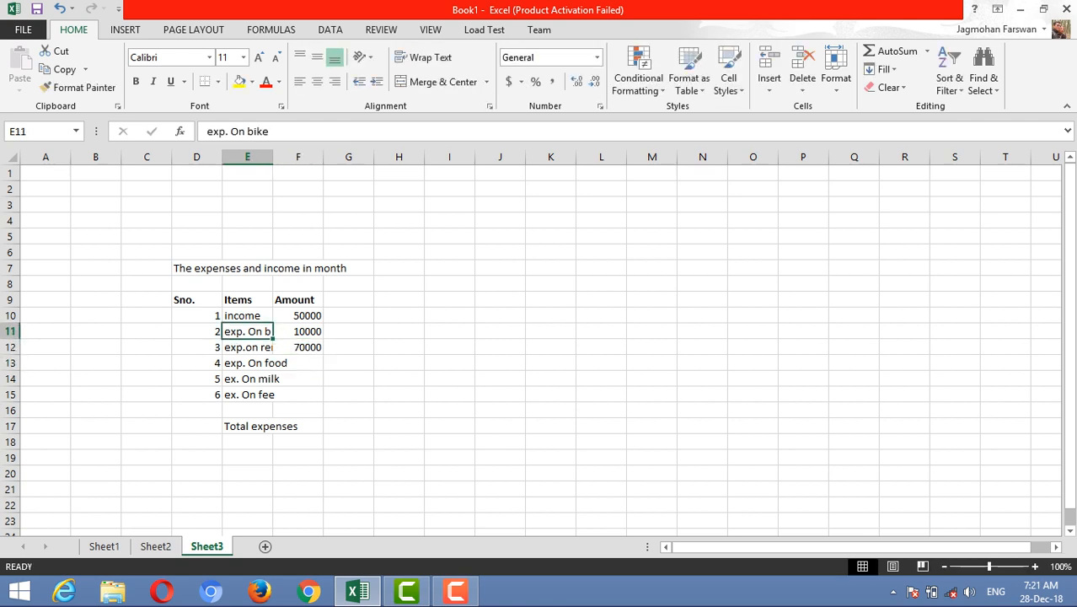
pyautogui.click(247, 363)
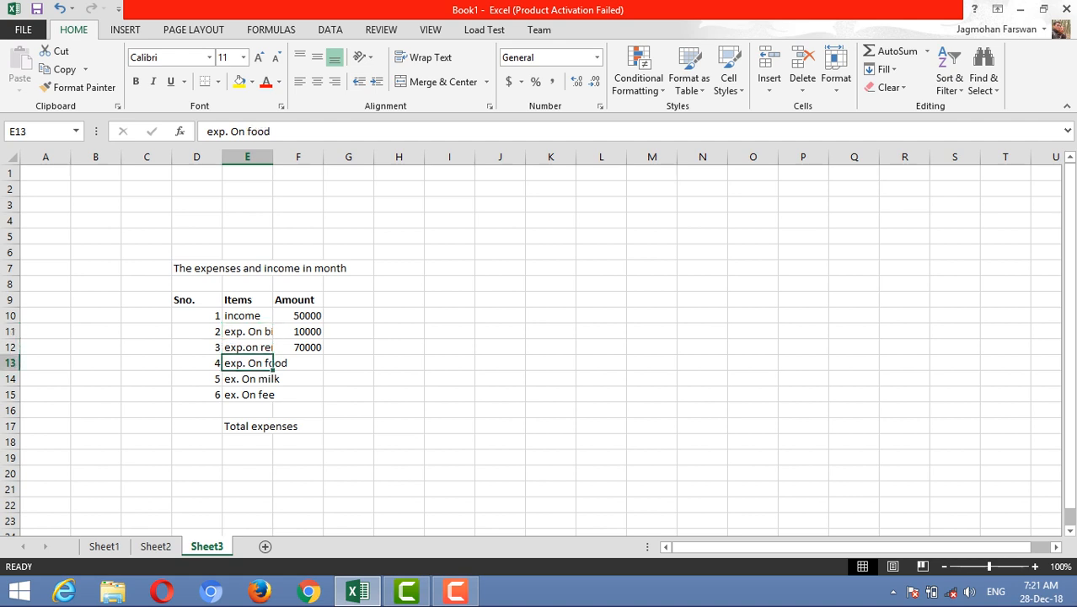
pyautogui.click(298, 363)
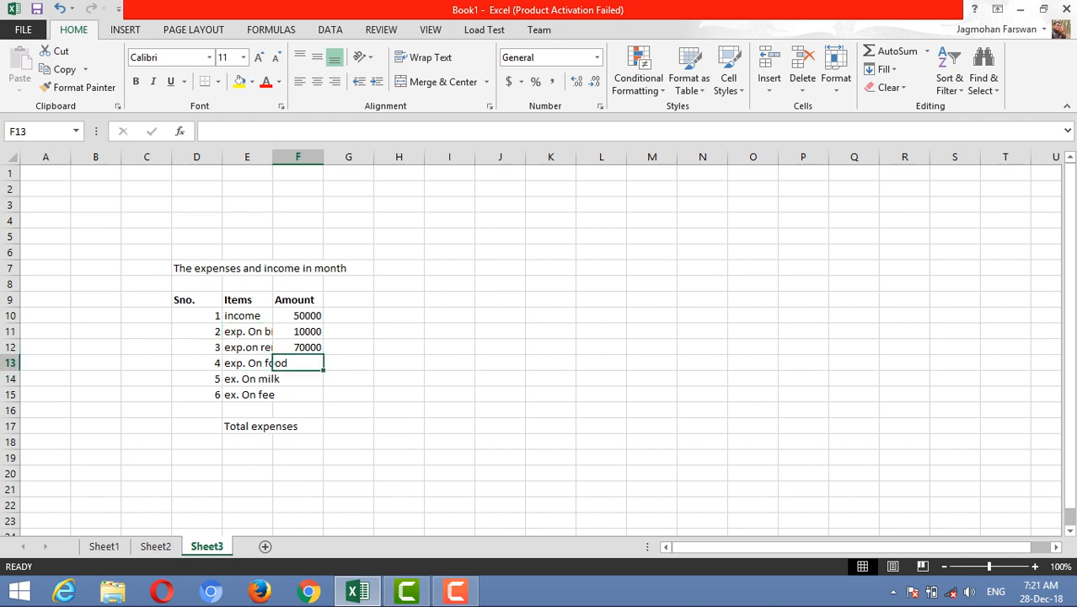
pyautogui.write('12000')
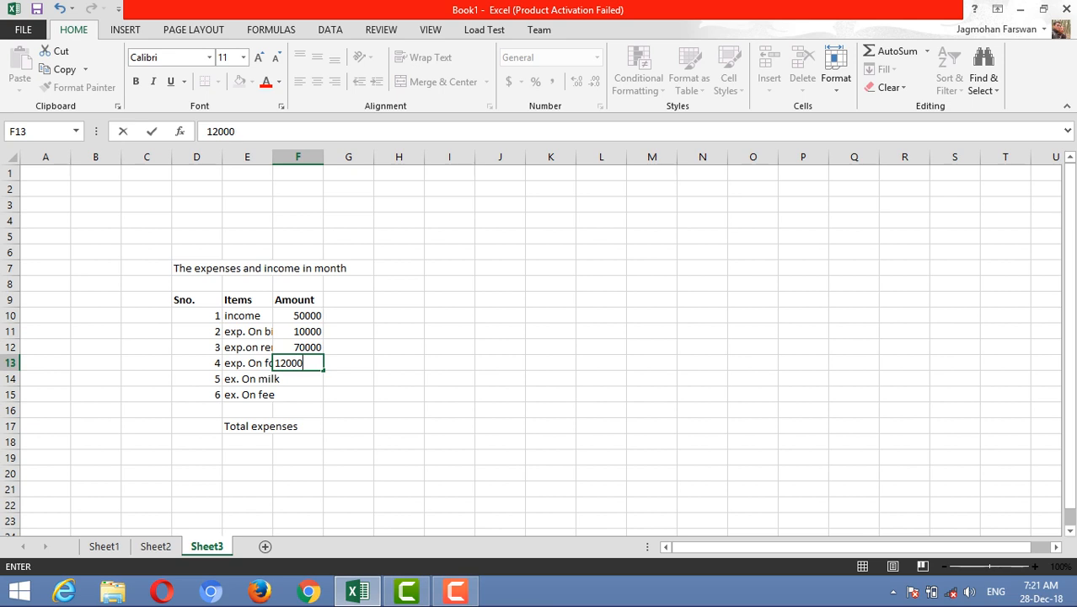
pyautogui.hotkey('ctrl', 'Return')
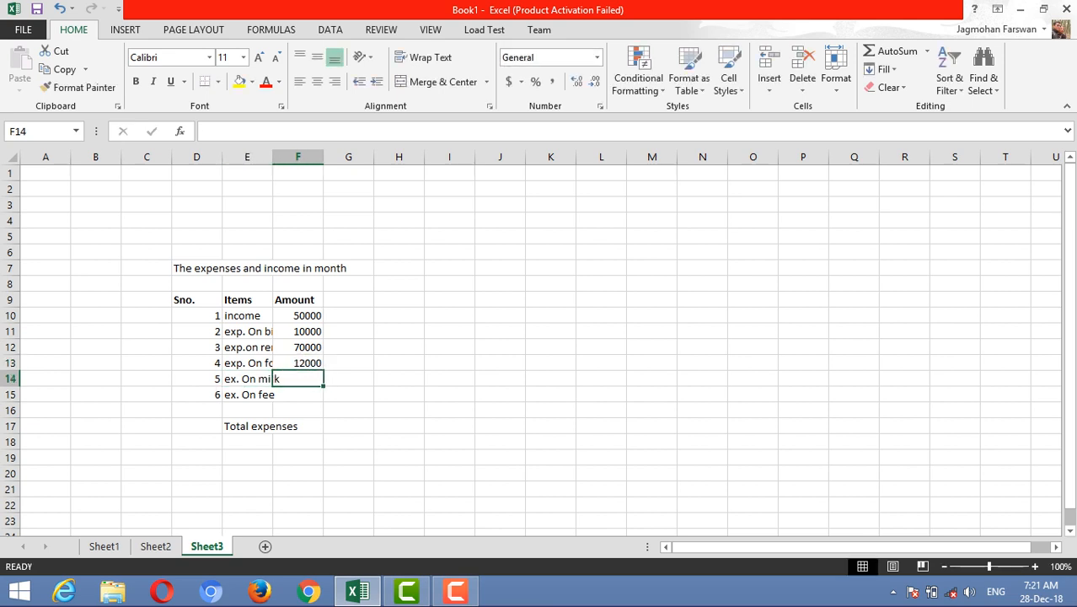
# Step: Enter 2000 for the milk expense in F14 and 50000 for the fee expense in F15
pyautogui.write('2000')
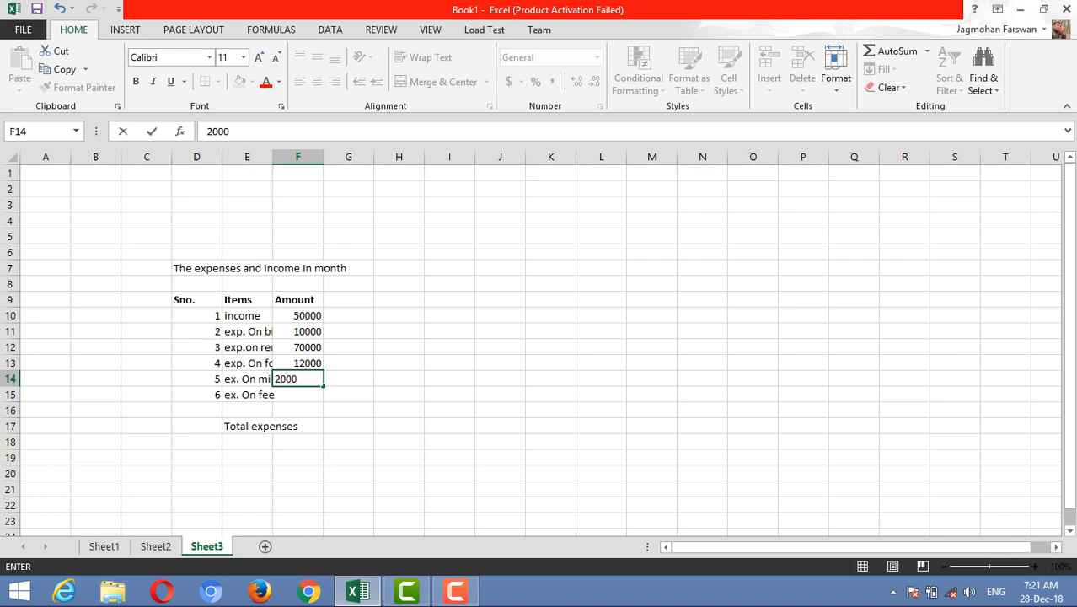
pyautogui.hotkey('ctrl', 'Return')
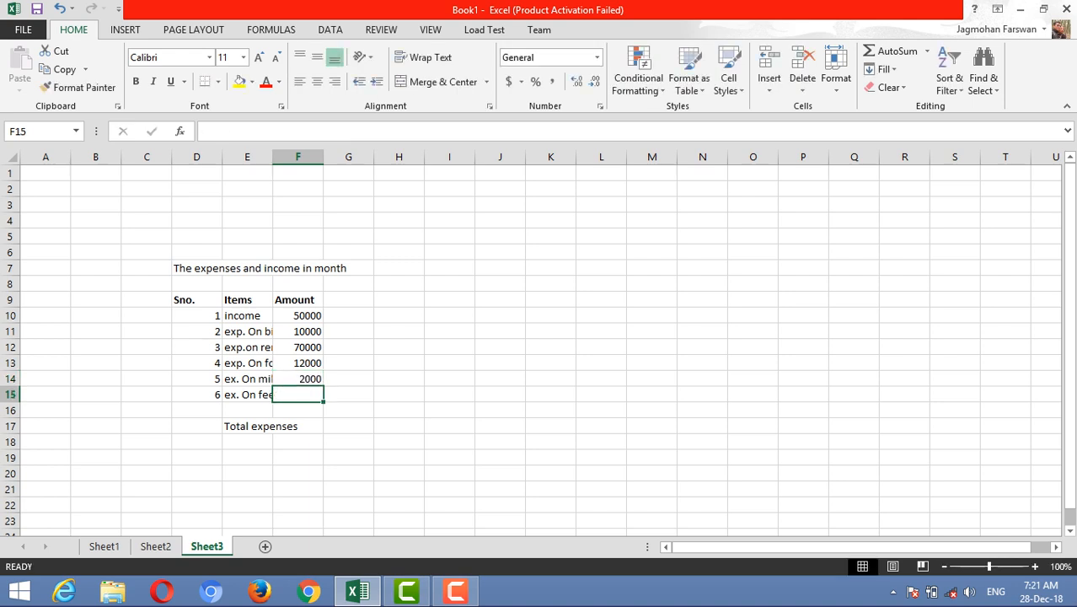
pyautogui.write('5')
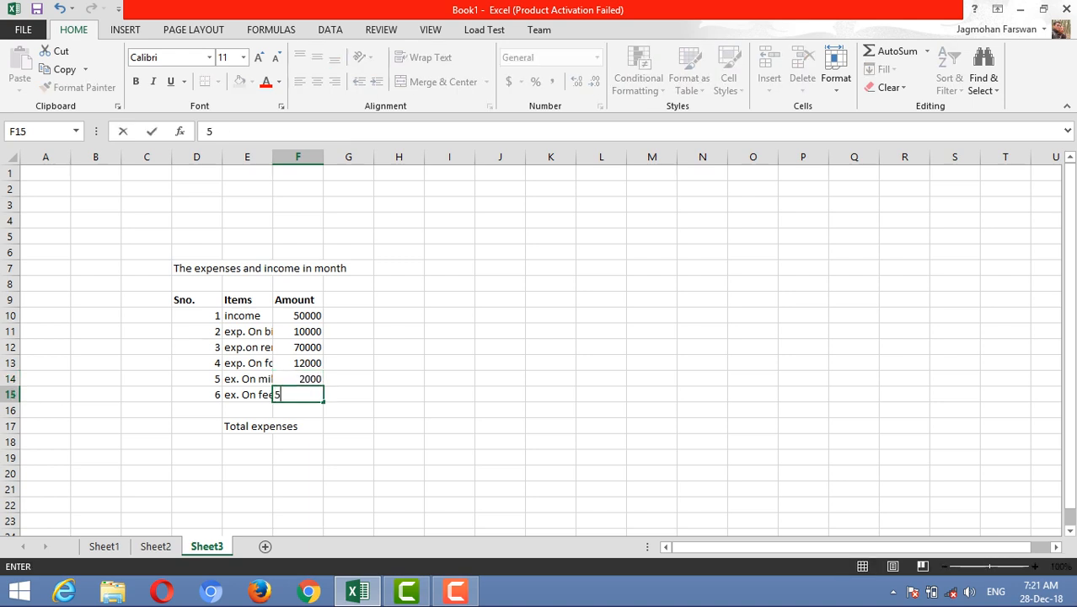
pyautogui.write('0000')
pyautogui.press('Return')
# Step: Enter the formula =F11:F15 in F17 beside the "Total expenses" label, referencing the expense amounts
pyautogui.press('Left')
pyautogui.press('Down')
pyautogui.press('Right')
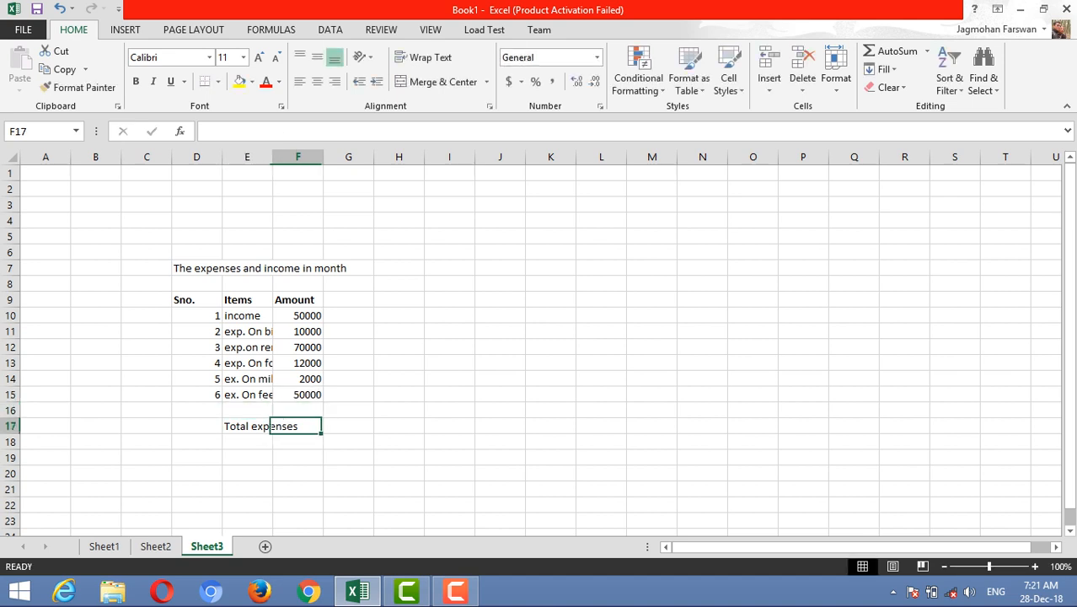
pyautogui.press('Right')
pyautogui.press('Left')
pyautogui.press('Right')
pyautogui.press('Left')
pyautogui.write('=')
pyautogui.press('Up')
pyautogui.press('Up')
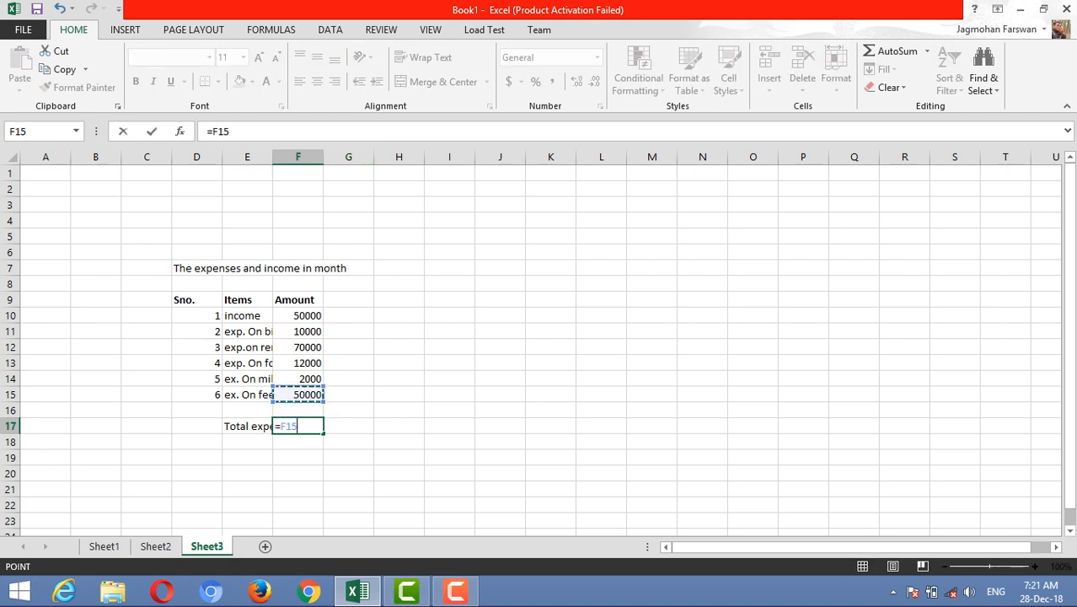
pyautogui.press('Up')
pyautogui.press('Down')
pyautogui.hotkey('shift', 'Up')
pyautogui.hotkey('shift', 'Up')
pyautogui.hotkey('shift', 'Up')
pyautogui.hotkey('shift', 'Up')
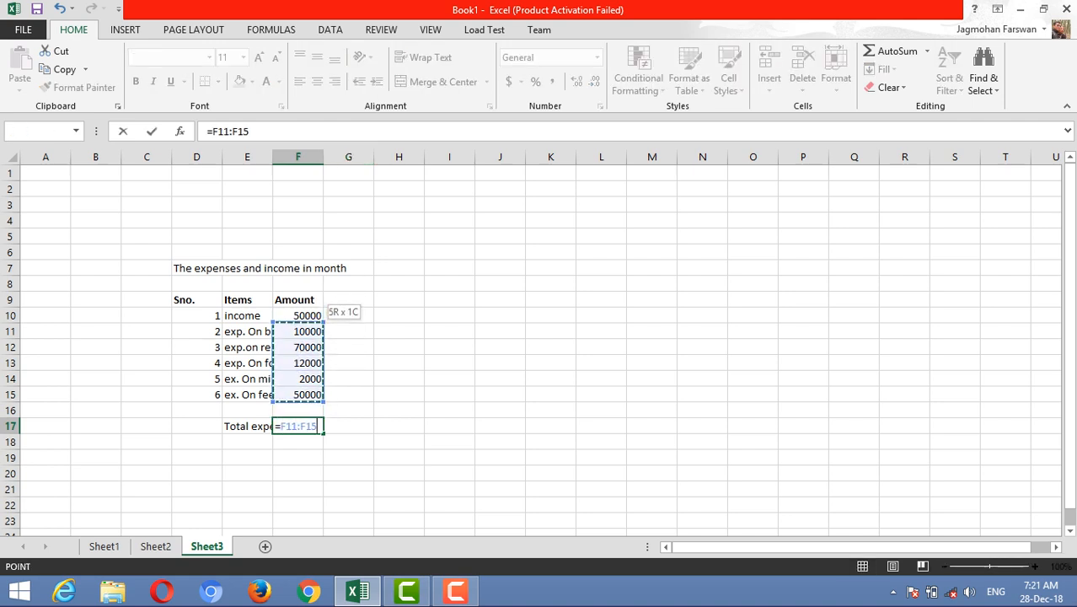
pyautogui.press('Return')
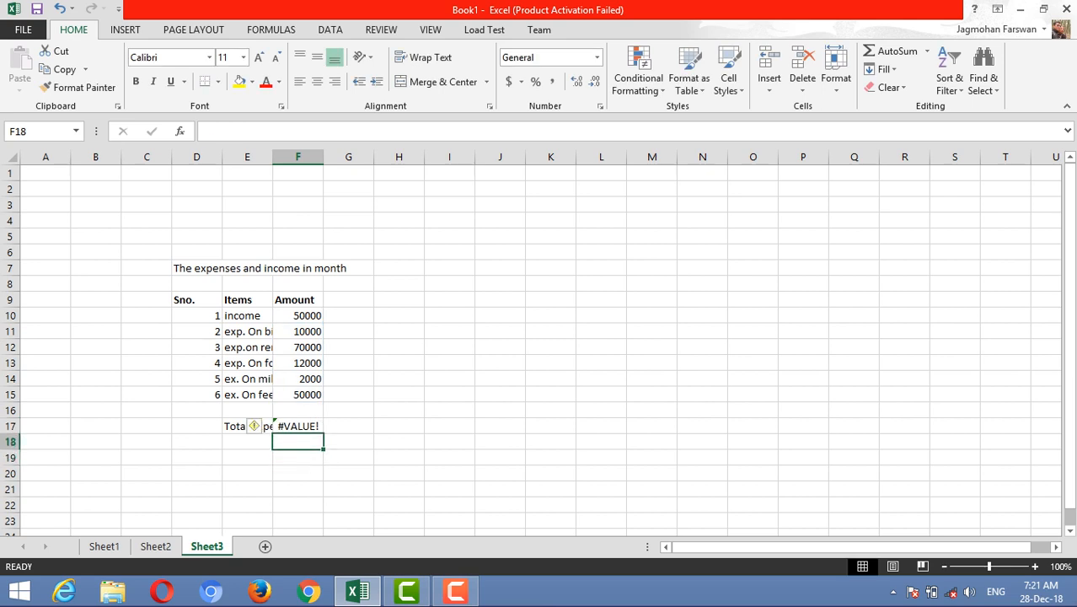
# Step: Edit the formula in F17 to =sum(F11:F15) so it adds up the expense amounts
pyautogui.press('Up')
pyautogui.press('Up')
pyautogui.press('Down')
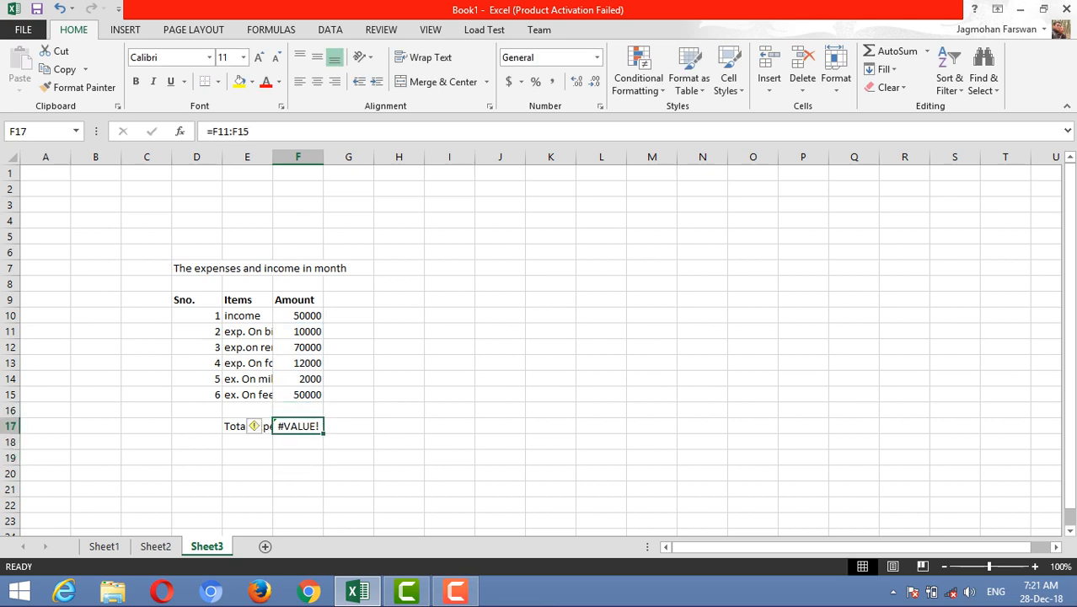
pyautogui.click(237, 132)
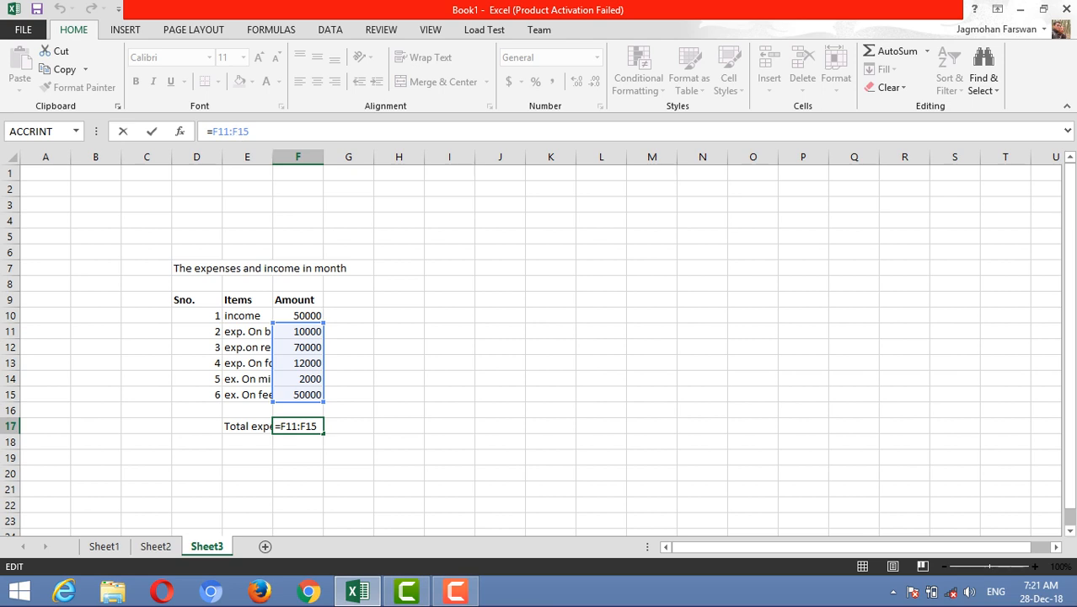
pyautogui.click(218, 131)
pyautogui.write('s')
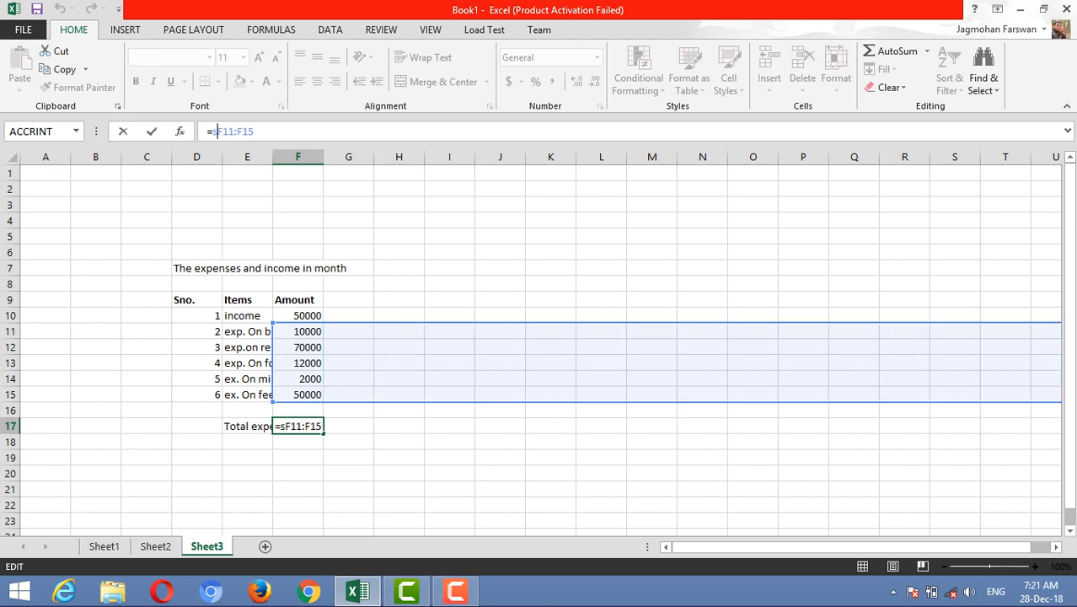
pyautogui.write('um(')
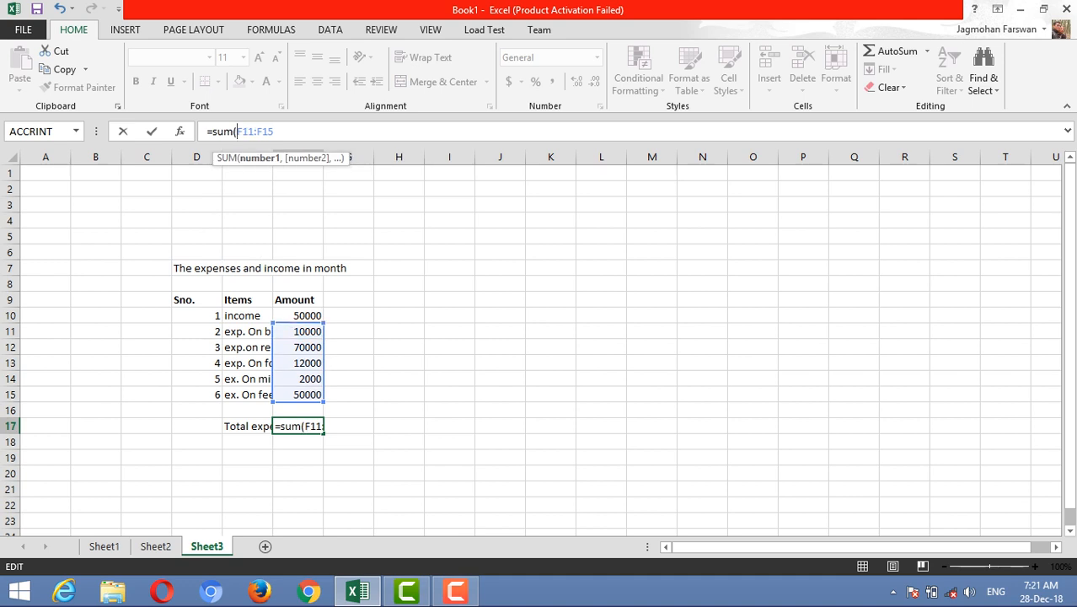
pyautogui.press('End')
pyautogui.write(')')
pyautogui.press('Return')
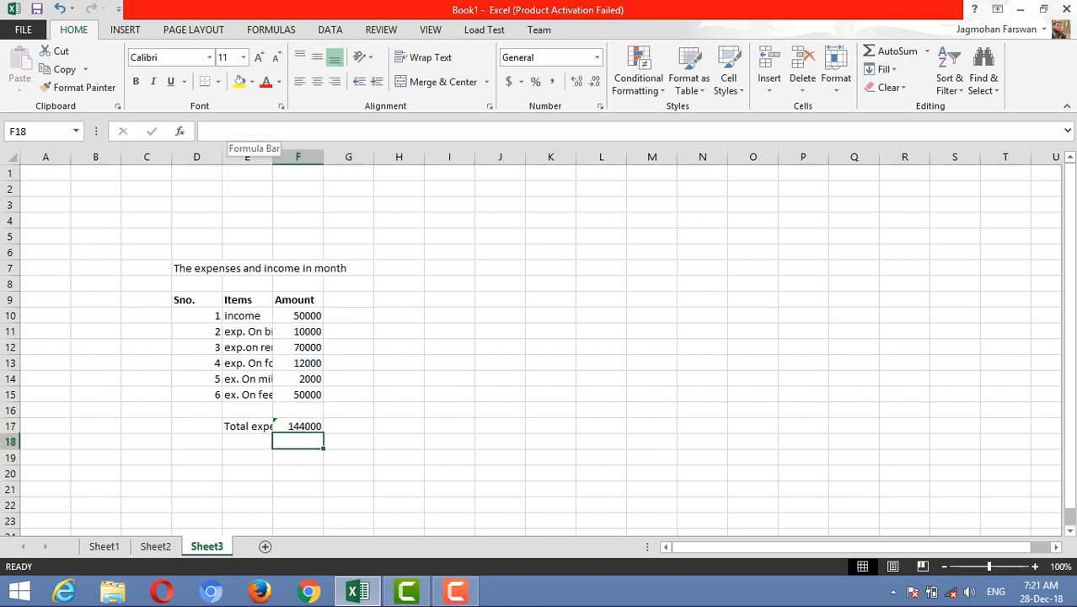
# Step: Enter the label "Rest Amount" in E18, directly below the "Total expenses" label
pyautogui.press('Left')
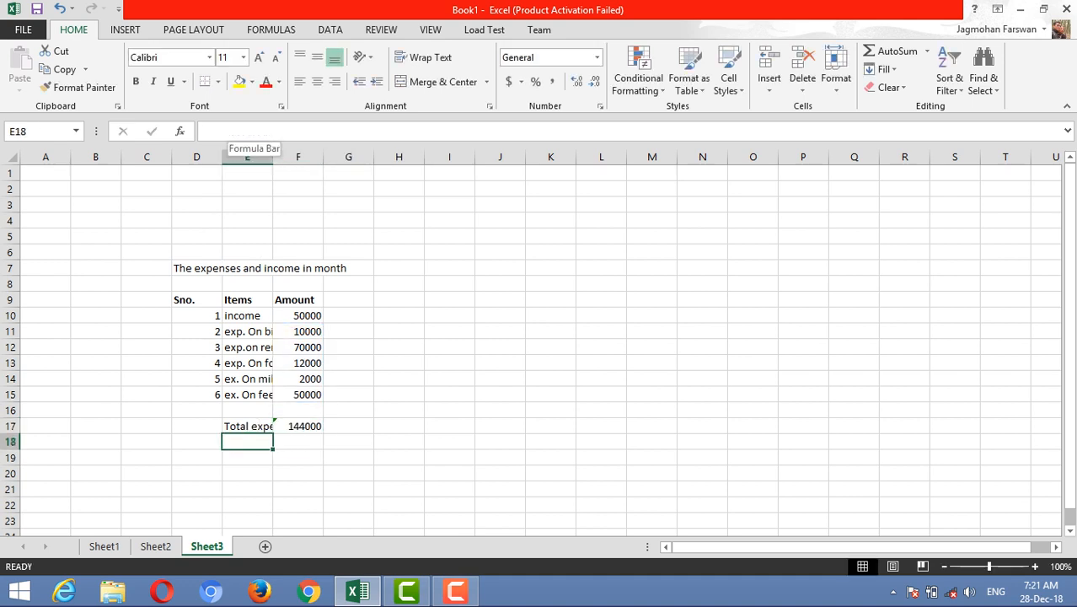
pyautogui.write('Rest')
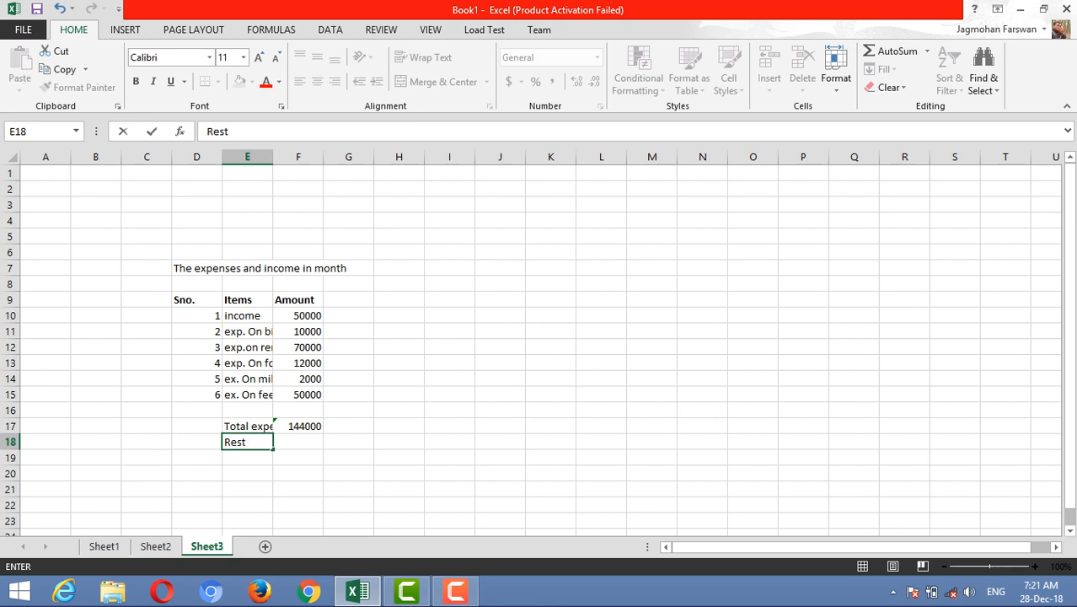
pyautogui.write(' Amount')
pyautogui.press('Return')
# Step: Enter the formula =F17-F10 in F18 to subtract the income from the total expenses
pyautogui.press('Up')
pyautogui.press('Right')
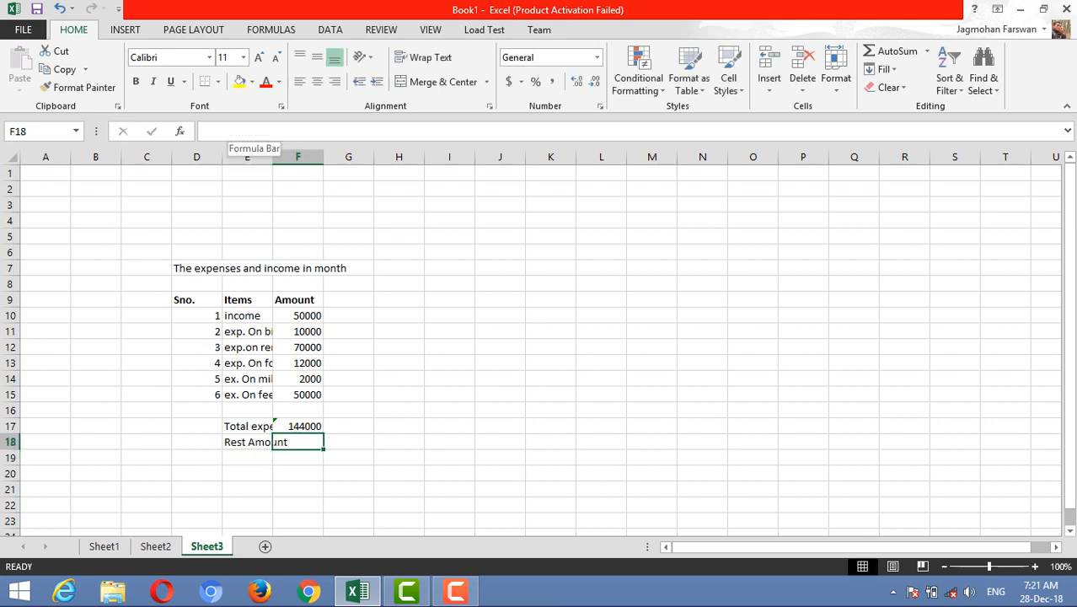
pyautogui.write('=')
pyautogui.press('Up')
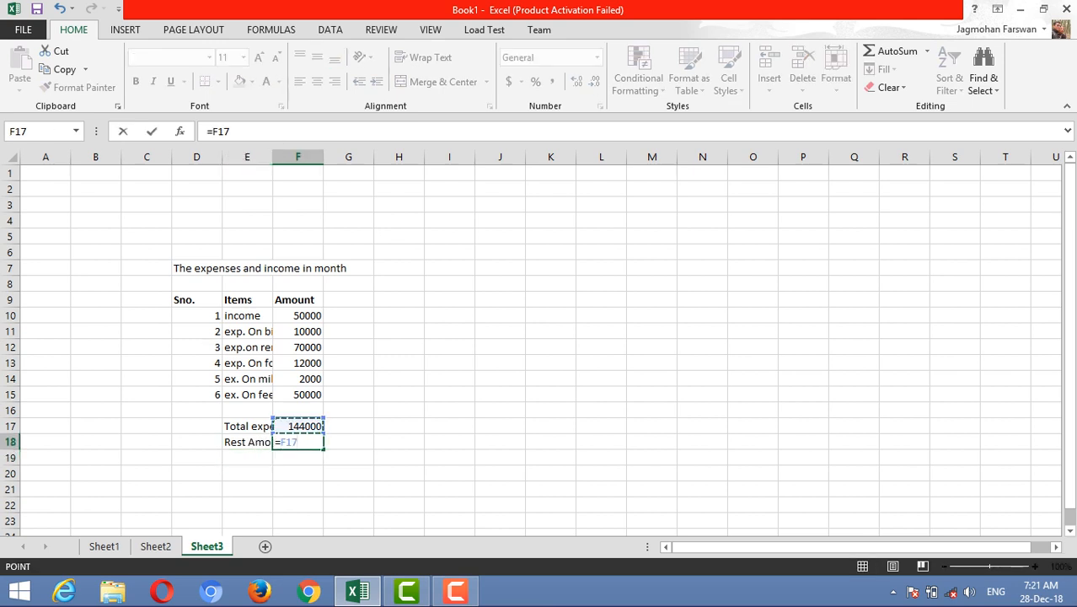
pyautogui.write('-')
pyautogui.press('Up')
pyautogui.press('Up')
pyautogui.press('Up')
pyautogui.press('Up')
pyautogui.press('Up')
pyautogui.press('Up')
pyautogui.press('Up')
pyautogui.press('Up')
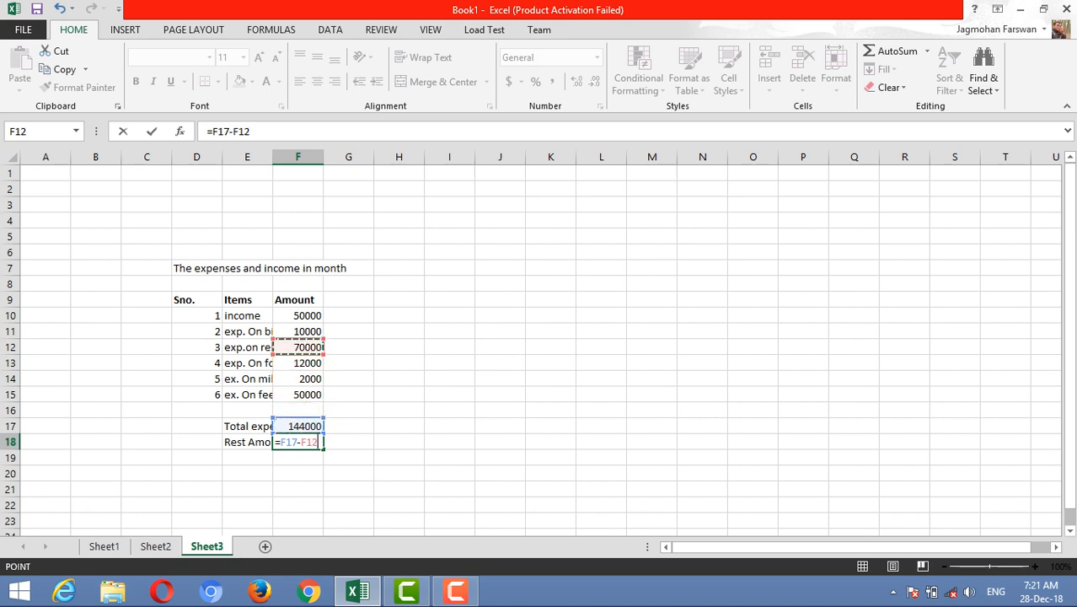
pyautogui.press('Return')
pyautogui.press('Down')
pyautogui.press('Down')
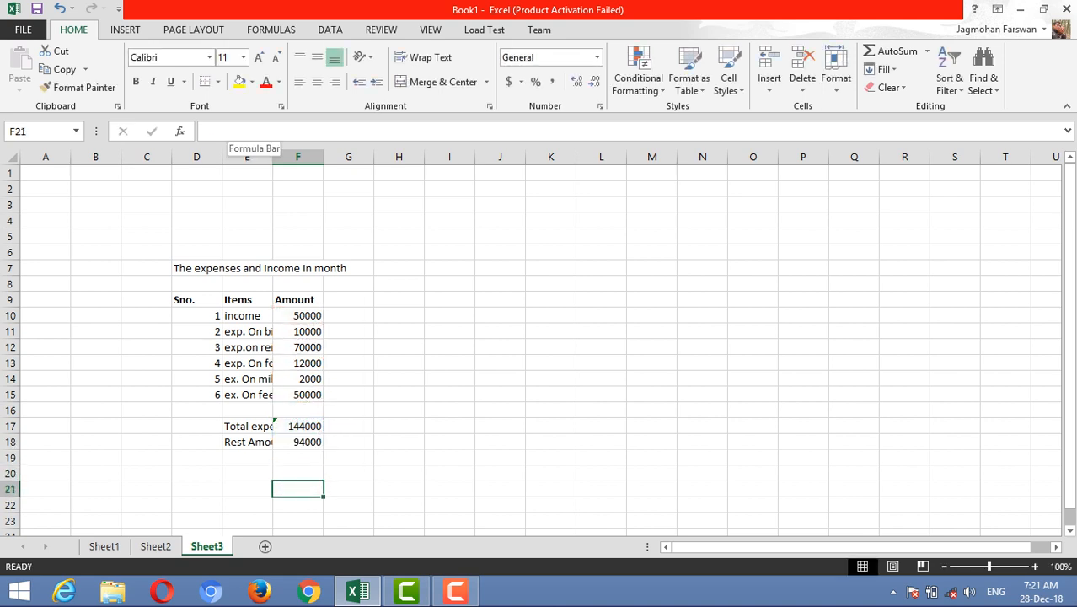
pyautogui.press('Up')
pyautogui.press('Up')
pyautogui.press('Up')
pyautogui.press('Up')
pyautogui.hotkey('ctrl', 's')
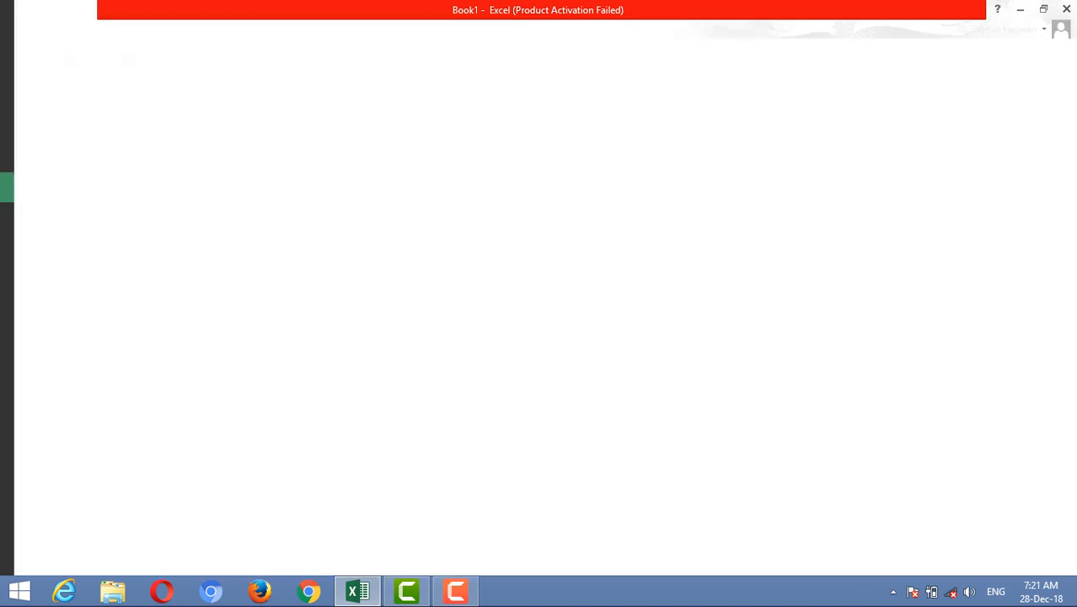
pyautogui.press('Escape')
pyautogui.press('Down')
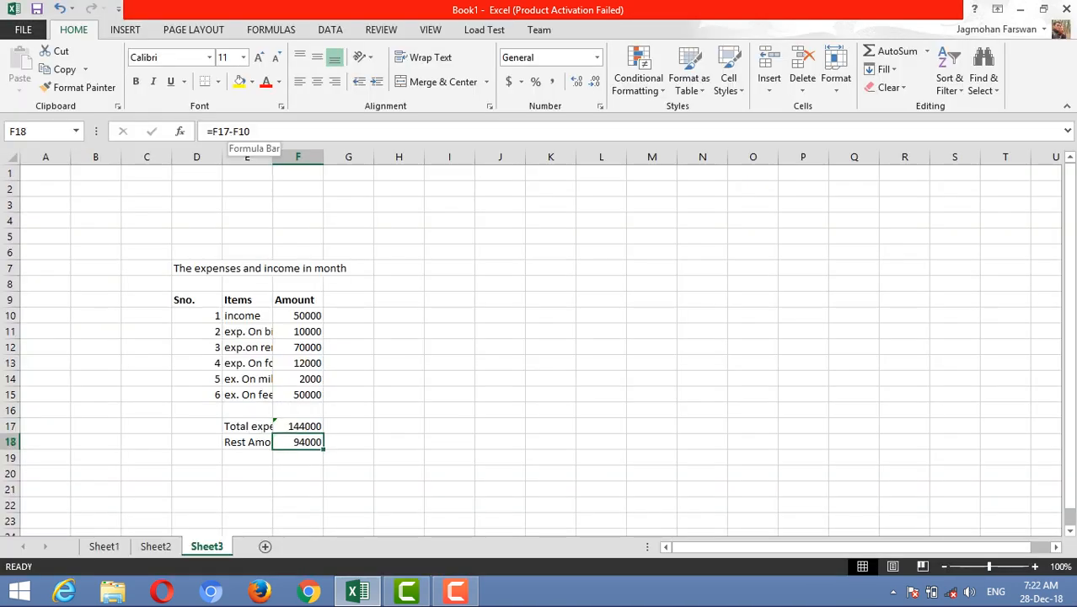
# Step: Delete the formula in F18 beside the "Rest Amount" label
pyautogui.press('Up')
pyautogui.press('Up')
pyautogui.press('Up')
pyautogui.press('Down')
pyautogui.press('Down')
pyautogui.press('Down')
pyautogui.press('Delete')
pyautogui.press('Up')
pyautogui.press('Down')
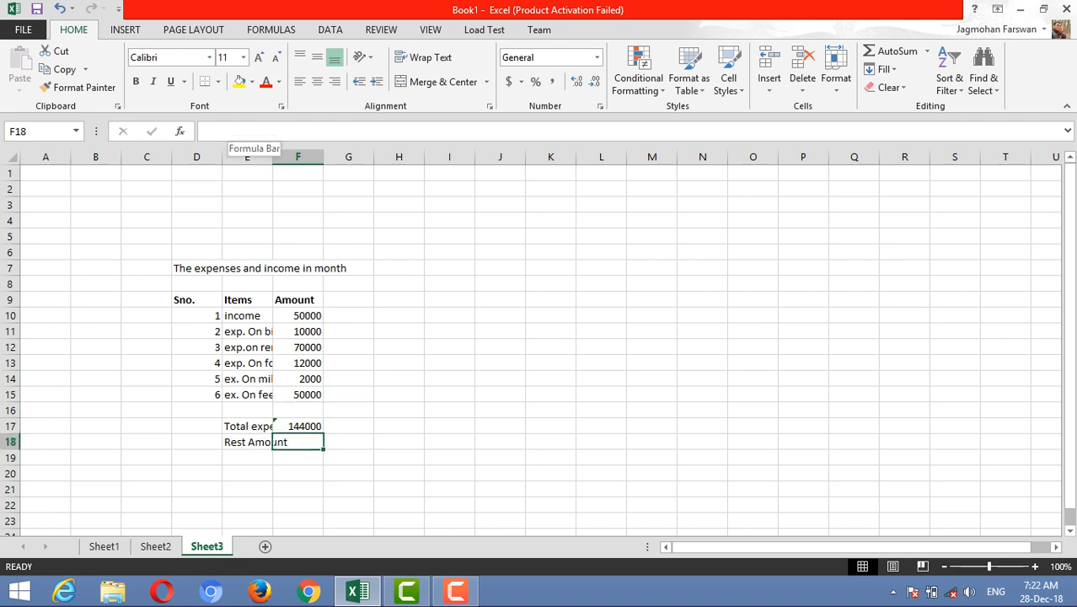
# Step: Enter the formula =F10-F17 in F18 to subtract the total expenses from the income
pyautogui.write('=')
pyautogui.press('Up')
pyautogui.press('Up')
pyautogui.press('Up')
pyautogui.press('Up')
pyautogui.press('Up')
pyautogui.press('Up')
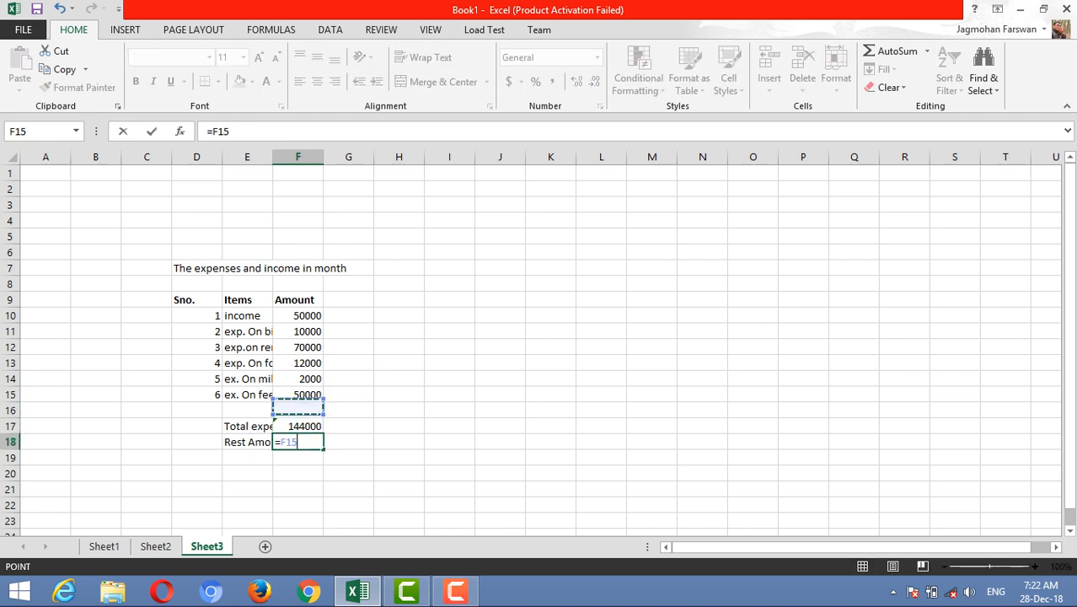
pyautogui.press('Up')
pyautogui.press('Up')
pyautogui.write('-')
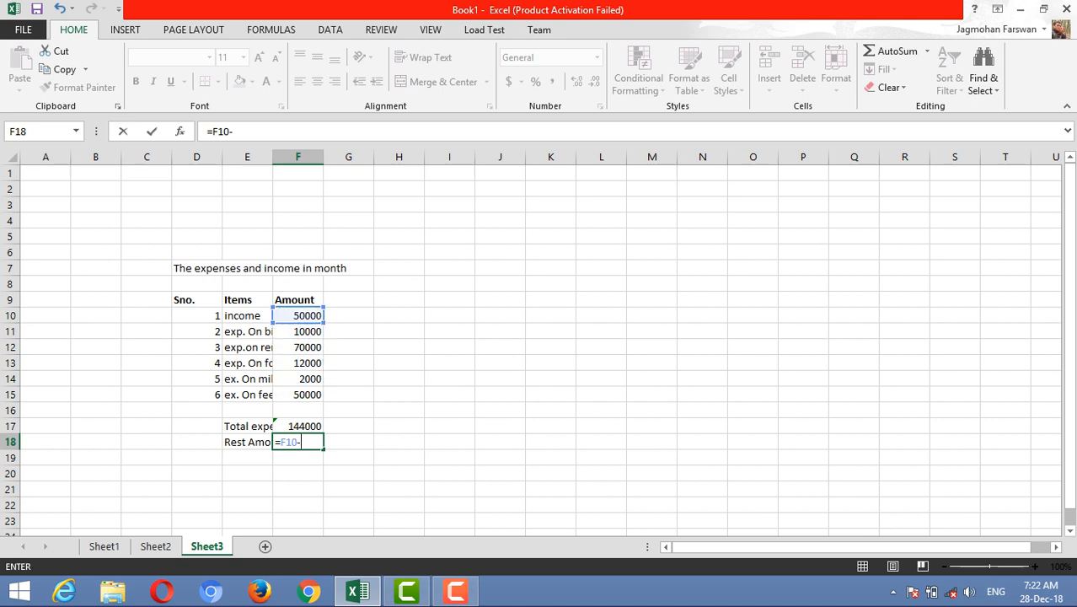
pyautogui.press('Up')
pyautogui.press('Return')
pyautogui.press('Up')
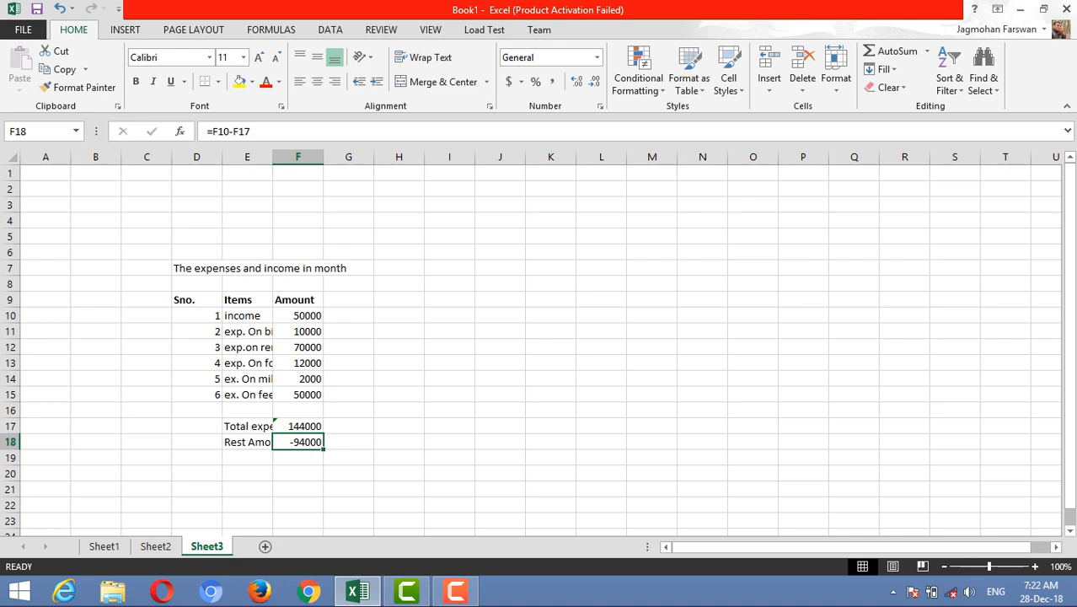
# Step: Change the rent expense in F12 to 7000 and the fee expense in F15 to 5000
pyautogui.doubleClick(309, 347)
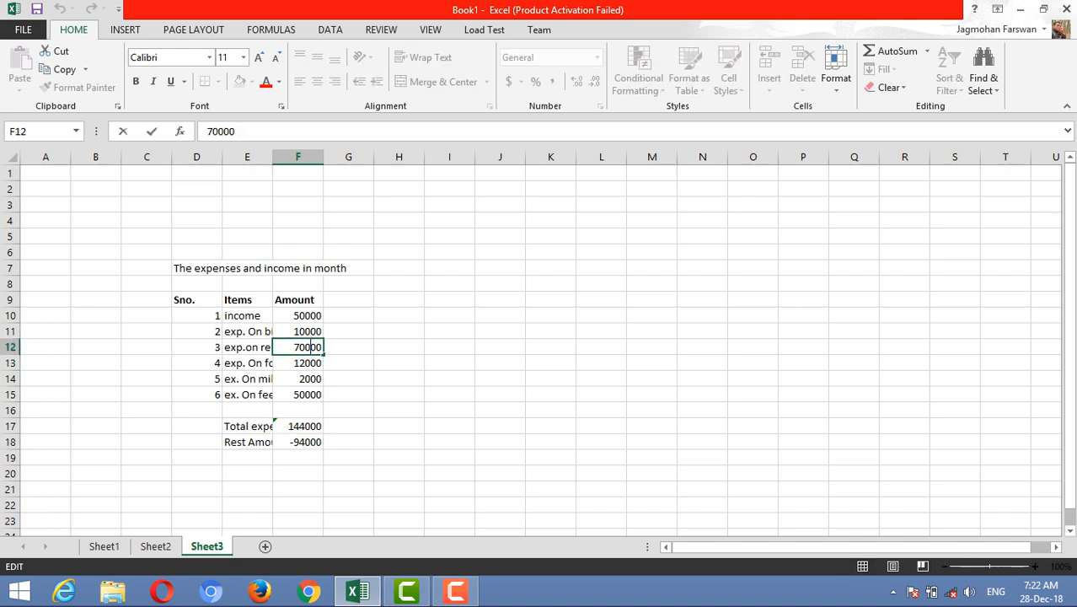
pyautogui.press('BackSpace')
pyautogui.press('Return')
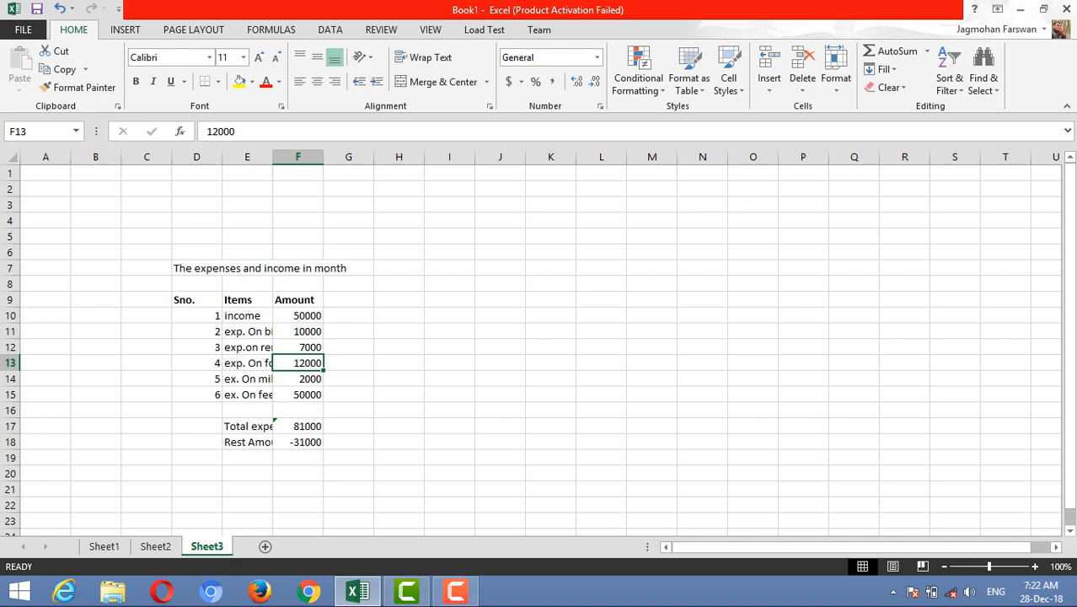
pyautogui.doubleClick(314, 395)
pyautogui.press('BackSpace')
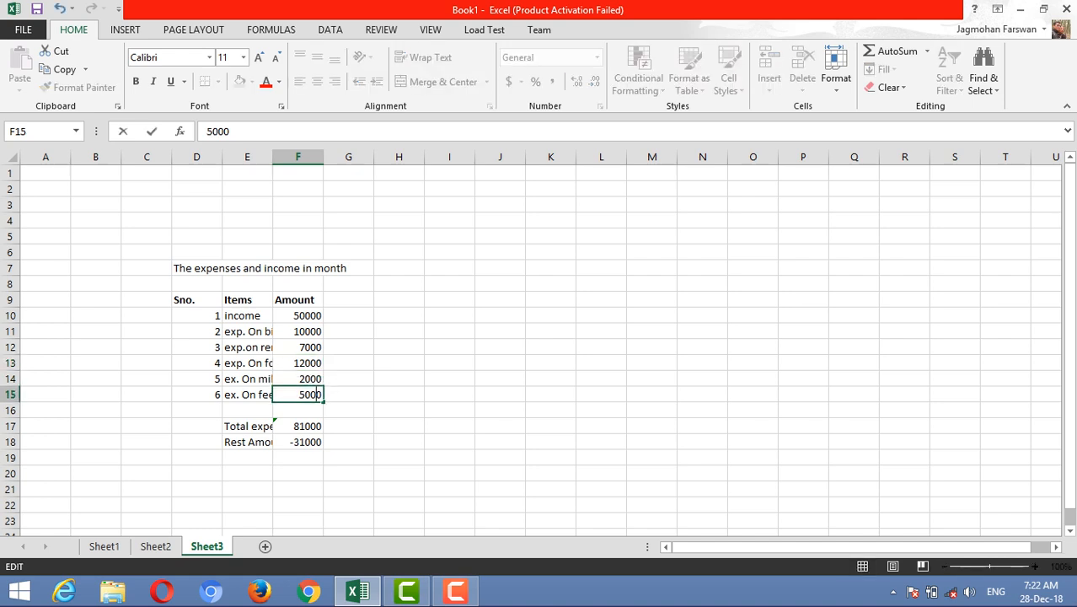
pyautogui.press('Return')
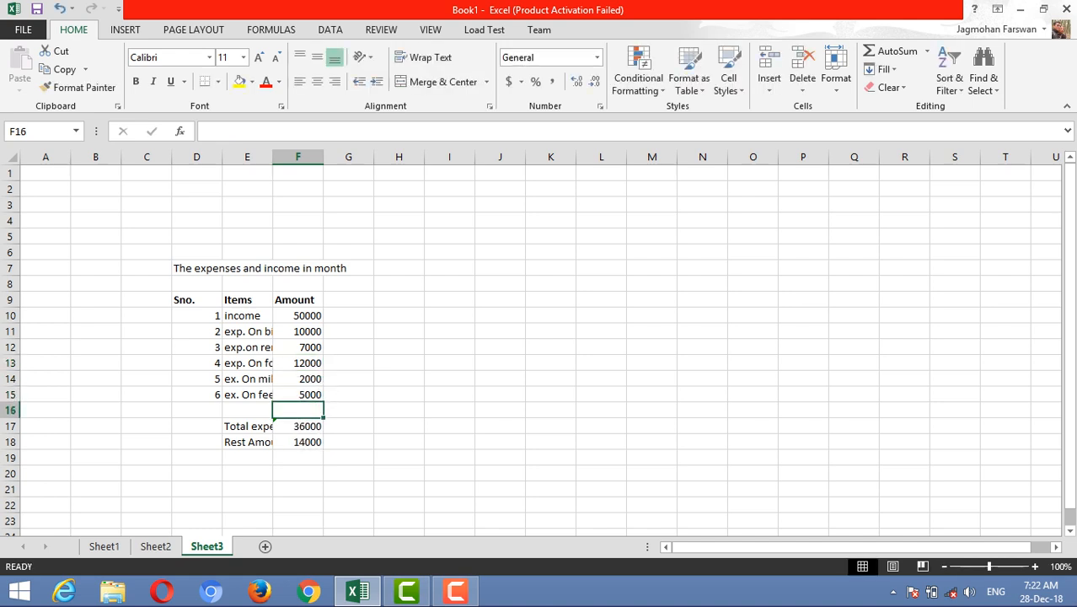
pyautogui.click(297, 473)
pyautogui.click(297, 441)
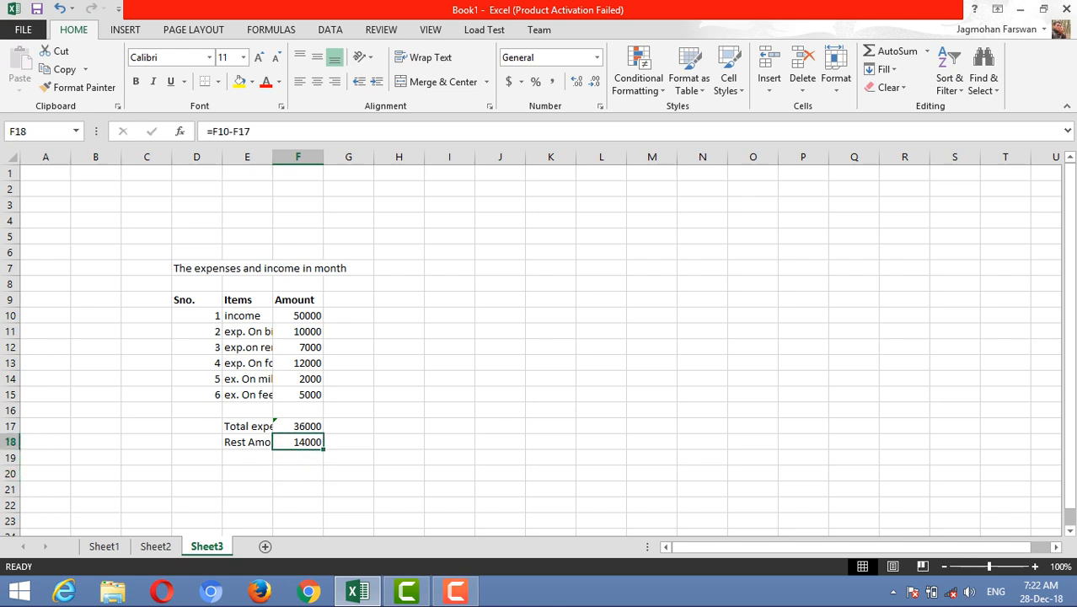
pyautogui.click(297, 426)
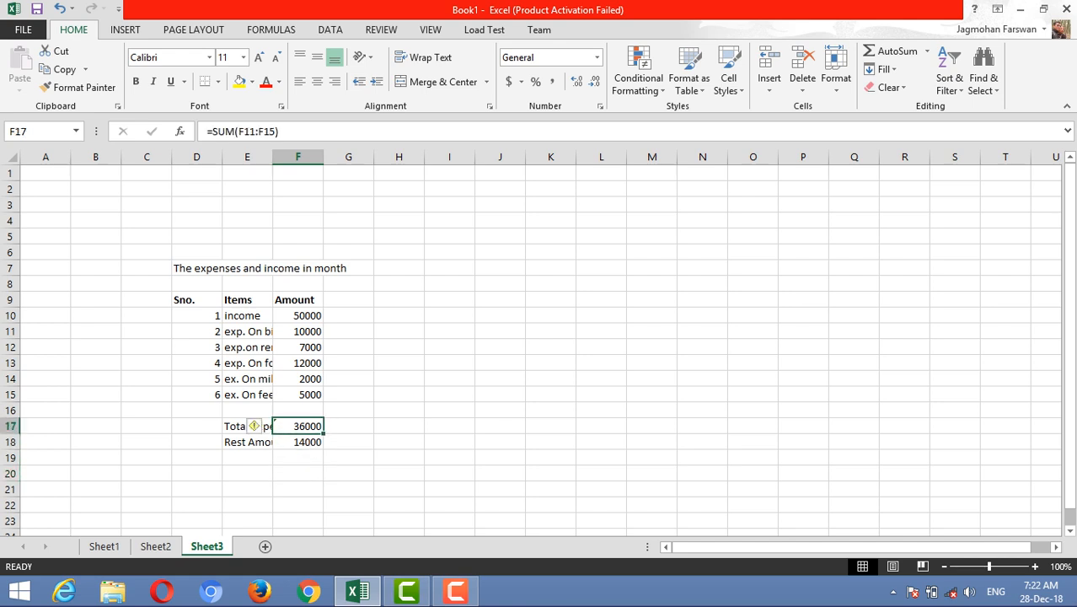
pyautogui.click(399, 457)
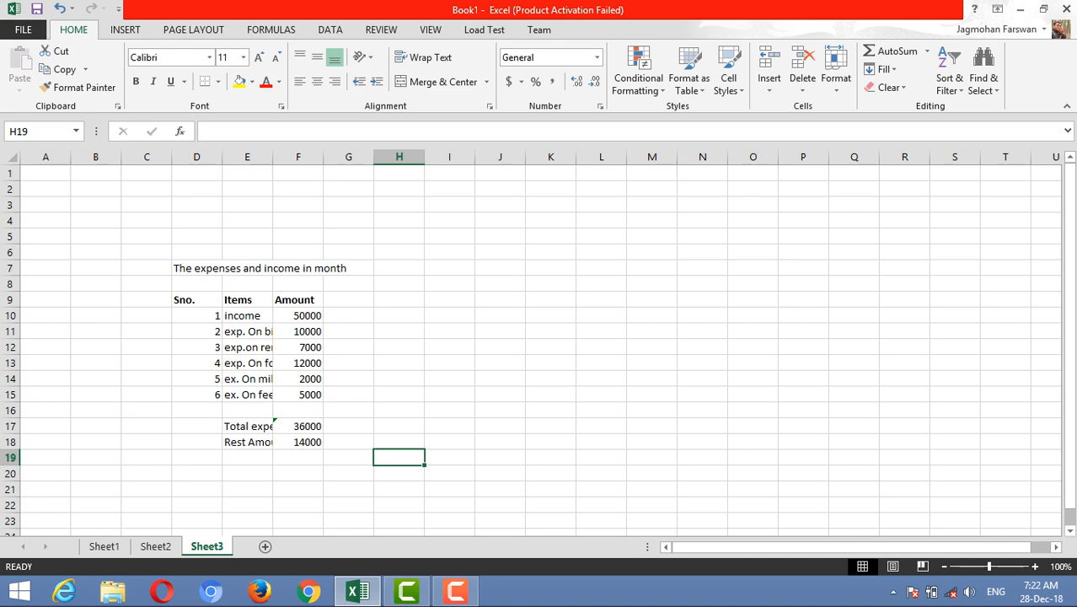
# Step: Select the table D9:F15 and add a What-If Analysis scenario named "Minimum" in the Scenario Manager
pyautogui.moveTo(183, 299); pyautogui.dragTo(326, 405)
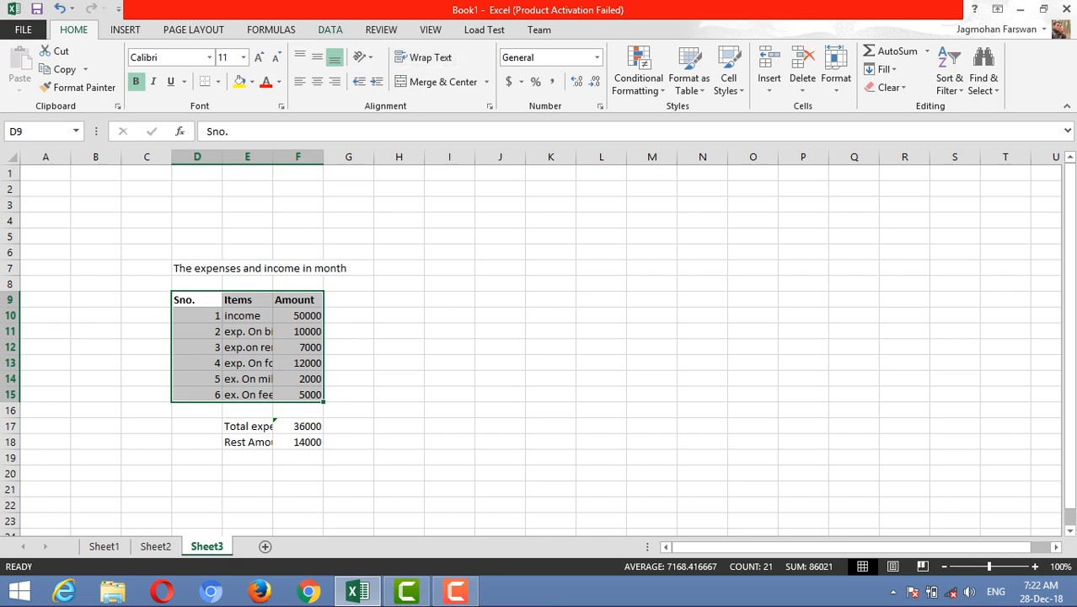
pyautogui.click(329, 29)
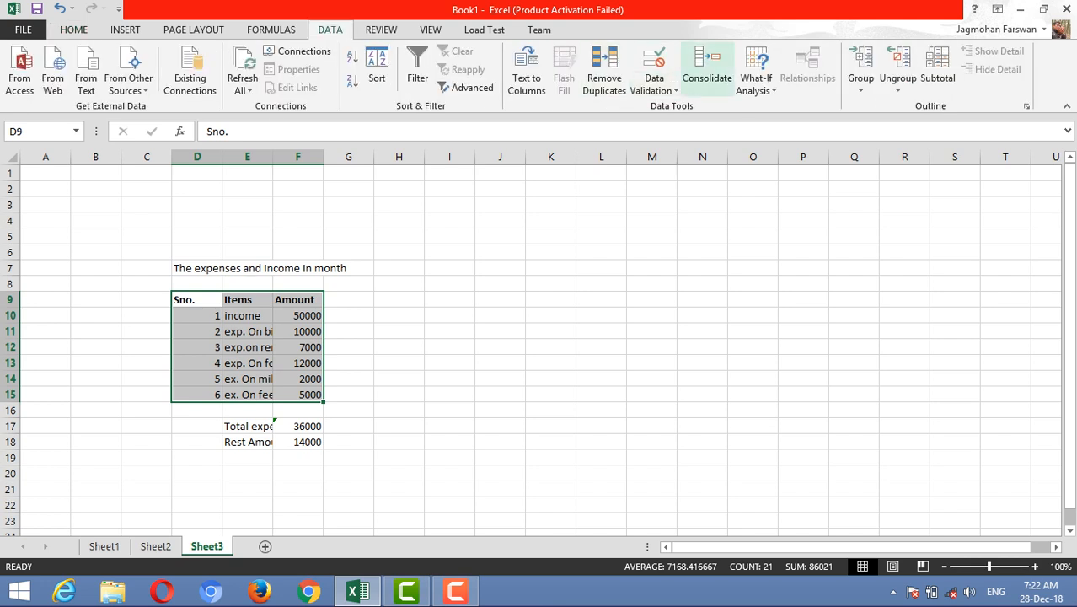
pyautogui.click(755, 78)
pyautogui.click(798, 107)
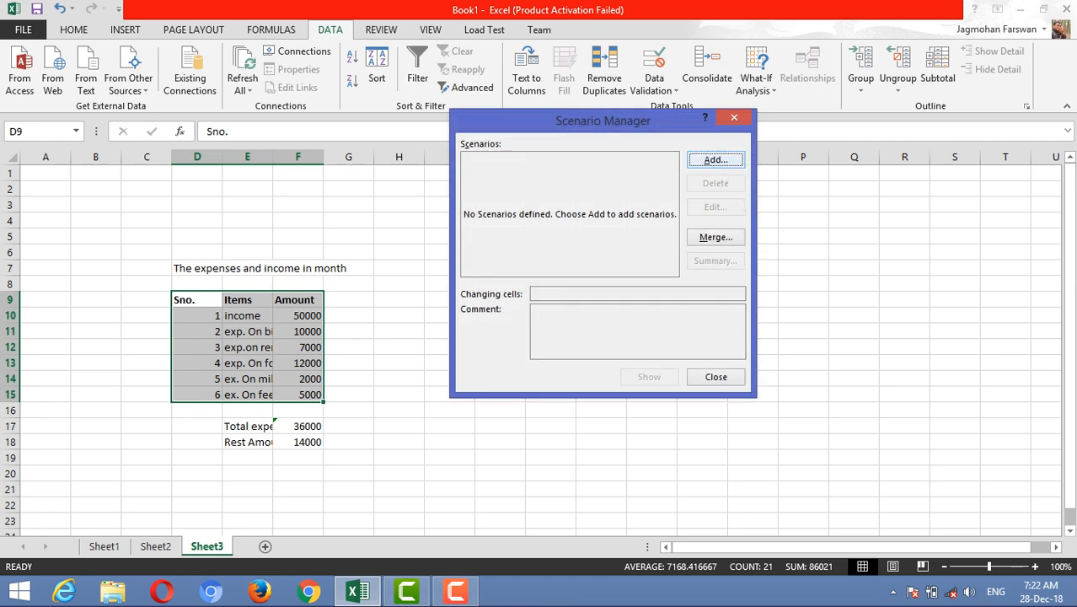
pyautogui.click(716, 160)
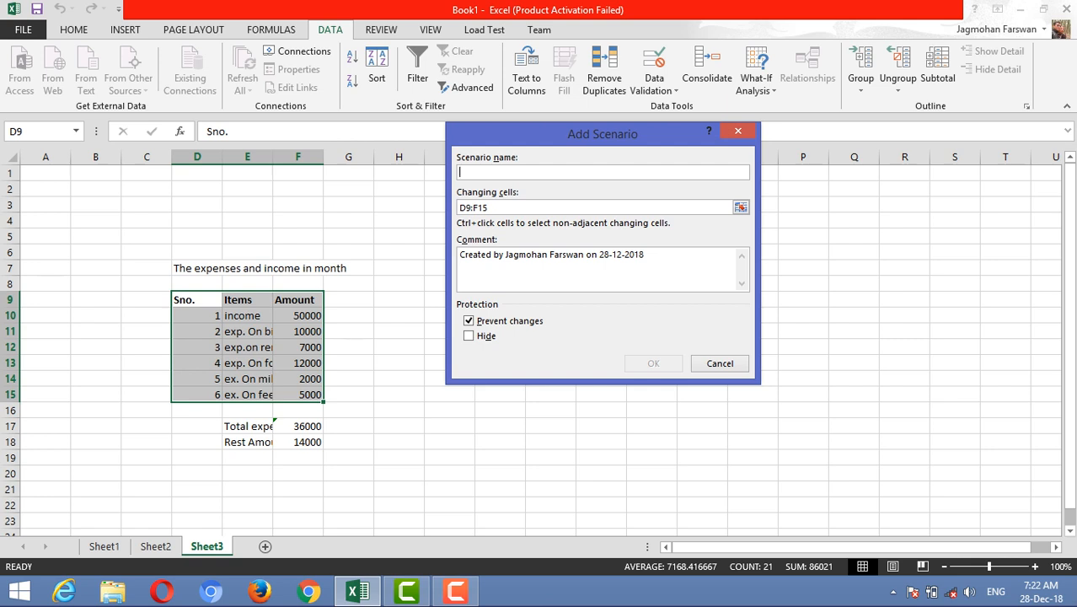
pyautogui.write('Minmi')
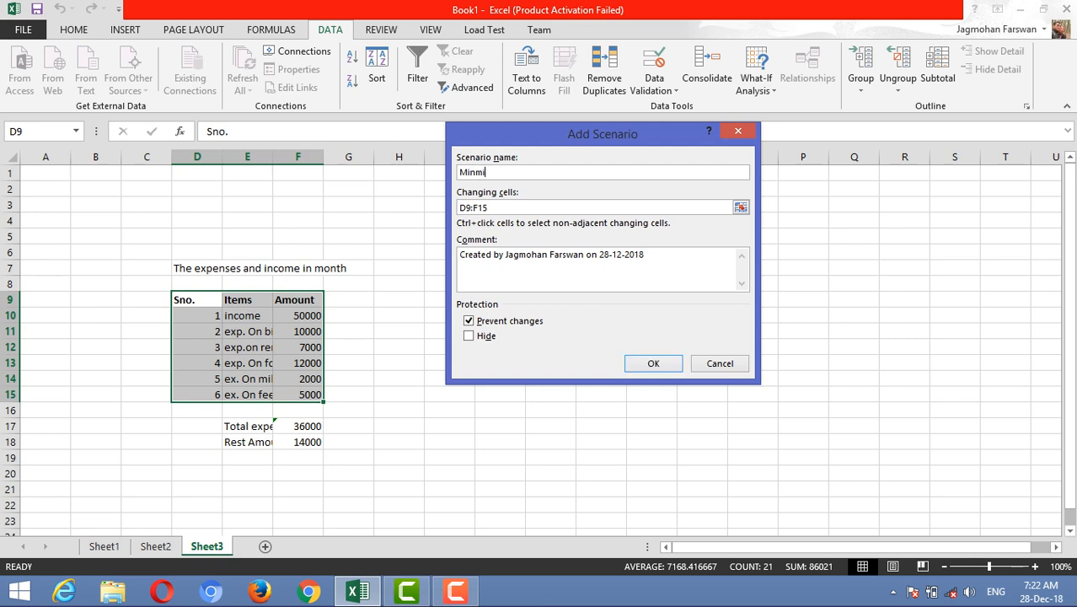
pyautogui.press('BackSpace')
pyautogui.write('imum')
pyautogui.press('Tab')
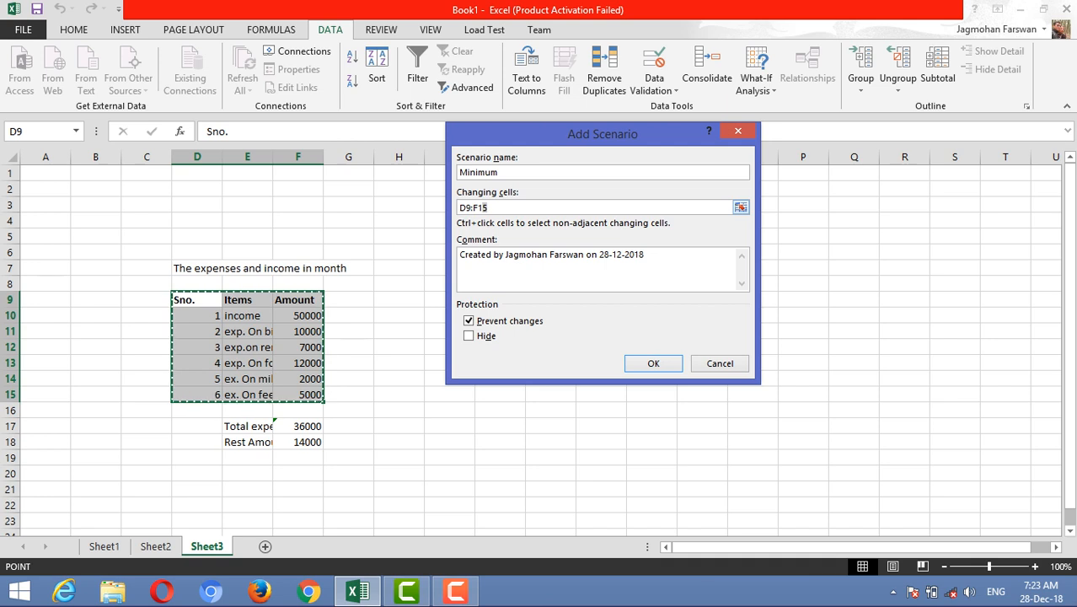
# Step: Set the Minimum scenario's changing cells to F11:F15, append ", for minimum expenses" to its comment, and accept the settings
pyautogui.press('BackSpace')
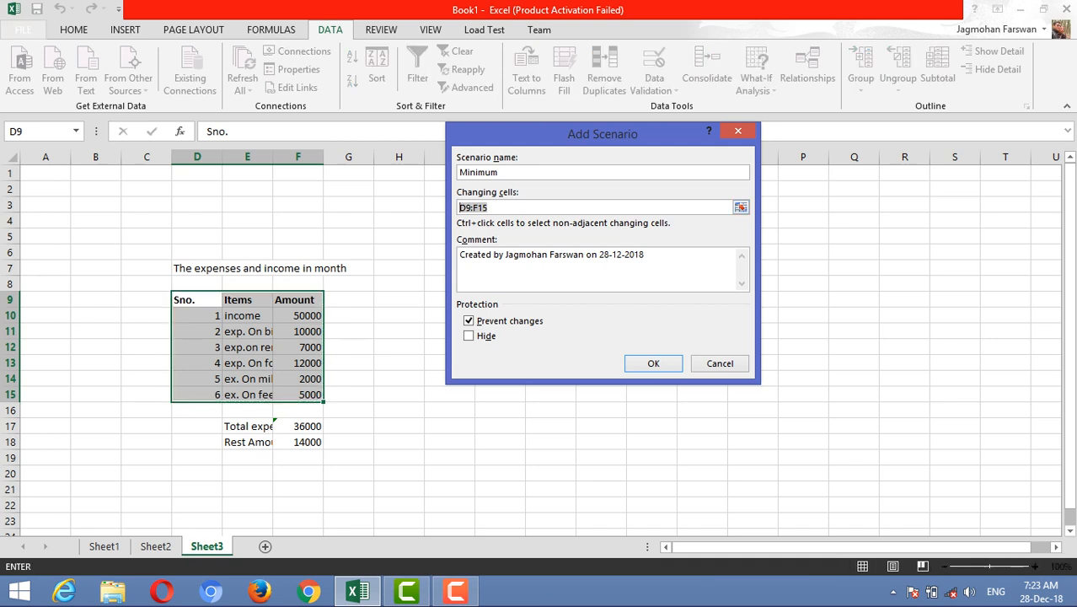
pyautogui.press('BackSpace')
pyautogui.moveTo(298, 331); pyautogui.dragTo(313, 396)
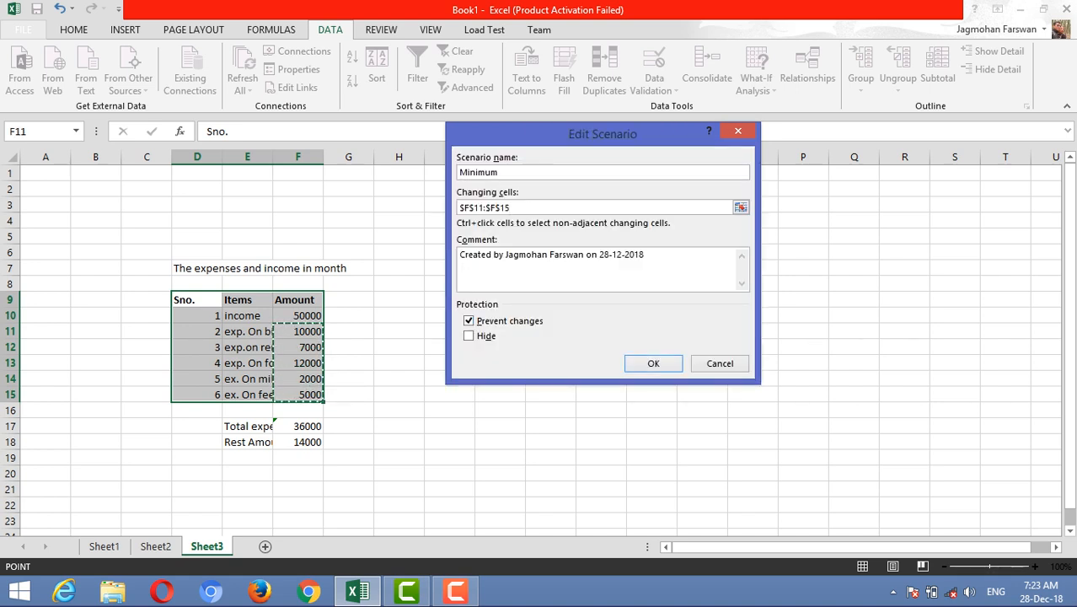
pyautogui.click(645, 255)
pyautogui.write(', ')
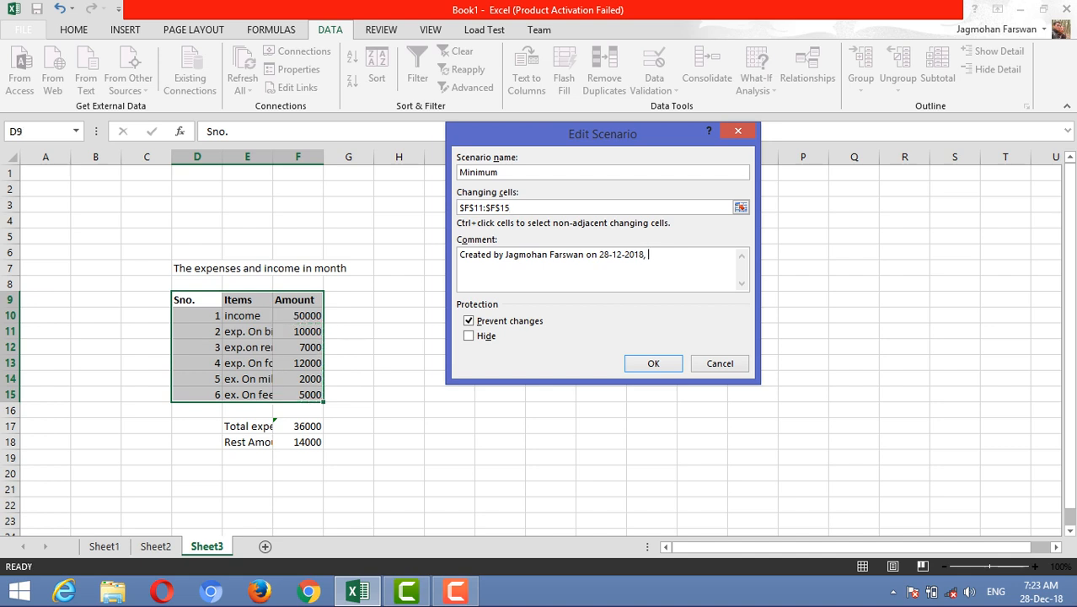
pyautogui.write('for minimum expenses')
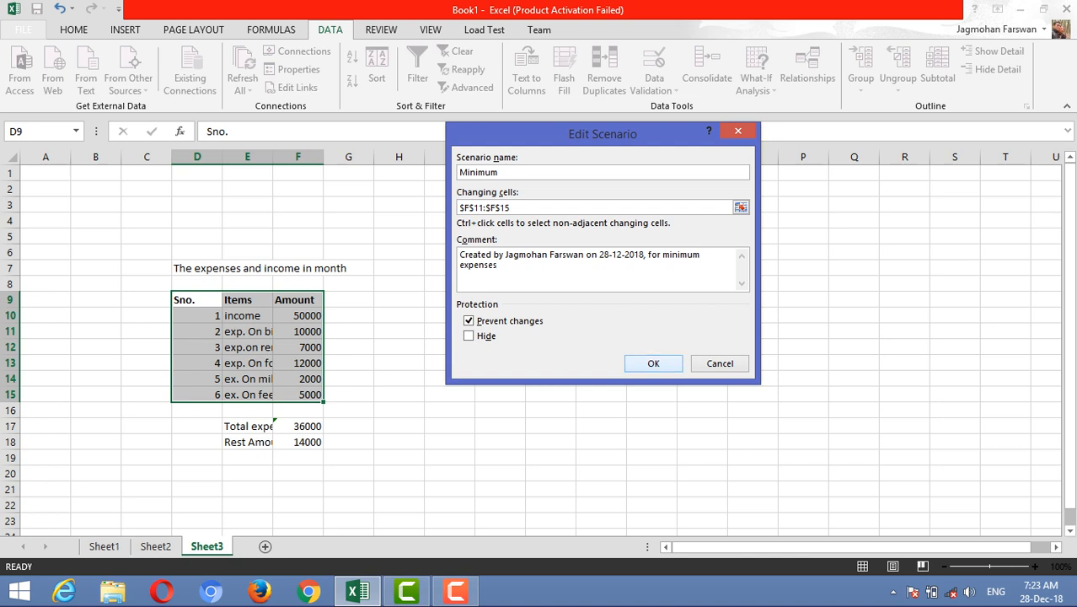
pyautogui.click(653, 363)
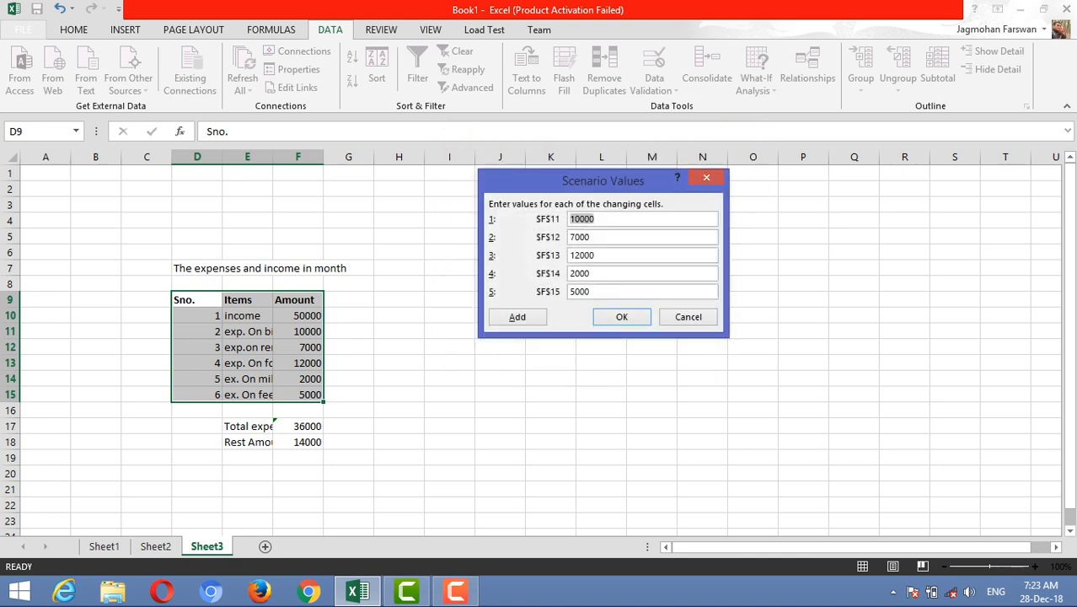
# Step: Set the Minimum scenario's values for F11 through F15 to 8500, 6000, 11000, 1800 and 4500, and save the scenario
pyautogui.write('8500')
pyautogui.press('Tab')
pyautogui.write('600')
pyautogui.press('Tab')
pyautogui.write('11000')
pyautogui.press('Tab')
pyautogui.write('1800')
pyautogui.press('Tab')
pyautogui.write('4500')
pyautogui.press('Tab')
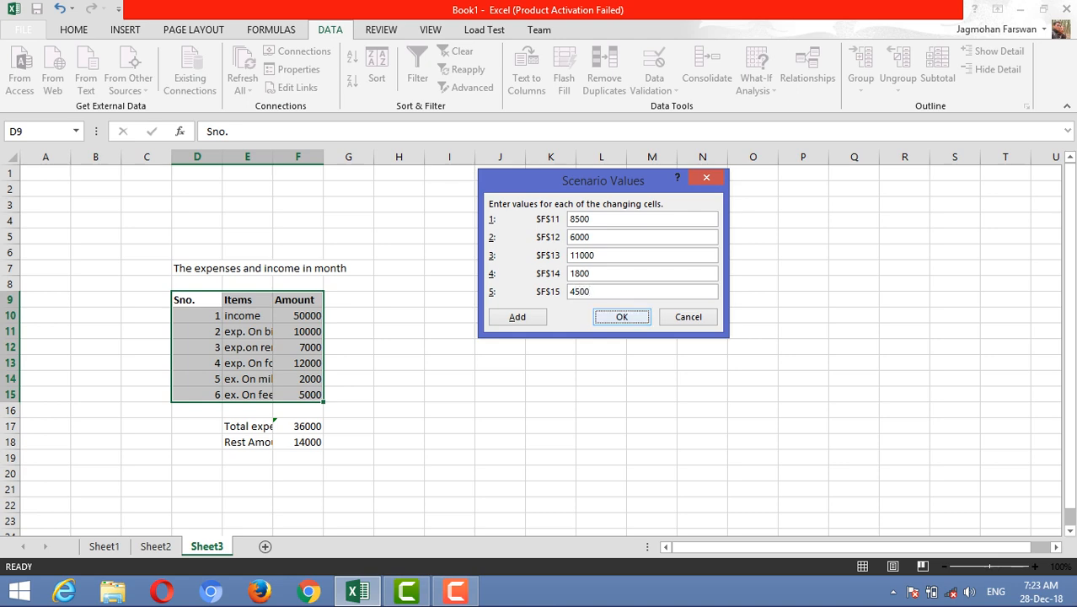
pyautogui.press('Return')
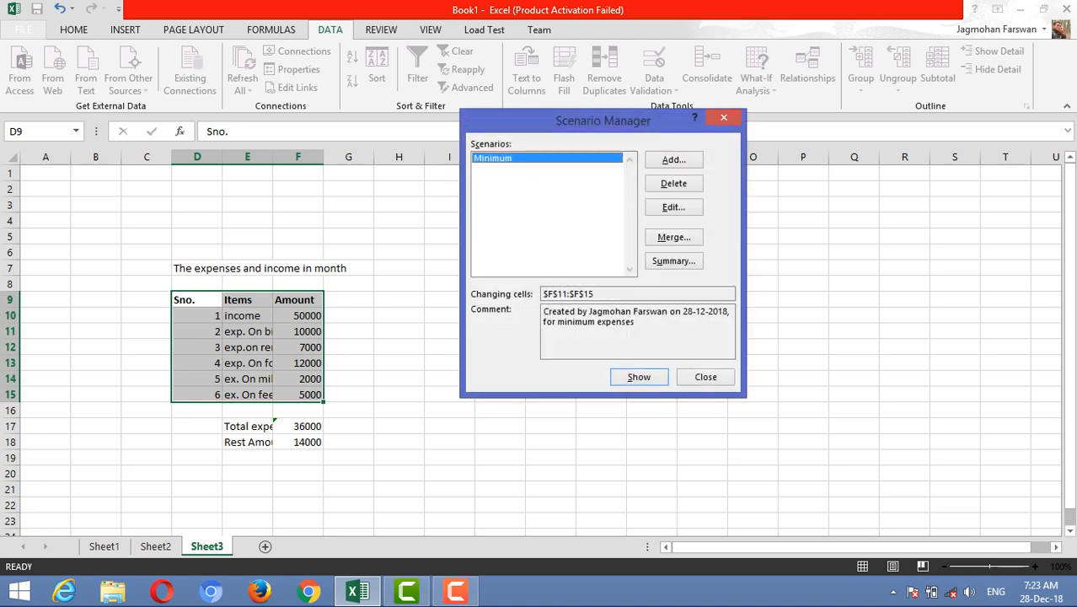
# Step: Add a second scenario named "Maximum" with F11:F15 as its changing cells
pyautogui.click(673, 160)
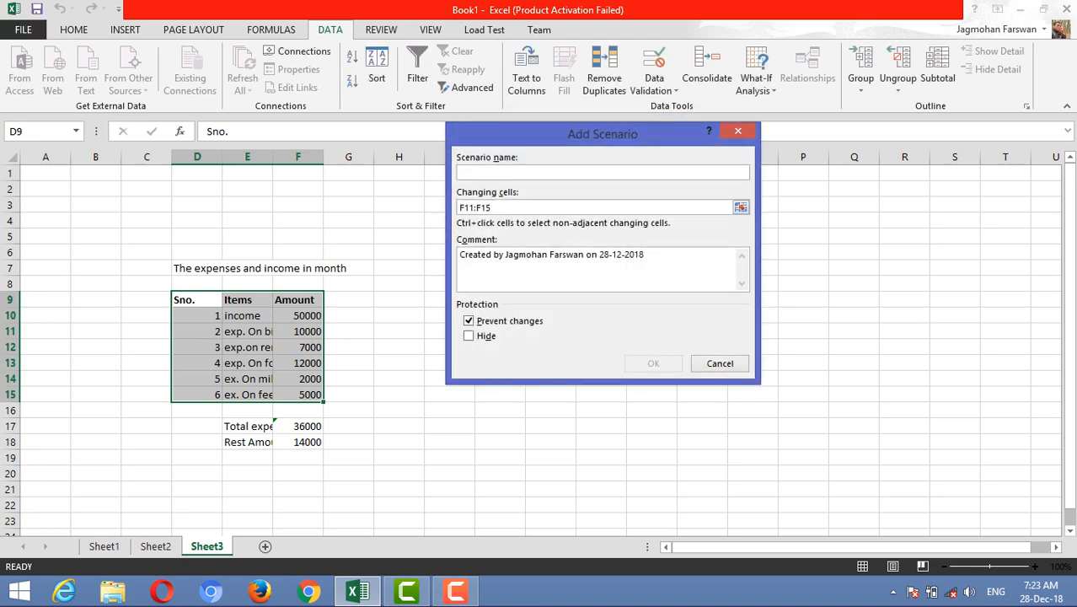
pyautogui.write('Maximum')
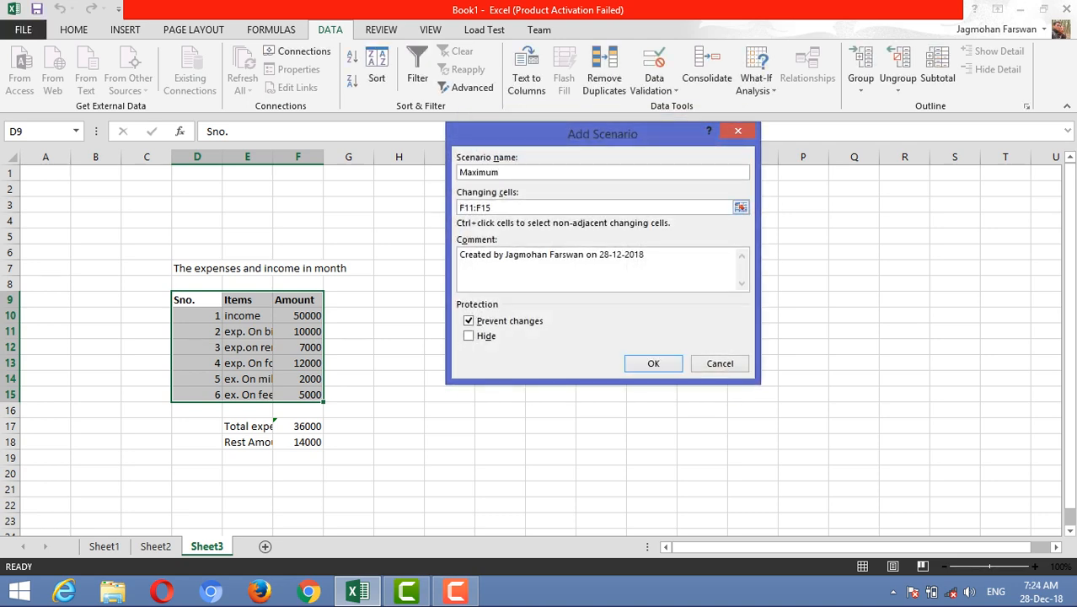
pyautogui.click(505, 207)
pyautogui.hotkey('ctrl', 'a')
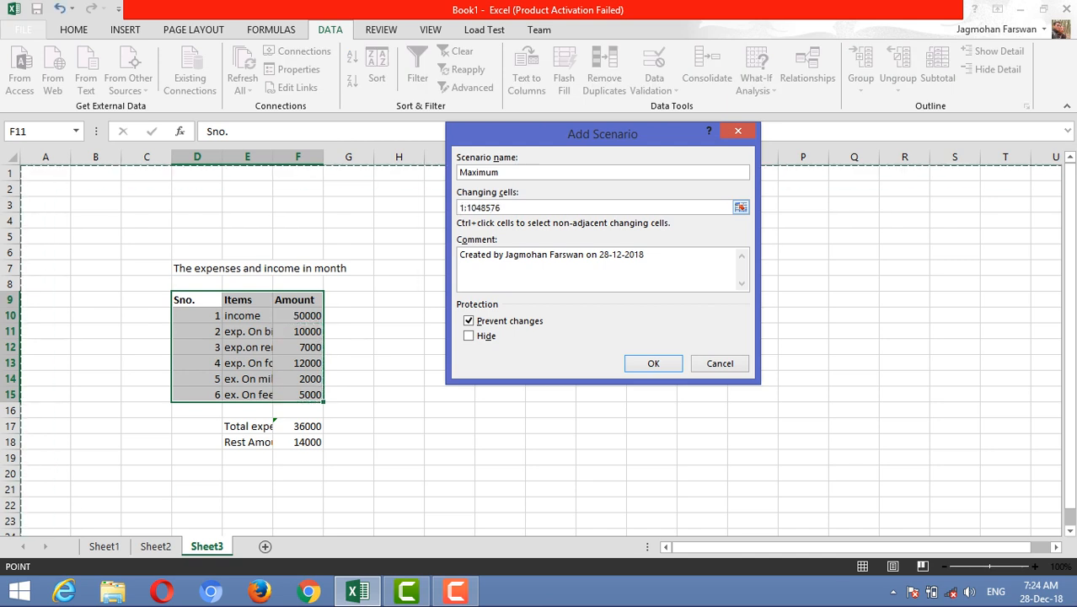
pyautogui.press('BackSpace')
pyautogui.press('BackSpace')
pyautogui.press('BackSpace')
pyautogui.press('BackSpace')
pyautogui.press('BackSpace')
pyautogui.press('BackSpace')
pyautogui.press('BackSpace')
pyautogui.press('BackSpace')
pyautogui.press('BackSpace')
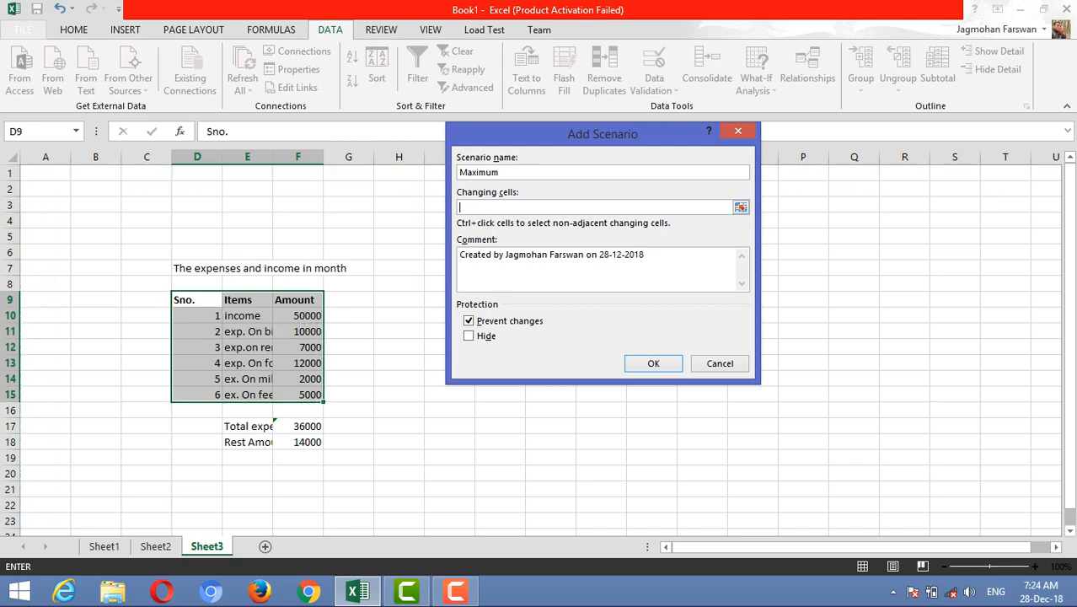
pyautogui.moveTo(308, 331); pyautogui.dragTo(312, 396)
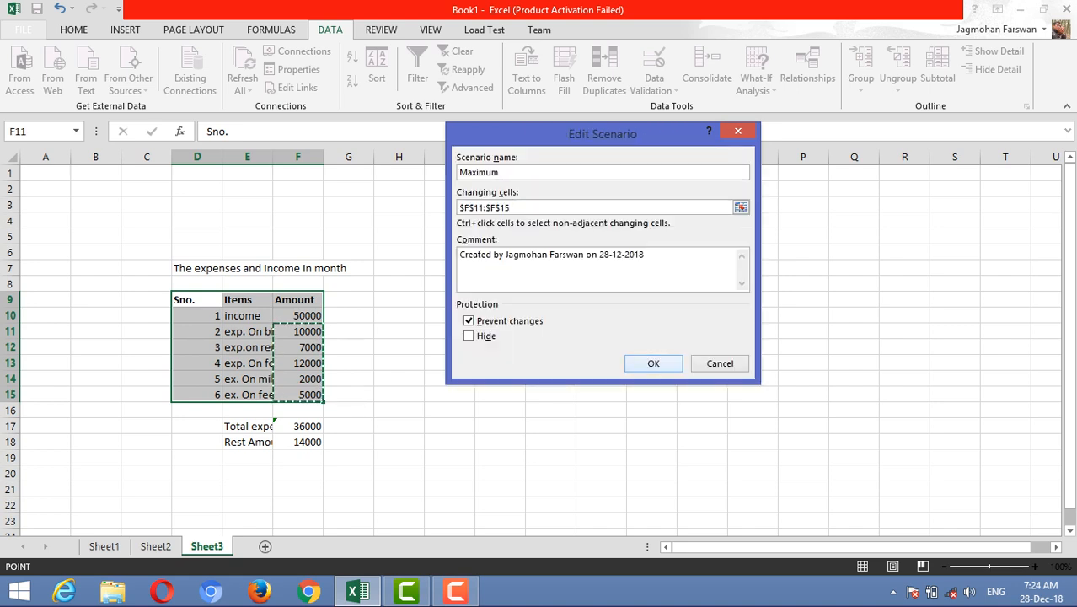
# Step: Append ", for maximum expenses" to the Maximum scenario's comment and accept the scenario settings
pyautogui.click(645, 255)
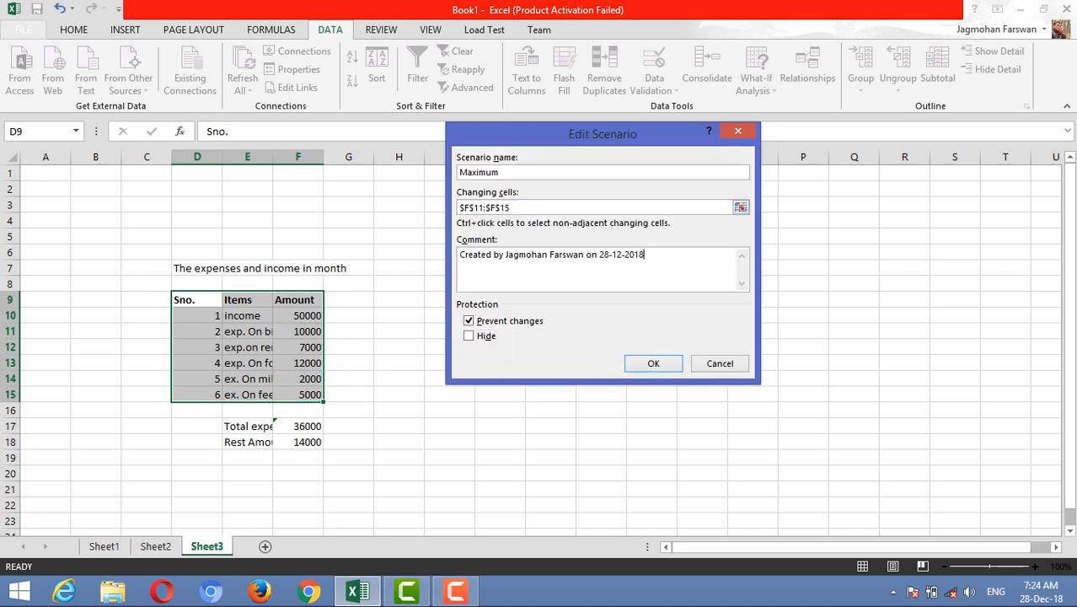
pyautogui.write(', for maximum expenses')
pyautogui.click(653, 363)
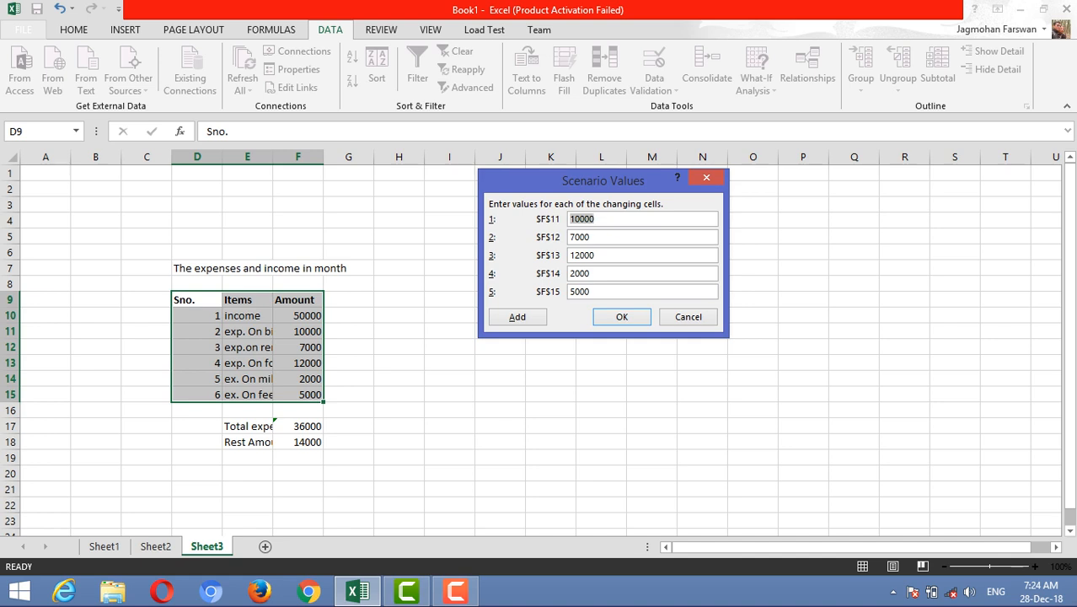
# Step: Set the Maximum scenario's values for F11 through F15 to 11000, 8500, 13000, 2400 and 5500, and save the scenario
pyautogui.write('11000')
pyautogui.press('Tab')
pyautogui.write('8500')
pyautogui.press('Tab')
pyautogui.write('13000')
pyautogui.press('Tab')
pyautogui.write('2400')
pyautogui.press('Tab')
pyautogui.write('5500')
pyautogui.press('Return')
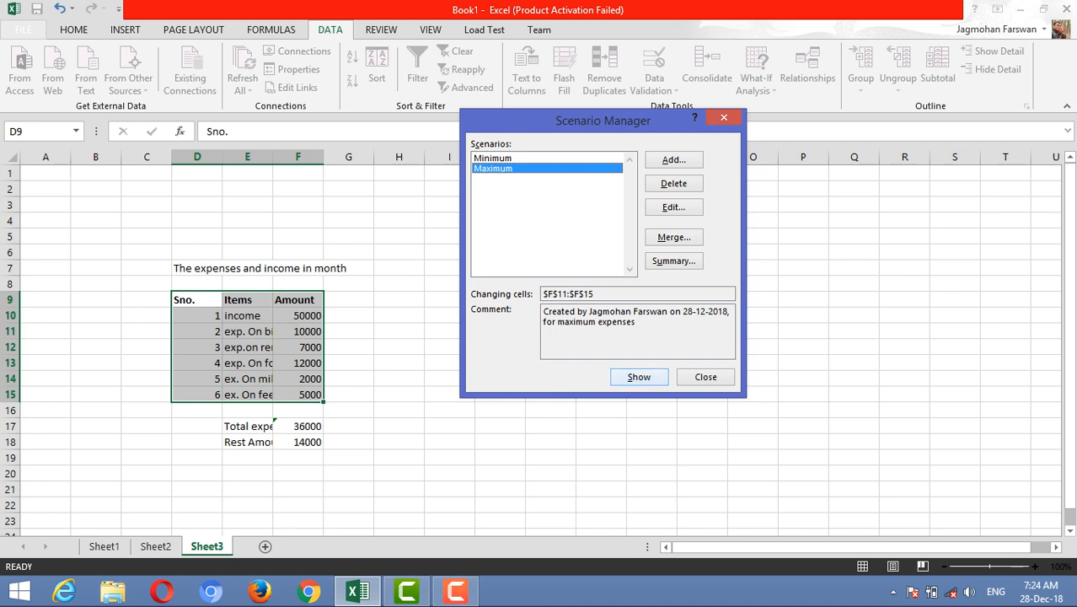
# Step: Show the Maximum scenario and the Minimum scenario in turn on the sheet, and close the Scenario Manager
pyautogui.click(638, 377)
pyautogui.click(492, 159)
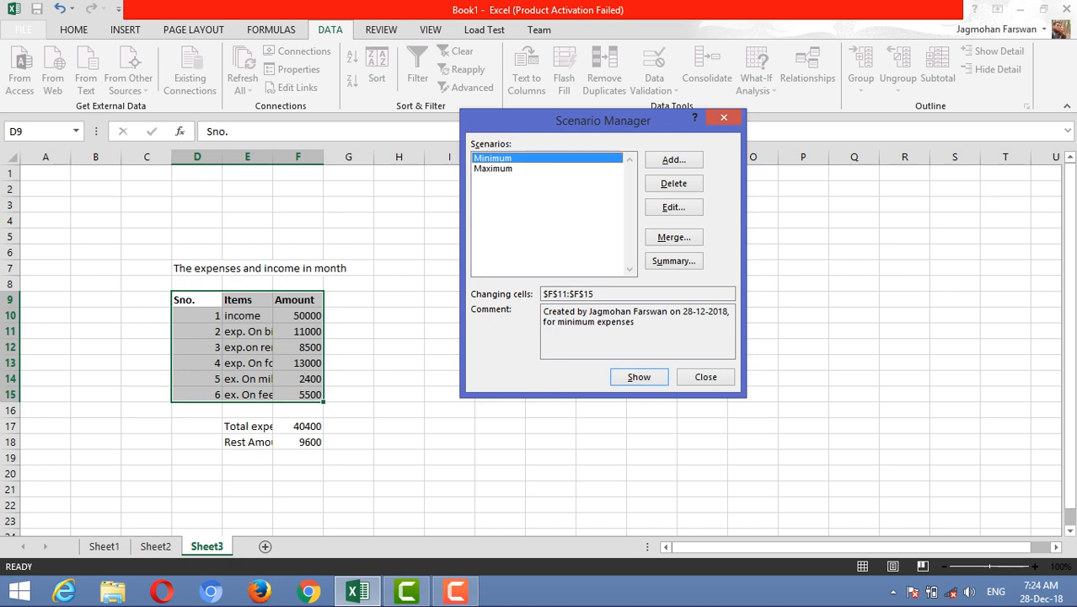
pyautogui.click(639, 376)
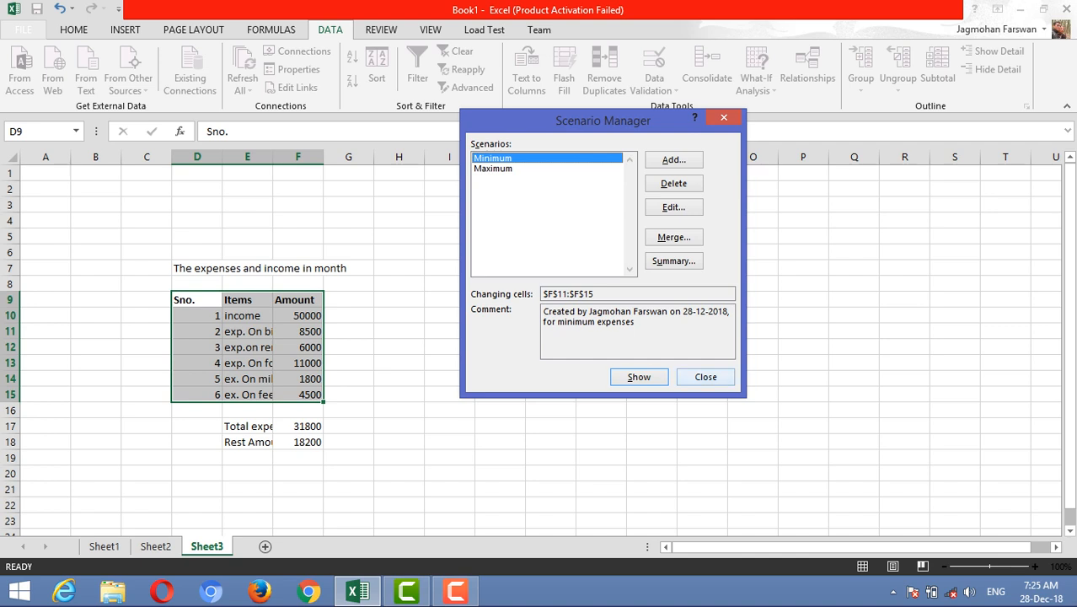
pyautogui.click(705, 376)
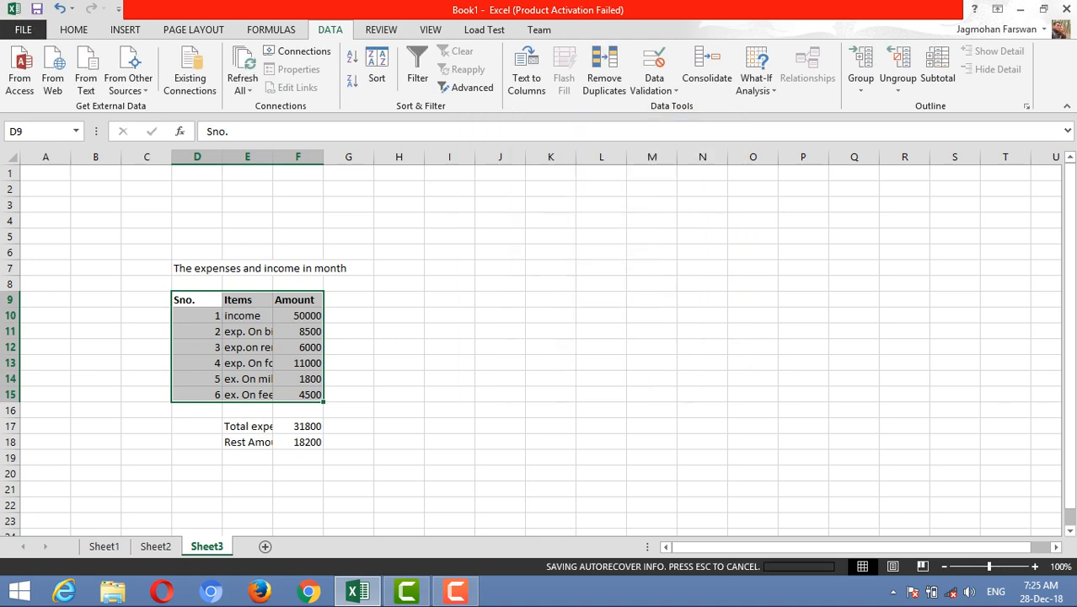
# Step: Try to create names from the left column for the amounts in F10:F18
pyautogui.click(247, 363)
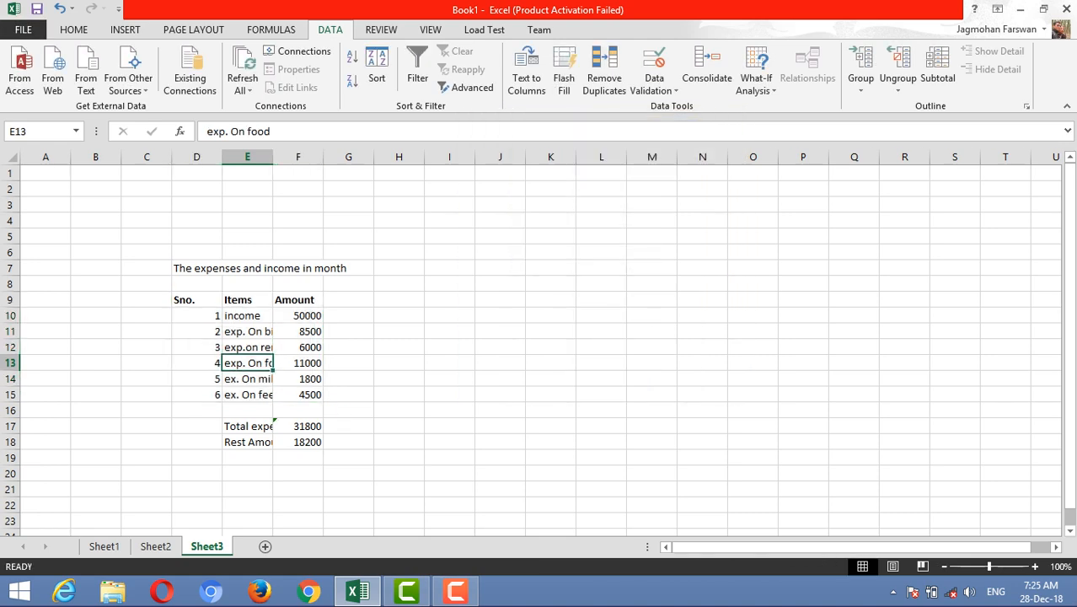
pyautogui.click(298, 316)
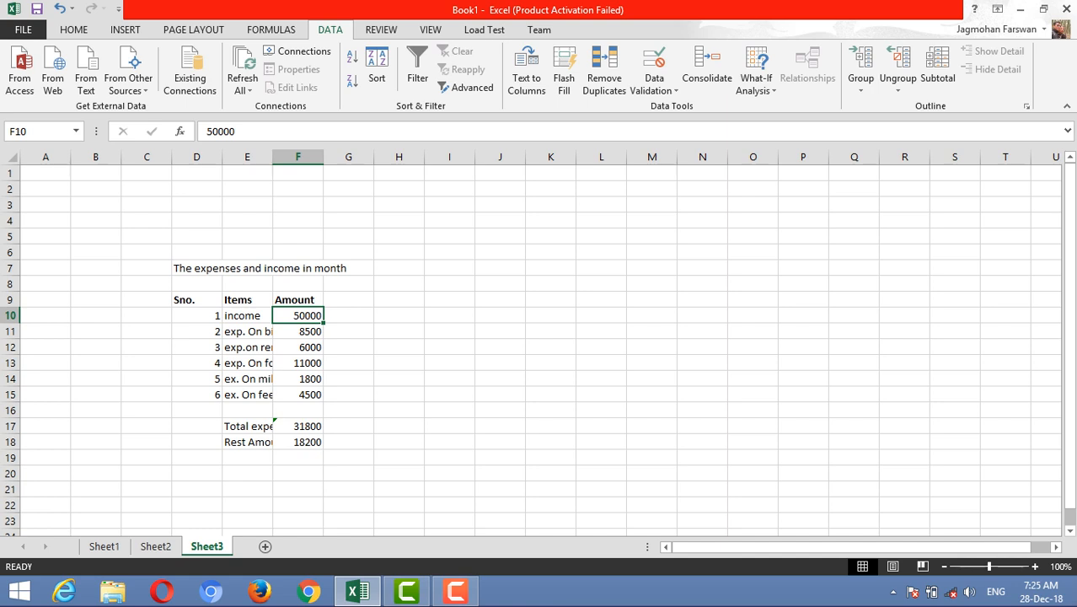
pyautogui.moveTo(298, 316); pyautogui.dragTo(298, 442)
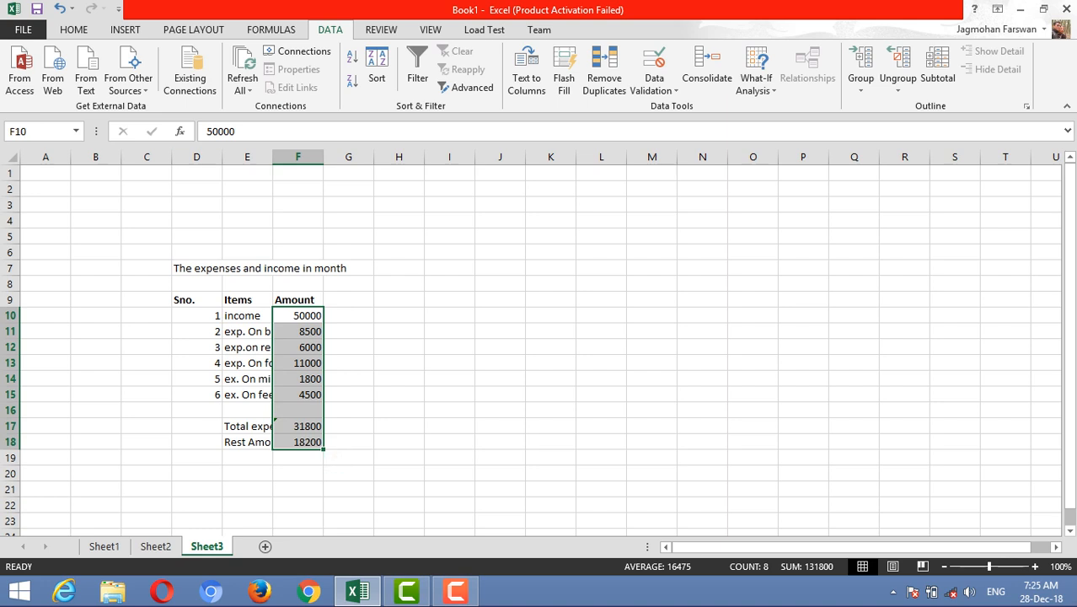
pyautogui.click(73, 30)
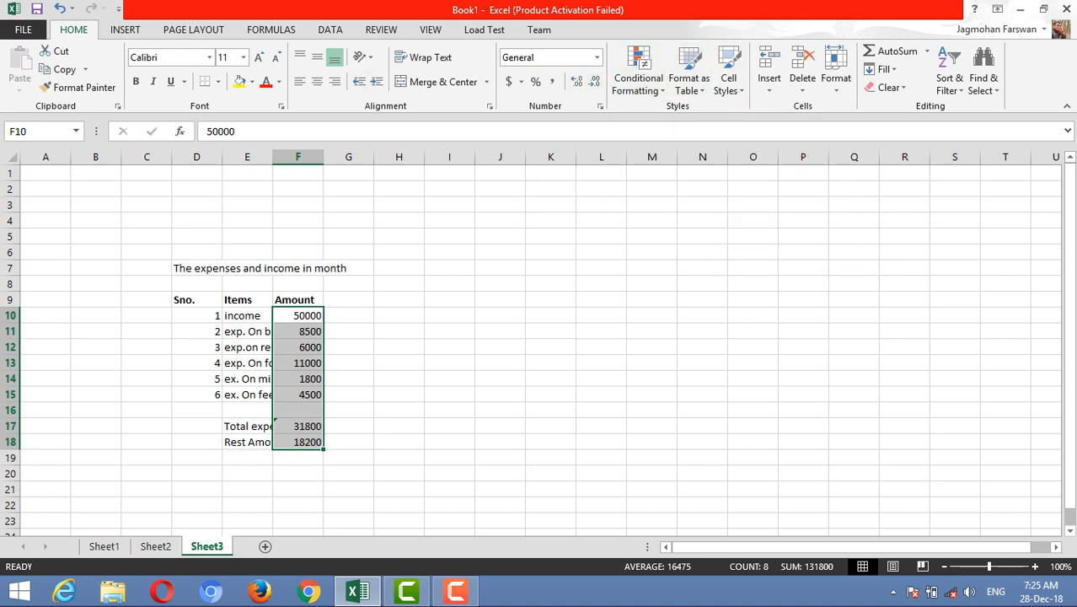
pyautogui.click(271, 30)
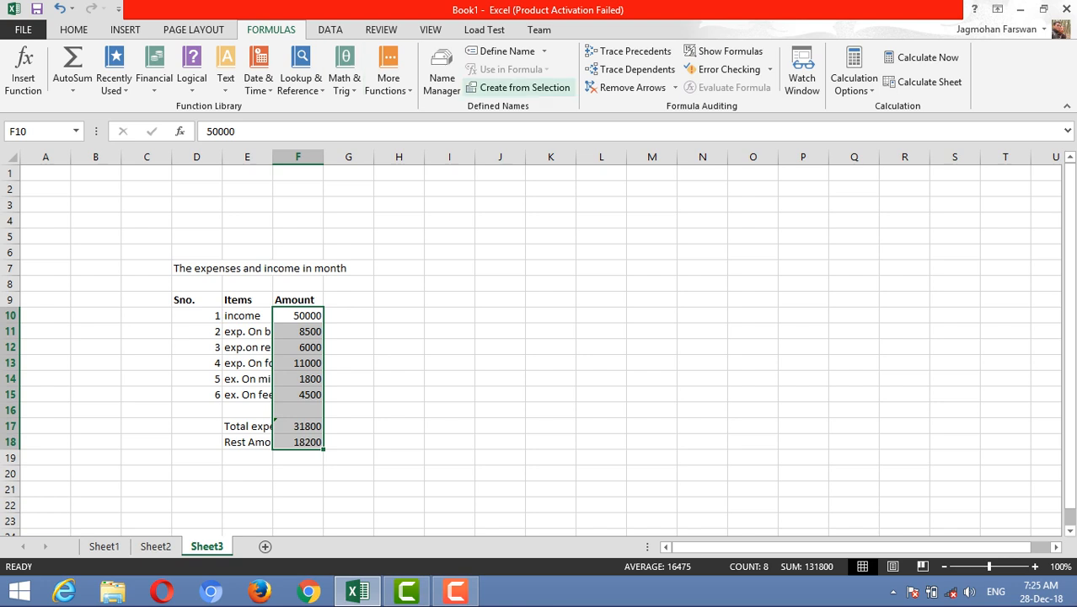
pyautogui.click(519, 88)
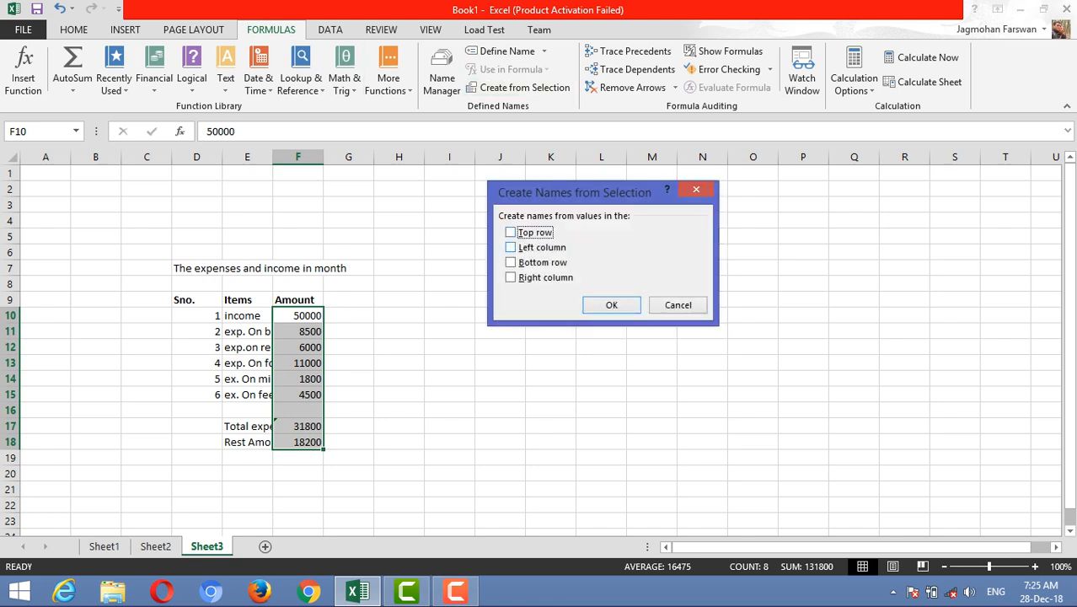
pyautogui.click(510, 247)
pyautogui.click(611, 305)
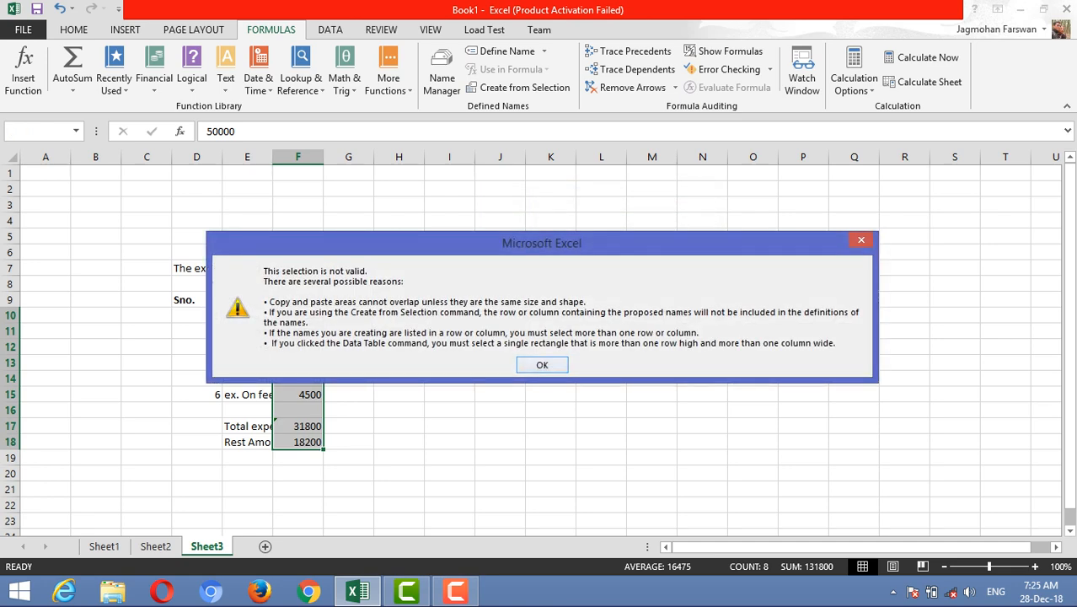
pyautogui.click(542, 364)
pyautogui.click(348, 425)
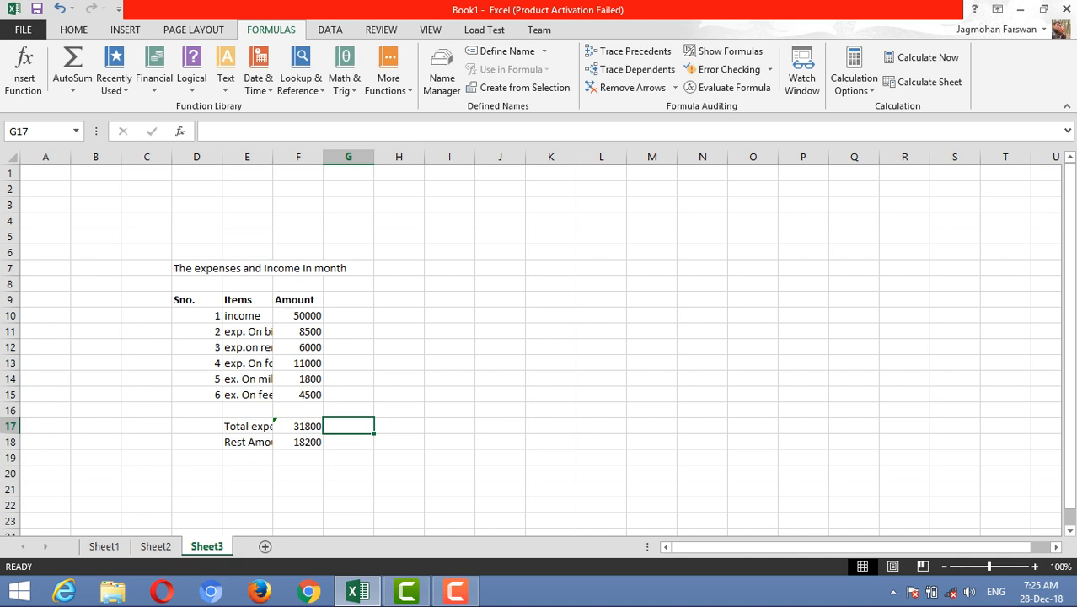
# Step: Try to create names from the left column for F10:F15, F17 and F18, leaving out the blank row
pyautogui.moveTo(297, 315); pyautogui.dragTo(297, 394)
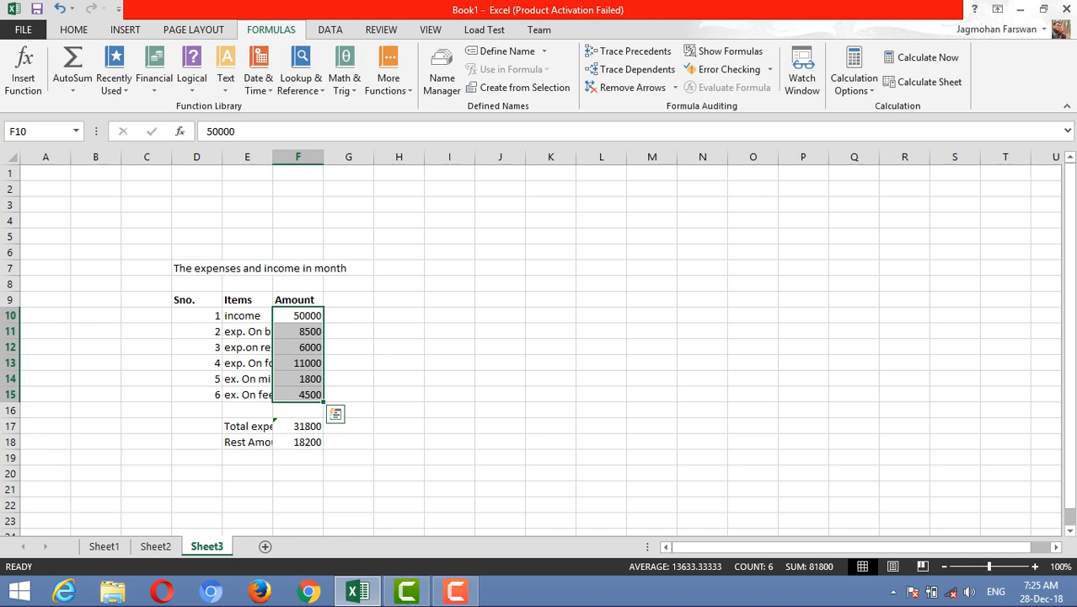
pyautogui.keyDown('ctrl'); pyautogui.click(298, 426); pyautogui.keyUp('ctrl')
pyautogui.keyDown('ctrl'); pyautogui.click(297, 442); pyautogui.keyUp('ctrl')
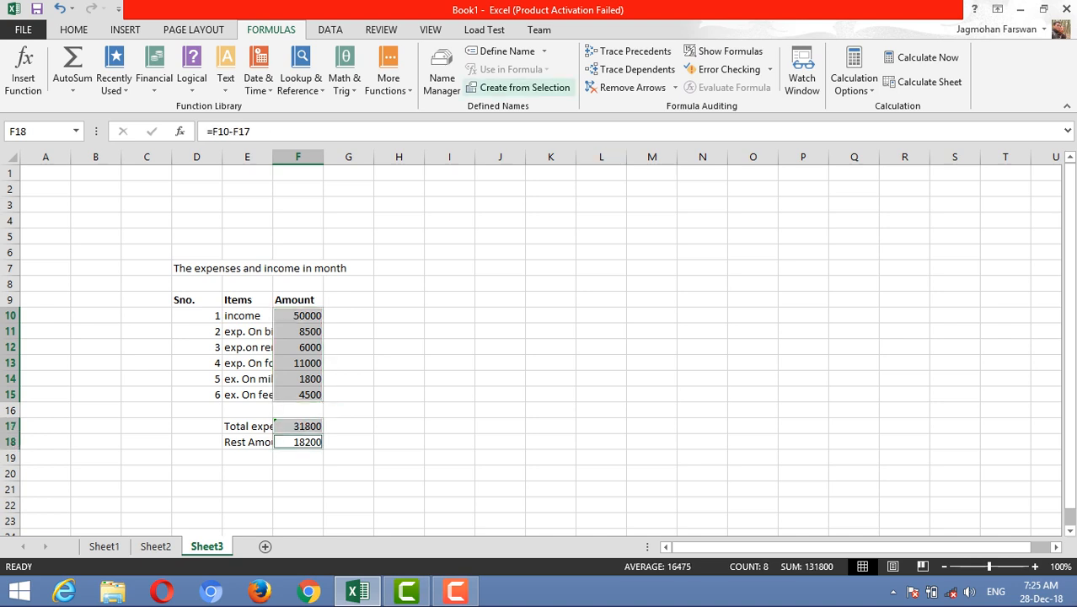
pyautogui.click(518, 88)
pyautogui.click(510, 247)
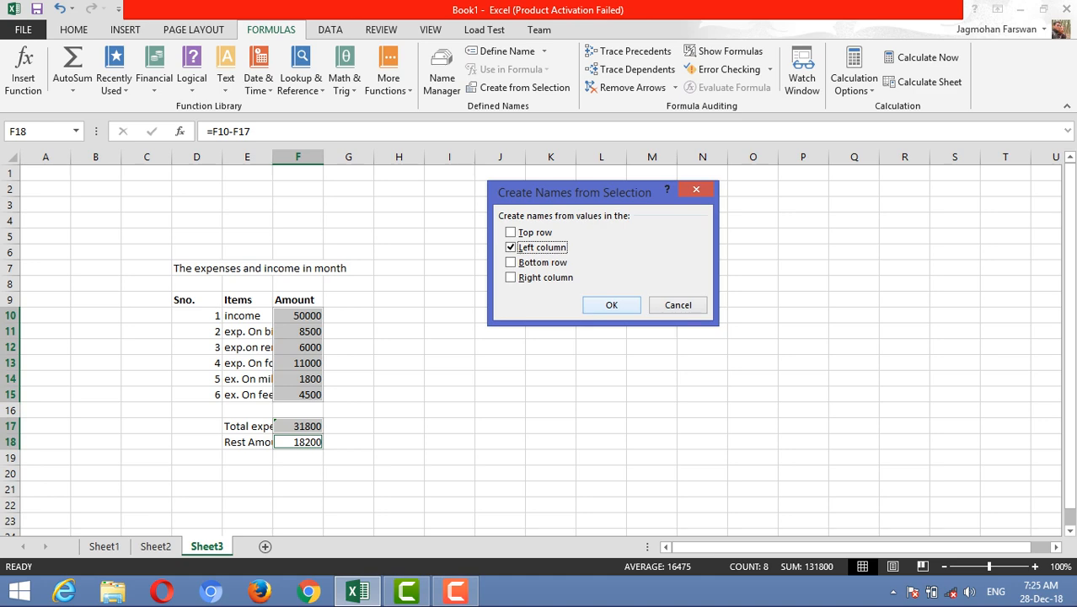
pyautogui.click(610, 304)
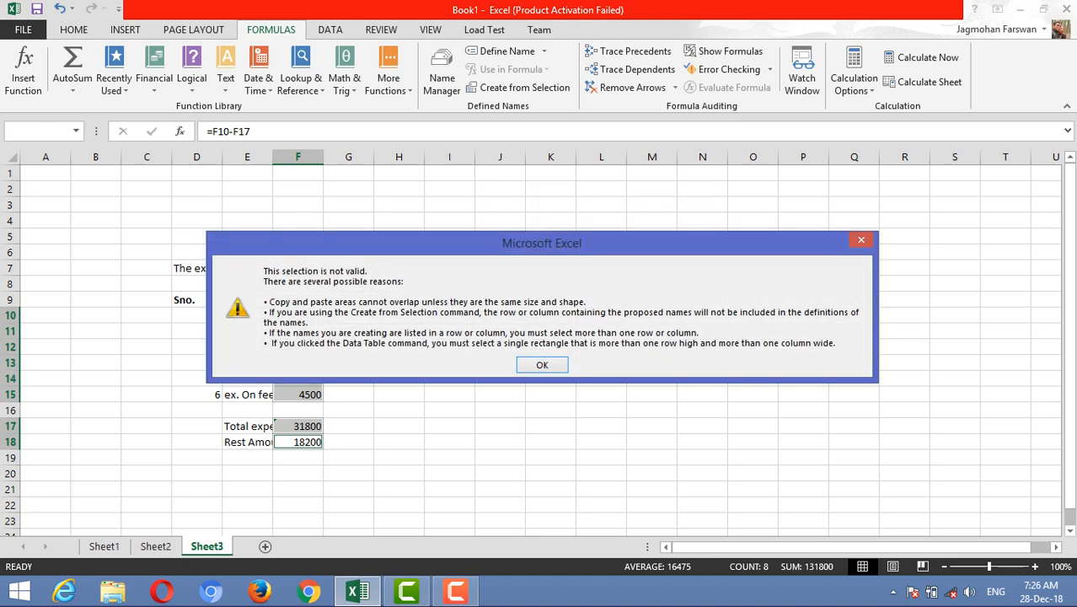
pyautogui.click(541, 365)
pyautogui.click(399, 315)
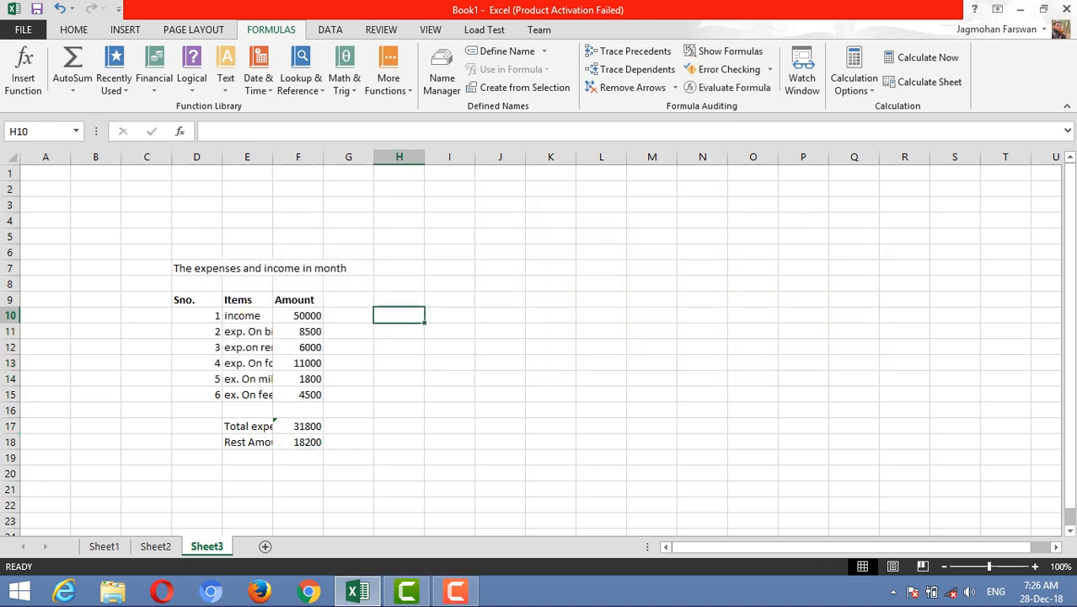
# Step: Try to select the items and amounts in E10:F18 without the blank cells of row 16
pyautogui.click(299, 315)
pyautogui.moveTo(298, 315); pyautogui.dragTo(299, 347)
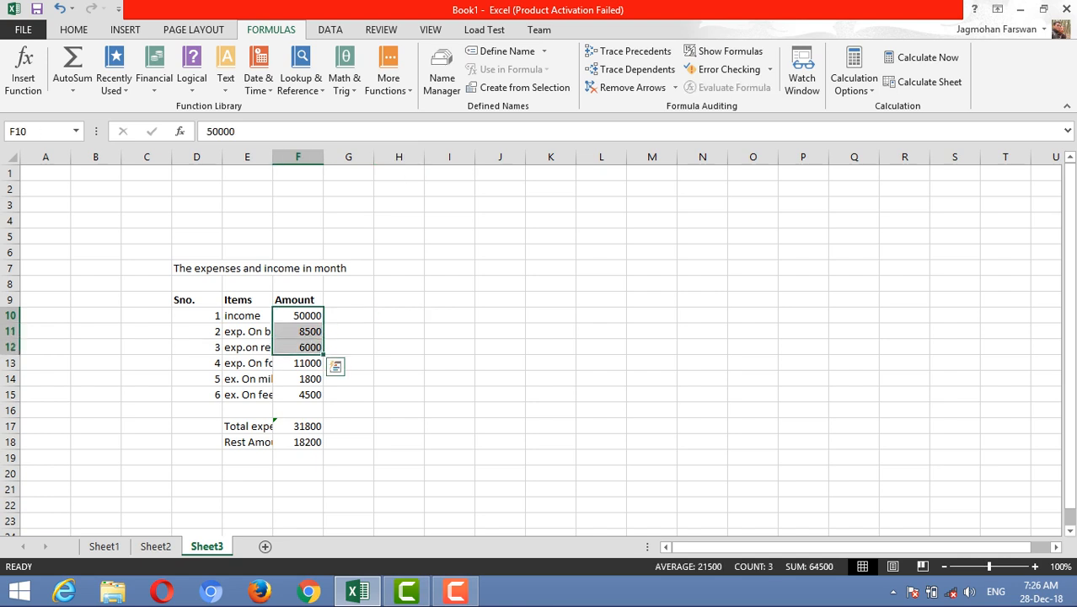
pyautogui.moveTo(246, 315); pyautogui.dragTo(298, 379)
pyautogui.hotkey('shift', 'Down')
pyautogui.hotkey('shift', 'Down')
pyautogui.hotkey('shift', 'Down')
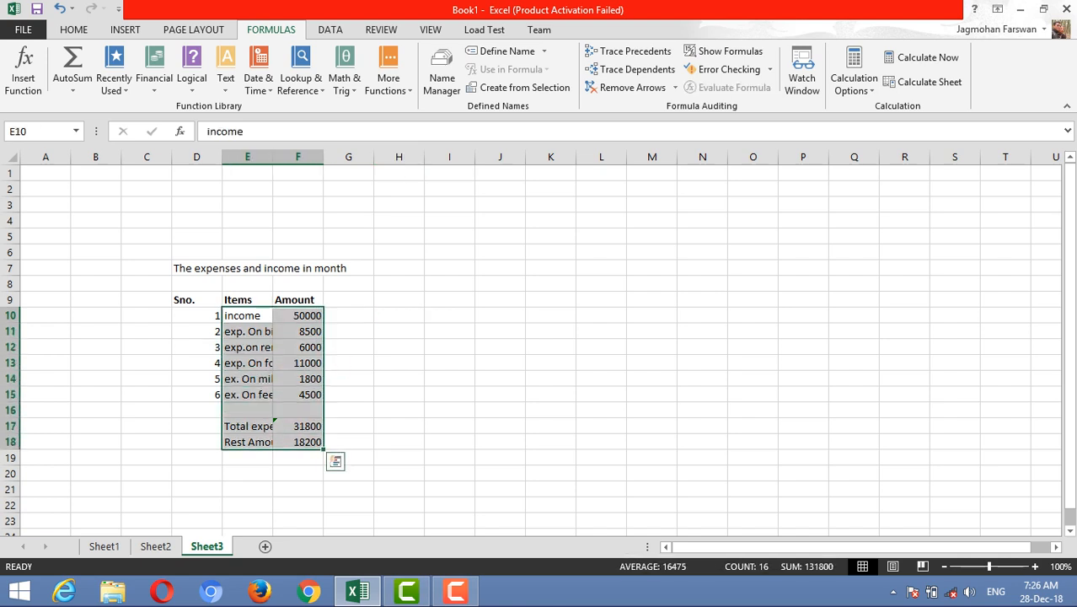
pyautogui.keyDown('ctrl'); pyautogui.click(247, 410); pyautogui.keyUp('ctrl')
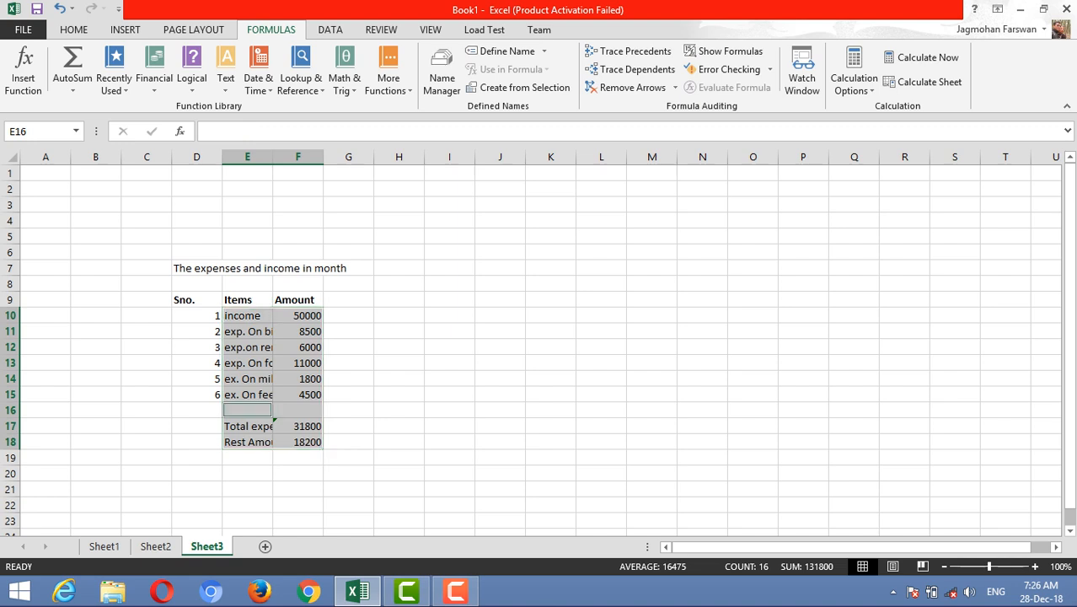
pyautogui.keyDown('ctrl'); pyautogui.click(297, 410); pyautogui.keyUp('ctrl')
pyautogui.keyDown('ctrl'); pyautogui.click(247, 410); pyautogui.keyUp('ctrl')
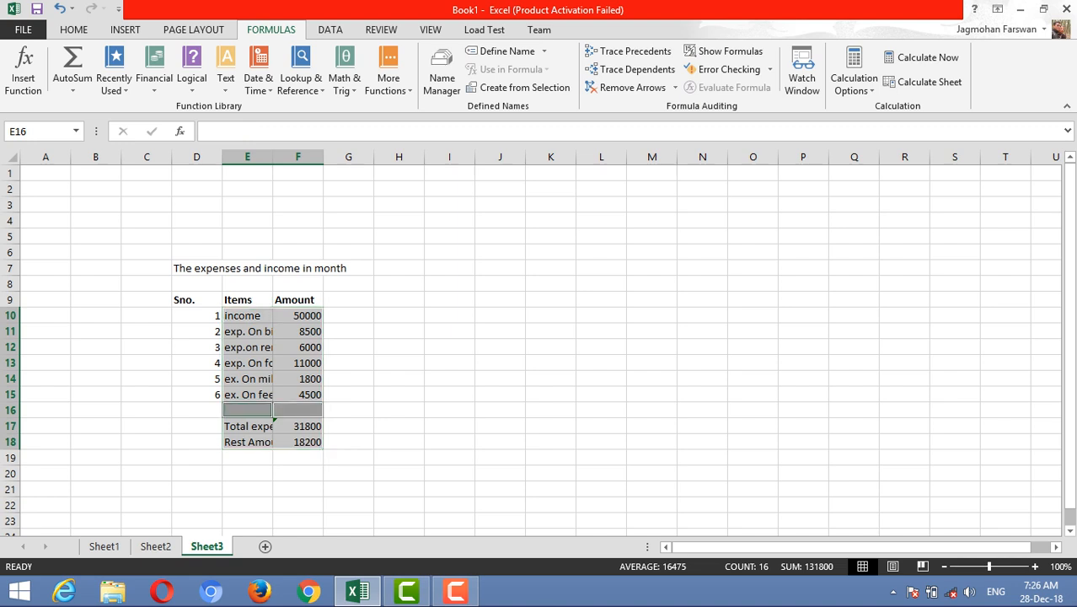
pyautogui.keyDown('ctrl'); pyautogui.click(247, 410); pyautogui.keyUp('ctrl')
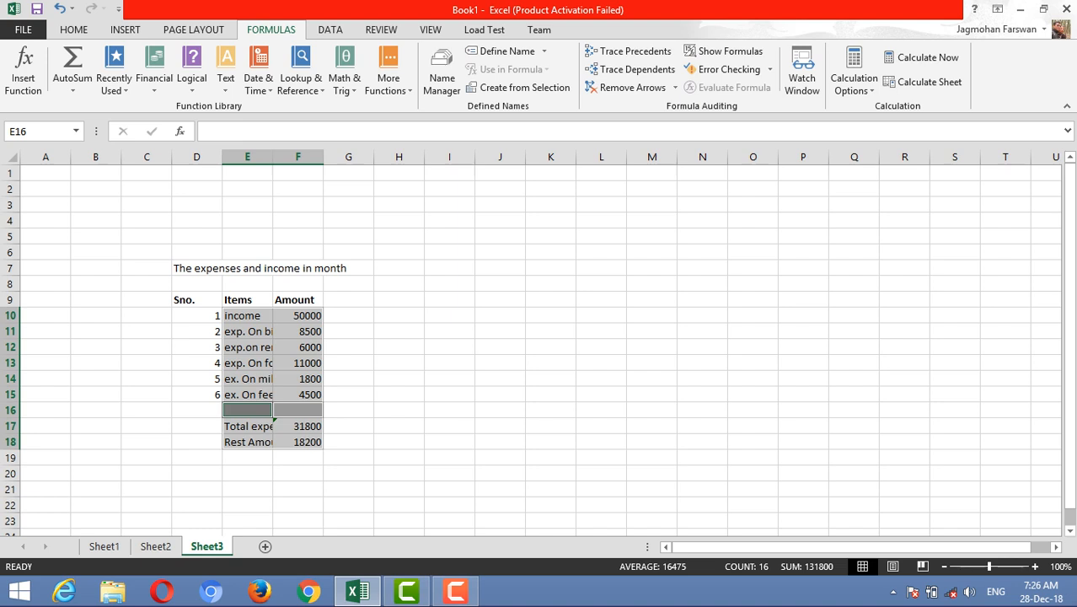
pyautogui.keyDown('ctrl'); pyautogui.click(348, 410); pyautogui.keyUp('ctrl')
pyautogui.keyDown('ctrl'); pyautogui.click(298, 410); pyautogui.keyUp('ctrl')
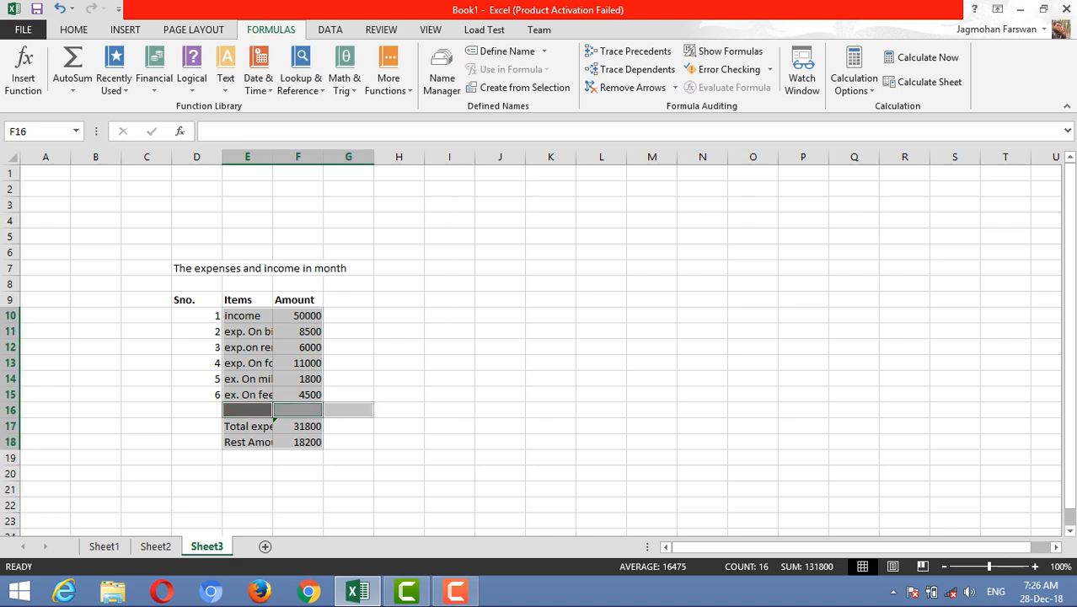
pyautogui.click(449, 331)
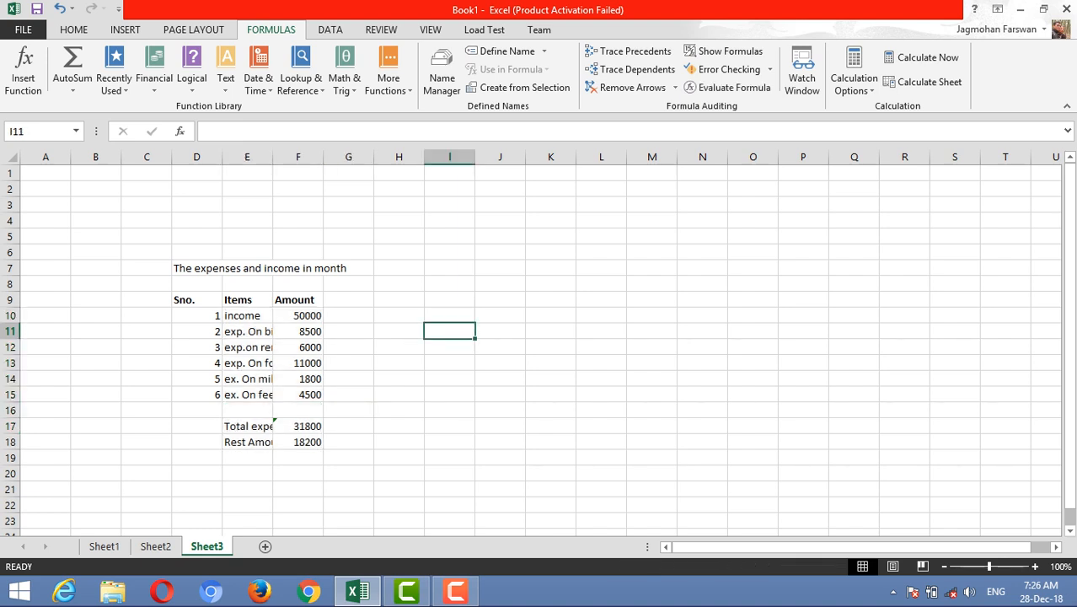
# Step: Create names for the income and expense amounts in E10:F15 from the labels in the left column
pyautogui.moveTo(247, 315); pyautogui.dragTo(303, 394)
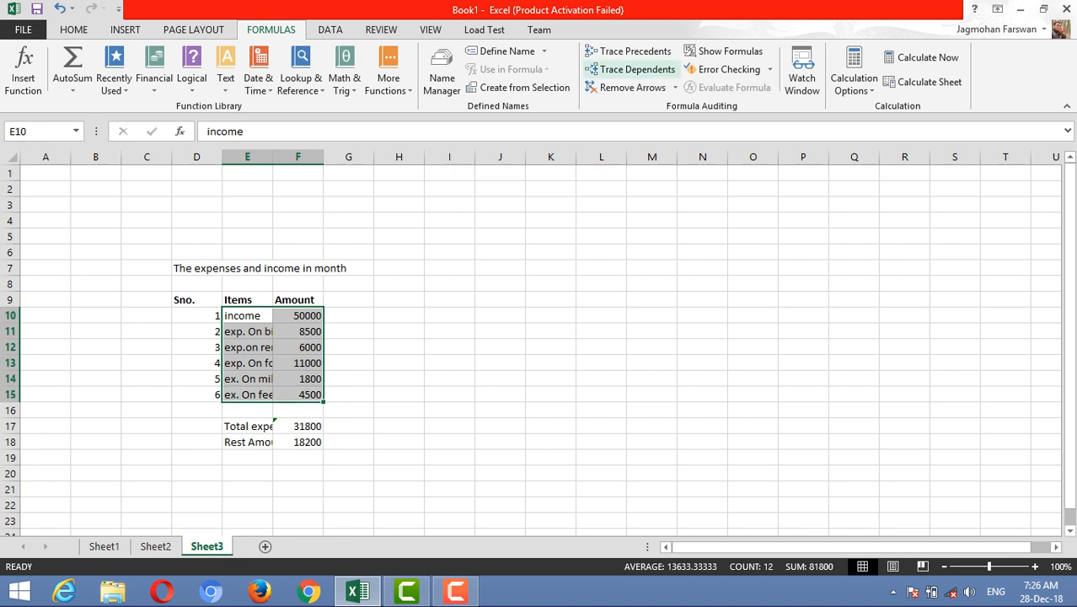
pyautogui.click(522, 88)
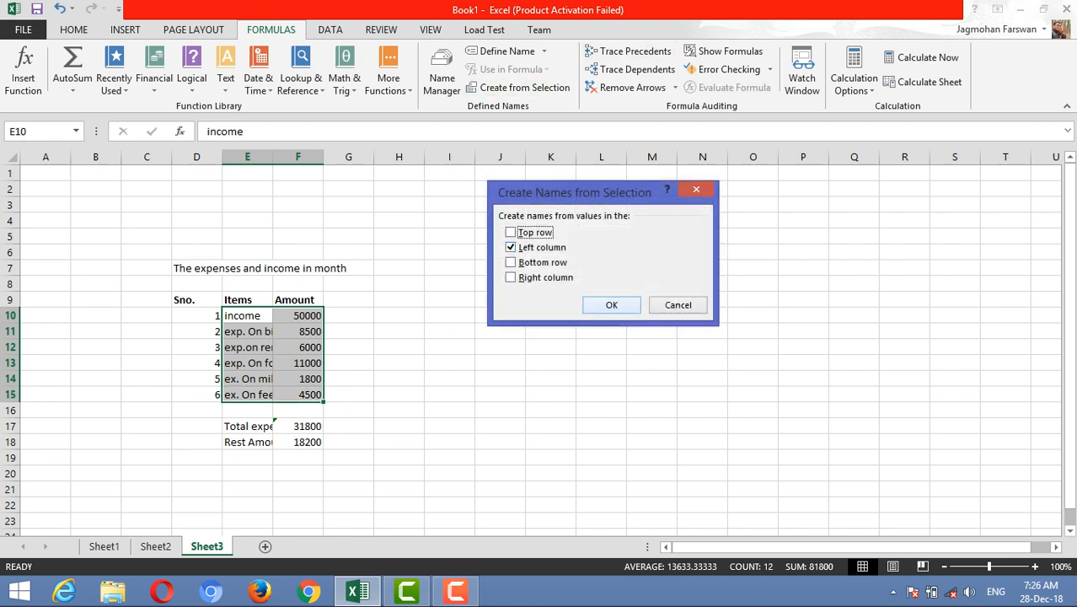
pyautogui.click(611, 305)
# Step: Create names for the total expenses and rest amount in E17:F18 from the labels in the left column
pyautogui.moveTo(247, 425); pyautogui.dragTo(299, 441)
pyautogui.click(522, 87)
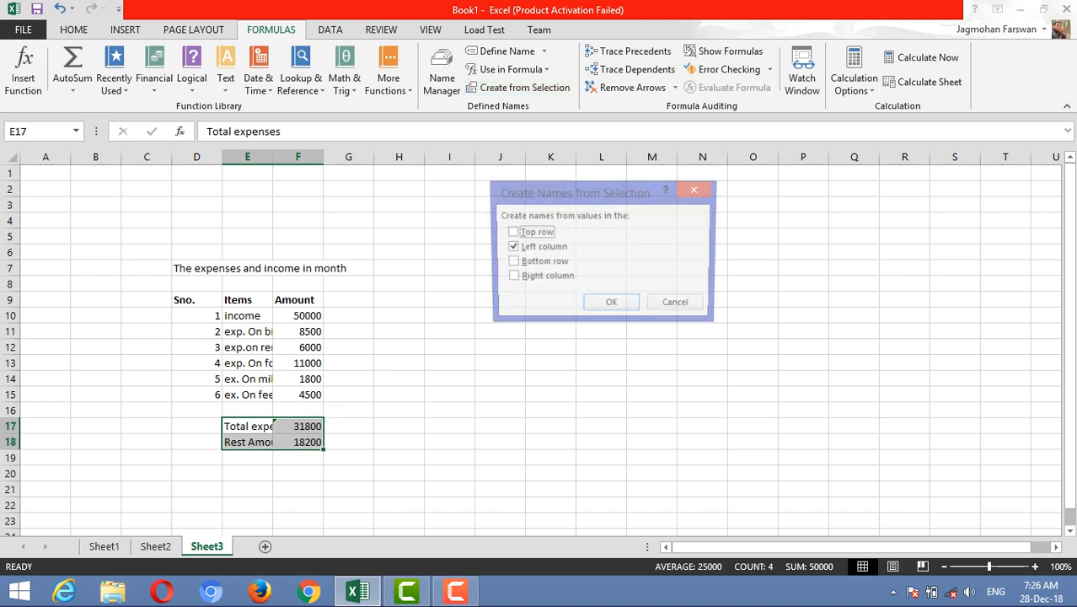
pyautogui.click(611, 305)
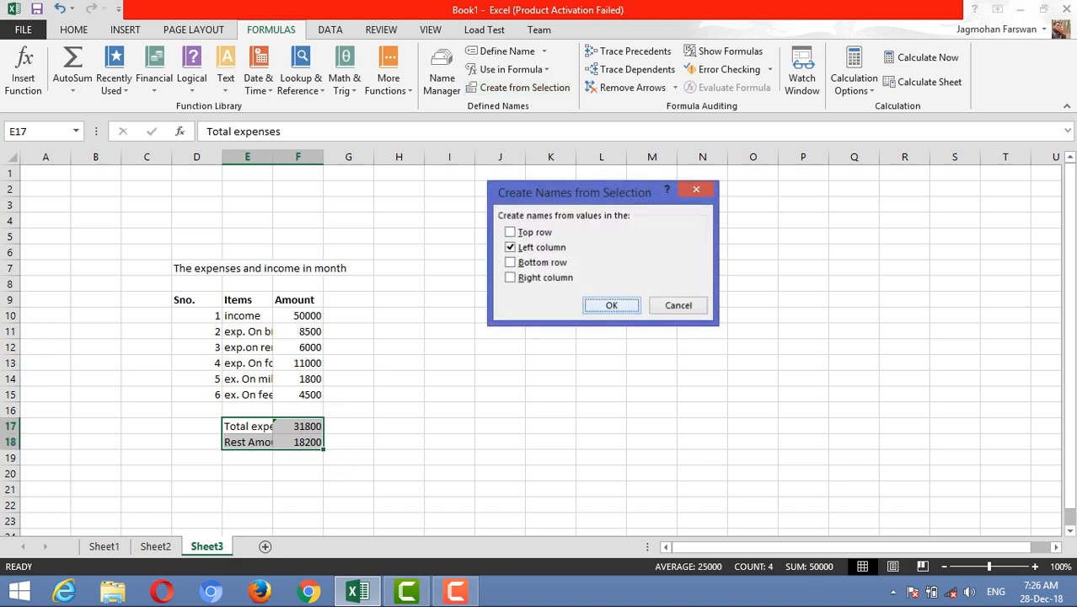
# Step: Check the list of defined names available for use in formulas
pyautogui.click(398, 378)
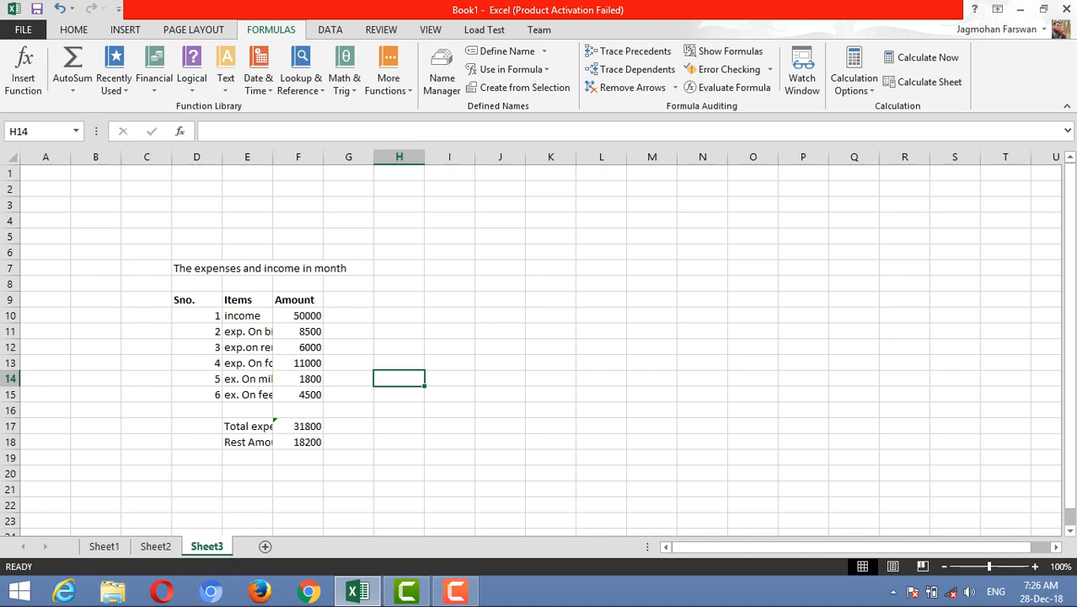
pyautogui.click(511, 69)
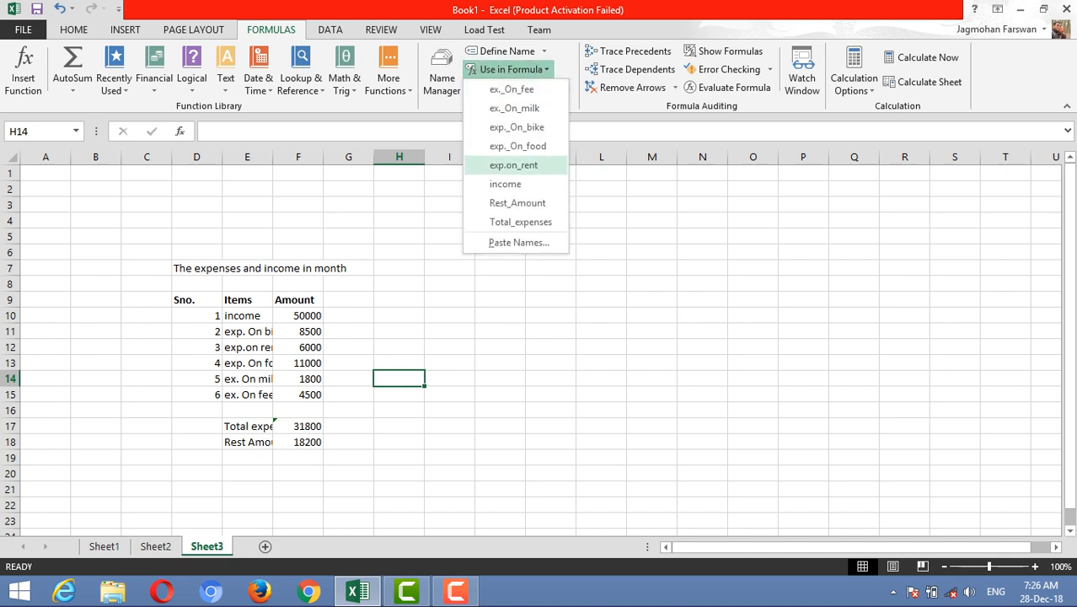
pyautogui.press('Escape')
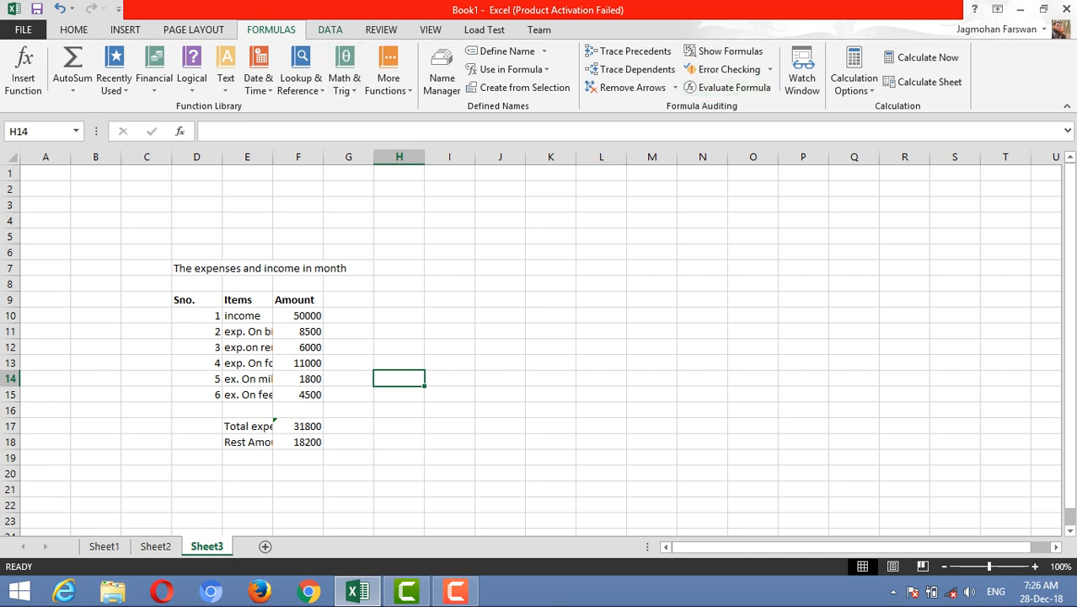
# Step: Check in Scenario Manager's Merge Scenarios dialog what Sheet3 of Book1 offers for merging, without merging anything
pyautogui.click(329, 30)
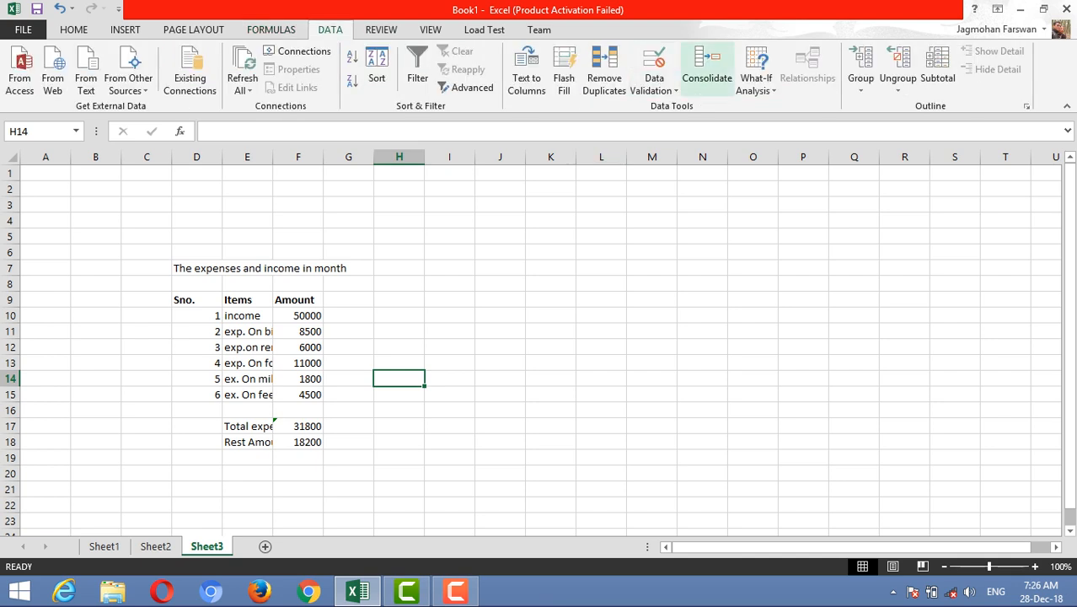
pyautogui.click(756, 78)
pyautogui.click(796, 106)
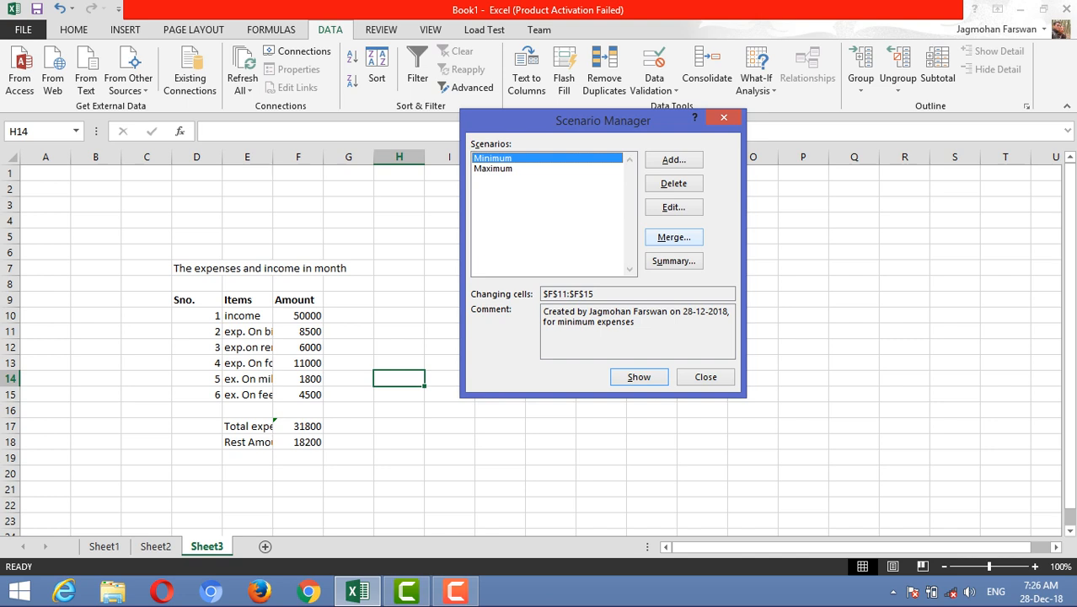
pyautogui.click(673, 237)
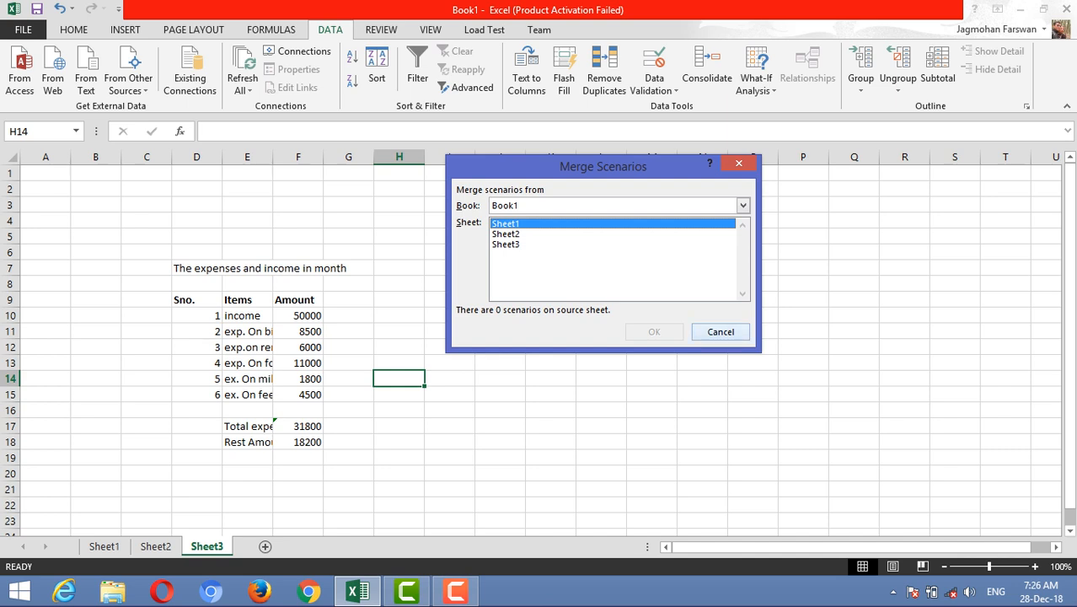
pyautogui.click(506, 245)
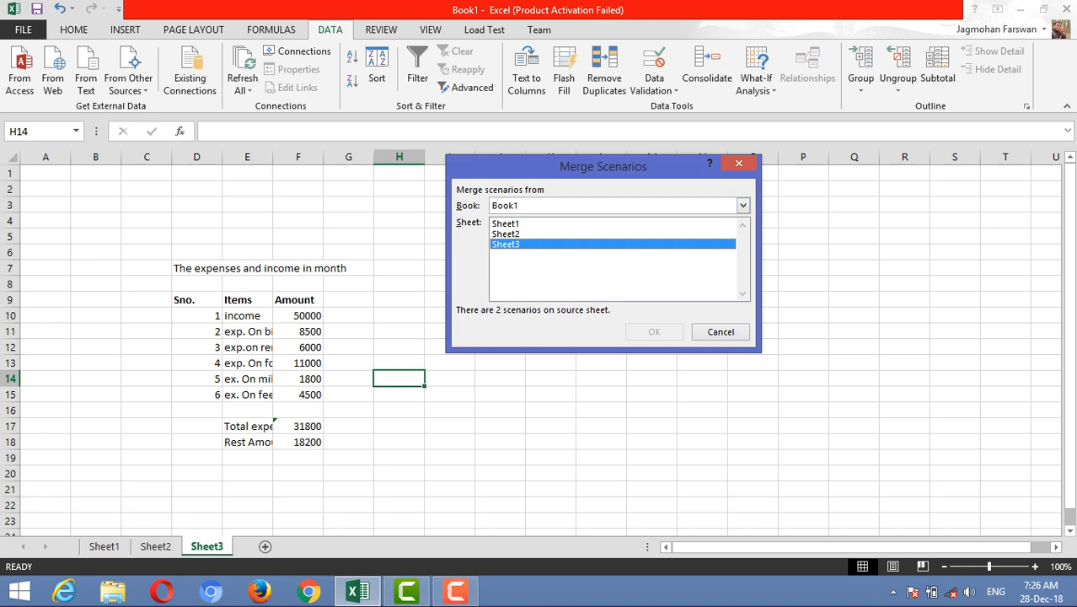
pyautogui.press('Escape')
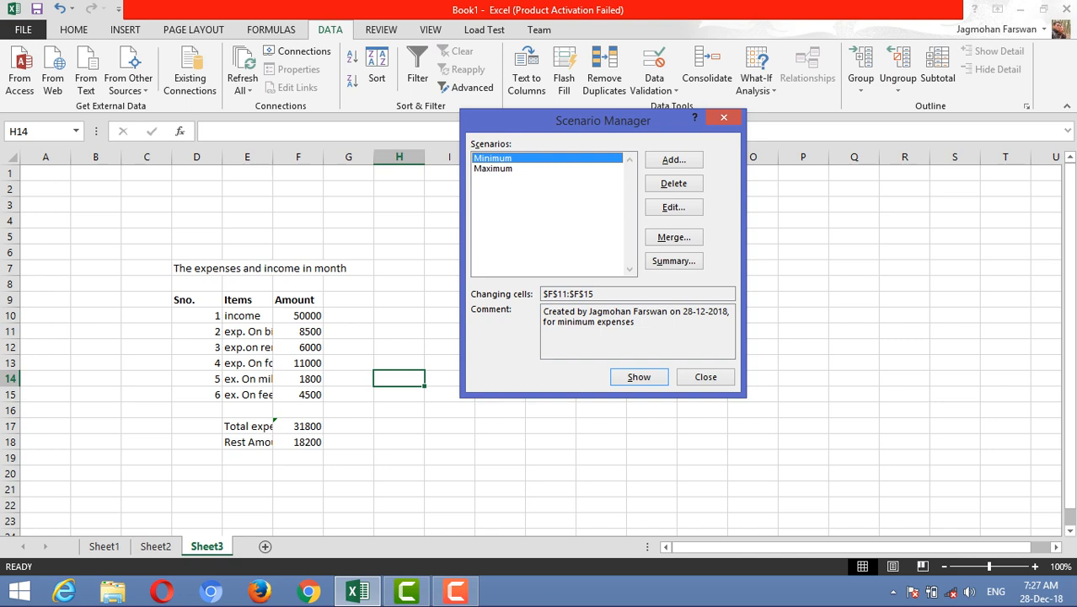
# Step: With the Maximum scenario selected, check Sheet2 and Sheet3 as merge sources and close the Scenario Manager
pyautogui.click(493, 168)
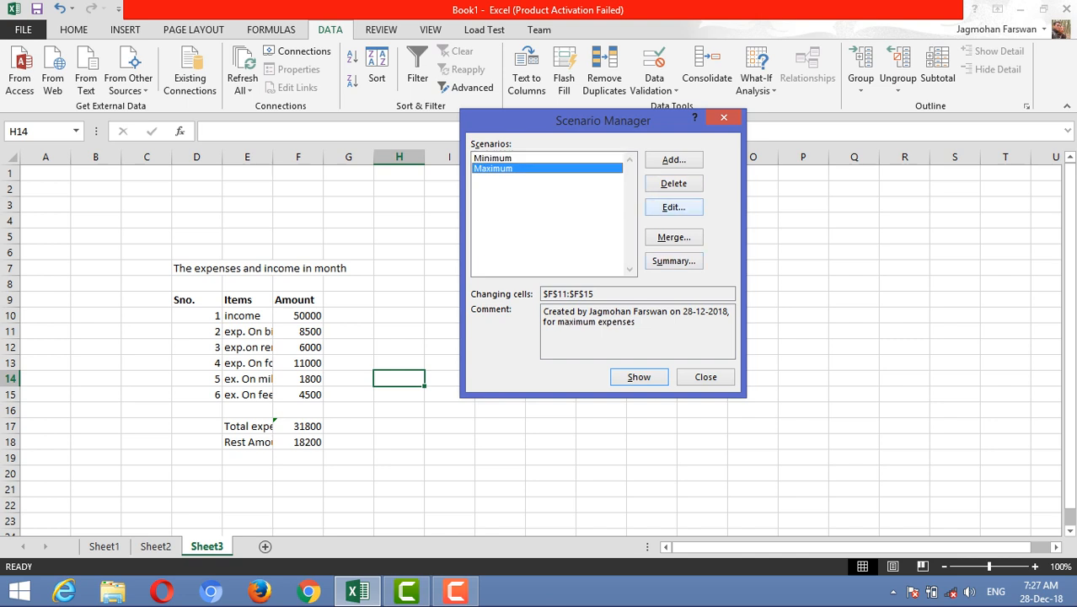
pyautogui.click(673, 238)
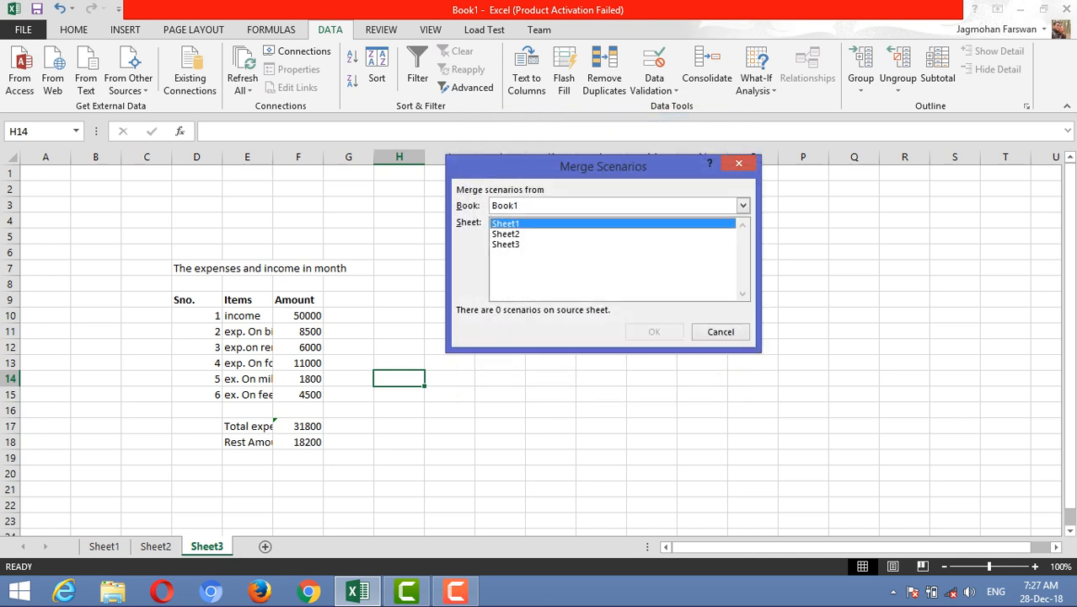
pyautogui.click(506, 234)
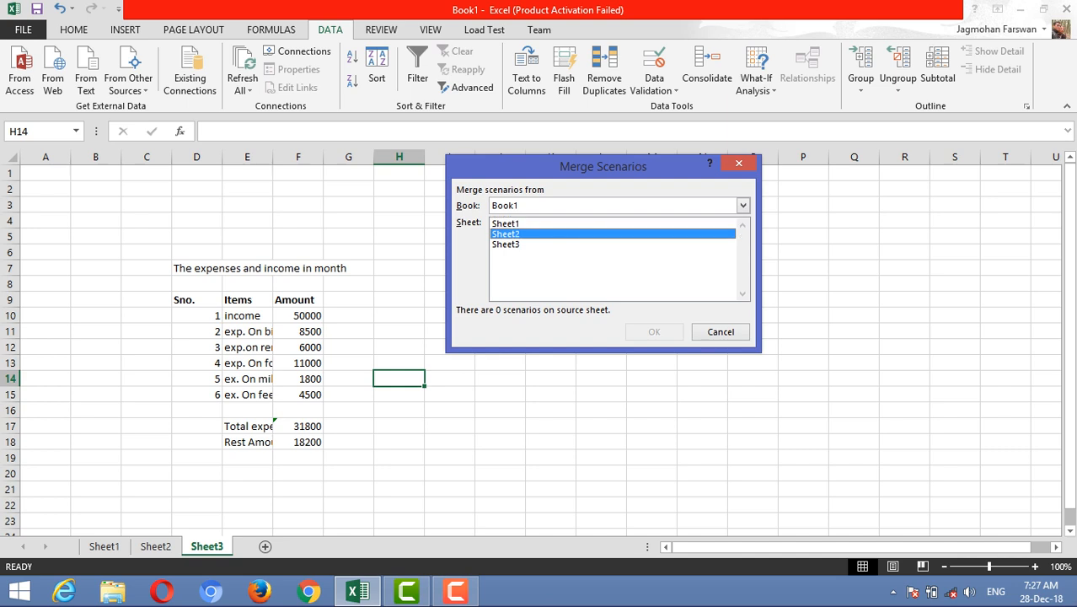
pyautogui.click(507, 244)
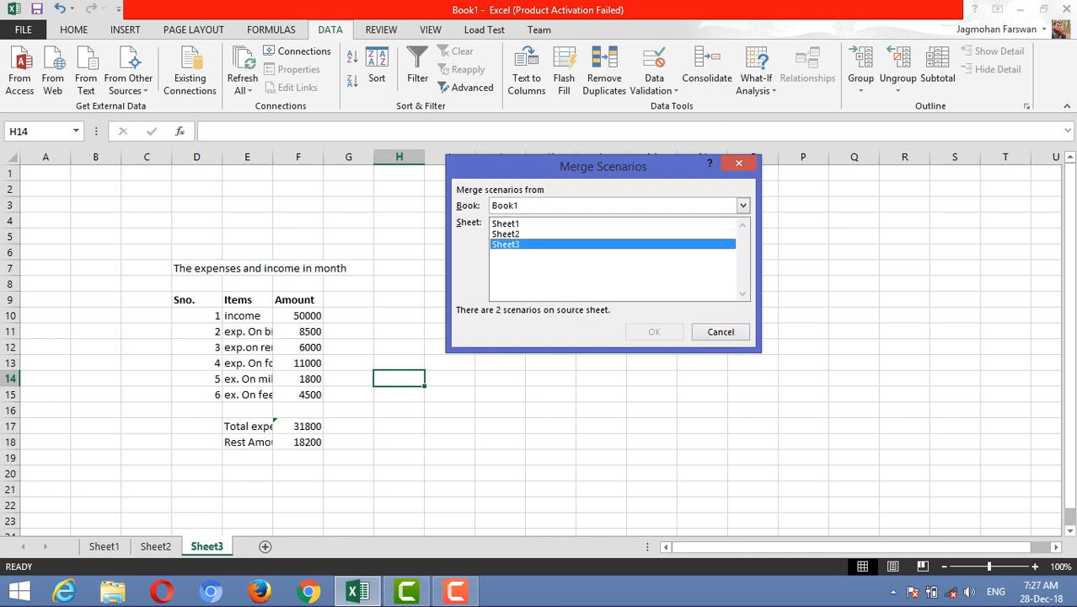
pyautogui.click(739, 163)
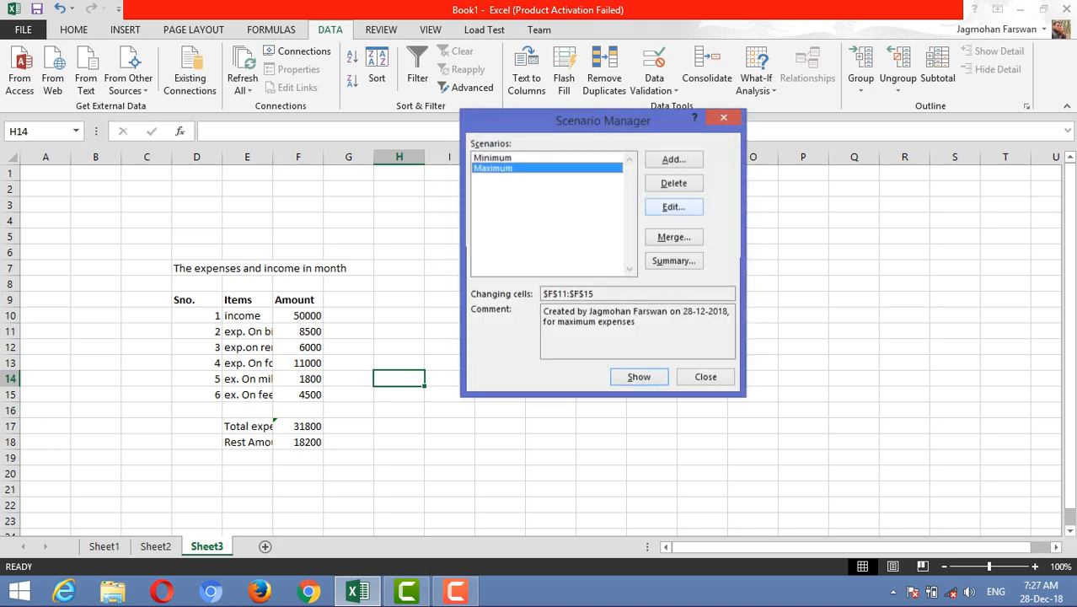
pyautogui.click(705, 377)
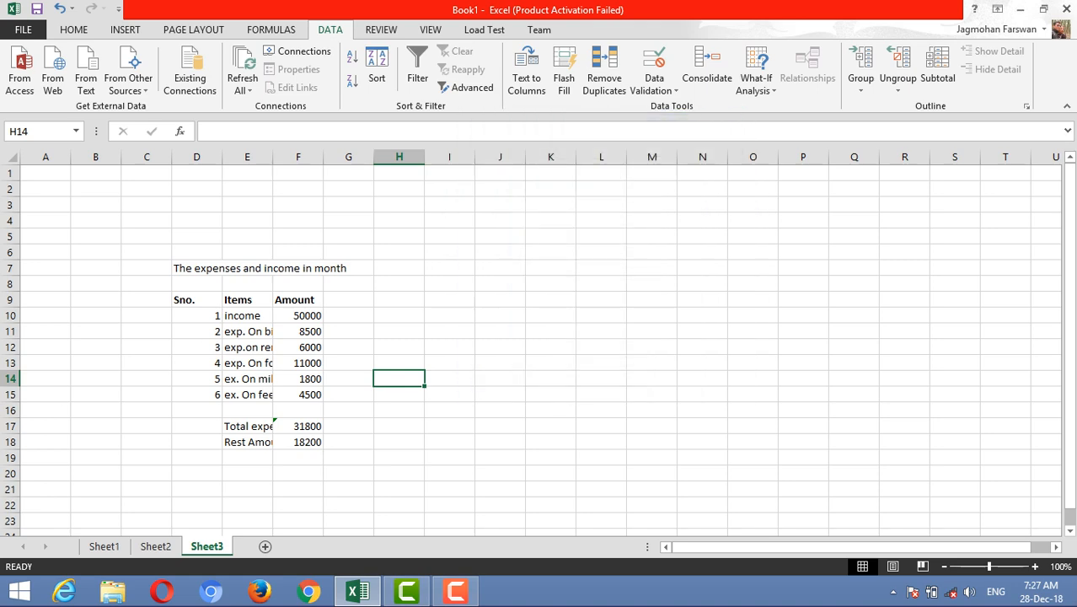
# Step: With E10:F12 selected, reopen the Scenario Manager and check the sheets and books available as merge sources
pyautogui.click(247, 394)
pyautogui.moveTo(247, 315); pyautogui.dragTo(297, 346)
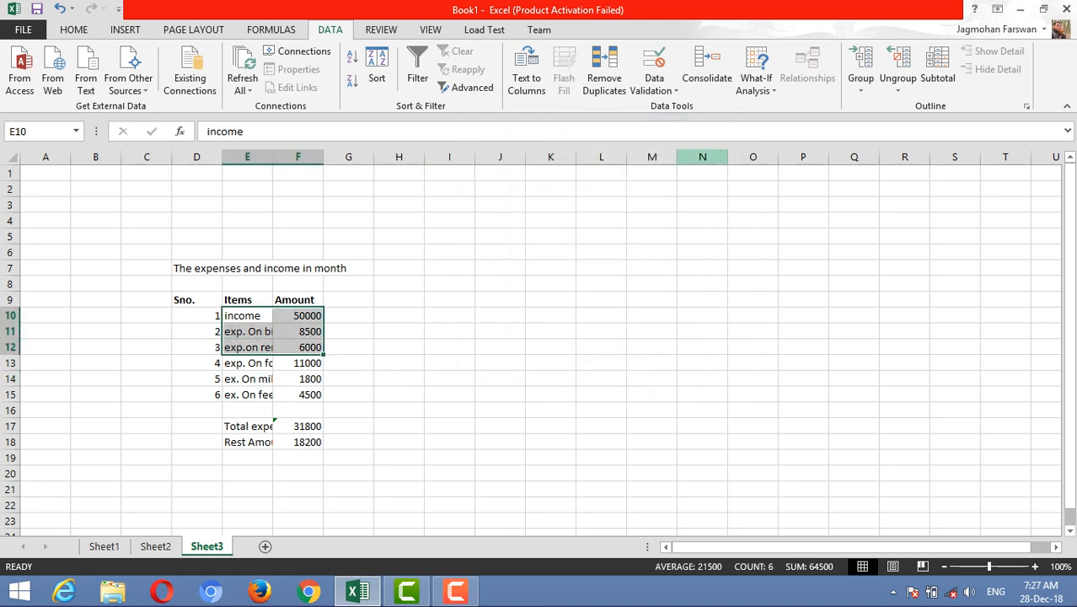
pyautogui.click(756, 78)
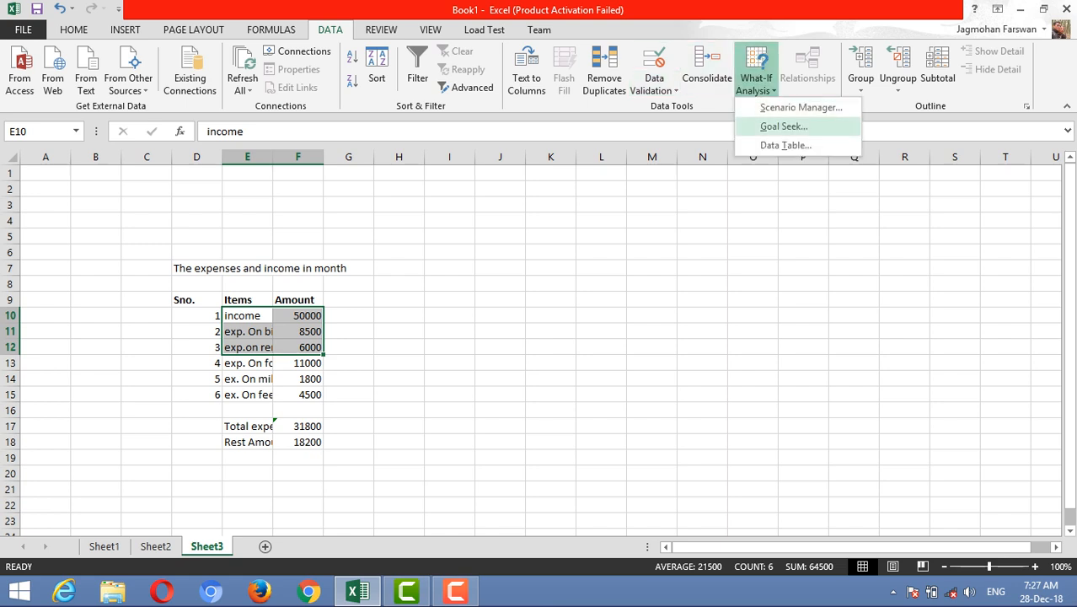
pyautogui.click(796, 107)
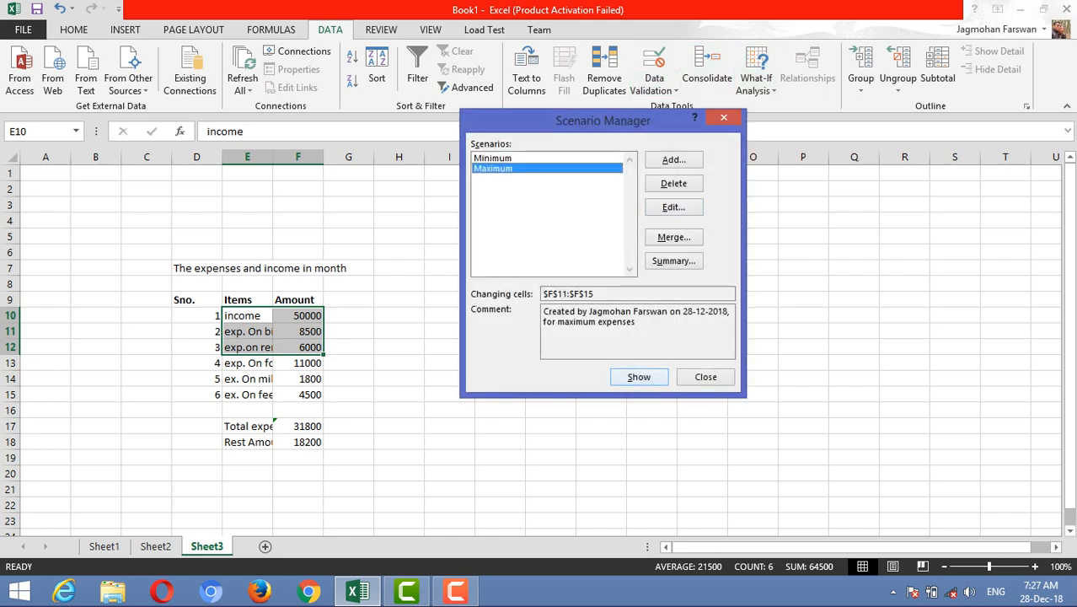
pyautogui.click(673, 237)
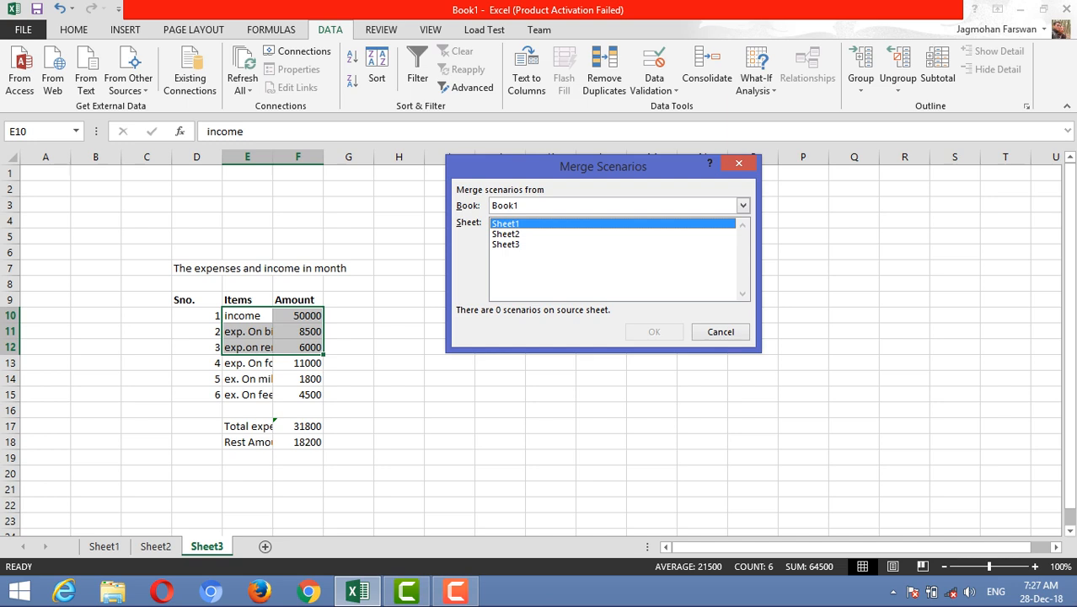
pyautogui.click(507, 244)
pyautogui.click(506, 234)
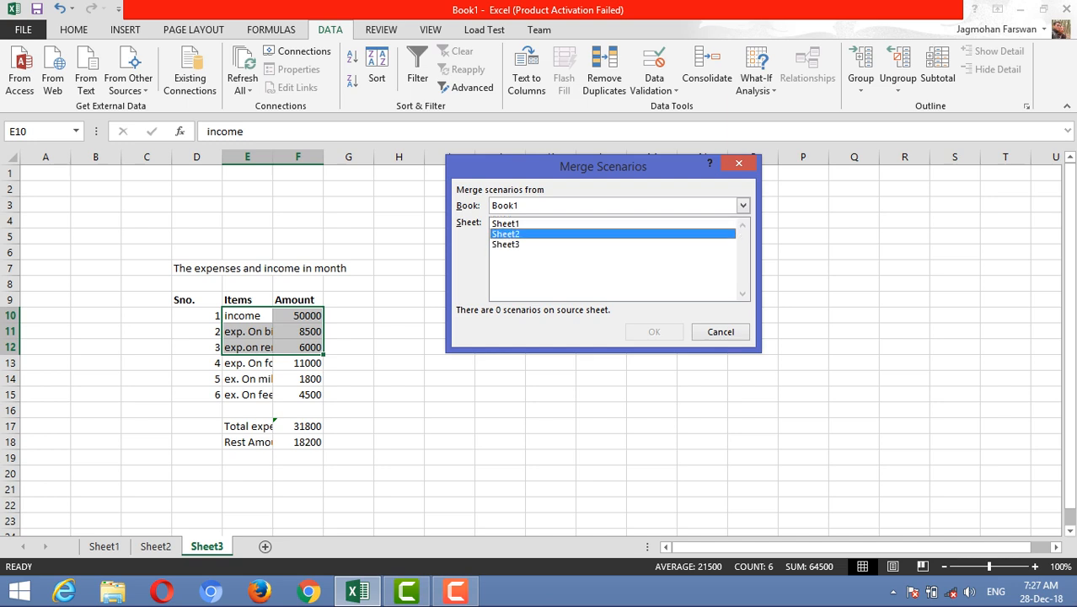
pyautogui.click(742, 206)
pyautogui.click(613, 220)
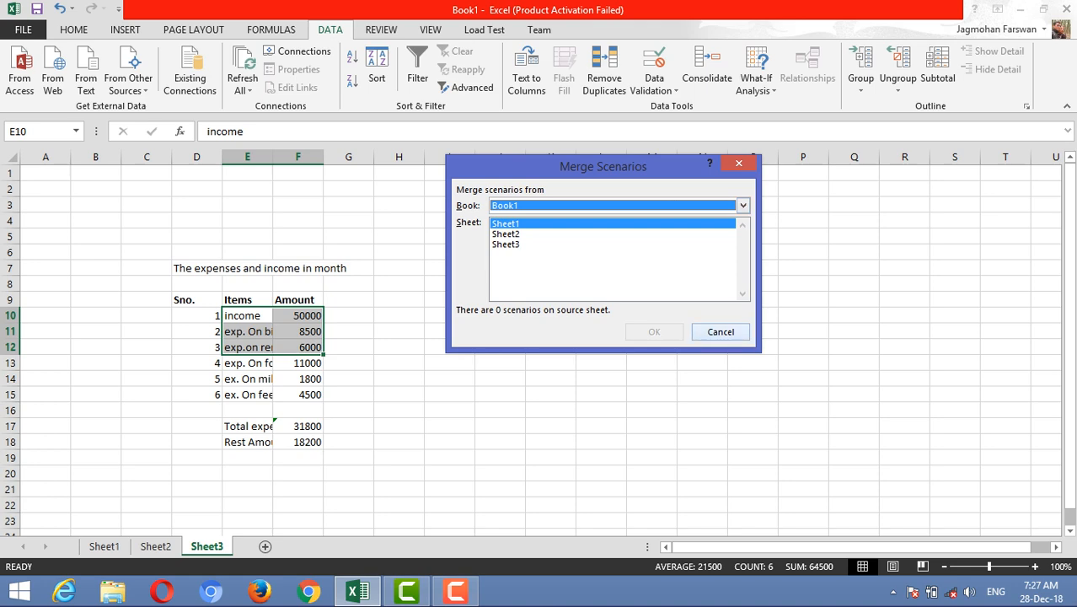
pyautogui.press('Escape')
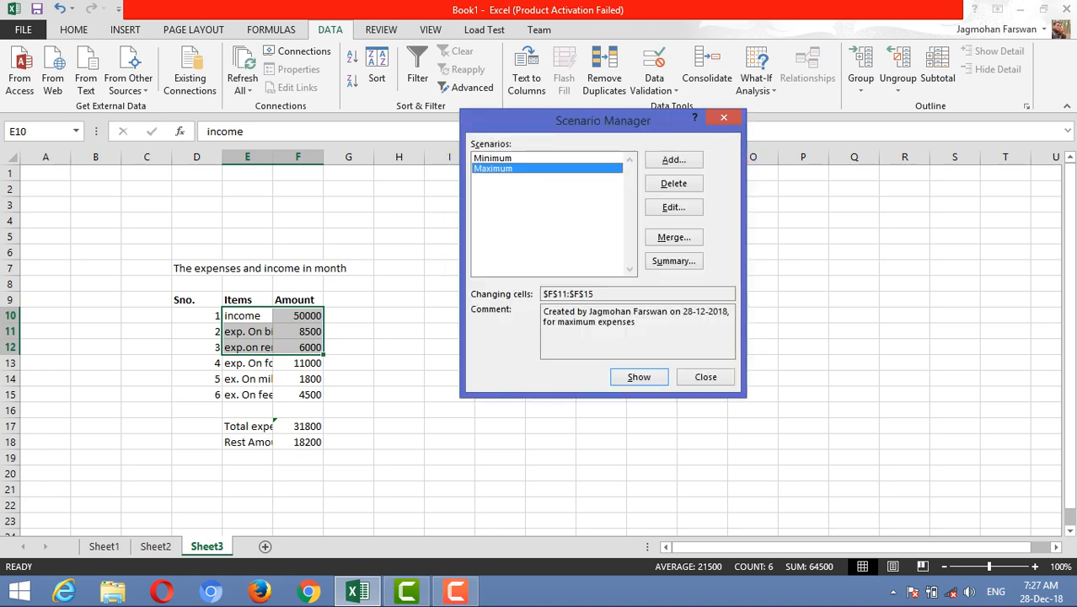
# Step: Generate a Scenario summary report with total expenses F17 and rest amount F18 as the result cells
pyautogui.click(673, 261)
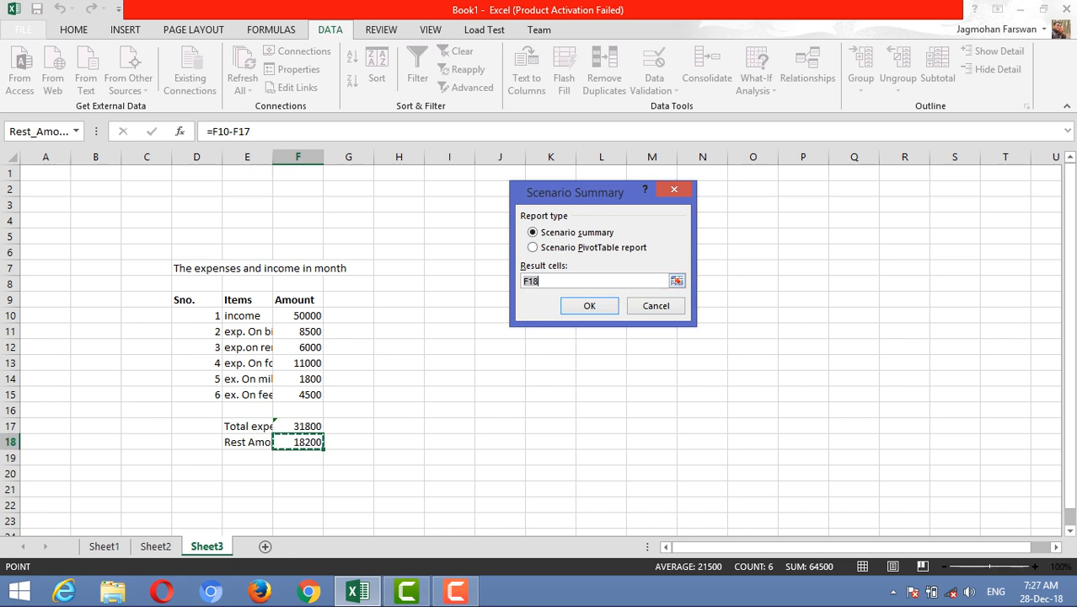
pyautogui.press('End')
pyautogui.write(',')
pyautogui.click(298, 426)
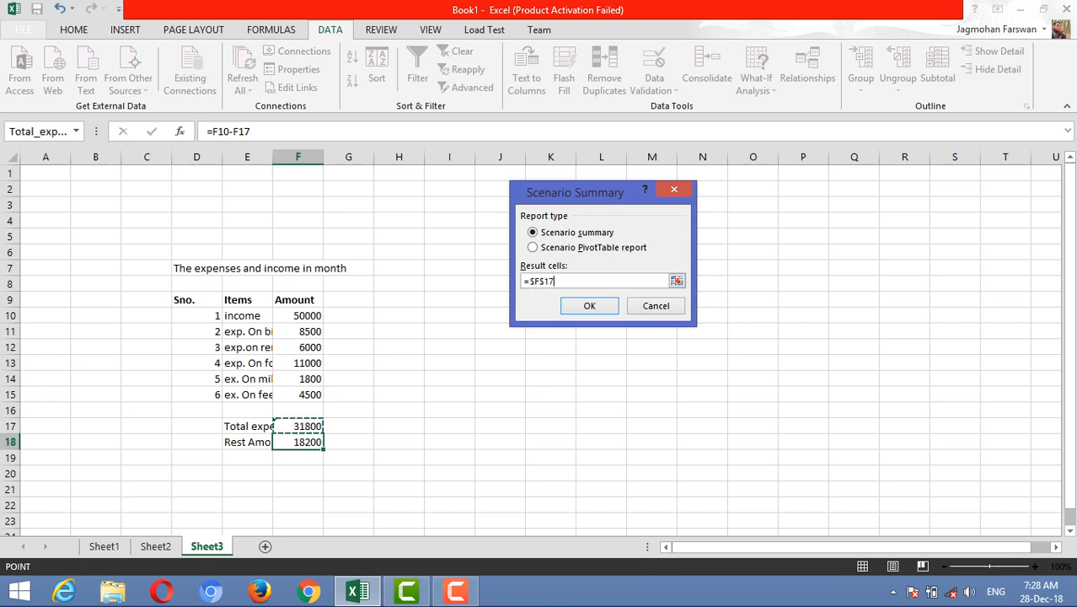
pyautogui.write(',')
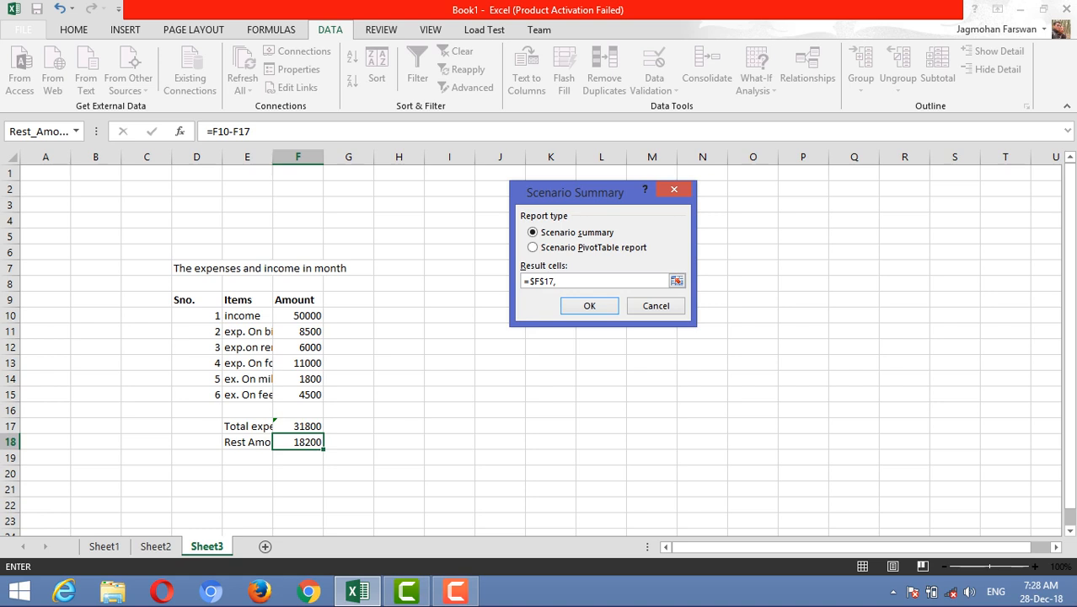
pyautogui.click(297, 442)
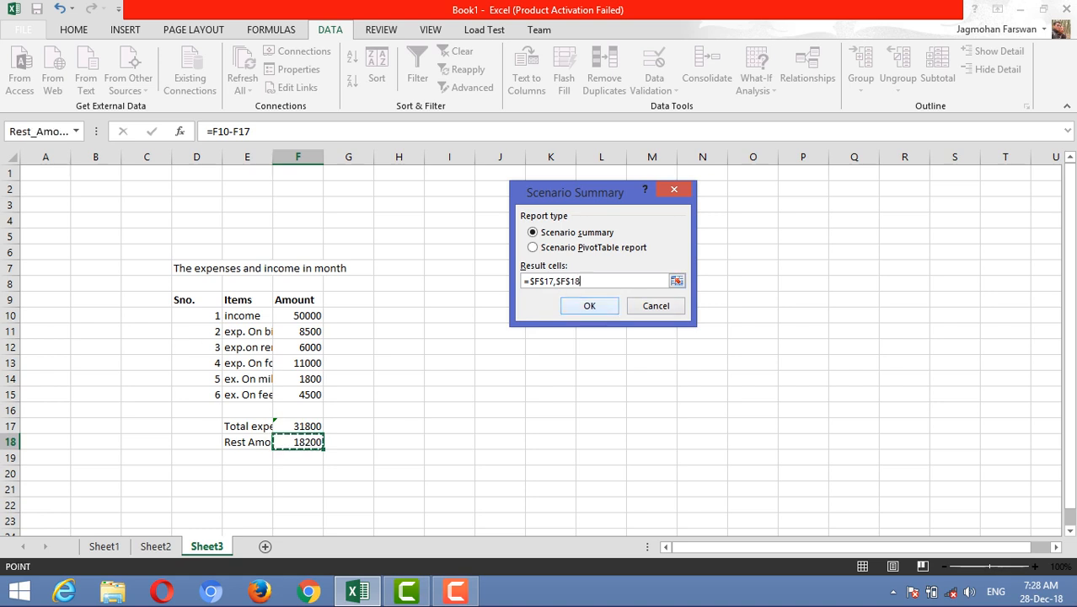
pyautogui.press('Return')
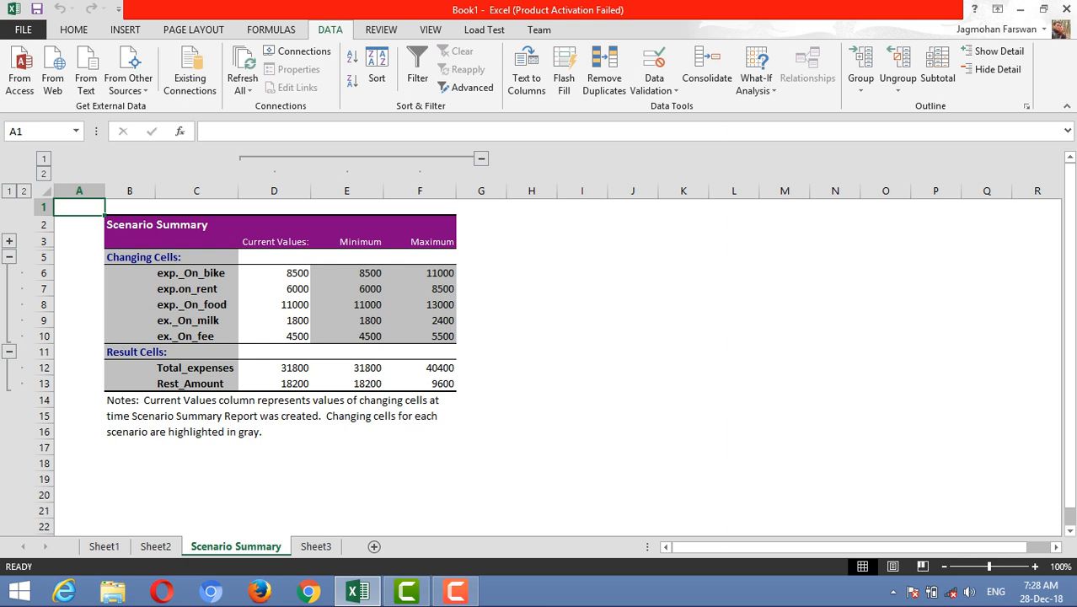
# Step: Compare the Scenario Summary report's changing and result cells with the expense table on Sheet3
pyautogui.click(316, 546)
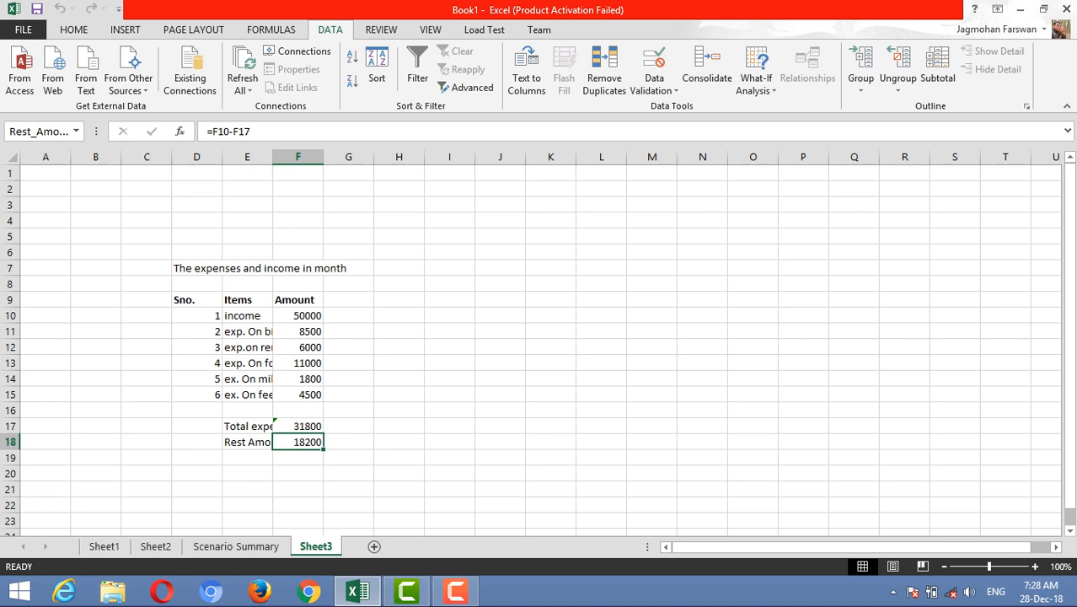
pyautogui.click(235, 546)
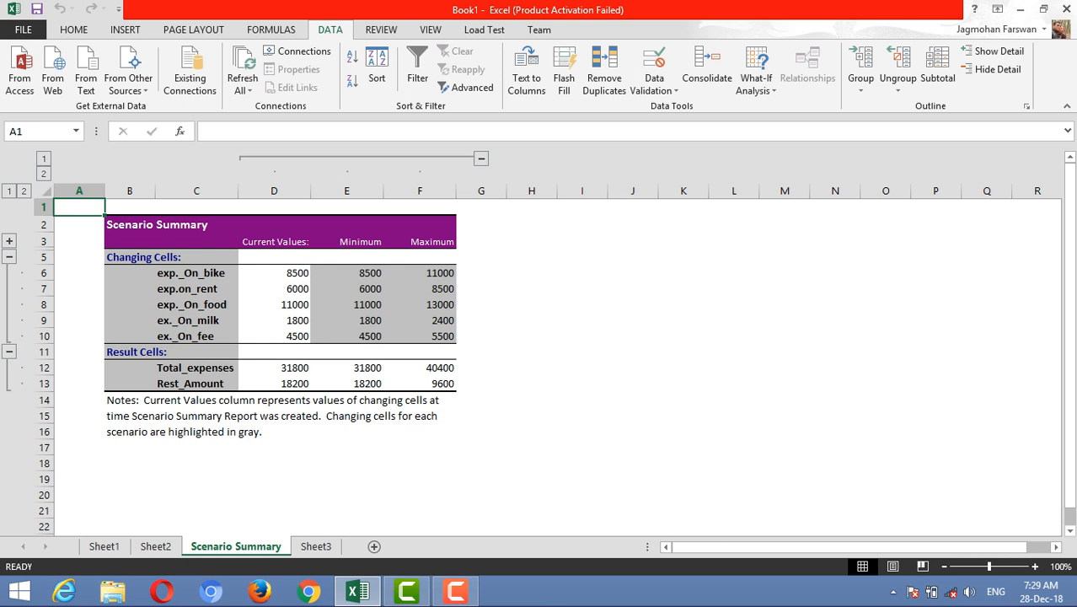
pyautogui.click(196, 368)
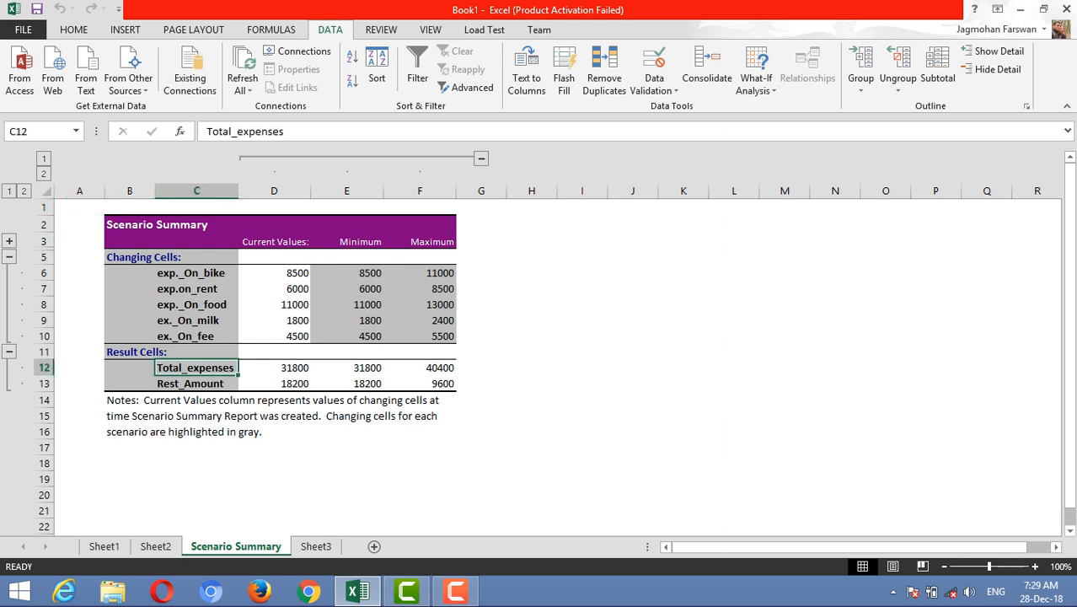
pyautogui.click(531, 383)
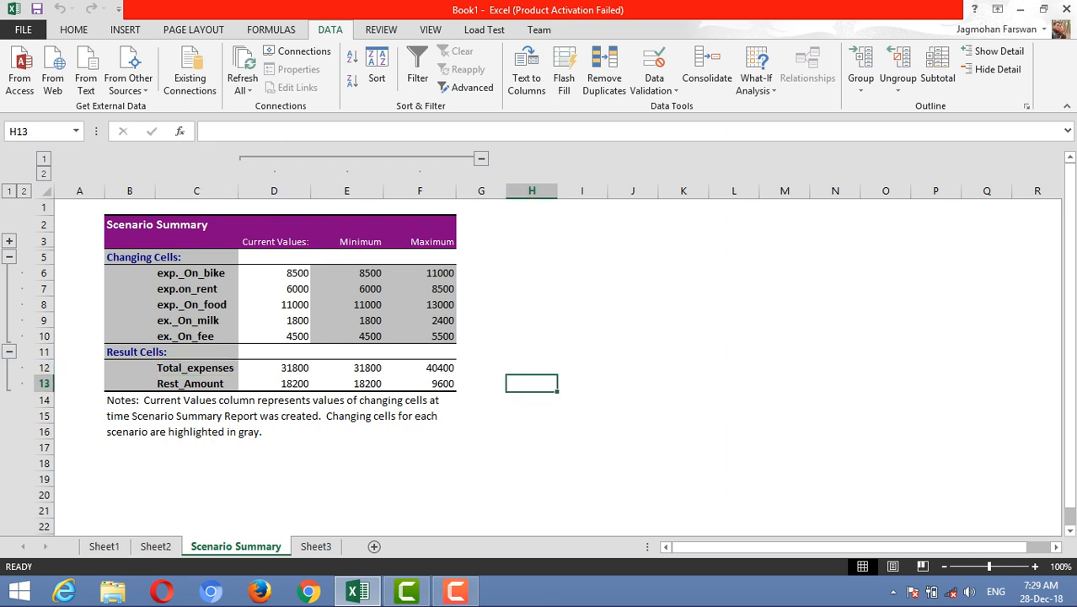
pyautogui.click(315, 546)
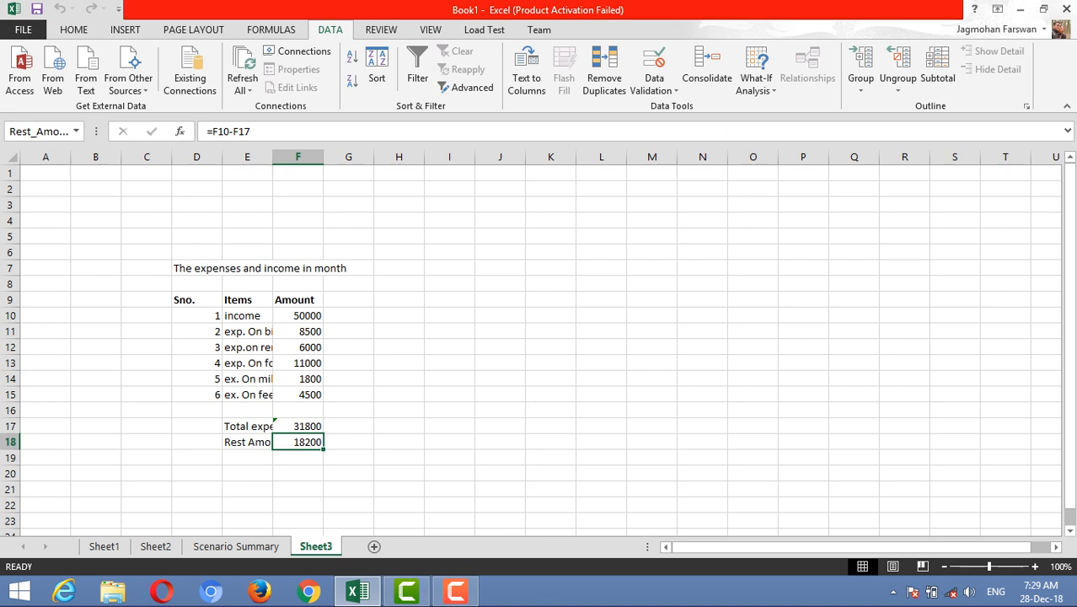
pyautogui.click(298, 348)
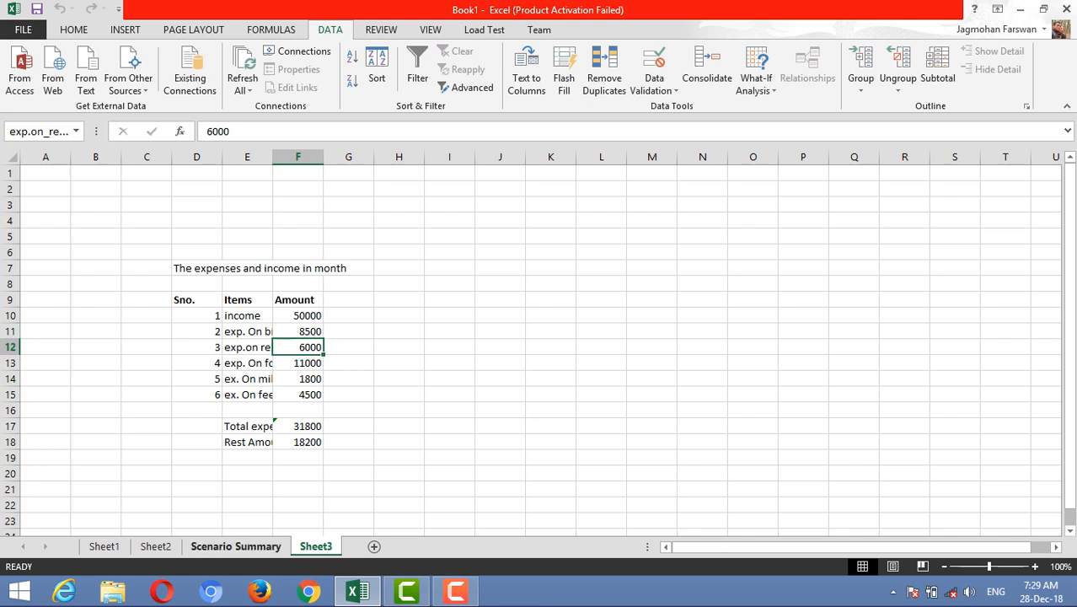
# Step: Examine the Minimum and Maximum columns of the Scenario Summary report up close
pyautogui.click(235, 546)
pyautogui.click(530, 320)
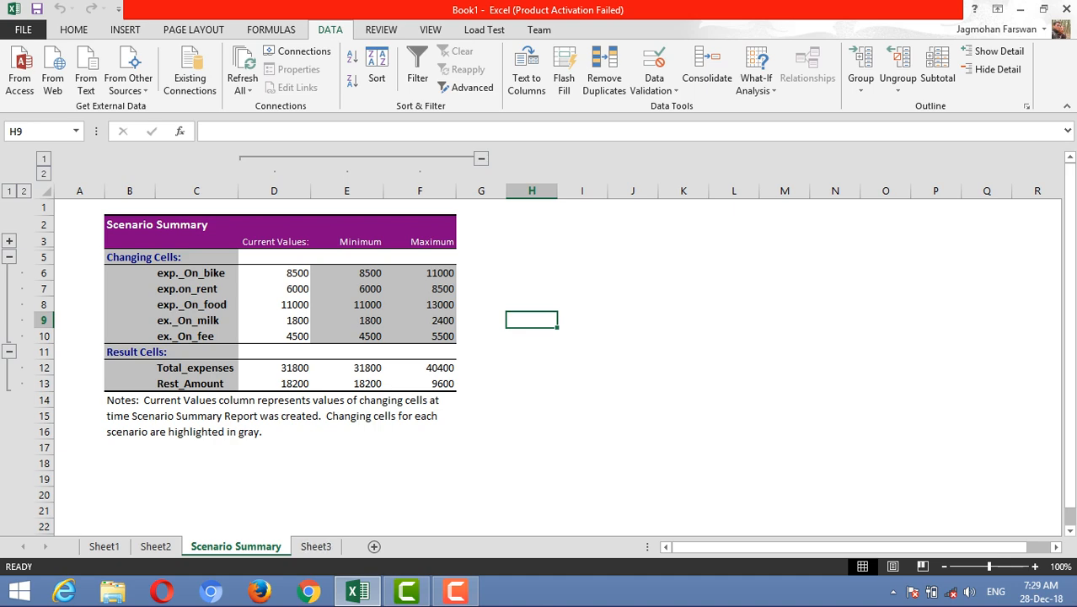
pyautogui.keyDown('ctrl'); pyautogui.scroll(3, 539, 337); pyautogui.keyUp('ctrl')
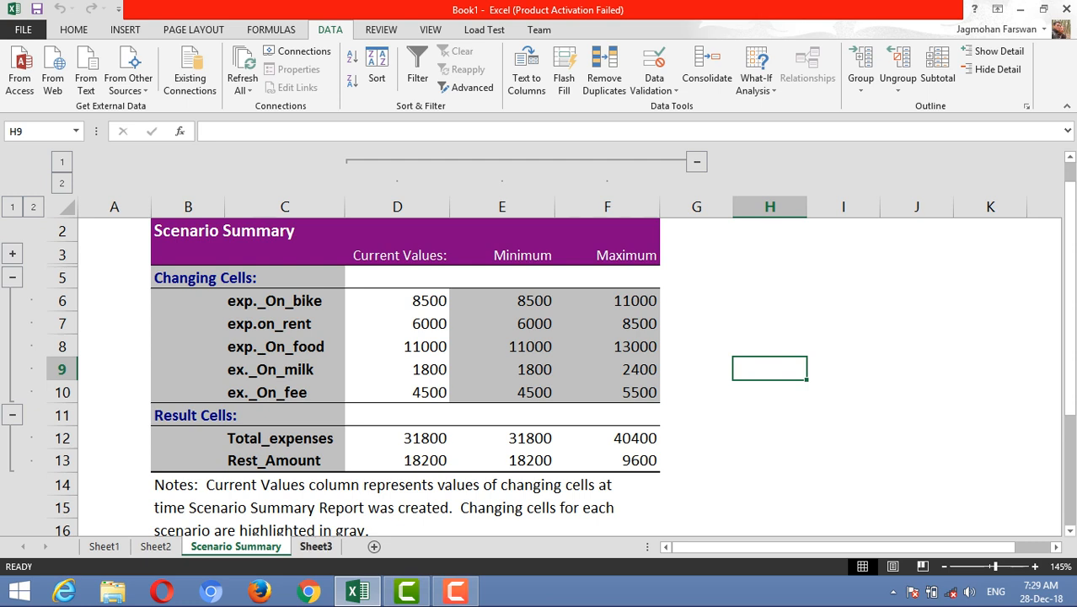
pyautogui.scroll(-1, 551, 369)
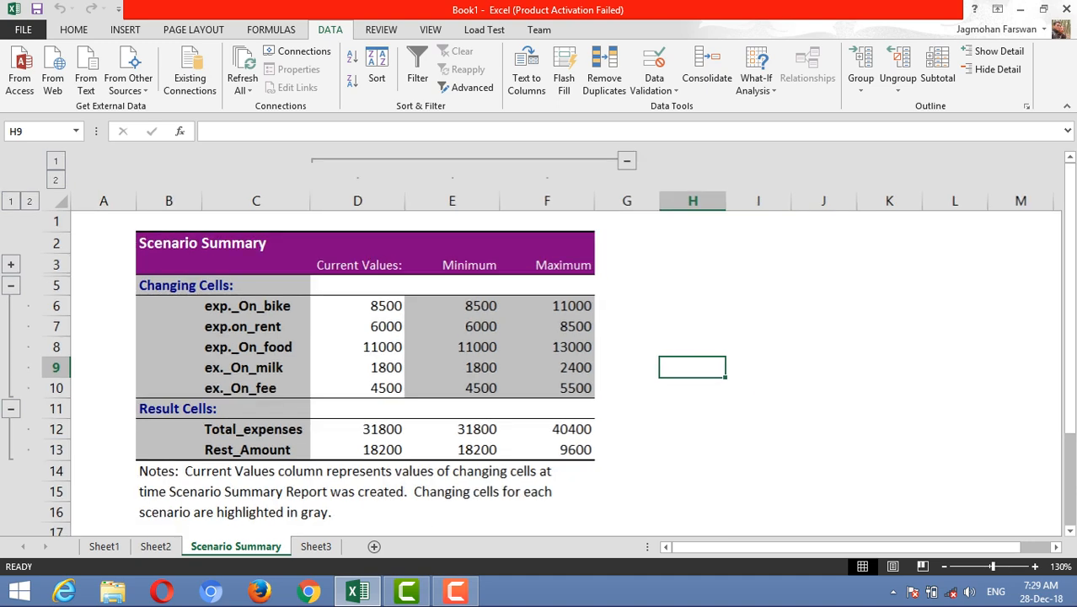
# Step: Return to Sheet3 and check the available What-If Analysis tools
pyautogui.click(316, 546)
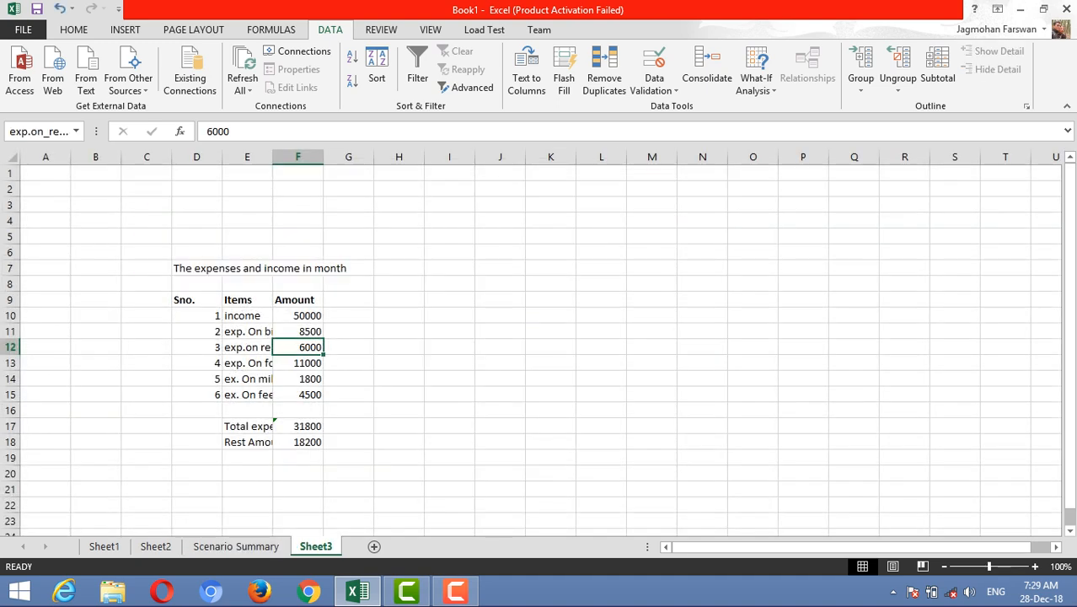
pyautogui.click(449, 331)
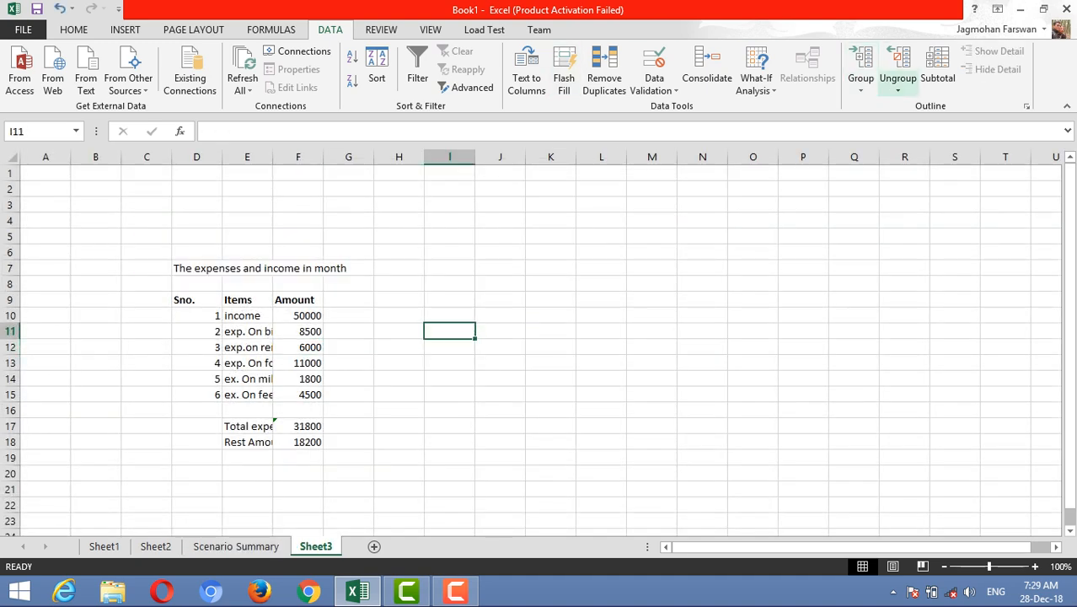
pyautogui.click(755, 83)
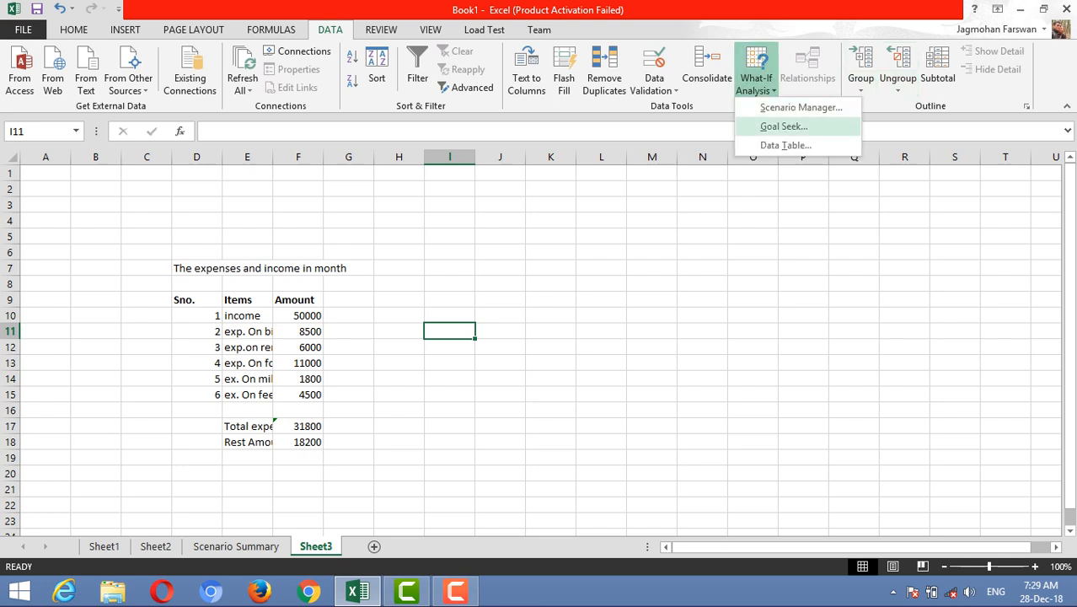
pyautogui.press('Escape')
# Step: Enter the numbers 34, 34, 55 and 22 in cells D27 to D30, below the expense table on Sheet3
pyautogui.scroll(-5, 540, 350)
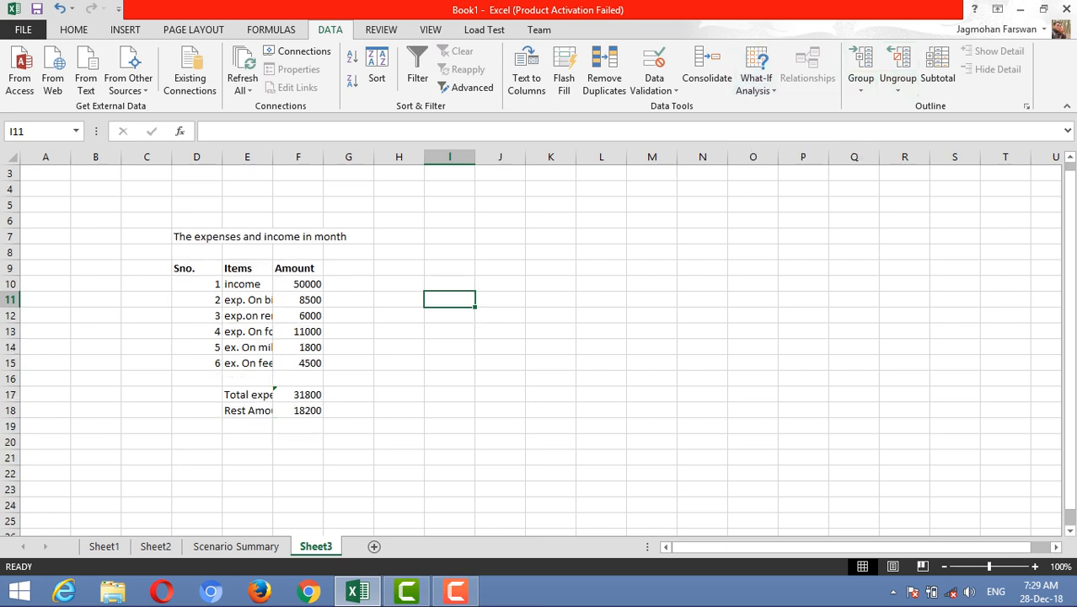
pyautogui.scroll(-1, 297, 315)
pyautogui.click(297, 314)
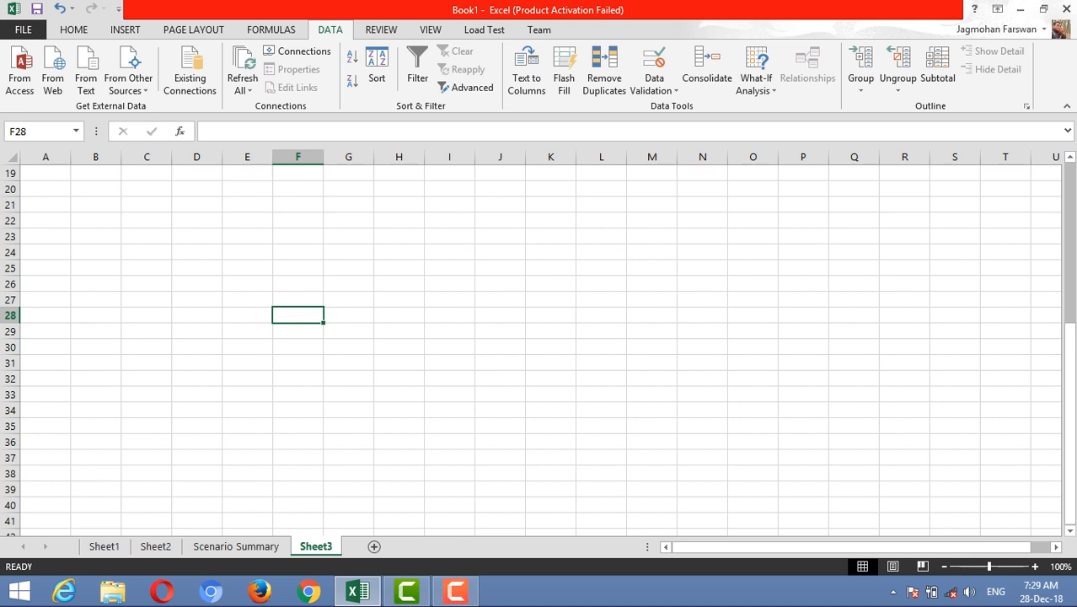
pyautogui.click(196, 299)
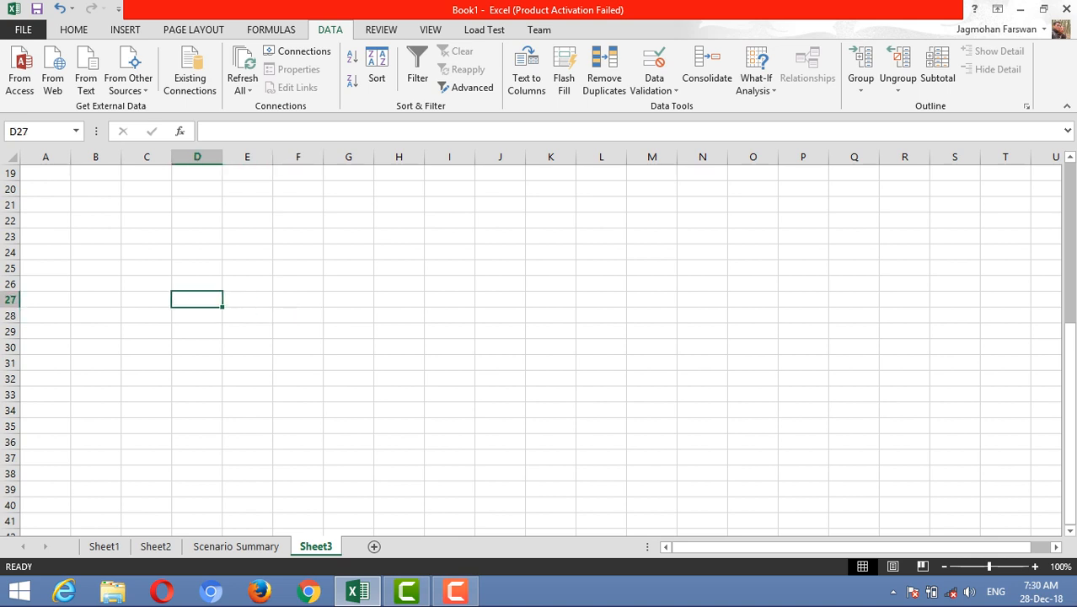
pyautogui.write('34')
pyautogui.press('Return')
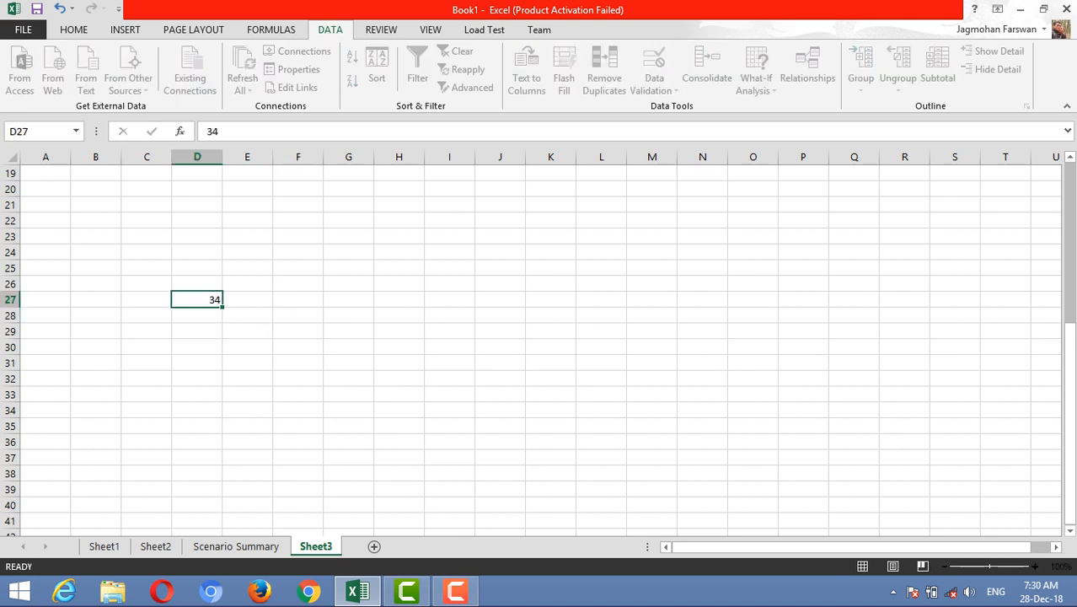
pyautogui.click(196, 299)
pyautogui.click(196, 315)
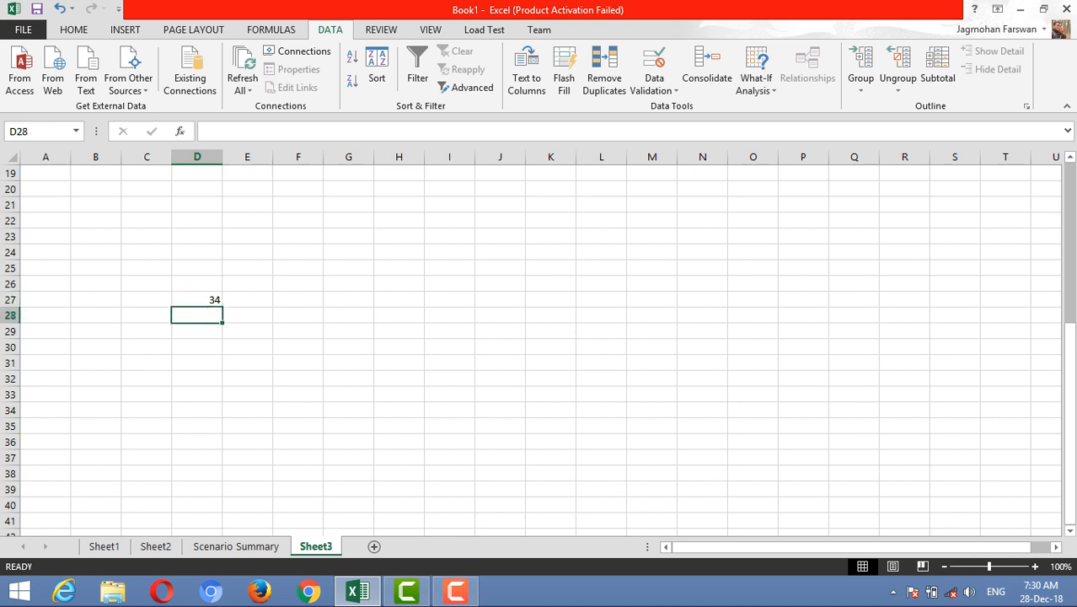
pyautogui.write('34')
pyautogui.press('Return')
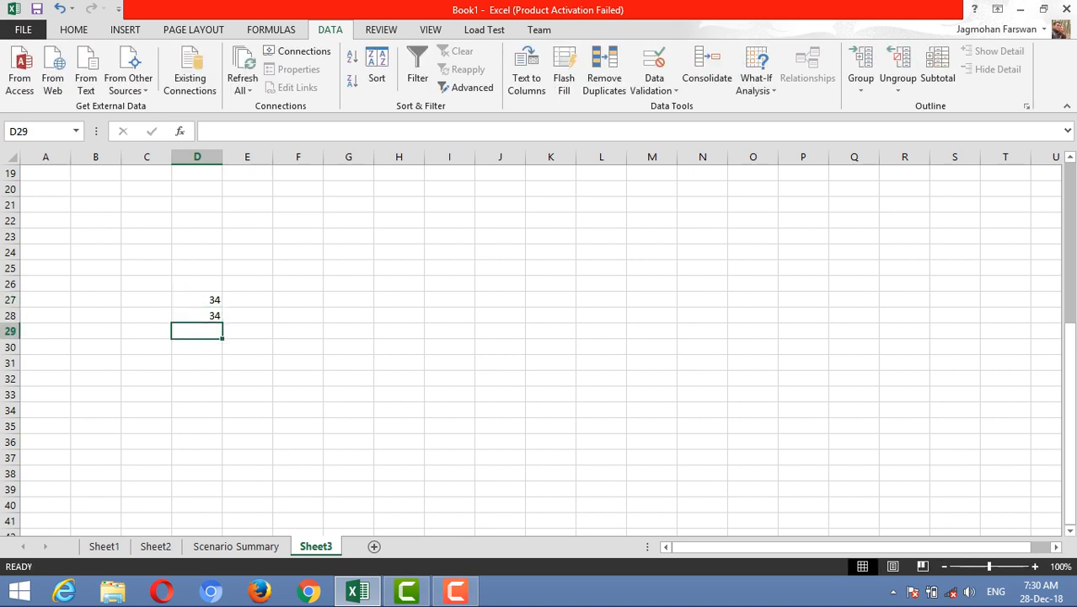
pyautogui.click(197, 315)
pyautogui.click(197, 331)
pyautogui.write('55')
pyautogui.press('Return')
pyautogui.write('22')
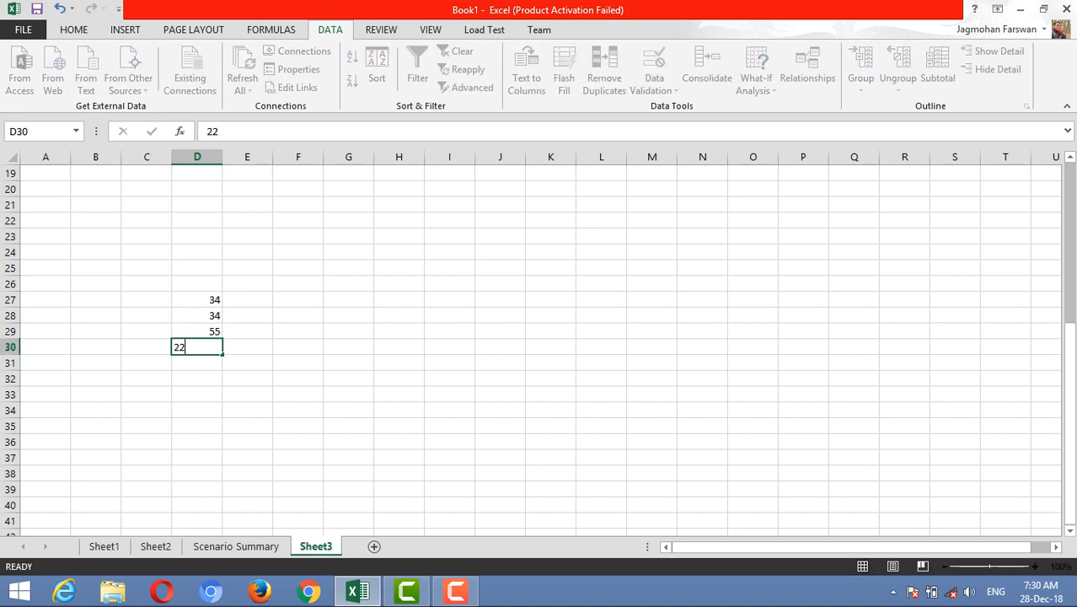
pyautogui.press('Return')
pyautogui.press('Right')
pyautogui.press('Right')
pyautogui.write('=')
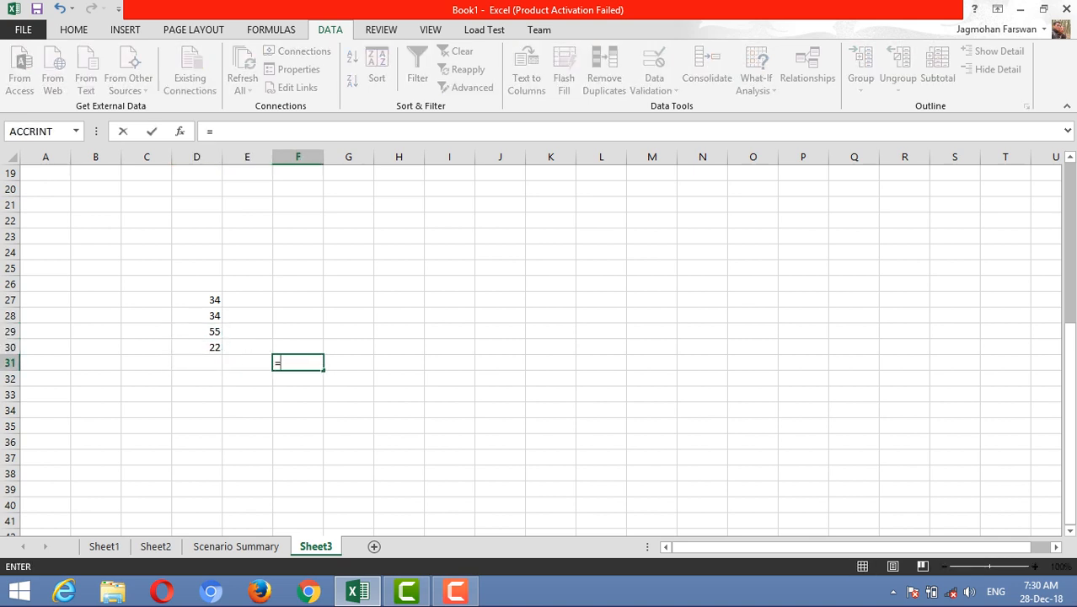
pyautogui.press('BackSpace')
# Step: Total D27:D30 in D31 with AutoSum
pyautogui.moveTo(247, 315); pyautogui.dragTo(197, 362)
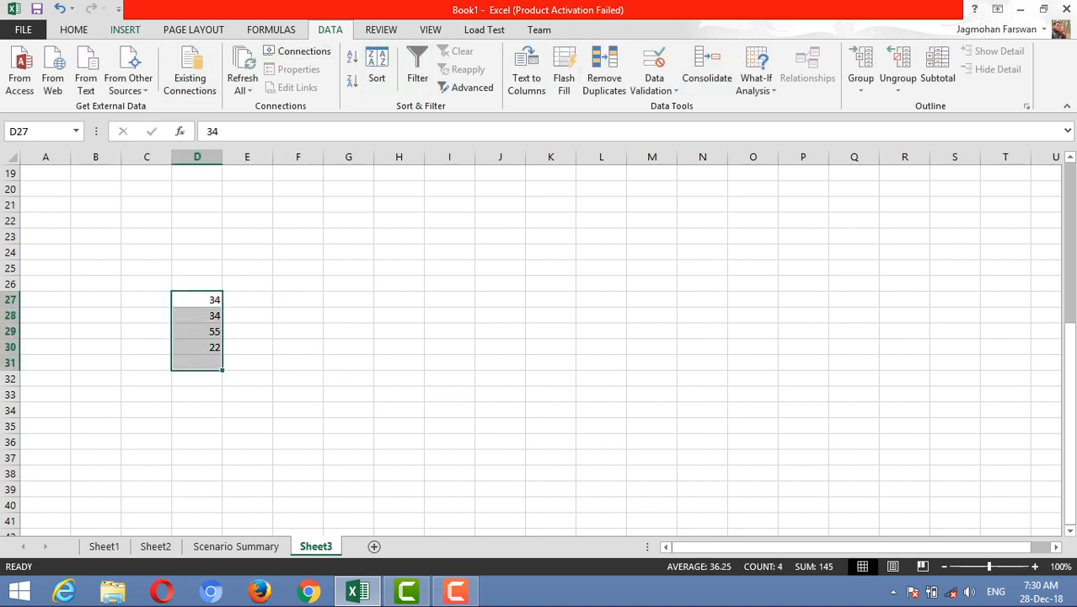
pyautogui.click(74, 29)
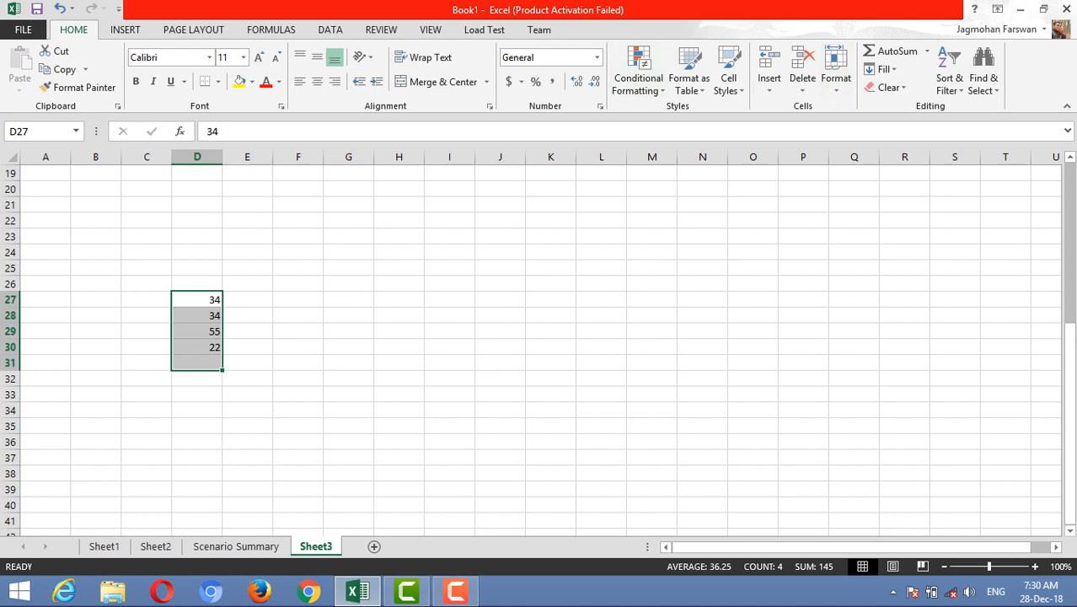
pyautogui.click(891, 51)
pyautogui.click(449, 378)
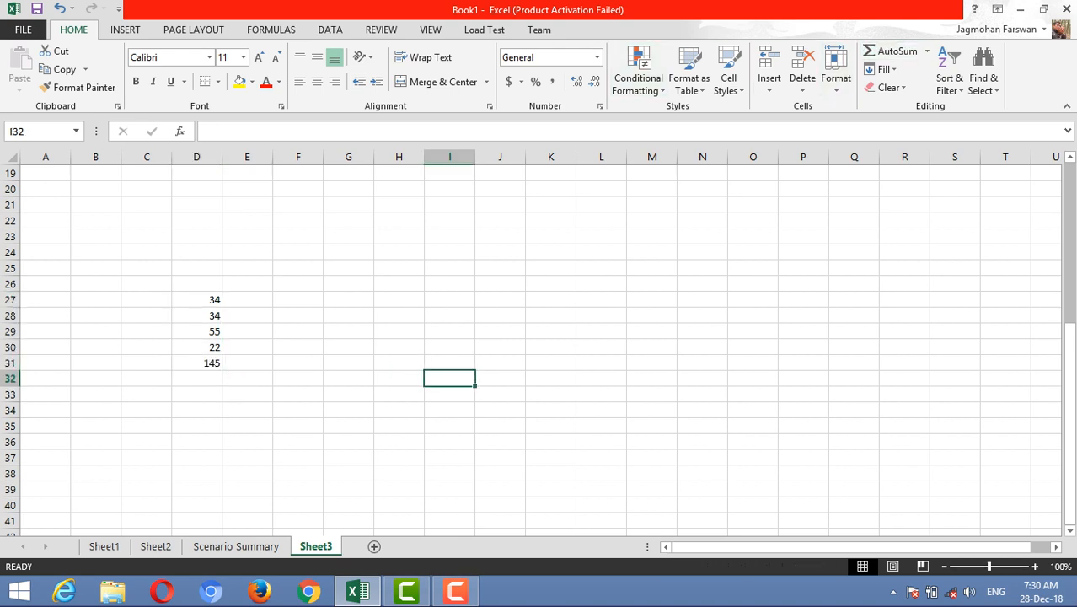
# Step: Move the SUM formula from D31 to M28 and check which range it references
pyautogui.click(197, 363)
pyautogui.moveTo(221, 370); pyautogui.dragTo(674, 323)
pyautogui.click(752, 283)
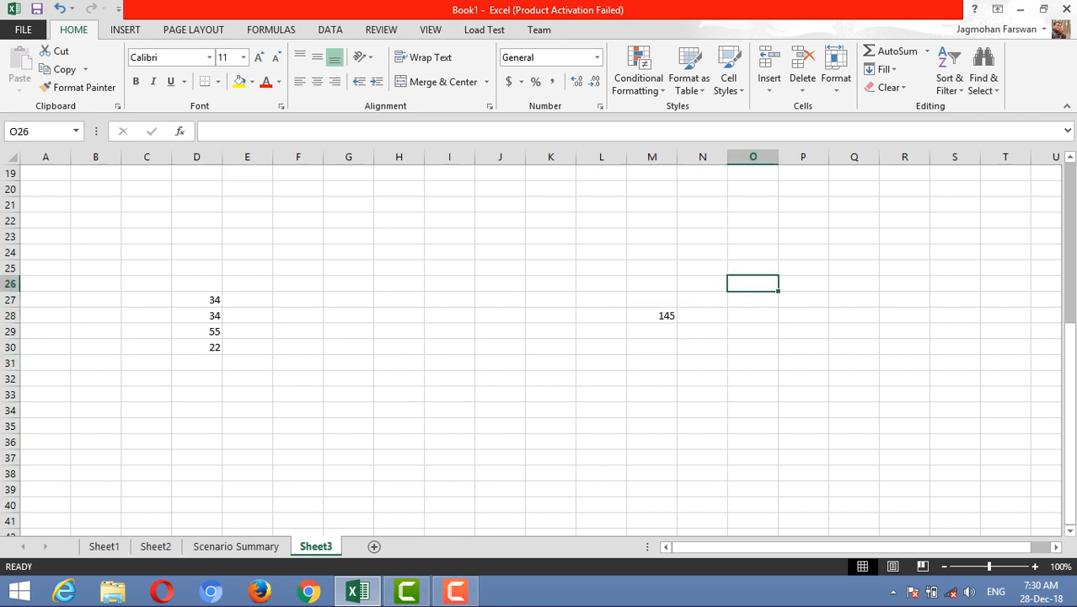
pyautogui.click(652, 316)
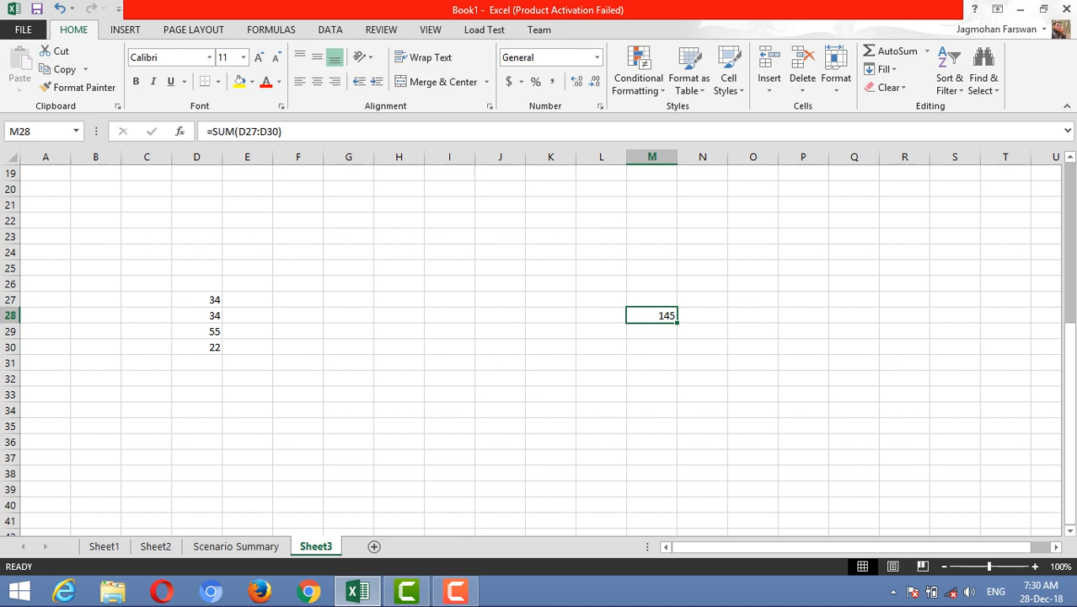
# Step: Set D27 to 44 and check the linked total in M28
pyautogui.click(197, 300)
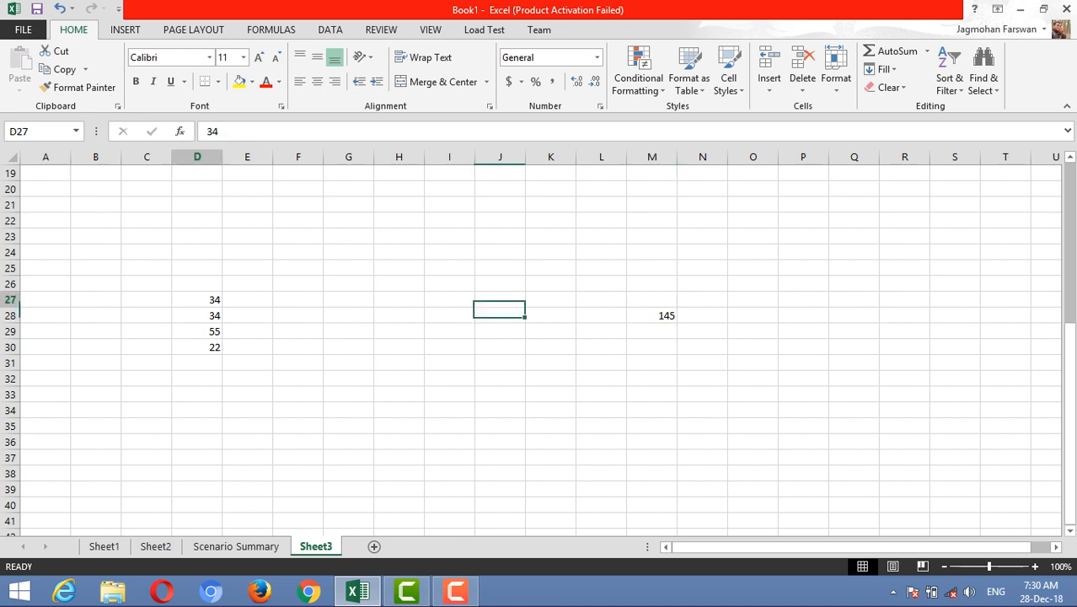
pyautogui.write('44')
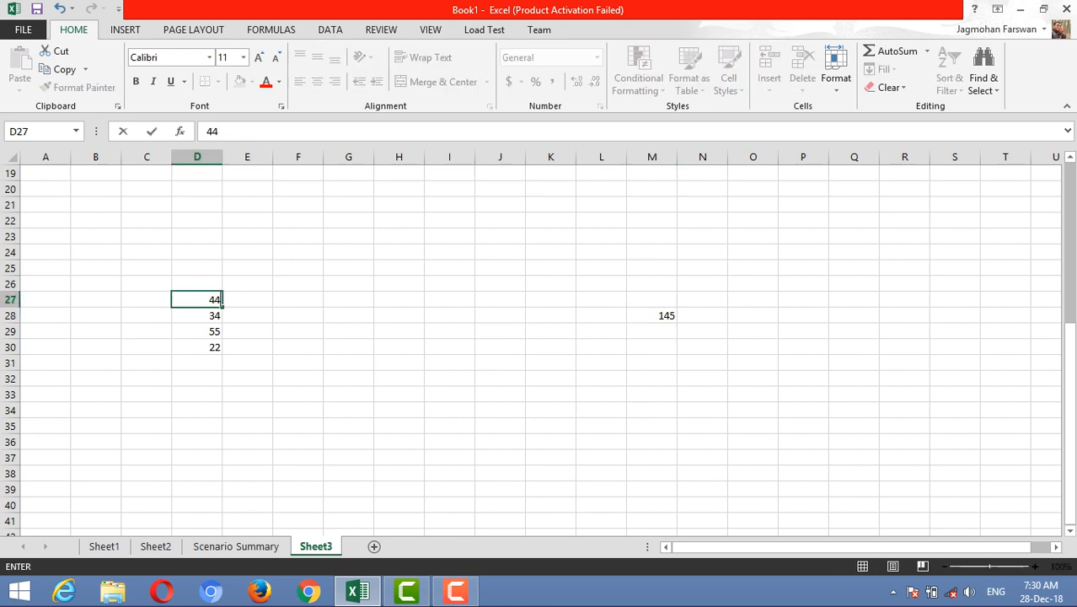
pyautogui.press('Return')
pyautogui.click(652, 315)
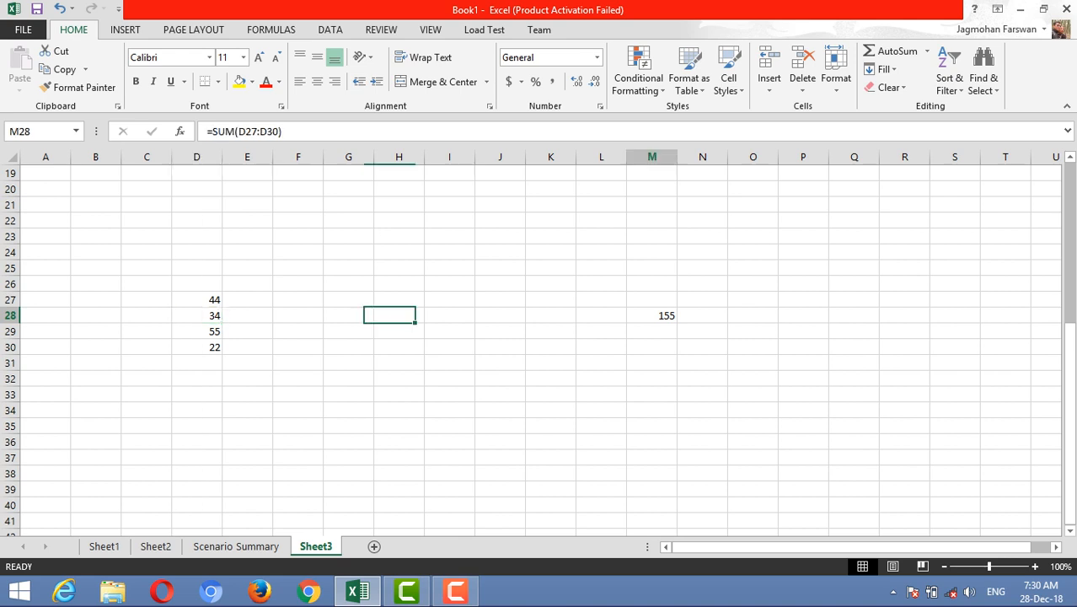
# Step: Compare the total in M28 with the source values in D27:D30 that feed its formula
pyautogui.press('Left')
pyautogui.press('Left')
pyautogui.press('Left')
pyautogui.press('Left')
pyautogui.press('Left')
pyautogui.press('Left')
pyautogui.press('Left')
pyautogui.press('Left')
pyautogui.press('Left')
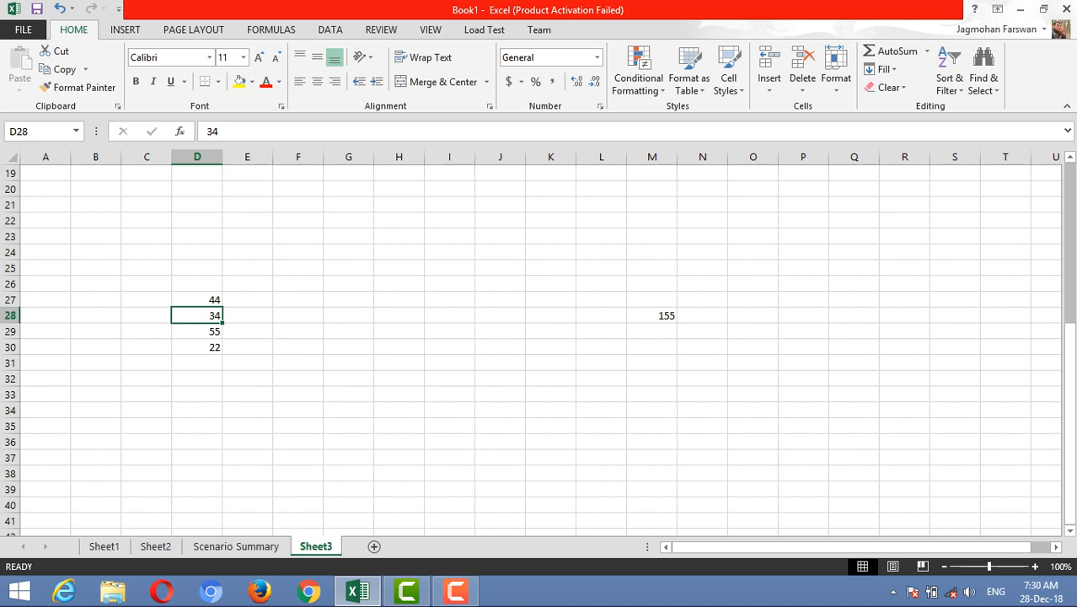
pyautogui.click(651, 441)
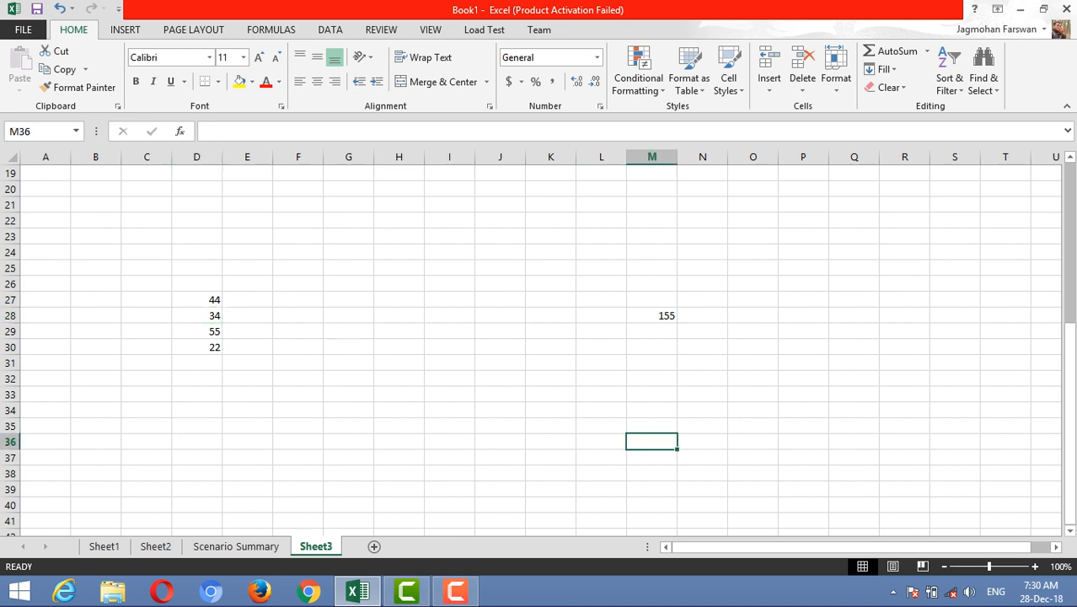
pyautogui.click(652, 316)
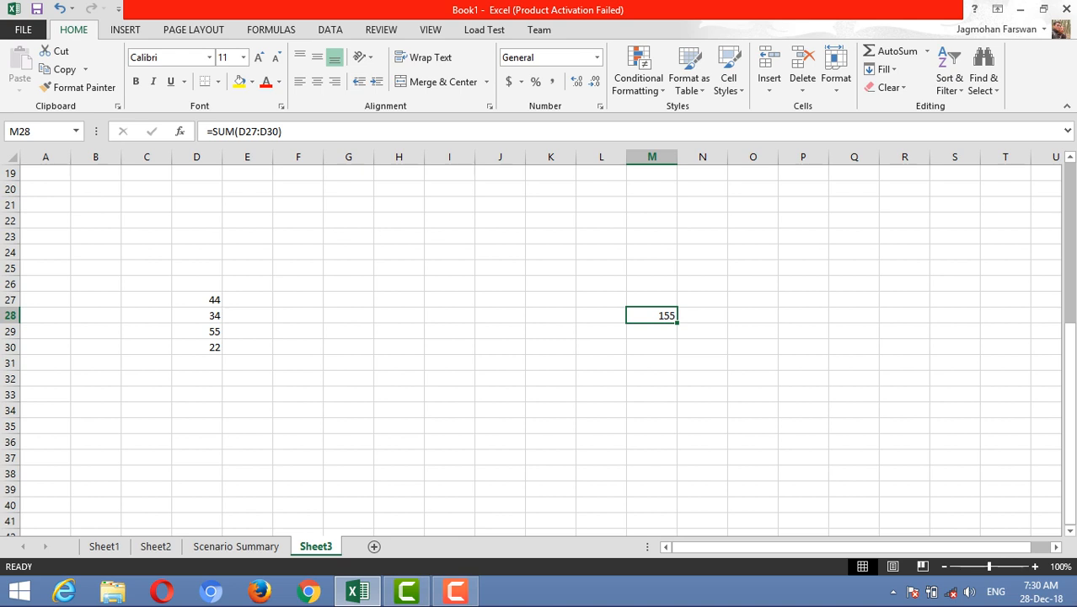
pyautogui.click(702, 316)
pyautogui.click(652, 316)
pyautogui.click(197, 299)
pyautogui.click(198, 316)
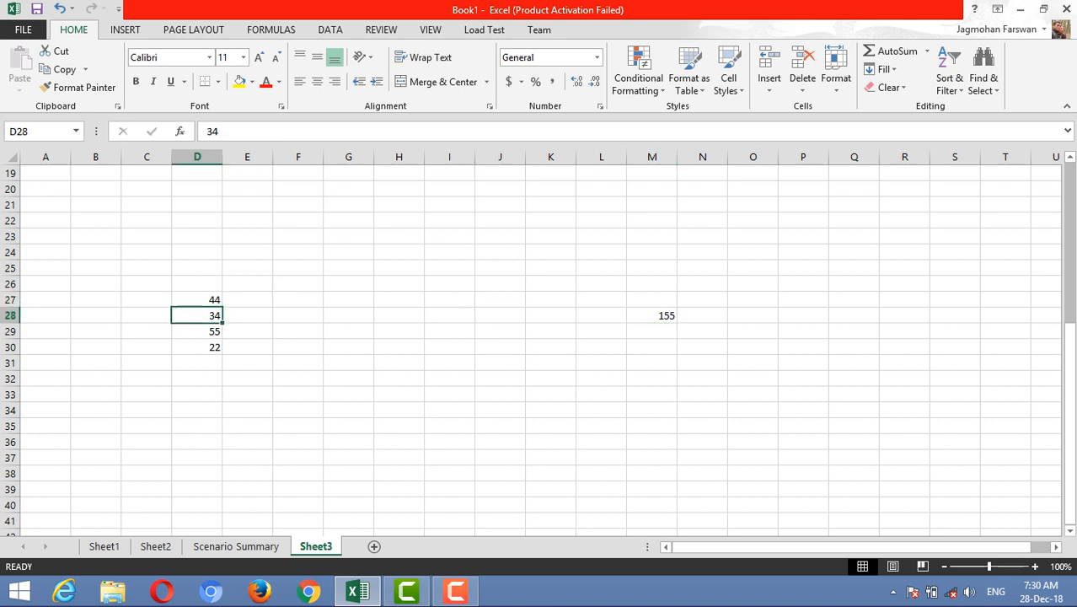
pyautogui.click(197, 347)
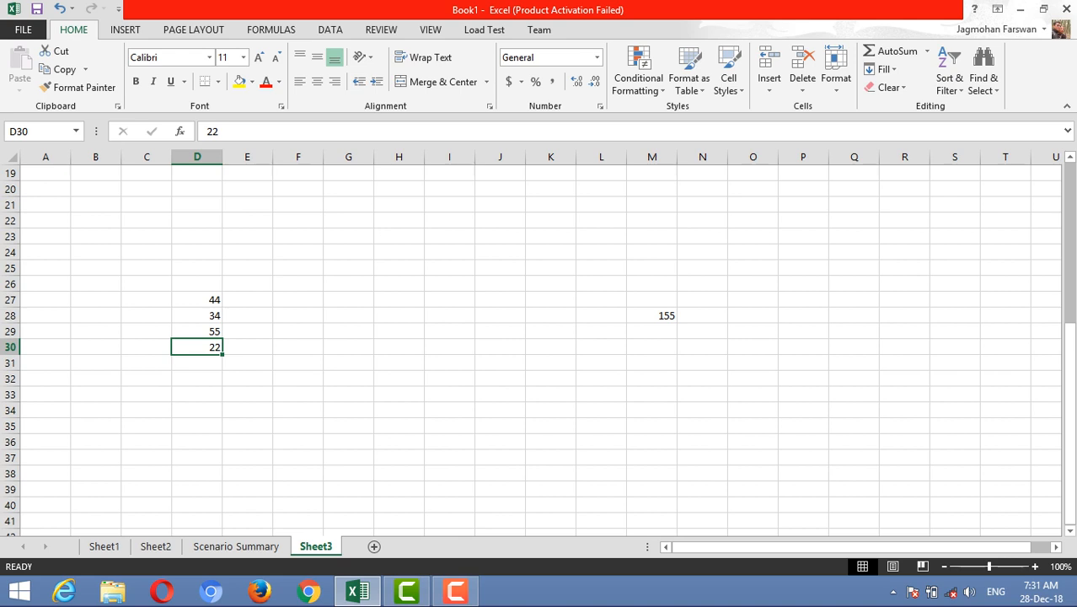
pyautogui.click(197, 316)
# Step: Label C27 as shoes and set its amount in D27 to 400
pyautogui.click(147, 300)
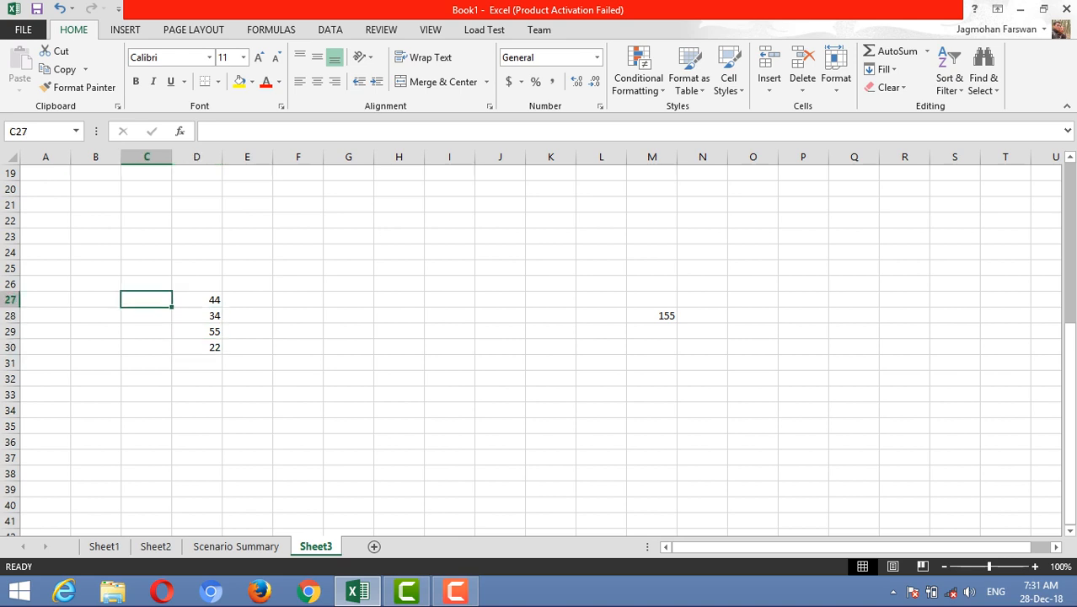
pyautogui.write('shoes')
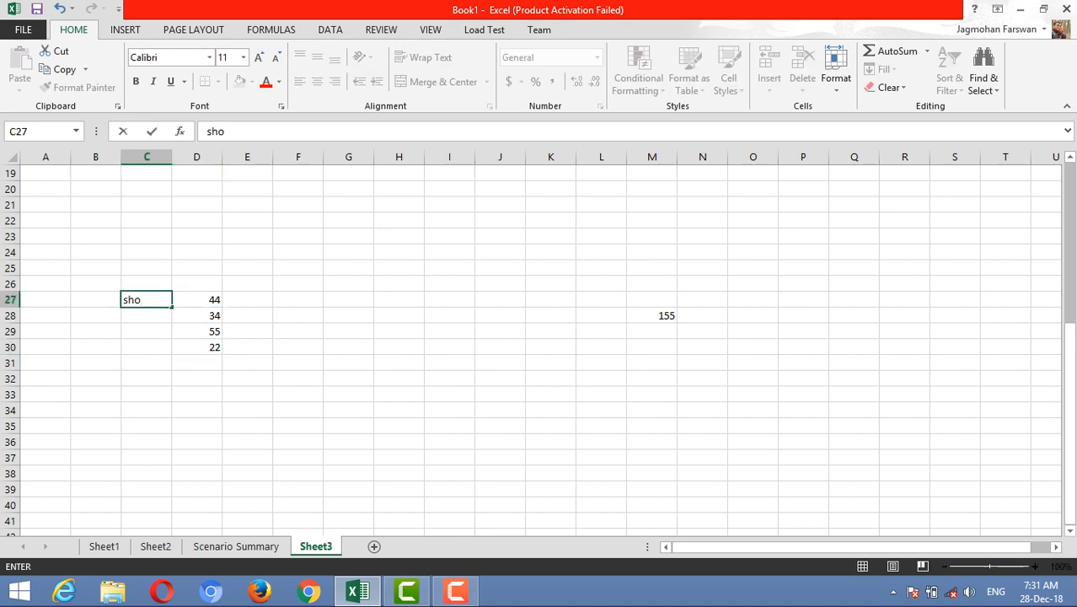
pyautogui.press('Return')
pyautogui.press('Up')
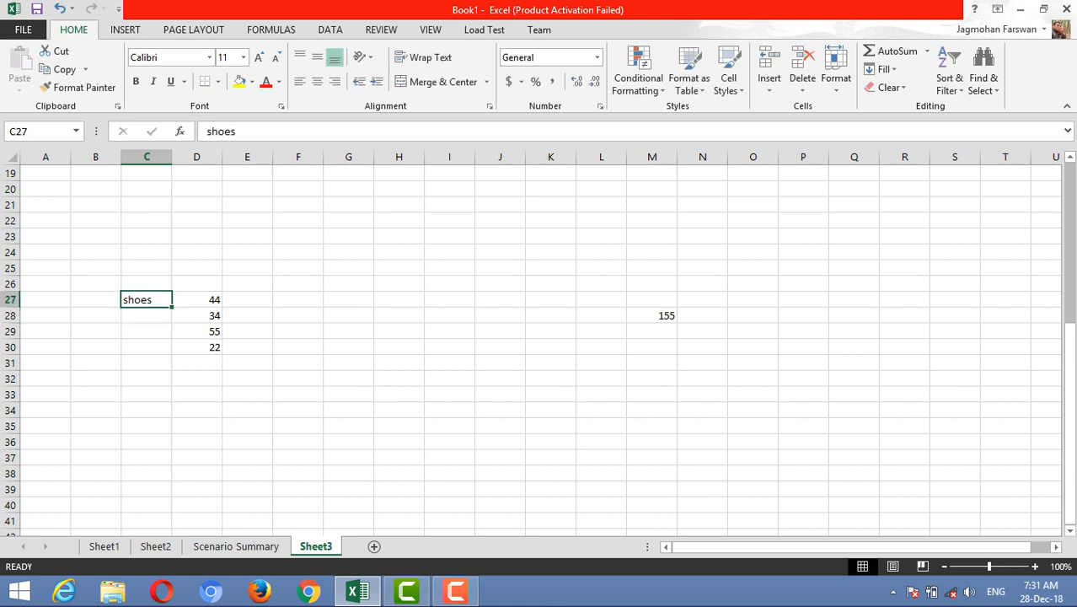
pyautogui.press('Right')
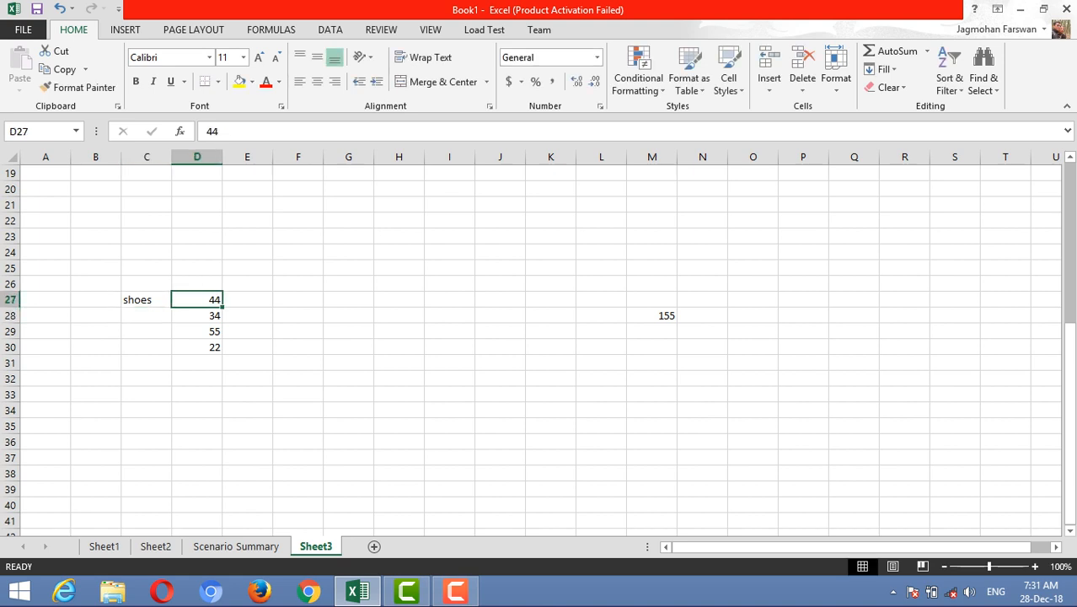
pyautogui.write('4000')
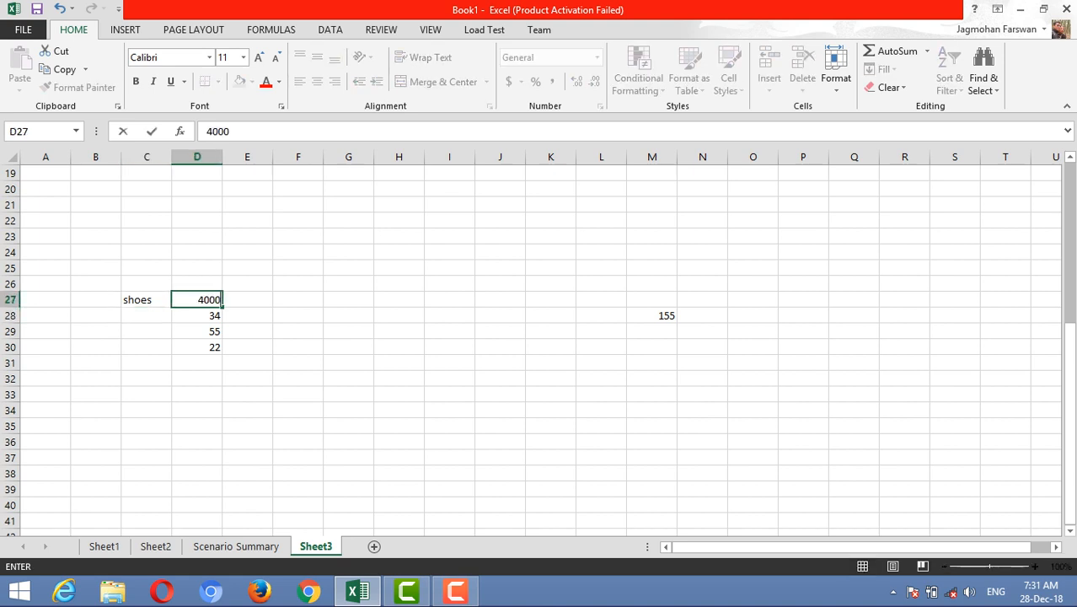
pyautogui.press('BackSpace')
pyautogui.press('Return')
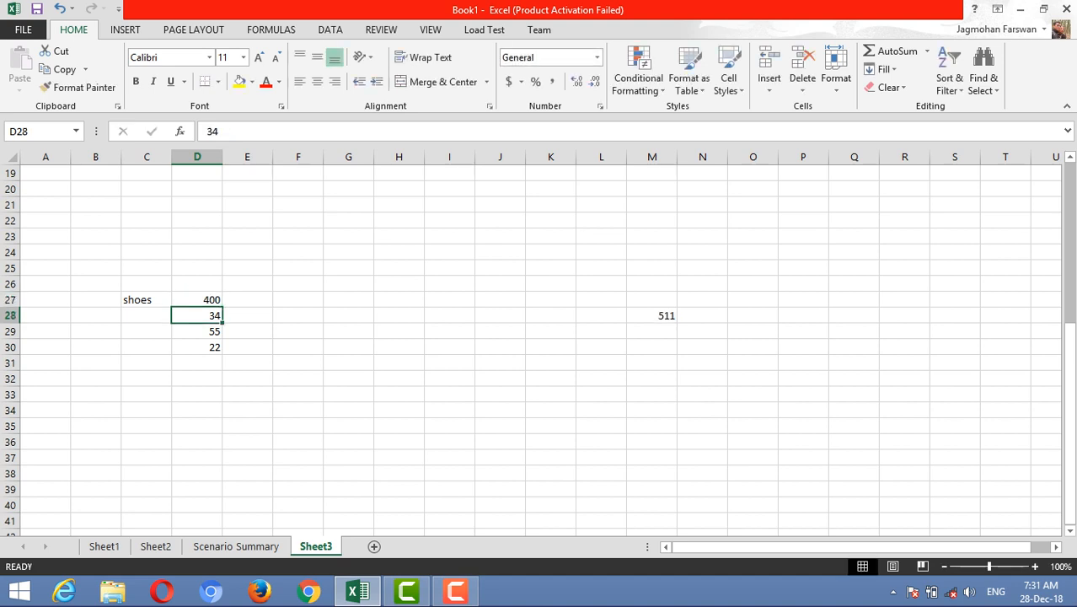
# Step: Label C28 as shirt and set its amount in D28 to 500
pyautogui.press('Left')
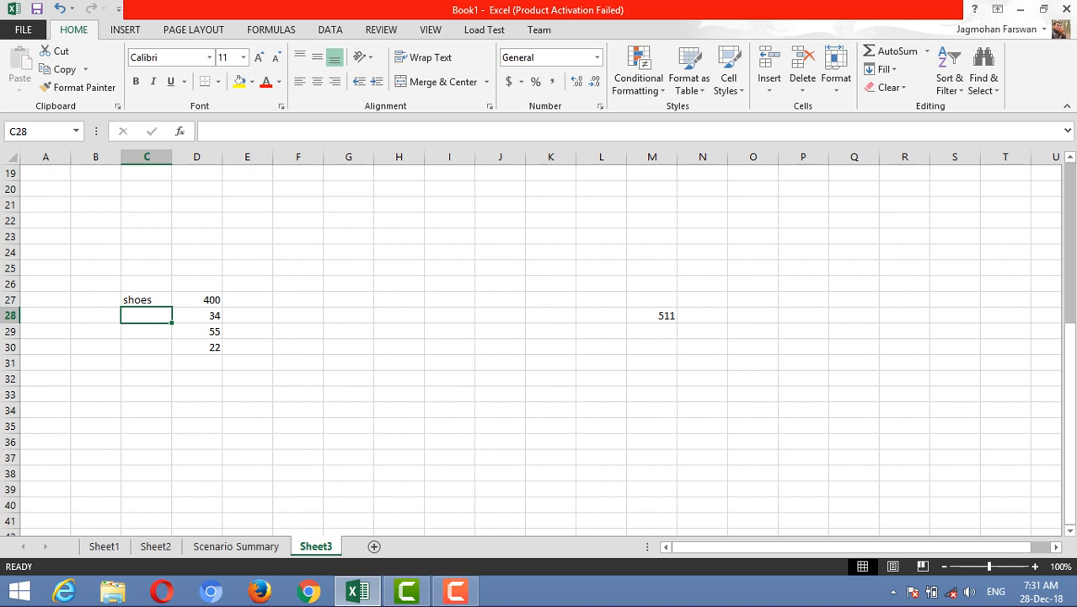
pyautogui.write('sh')
pyautogui.press('BackSpace')
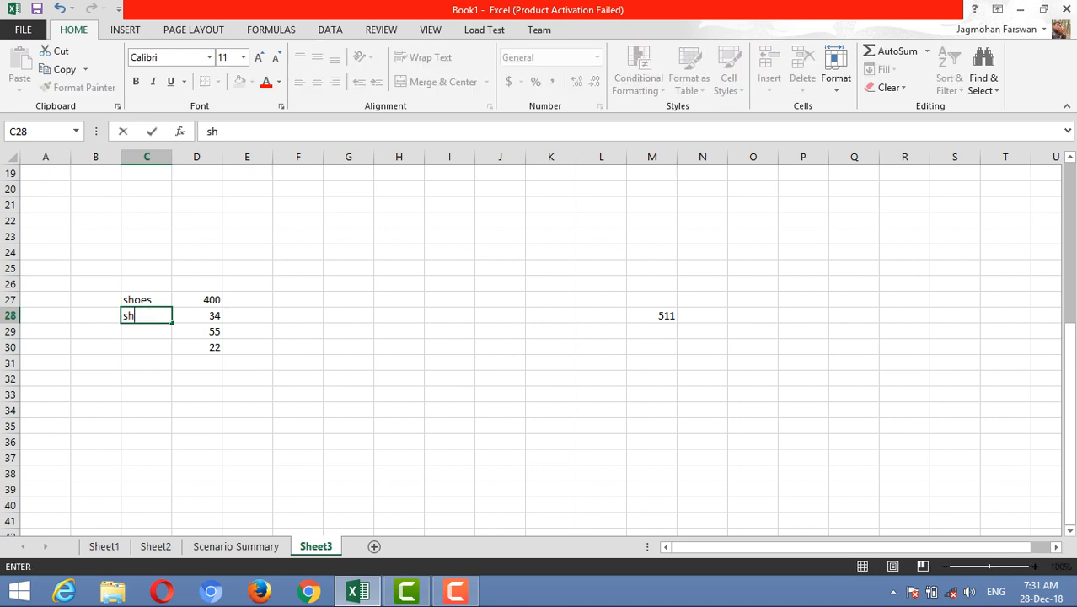
pyautogui.write('irt')
pyautogui.press('Return')
pyautogui.press('Up')
pyautogui.press('Right')
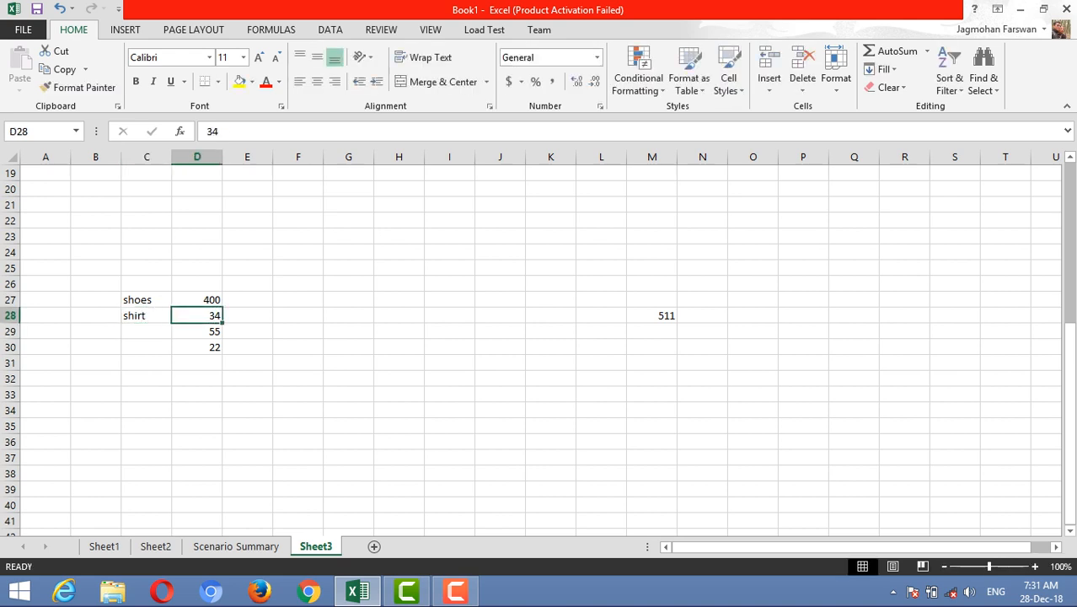
pyautogui.write('5000')
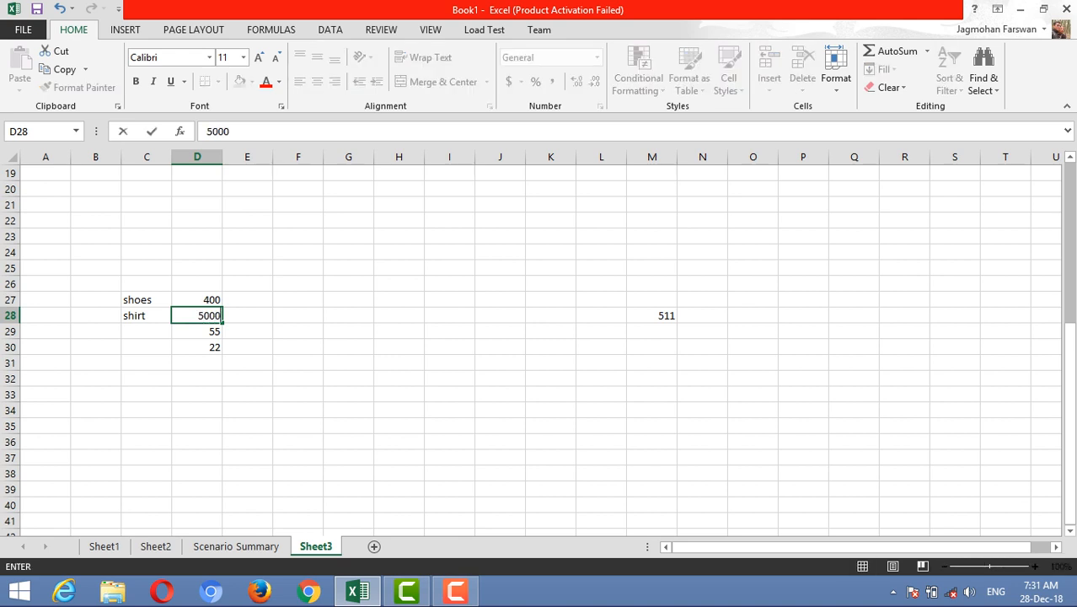
pyautogui.press('BackSpace')
pyautogui.press('Return')
pyautogui.press('Left')
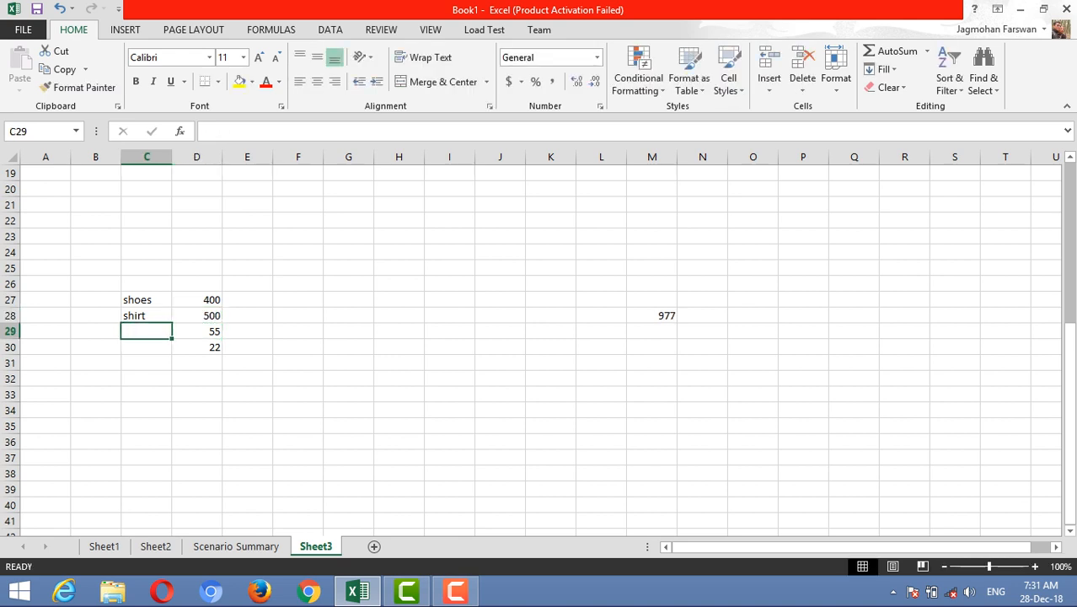
# Step: Label C29 as Jacket and set its amount in D29 to 600
pyautogui.write('Jacket')
pyautogui.press('Return')
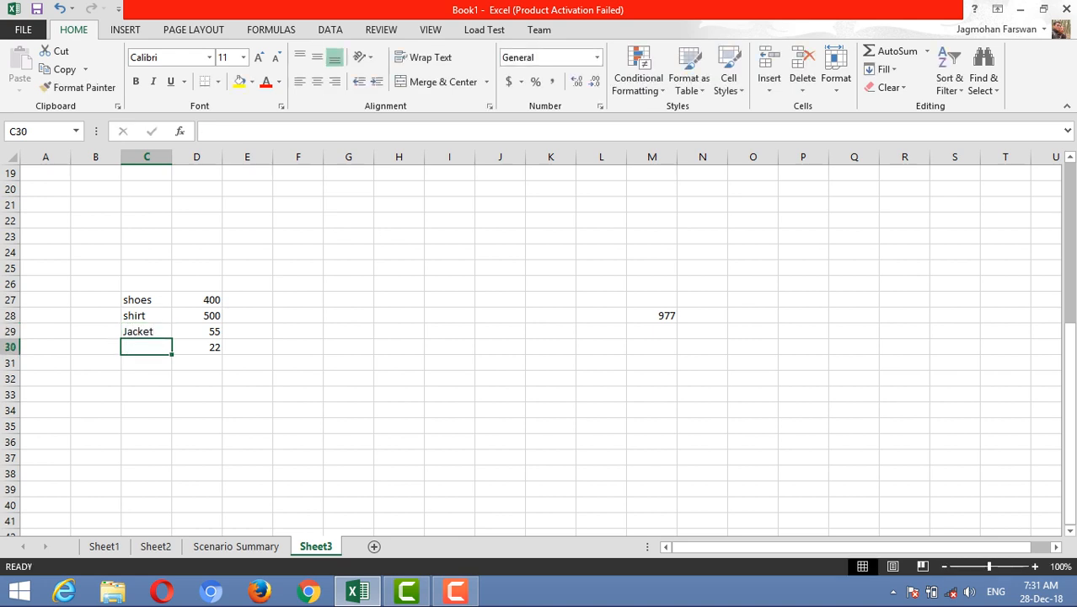
pyautogui.press('Up')
pyautogui.press('Right')
pyautogui.write('6000')
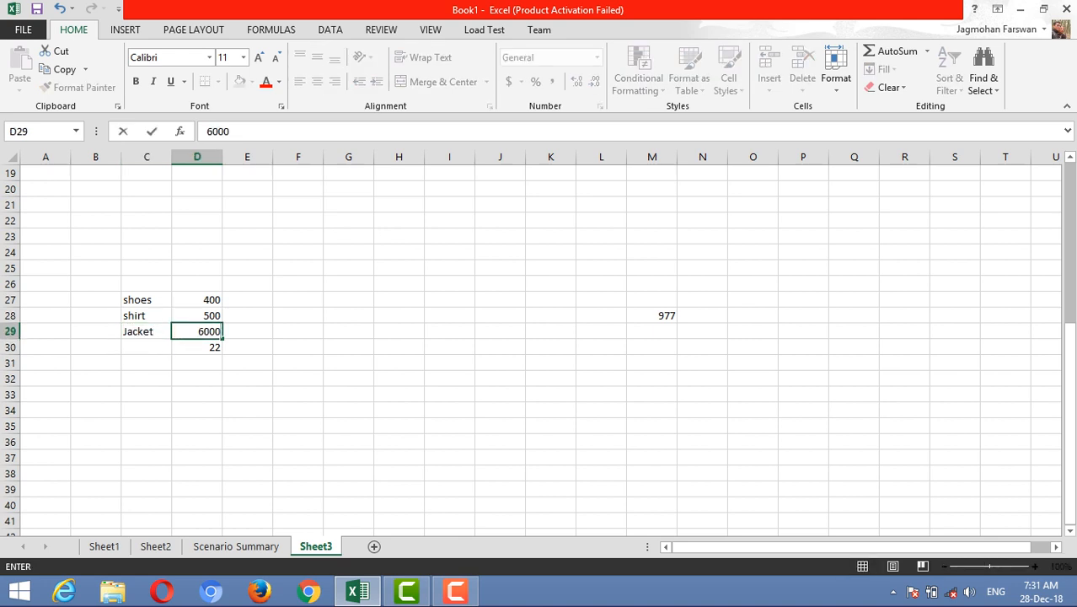
pyautogui.press('BackSpace')
pyautogui.press('Return')
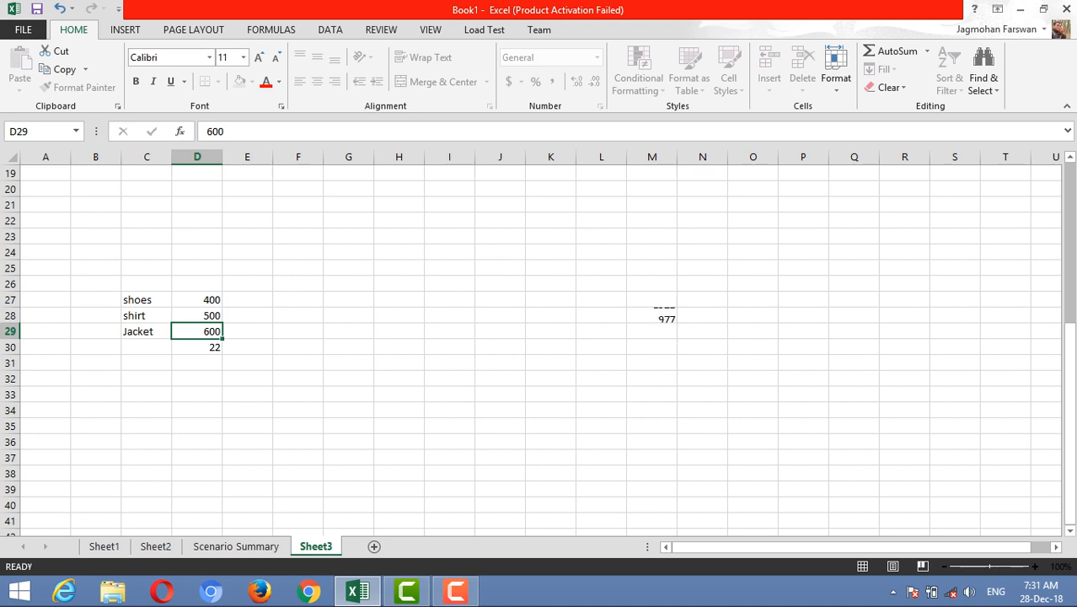
# Step: Label C30 as Hanky and set its amount in D30 to 50
pyautogui.press('Left')
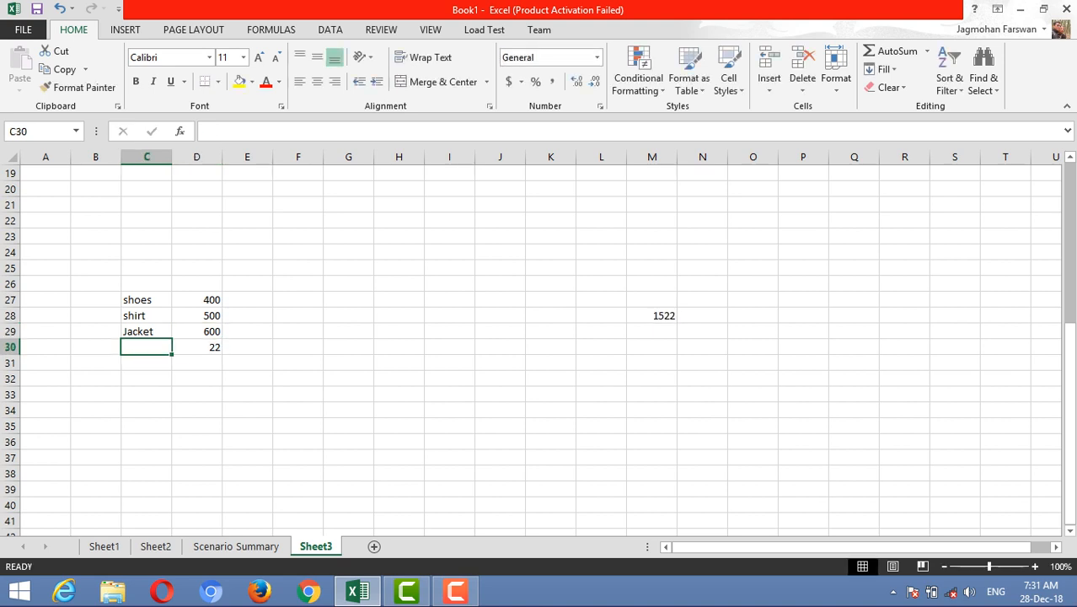
pyautogui.write('an')
pyautogui.press('BackSpace')
pyautogui.press('BackSpace')
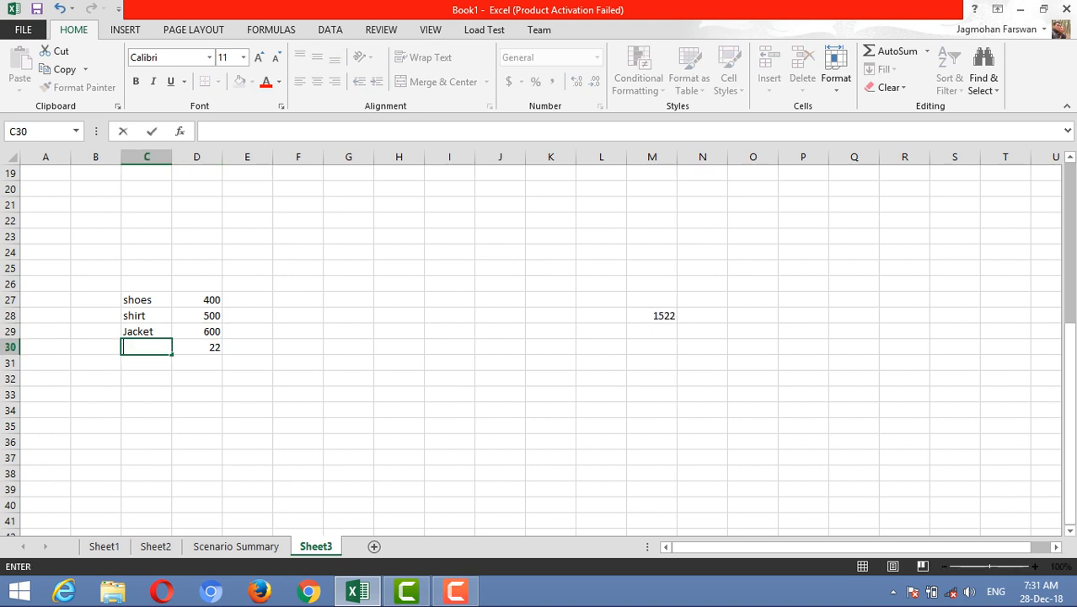
pyautogui.write('Hanky')
pyautogui.press('Return')
pyautogui.press('Up')
pyautogui.press('Right')
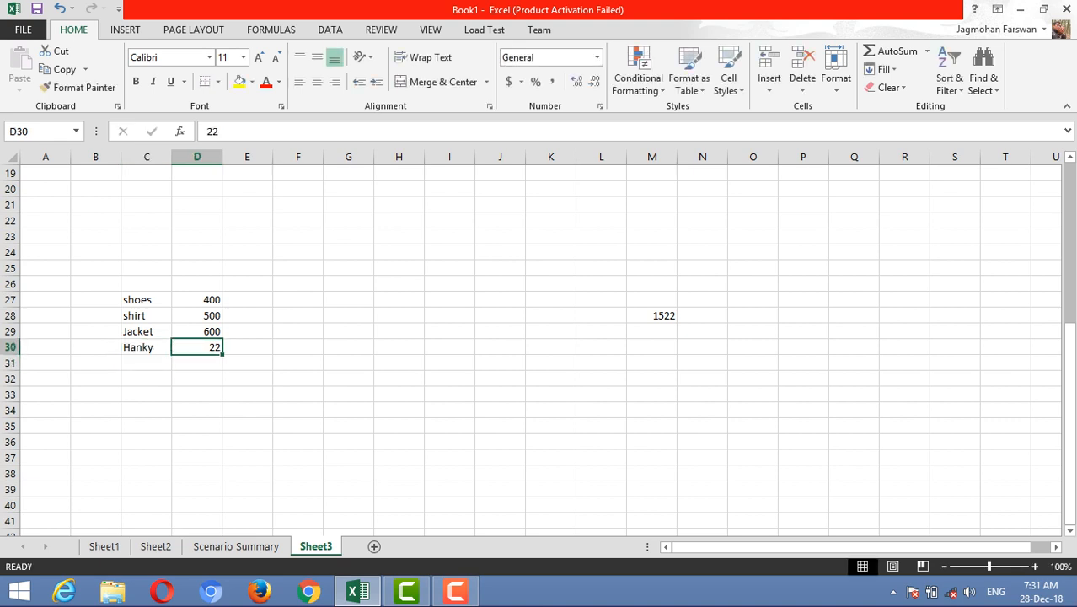
pyautogui.write('50')
pyautogui.press('Return')
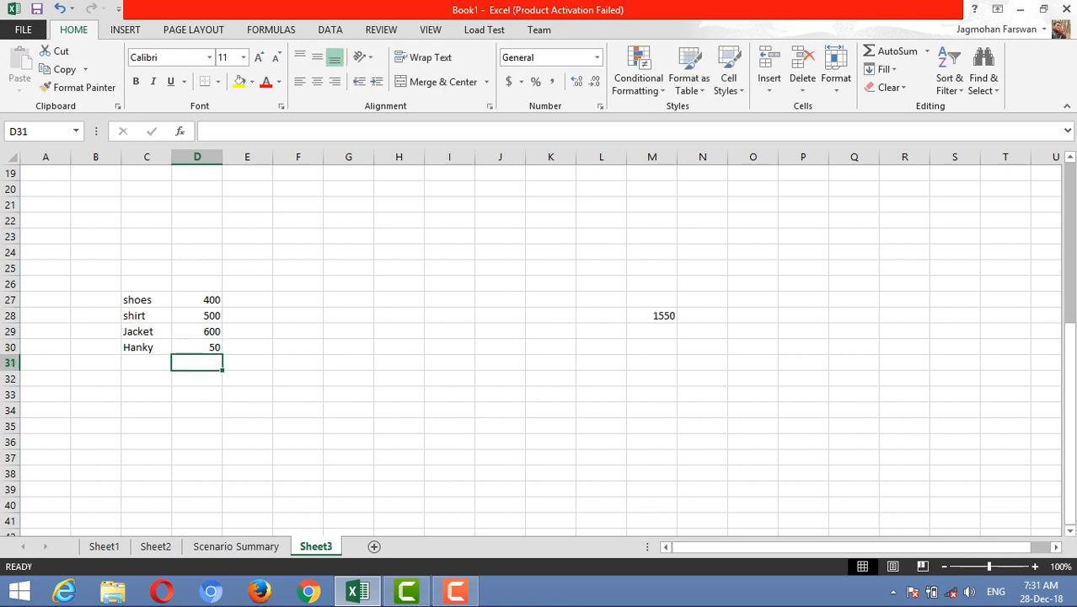
# Step: Check the total in M28 against the item amounts listed in column D
pyautogui.press('Up')
pyautogui.press('Up')
pyautogui.press('Right')
pyautogui.press('Right')
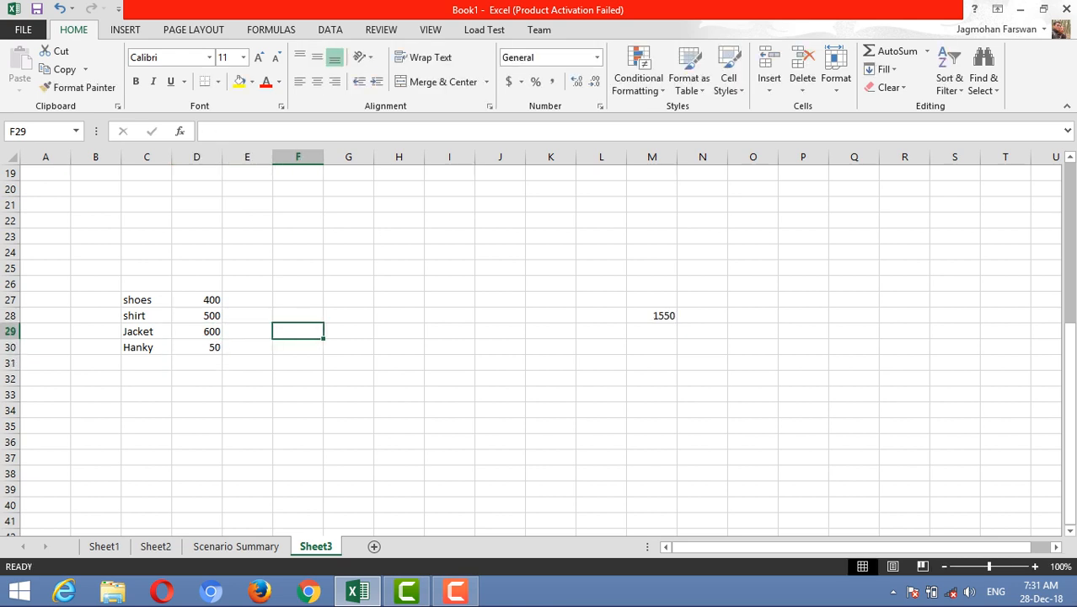
pyautogui.click(651, 316)
pyautogui.click(197, 331)
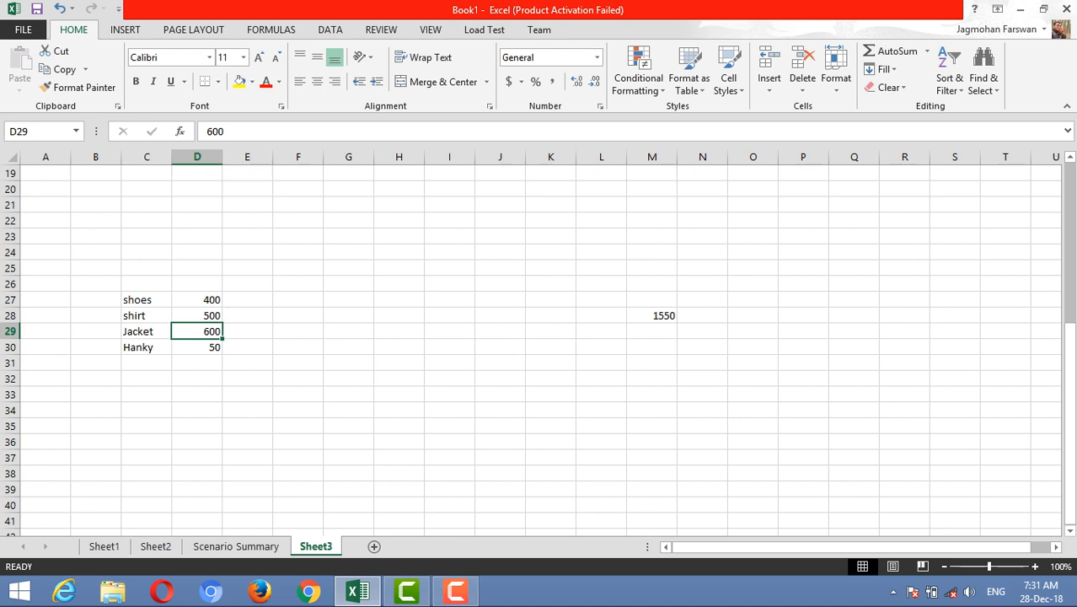
# Step: Start a Goal Seek on the total in M28, using the absolute reference $M$28 as the set cell
pyautogui.click(651, 316)
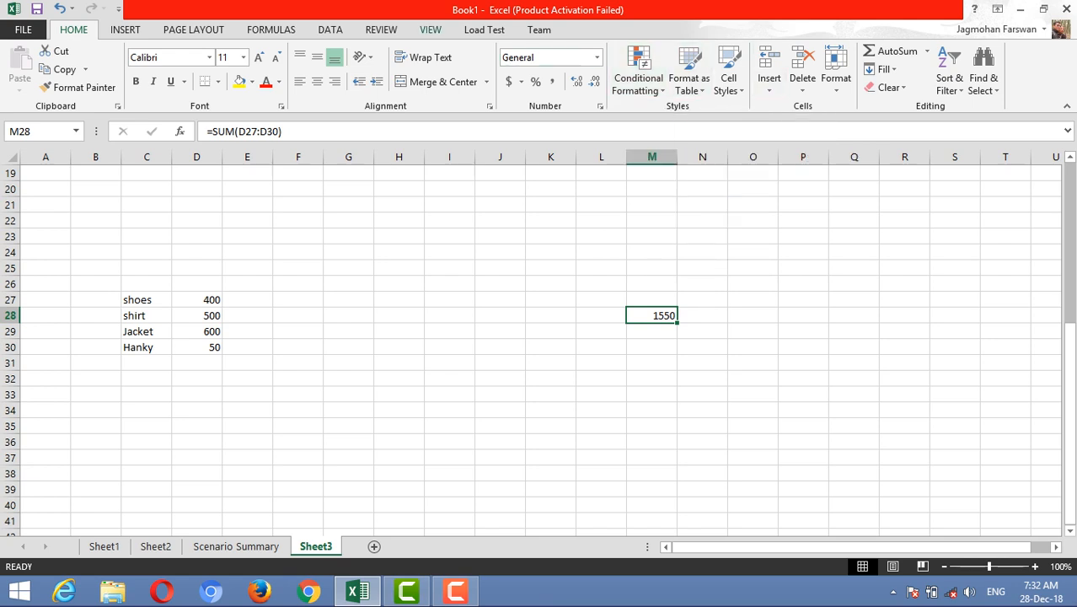
pyautogui.click(381, 30)
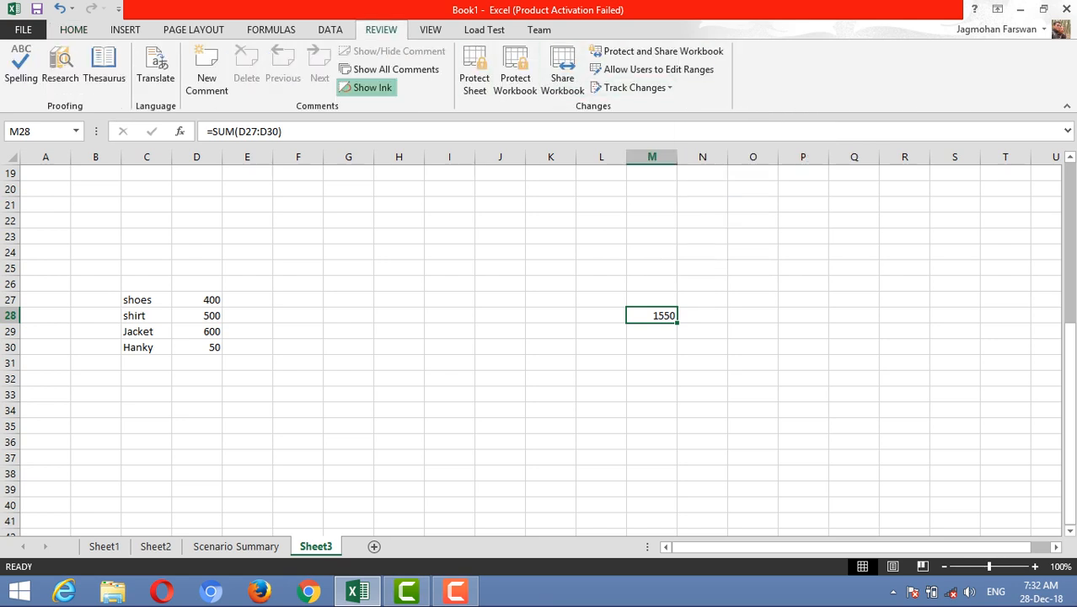
pyautogui.click(329, 30)
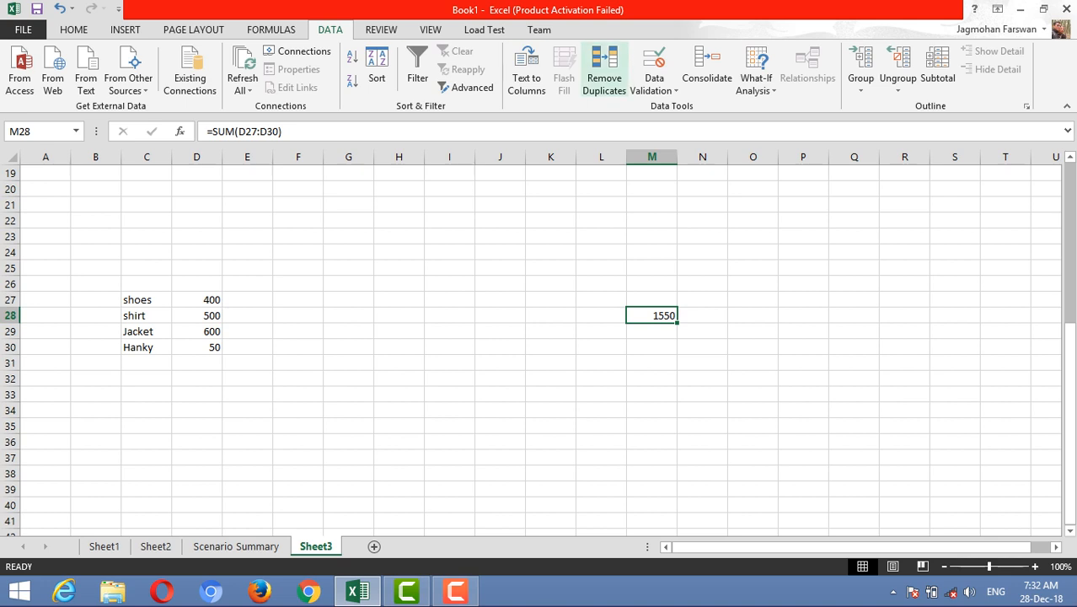
pyautogui.click(755, 84)
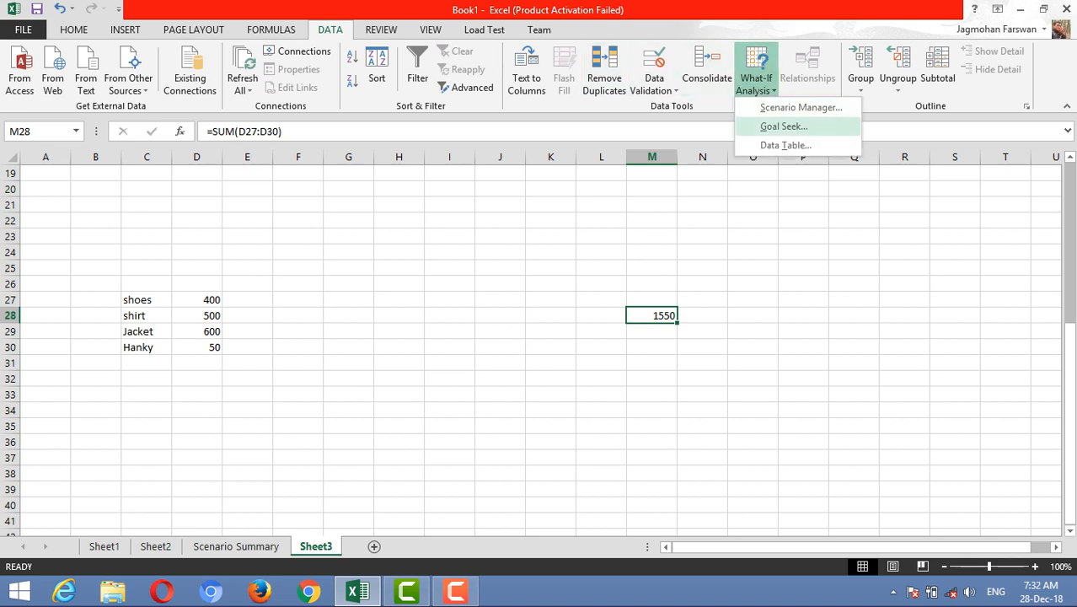
pyautogui.click(784, 125)
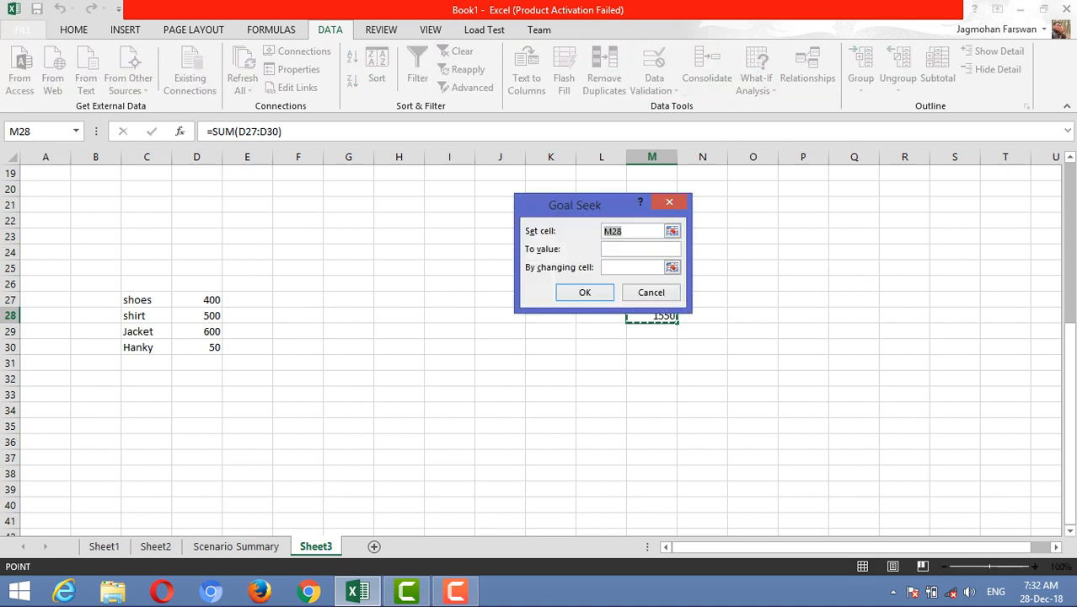
pyautogui.moveTo(575, 205); pyautogui.dragTo(563, 151)
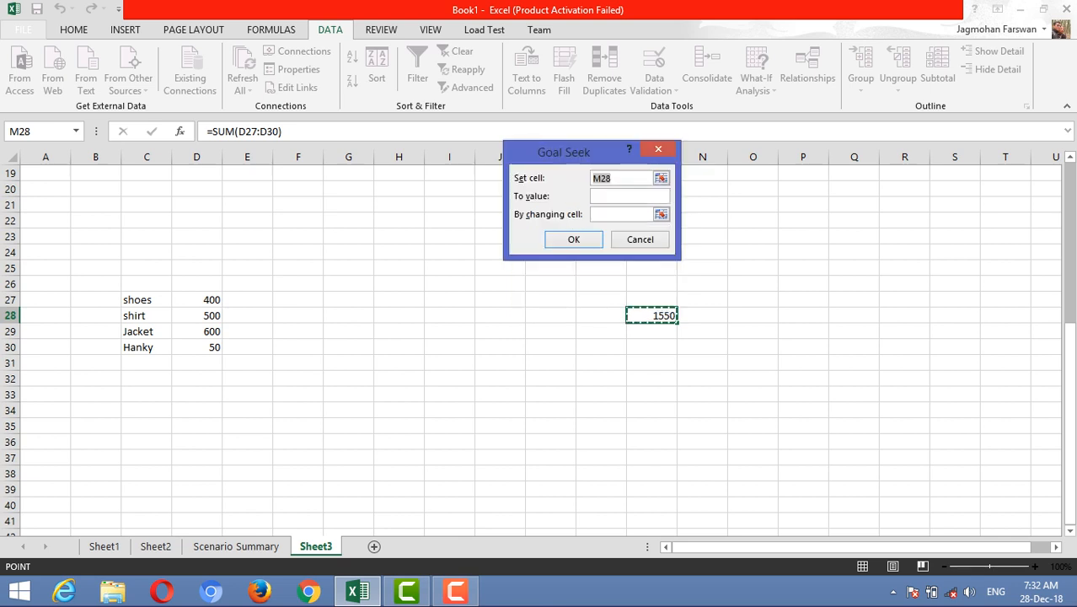
pyautogui.press('F4')
pyautogui.click(630, 196)
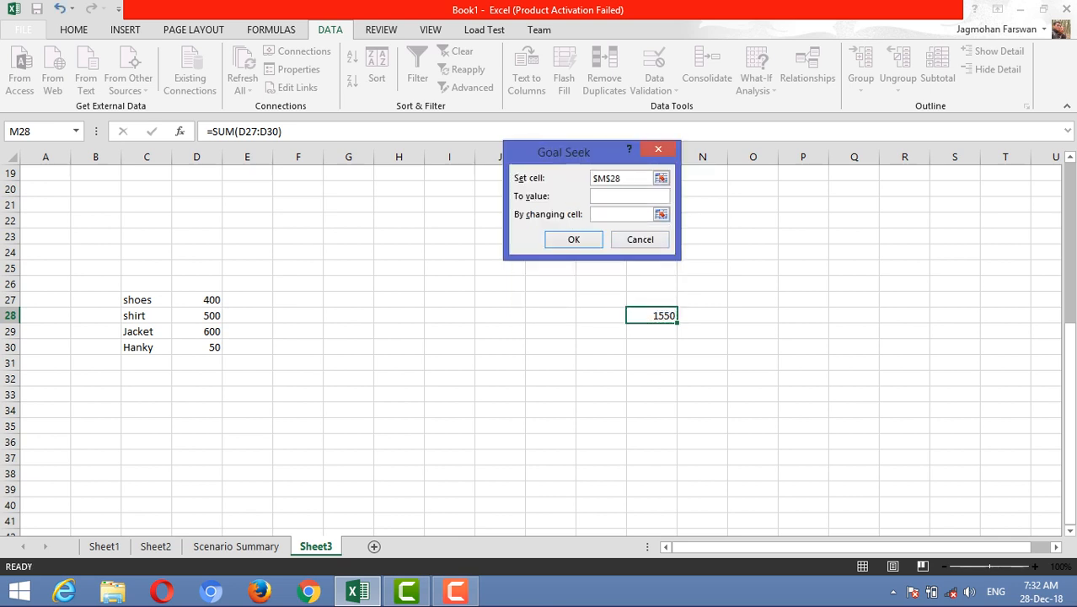
# Step: Seek a total of 2000 by changing the shoes amount in D27, and accept the solution
pyautogui.write('20')
pyautogui.press('BackSpace')
pyautogui.write('000')
pyautogui.click(621, 214)
pyautogui.click(198, 300)
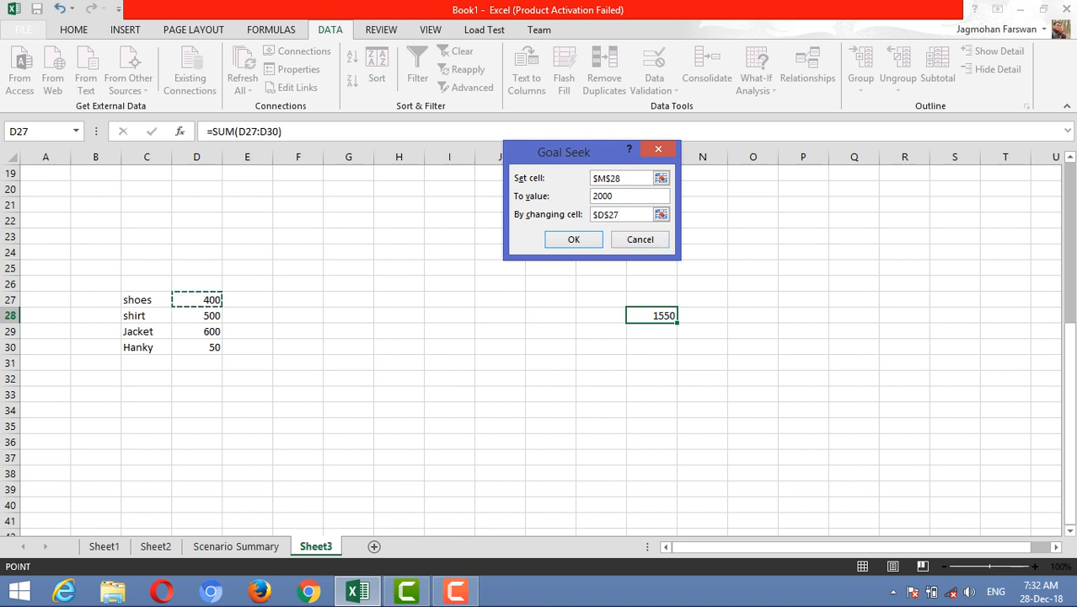
pyautogui.press('Return')
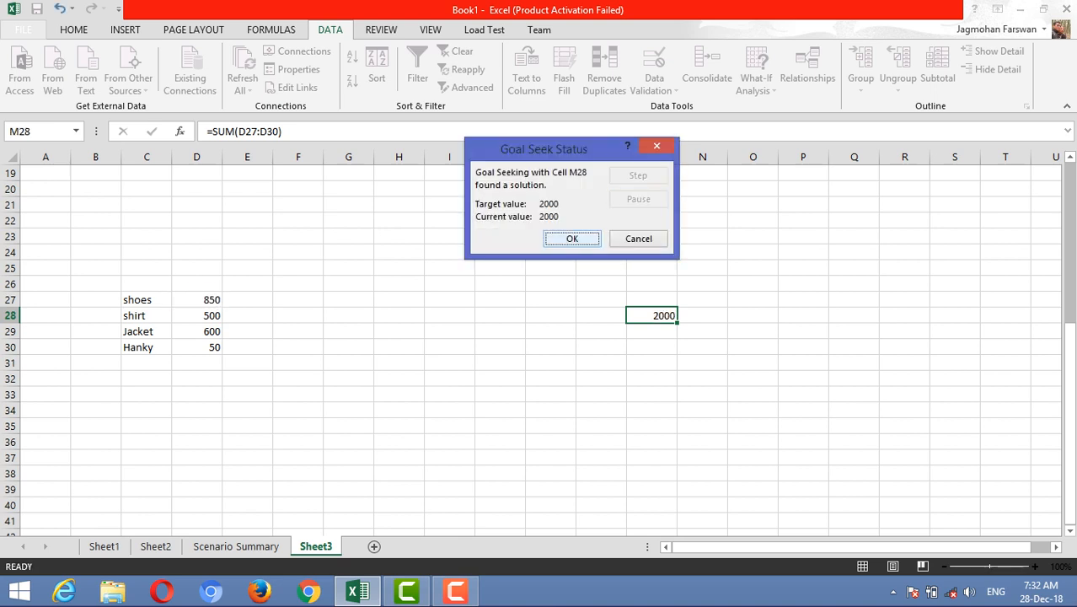
pyautogui.press('Return')
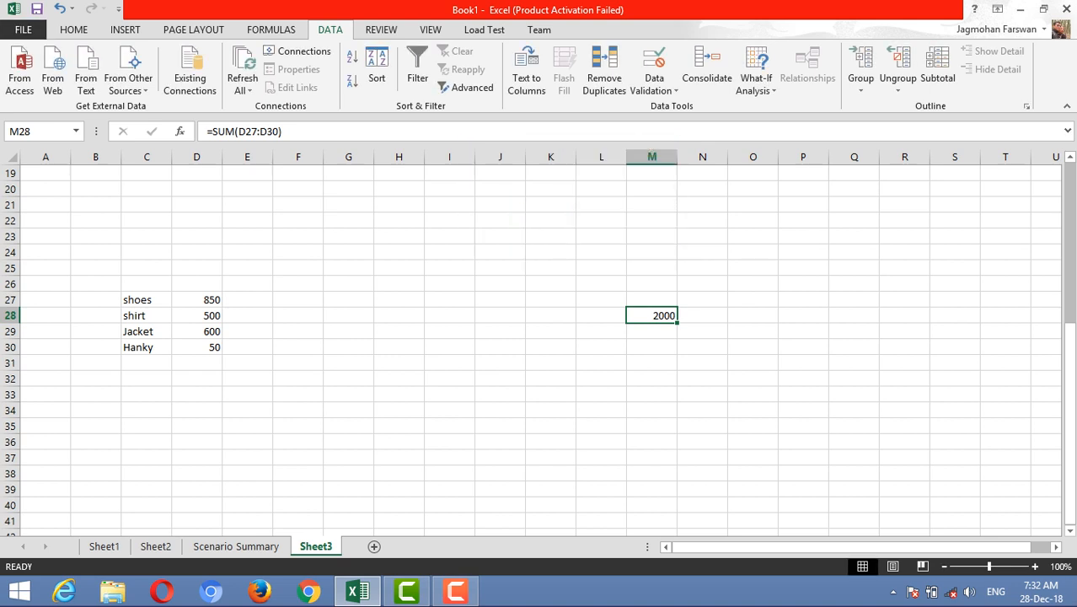
# Step: Review the amounts in D27:D30, the total in M28 and the available What-If Analysis tools
pyautogui.click(398, 378)
pyautogui.moveTo(197, 300); pyautogui.dragTo(197, 347)
pyautogui.click(348, 315)
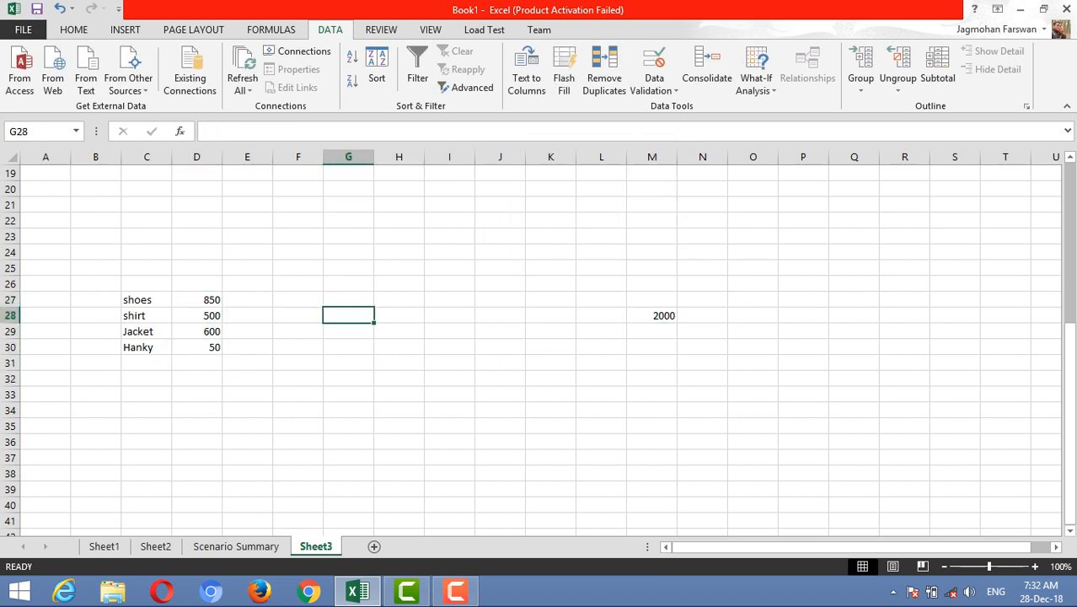
pyautogui.click(651, 315)
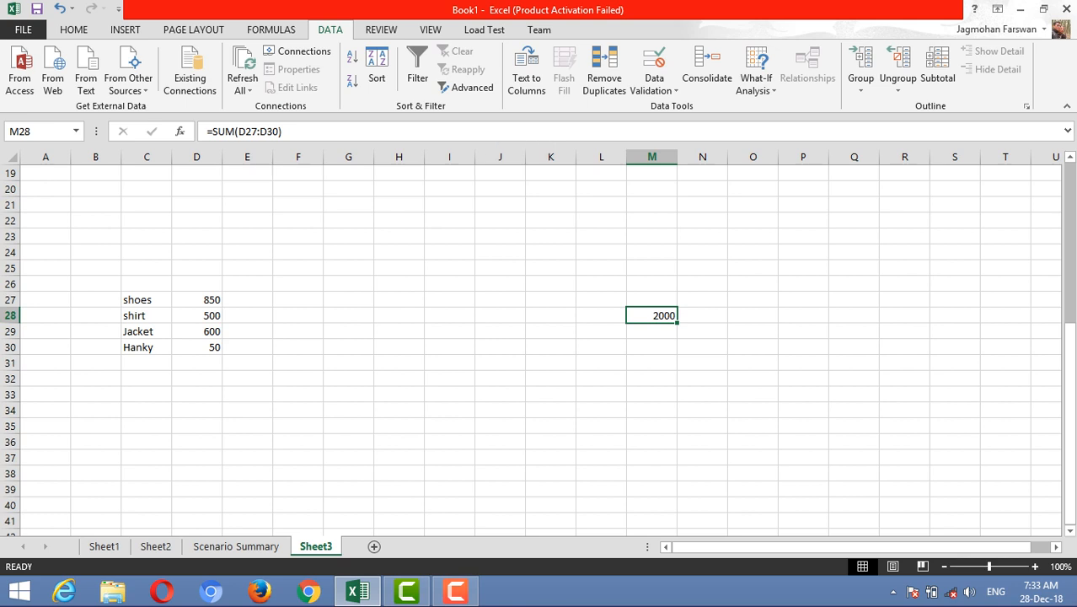
pyautogui.click(756, 80)
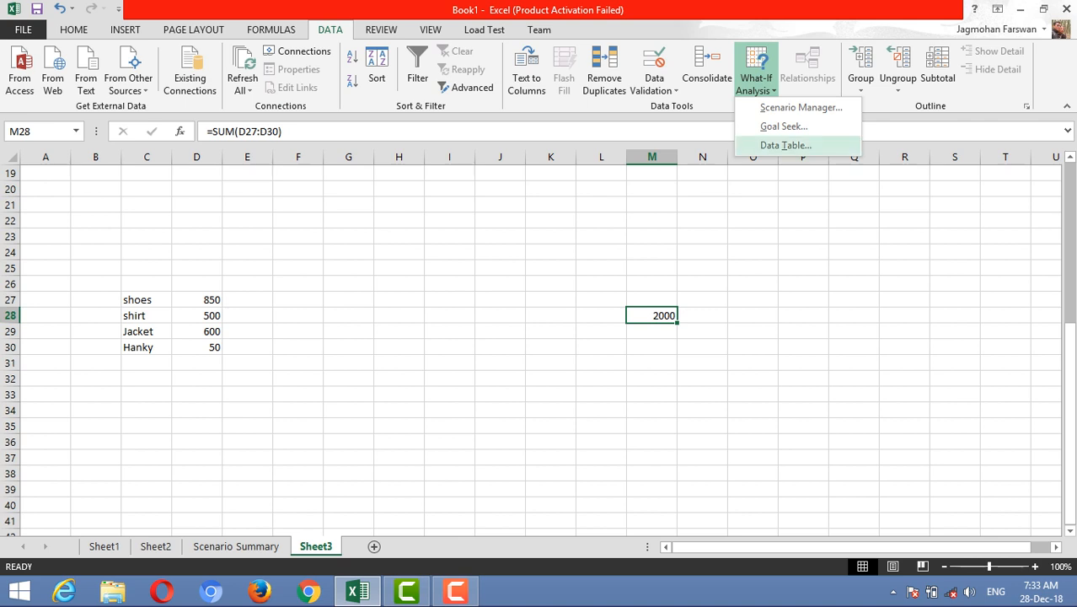
pyautogui.press('Escape')
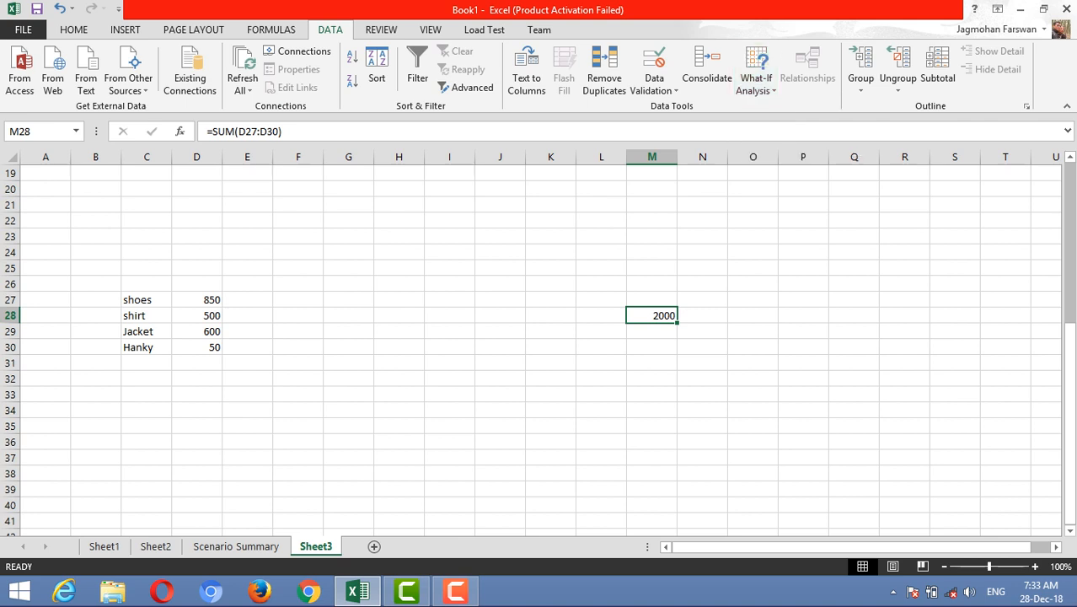
# Step: Enter the label item in C39, in the empty area below the shopping list
pyautogui.scroll(-4, 539, 349)
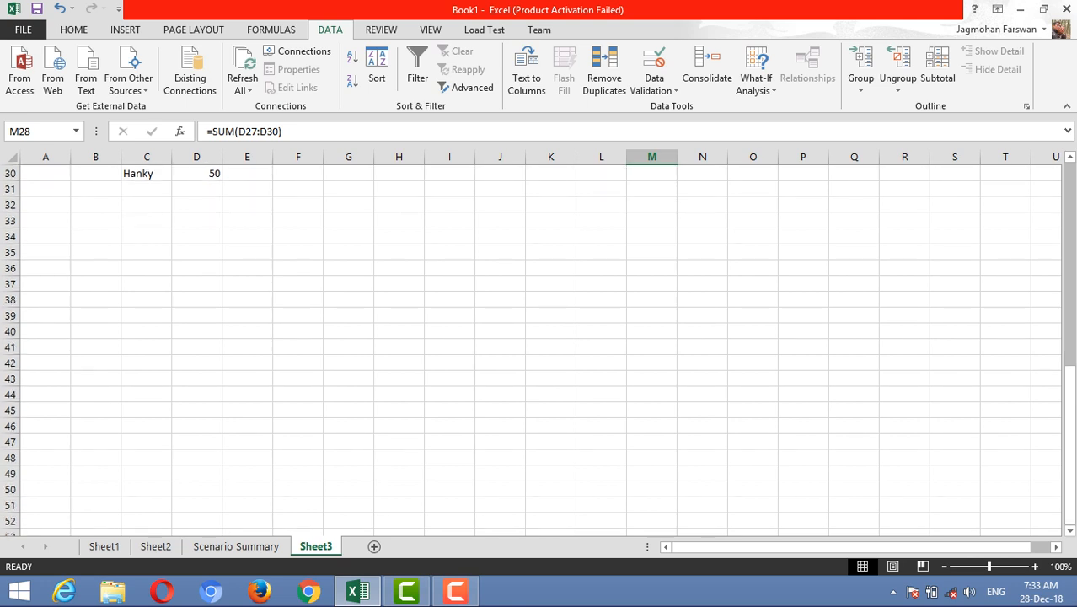
pyautogui.click(147, 315)
pyautogui.press('Left')
pyautogui.press('Left')
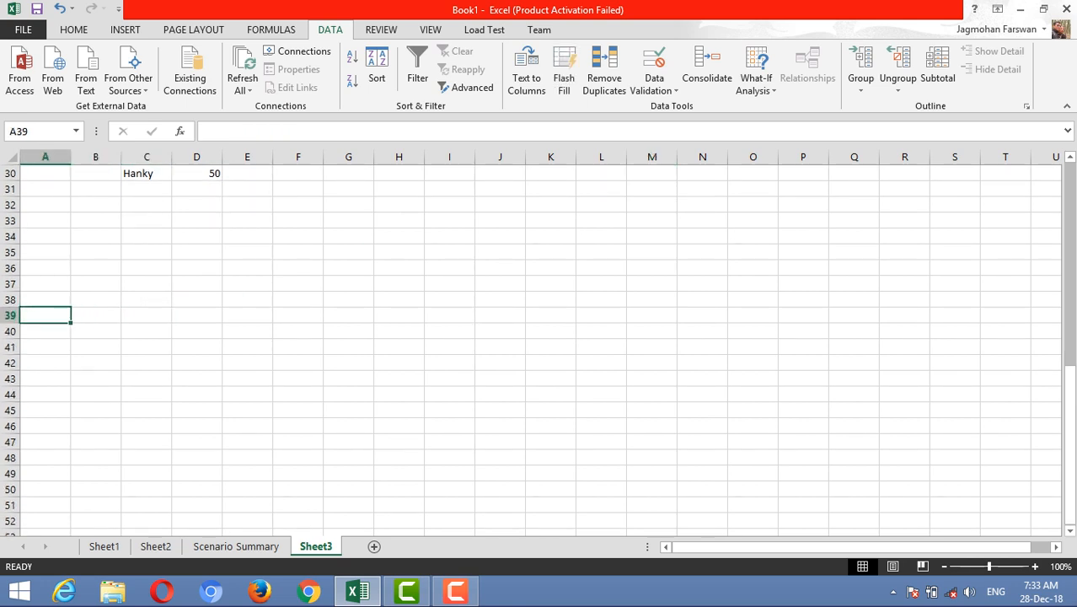
pyautogui.press('Right')
pyautogui.press('Right')
pyautogui.write('item')
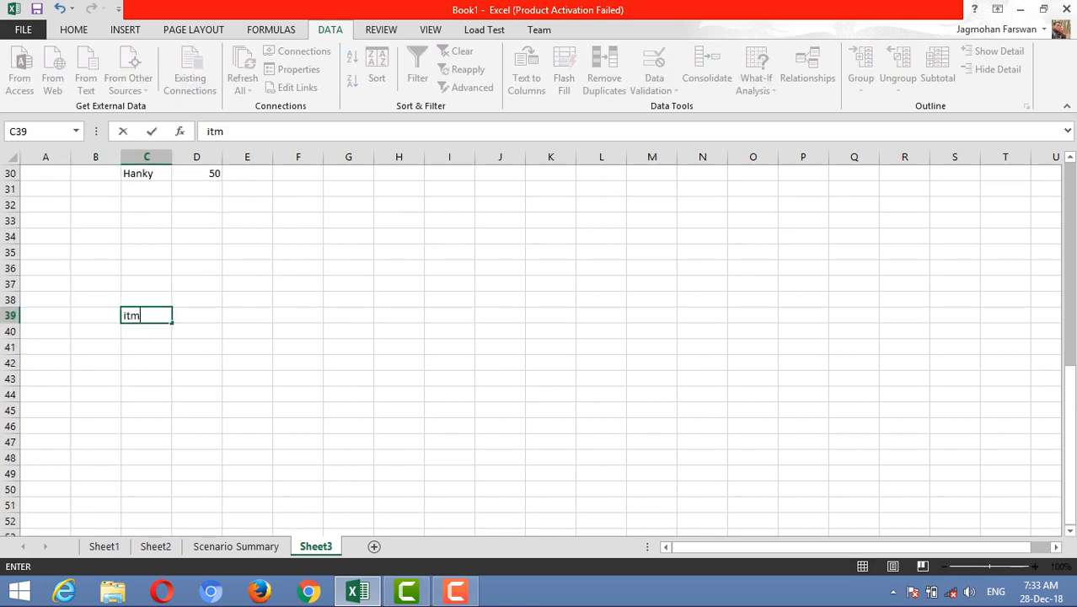
pyautogui.press('BackSpace')
pyautogui.press('BackSpace')
pyautogui.write('em')
pyautogui.press('Return')
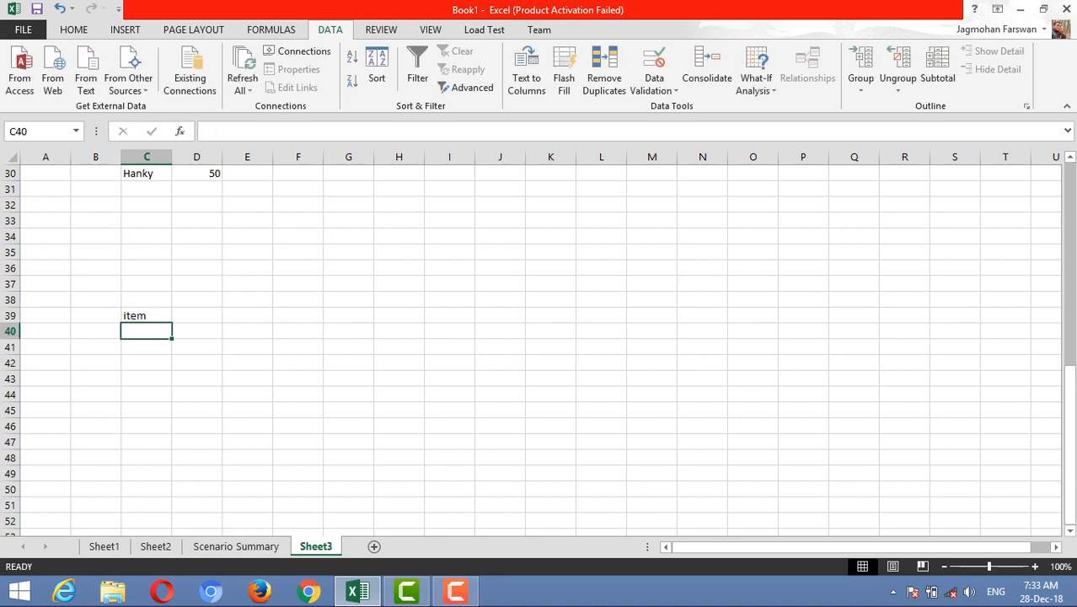
# Step: Examine the income entry and its amount in the monthly expenses table at the start of the sheet
pyautogui.scroll(10, 541, 350)
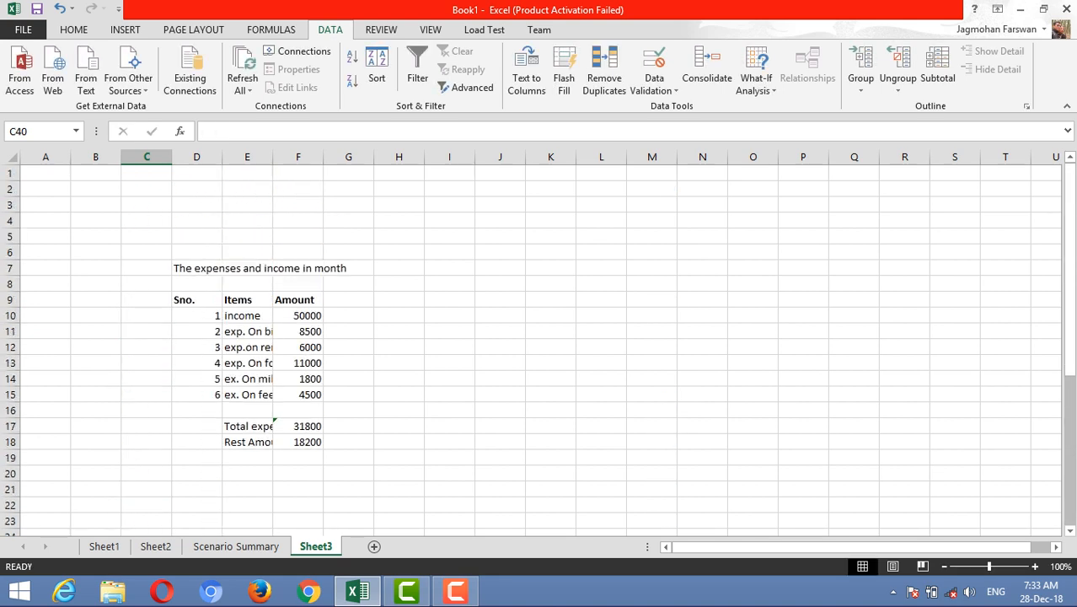
pyautogui.click(247, 315)
pyautogui.click(298, 315)
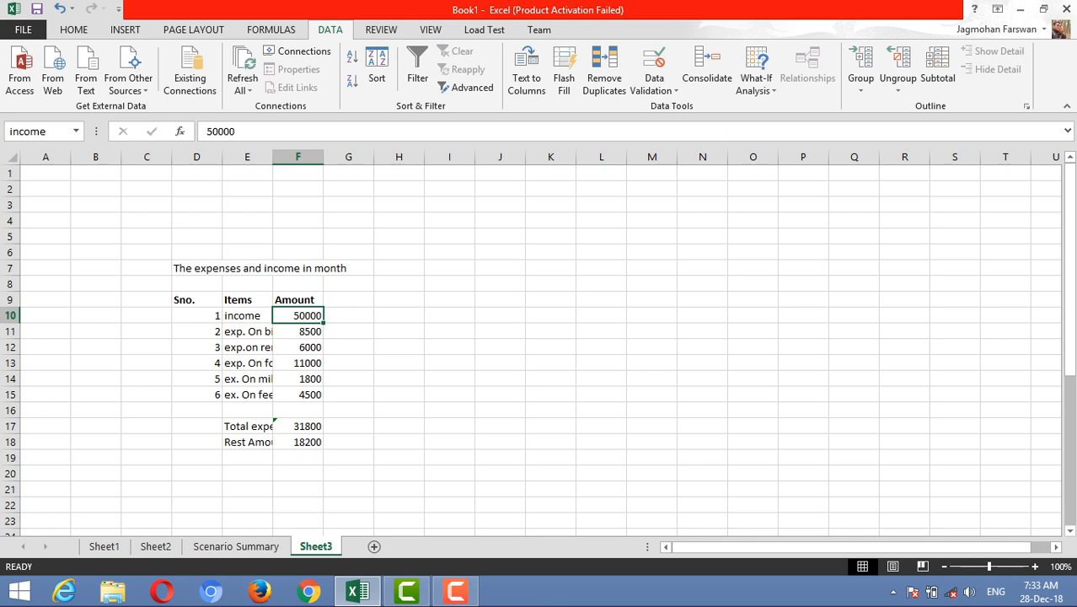
pyautogui.scroll(-10, 541, 350)
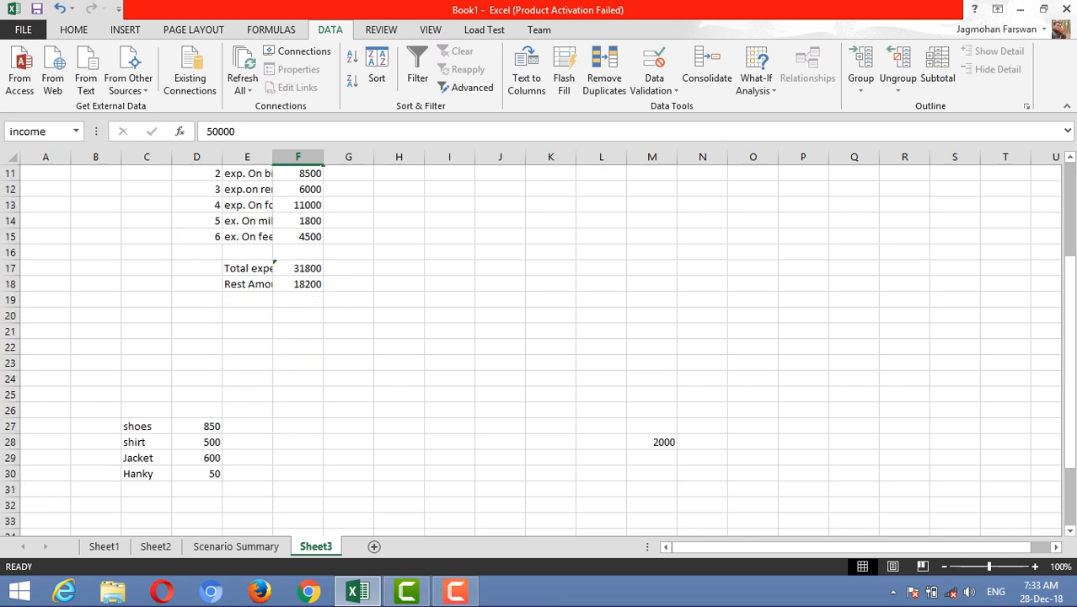
# Step: Enter 2 in D39 as the value for item
pyautogui.click(147, 300)
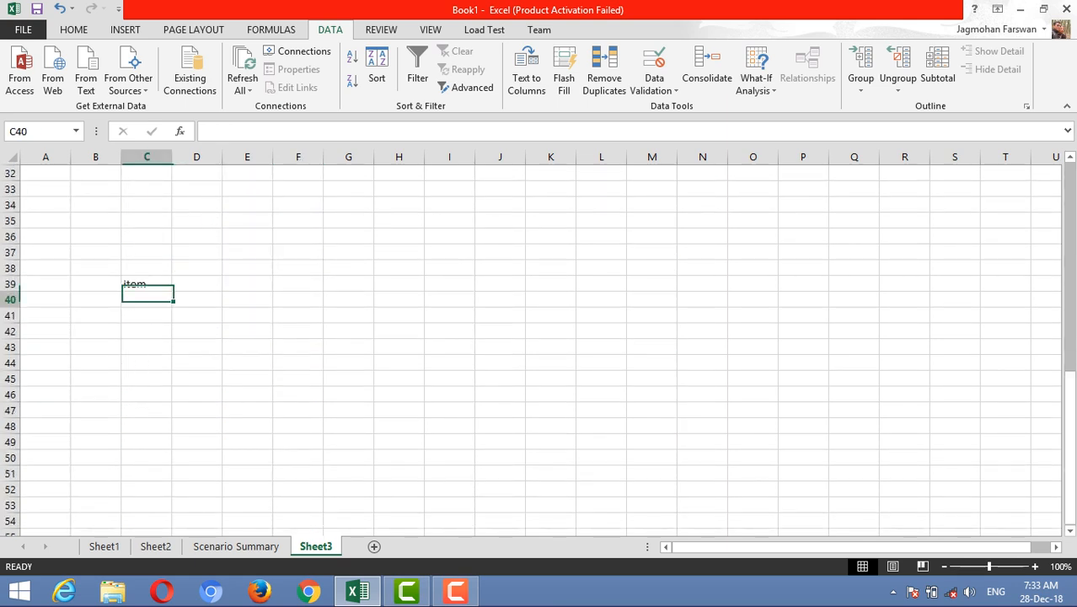
pyautogui.press('Left')
pyautogui.press('Up')
pyautogui.press('Right')
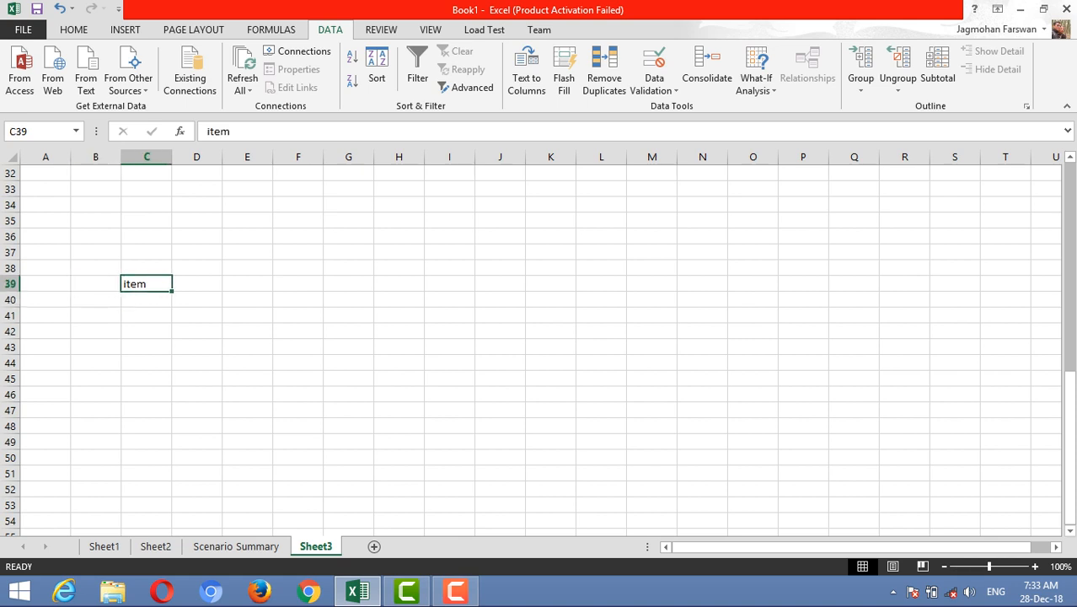
pyautogui.press('Down')
pyautogui.press('Up')
pyautogui.press('Right')
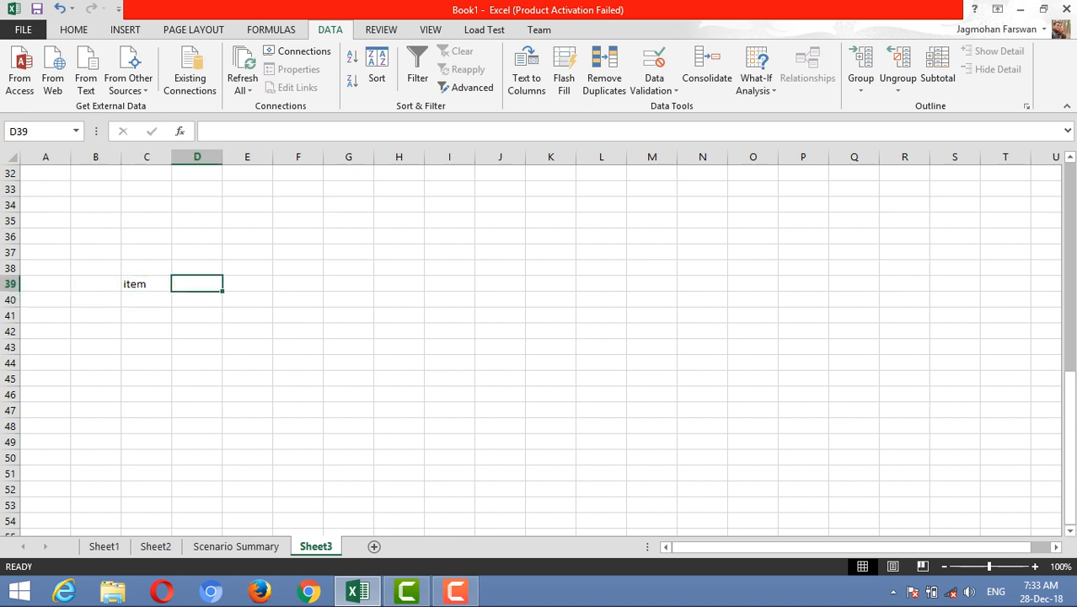
pyautogui.write('2')
pyautogui.press('Return')
pyautogui.press('Left')
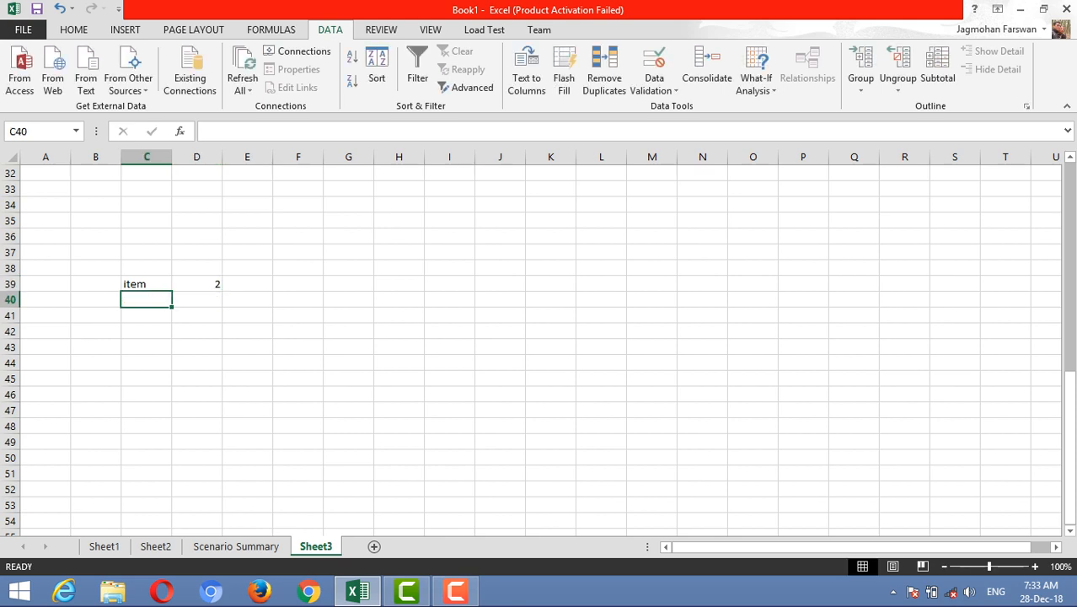
# Step: Enter the label price in C40, directly below the item label
pyautogui.write('rall')
pyautogui.press('BackSpace')
pyautogui.press('BackSpace')
pyautogui.press('BackSpace')
pyautogui.press('BackSpace')
pyautogui.write('p')
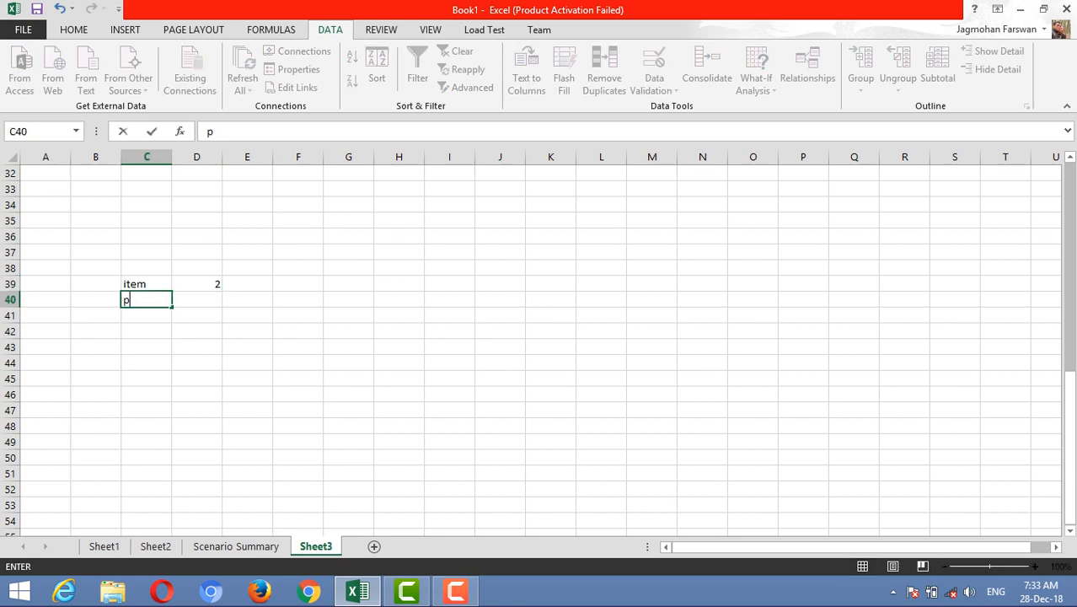
pyautogui.write('rice')
pyautogui.press('Return')
# Step: Enter 200 in D40 as the value for price
pyautogui.press('Up')
pyautogui.press('Right')
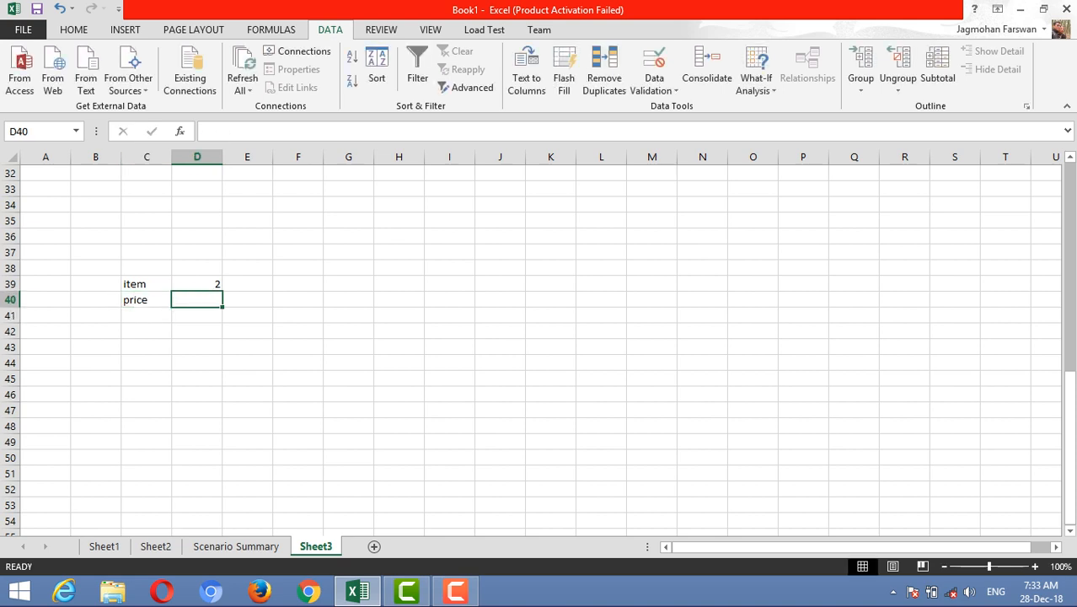
pyautogui.write('200')
pyautogui.press('Return')
pyautogui.press('Left')
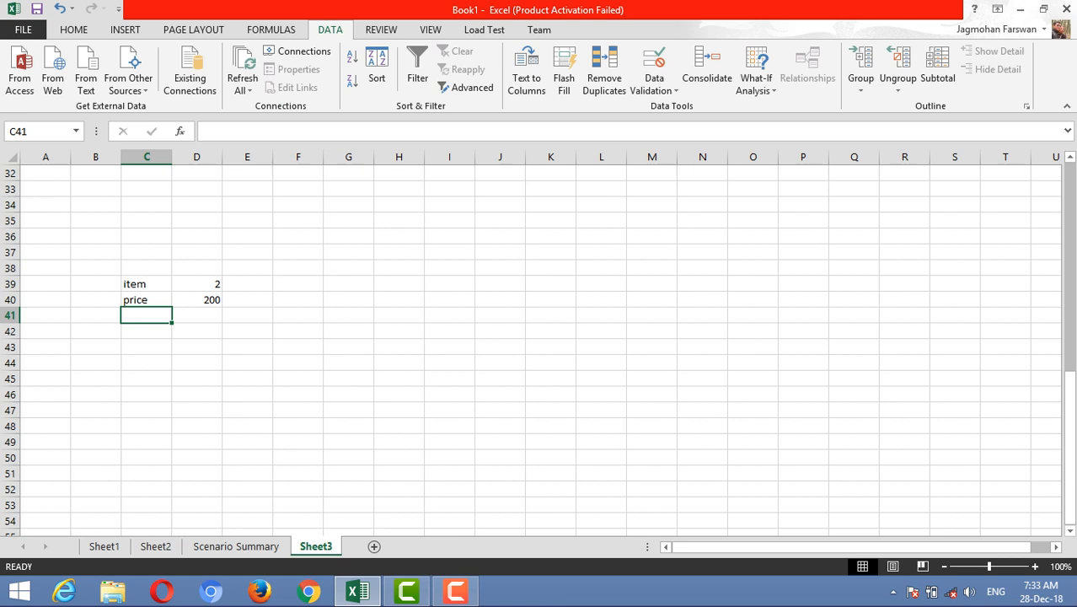
pyautogui.write('dis')
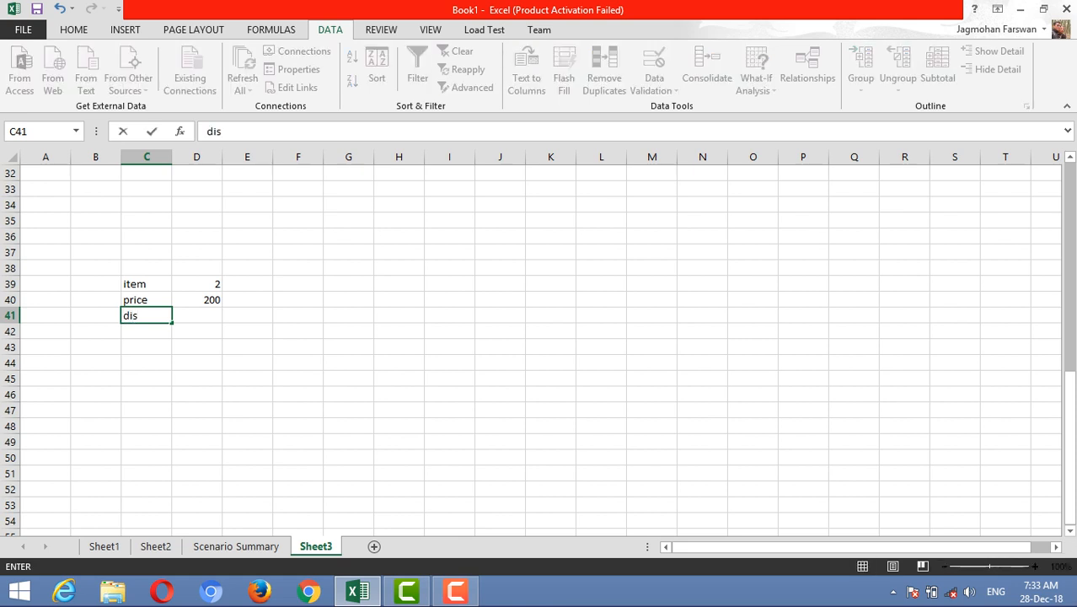
pyautogui.press('BackSpace')
pyautogui.press('BackSpace')
pyautogui.press('BackSpace')
pyautogui.press('Escape')
pyautogui.press('Up')
pyautogui.press('Up')
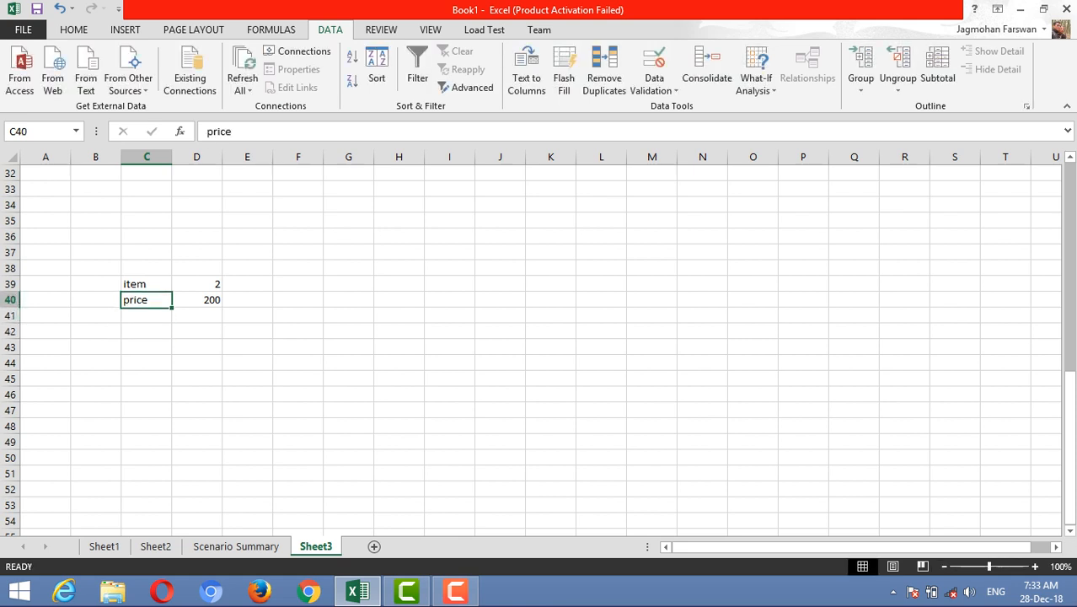
pyautogui.press('Right')
pyautogui.press('Right')
pyautogui.press('Left')
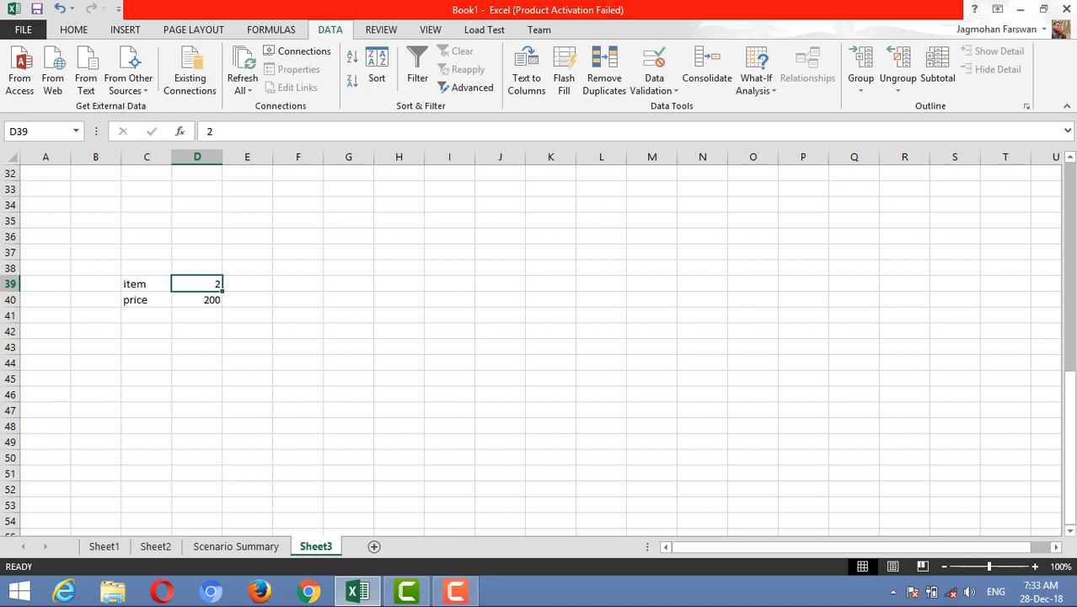
# Step: Enter the label items in C48, in the empty area below the item and price values
pyautogui.click(146, 425)
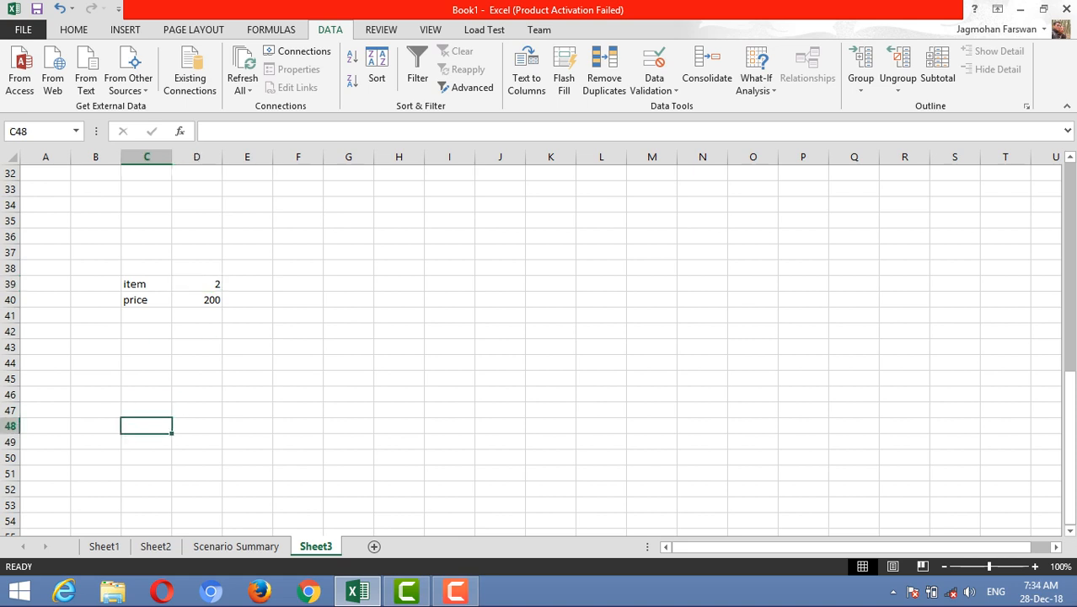
pyautogui.hotkey('shift', 'Down')
pyautogui.hotkey('shift', 'Down')
pyautogui.hotkey('shift', 'Down')
pyautogui.hotkey('shift', 'Down')
pyautogui.hotkey('shift', 'Down')
pyautogui.hotkey('shift', 'Down')
pyautogui.hotkey('shift', 'Down')
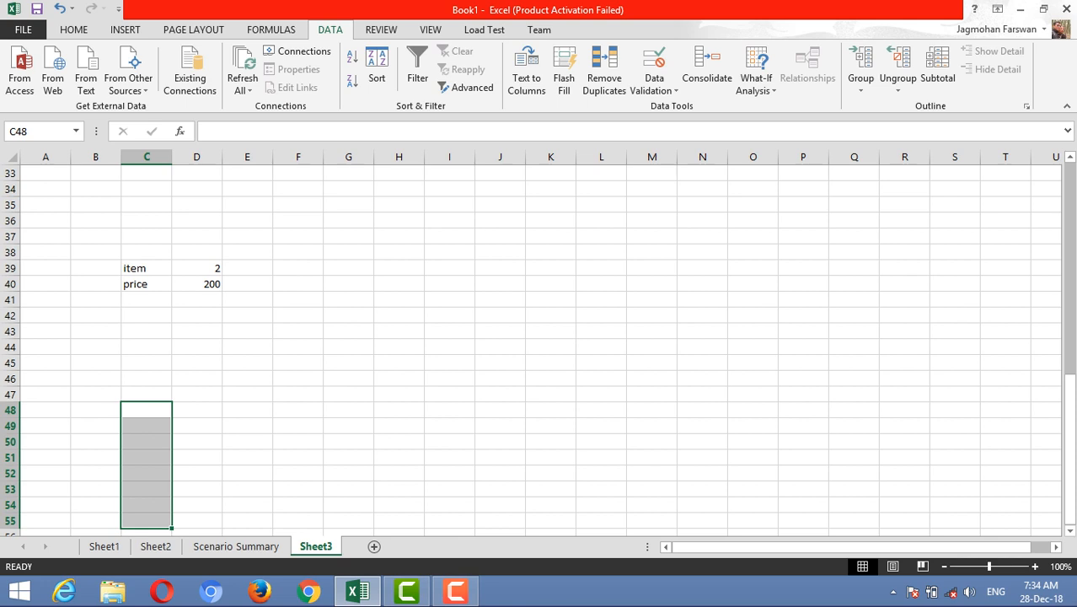
pyautogui.write('items')
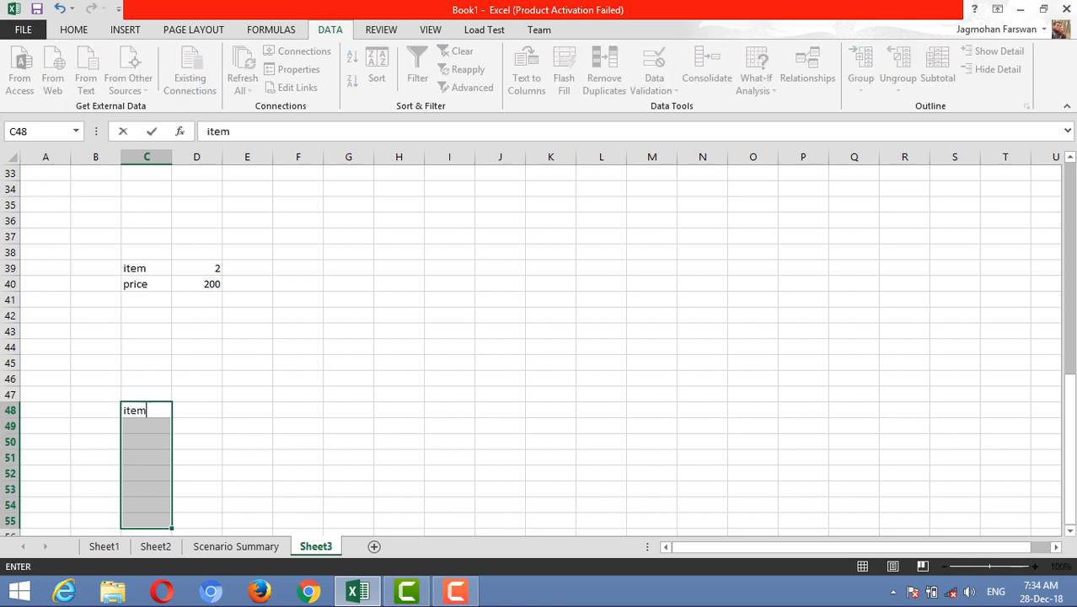
pyautogui.press('Return')
# Step: Merge and center C48:C56 so the items label spans the rows of the table
pyautogui.click(299, 410)
pyautogui.moveTo(146, 410); pyautogui.dragTo(146, 536)
pyautogui.moveTo(146, 347); pyautogui.dragTo(147, 472)
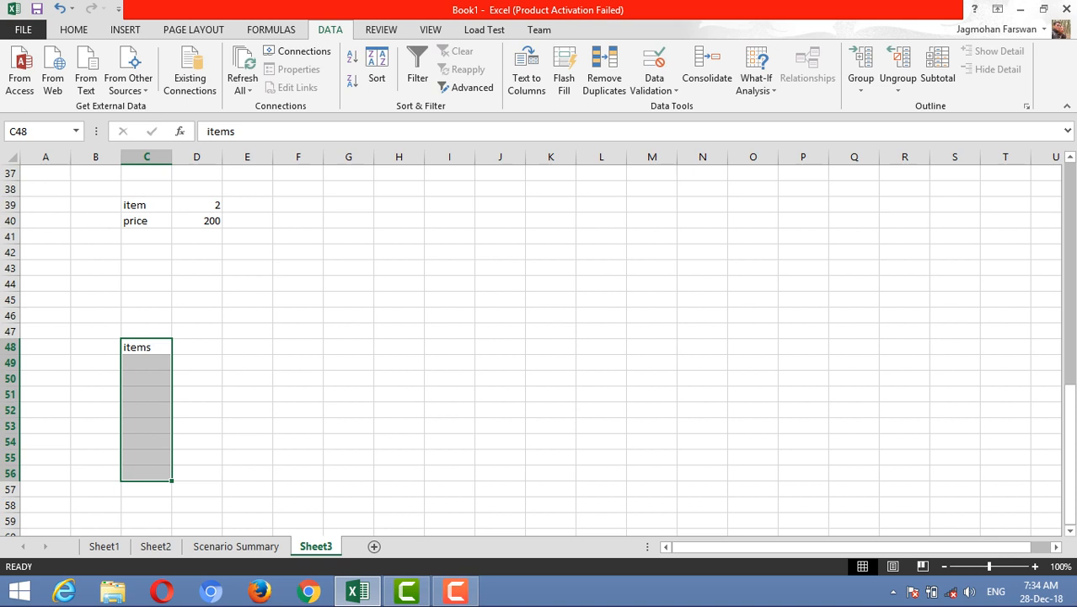
pyautogui.click(74, 30)
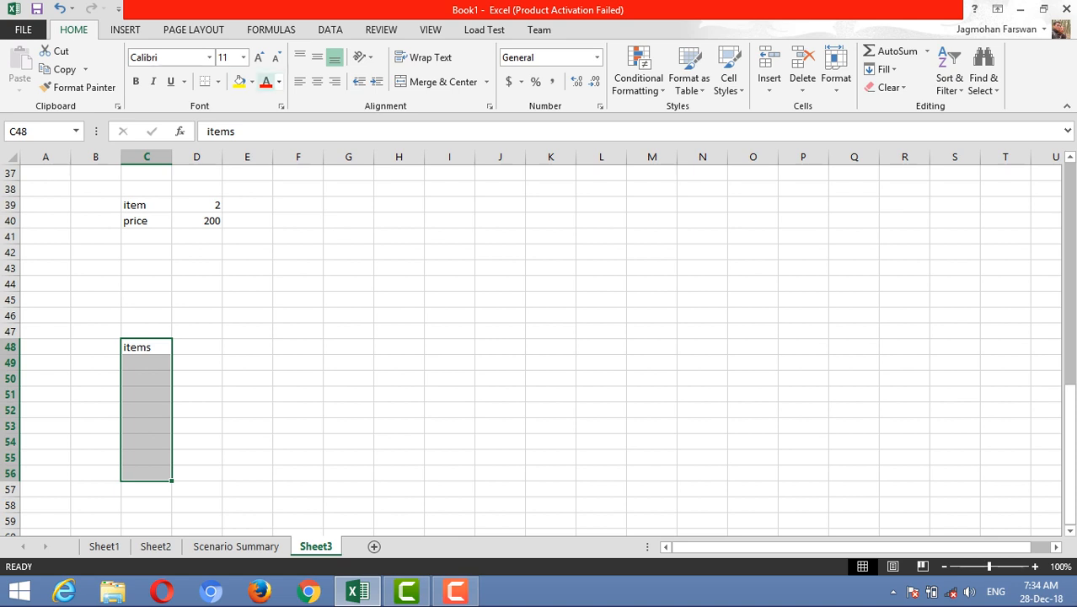
pyautogui.click(438, 82)
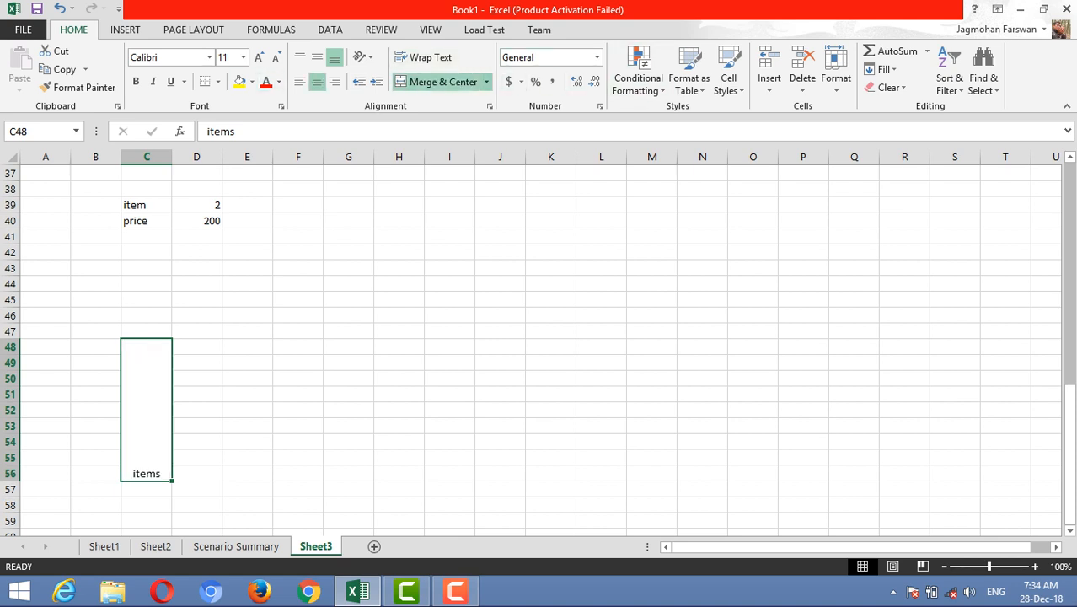
# Step: Rotate the items label's text upward and align it to the vertical middle of the merged cell
pyautogui.click(363, 56)
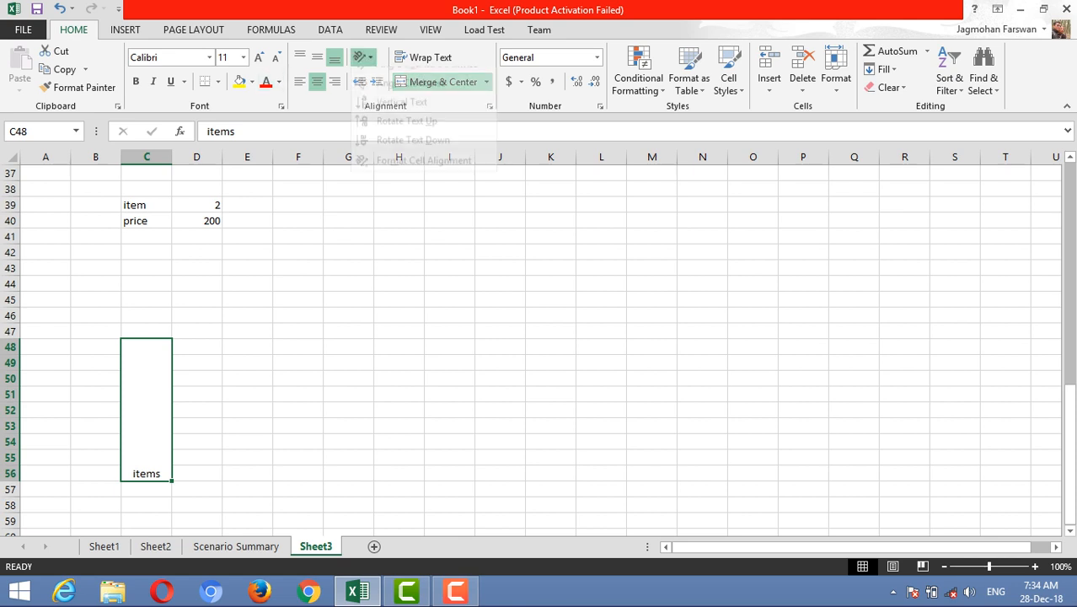
pyautogui.click(406, 134)
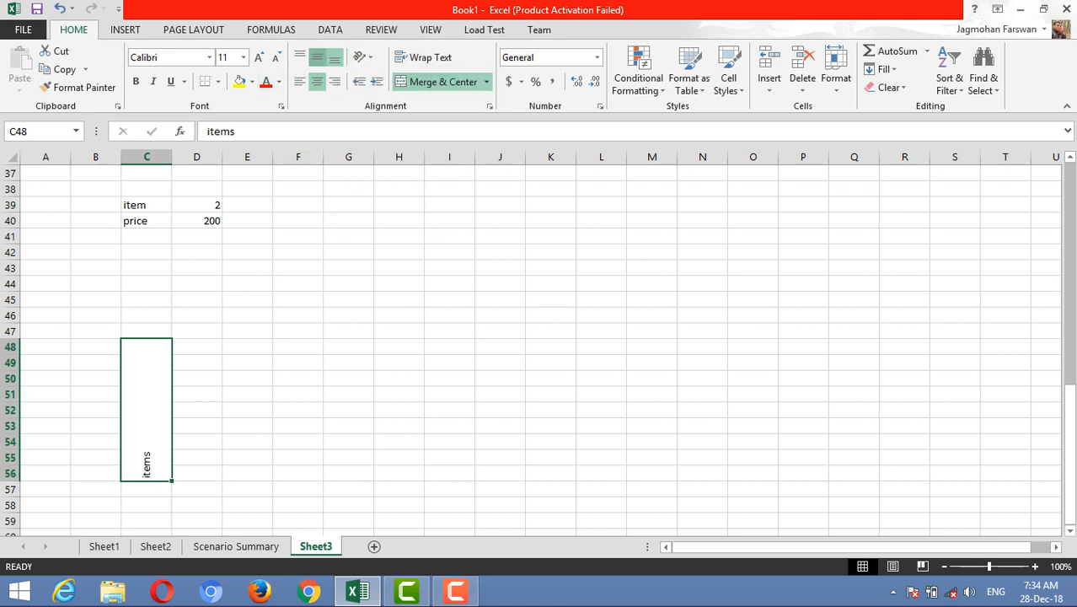
pyautogui.click(317, 56)
pyautogui.click(247, 331)
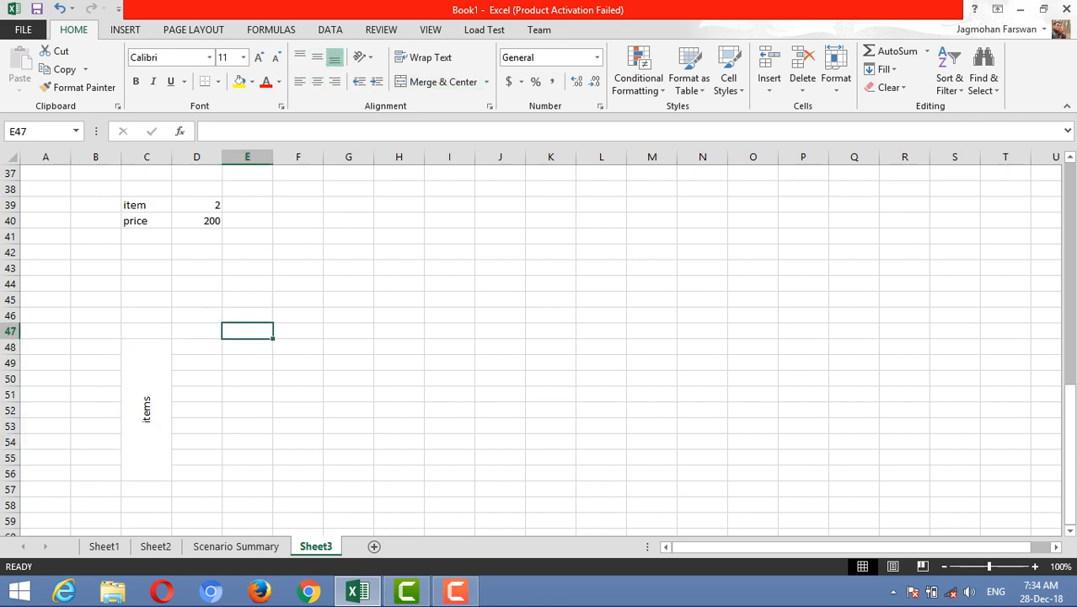
# Step: Merge and center D47:I47 and enter the heading Price in it
pyautogui.moveTo(197, 315); pyautogui.dragTo(399, 315)
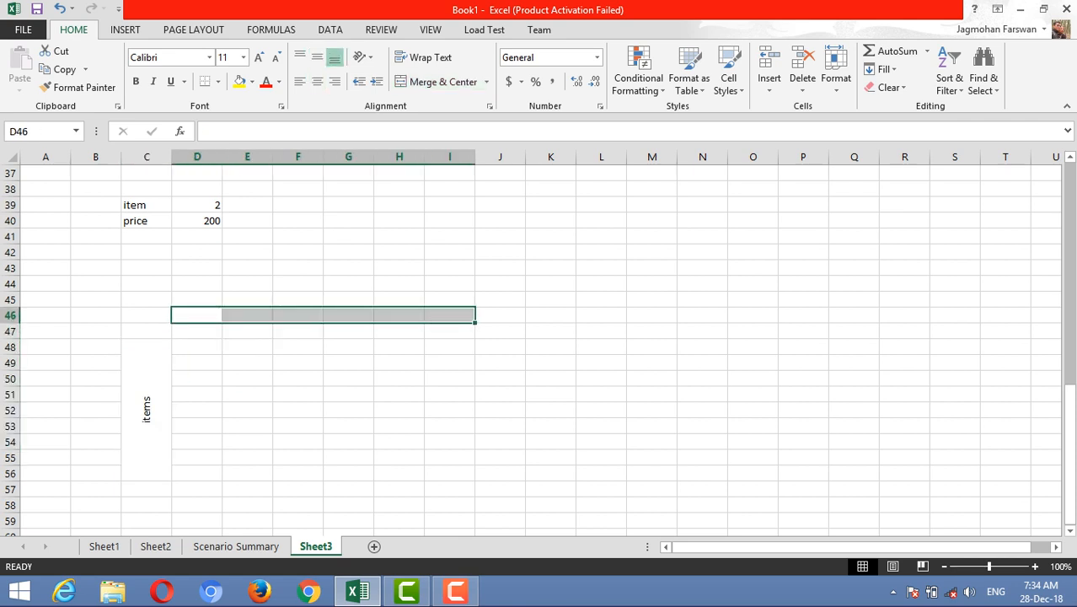
pyautogui.moveTo(198, 331); pyautogui.dragTo(449, 332)
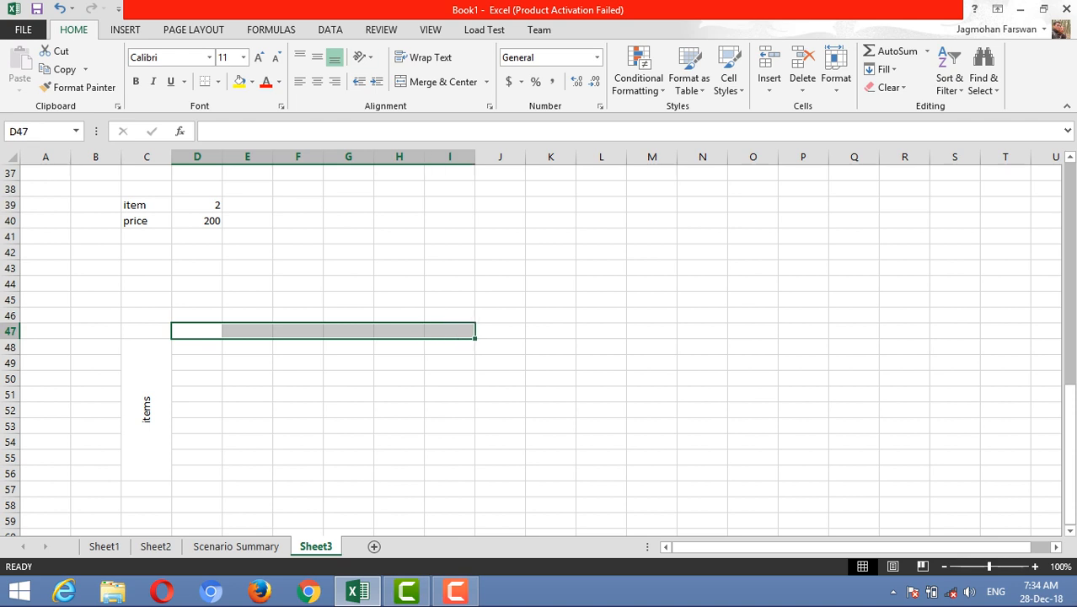
pyautogui.click(443, 81)
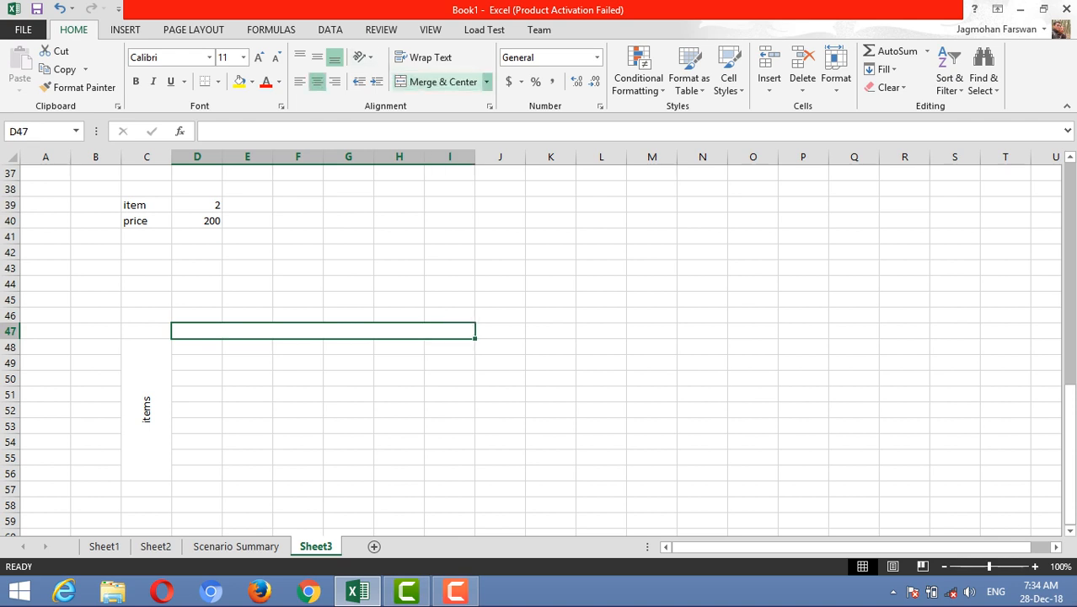
pyautogui.write('Price')
pyautogui.press('Return')
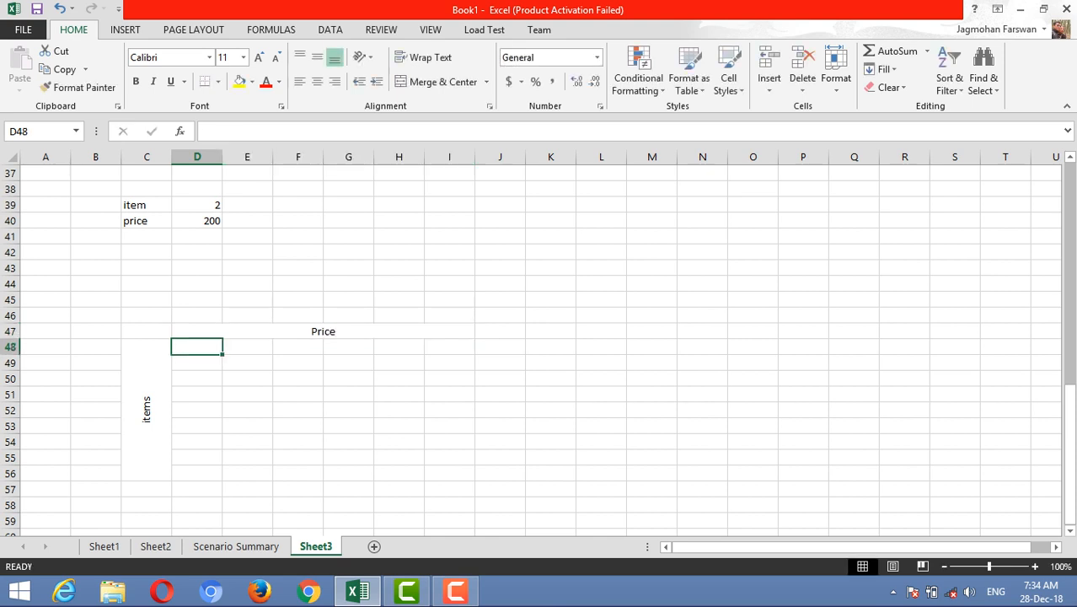
# Step: Enter the formula =D39*D40 in C47, the corner cell between the items label and the Price heading
pyautogui.click(197, 363)
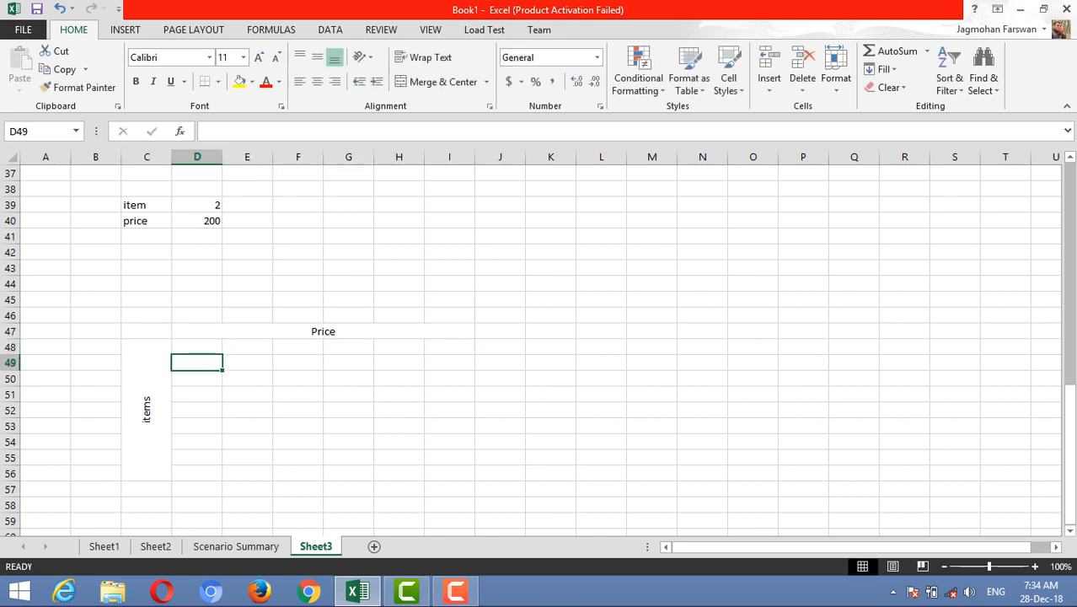
pyautogui.click(197, 347)
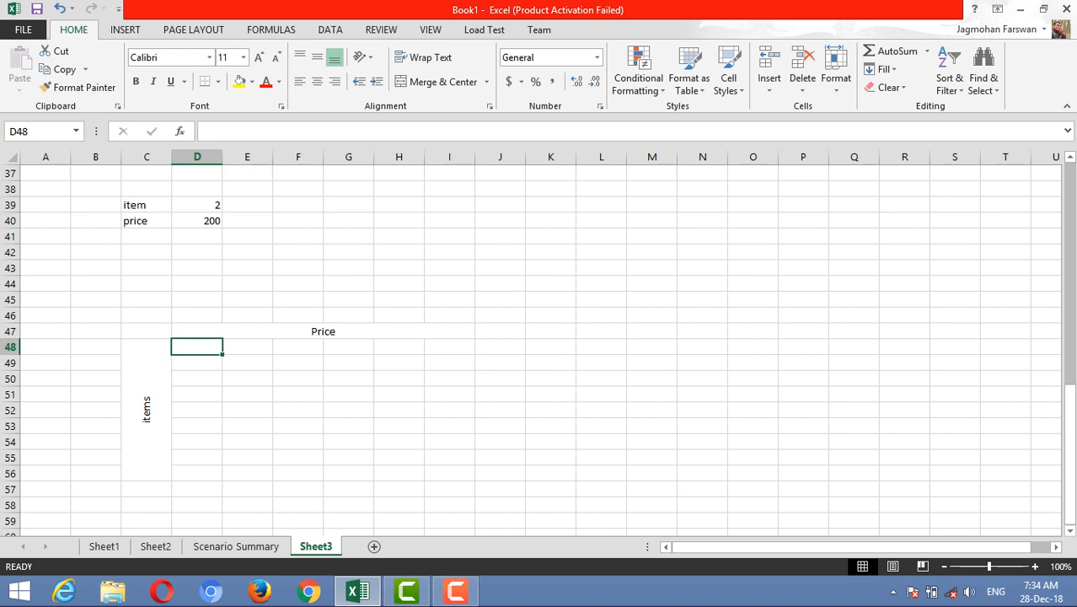
pyautogui.press('Up')
pyautogui.press('Left')
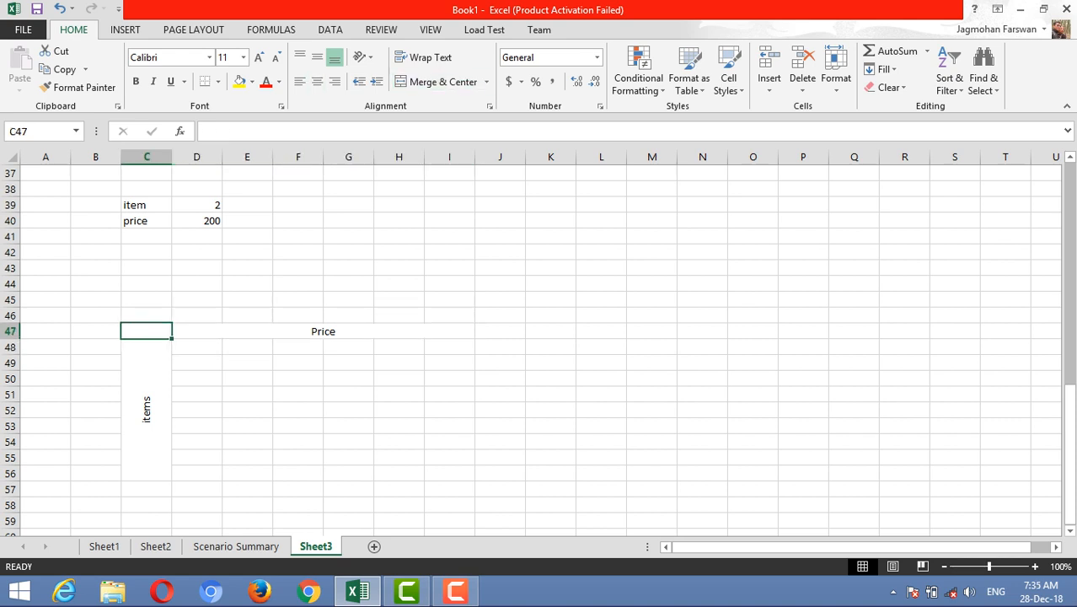
pyautogui.press('Down')
pyautogui.press('Right')
pyautogui.press('Up')
pyautogui.press('Left')
pyautogui.write('=')
pyautogui.press('Up')
pyautogui.press('Up')
pyautogui.press('Up')
pyautogui.press('Up')
pyautogui.press('Up')
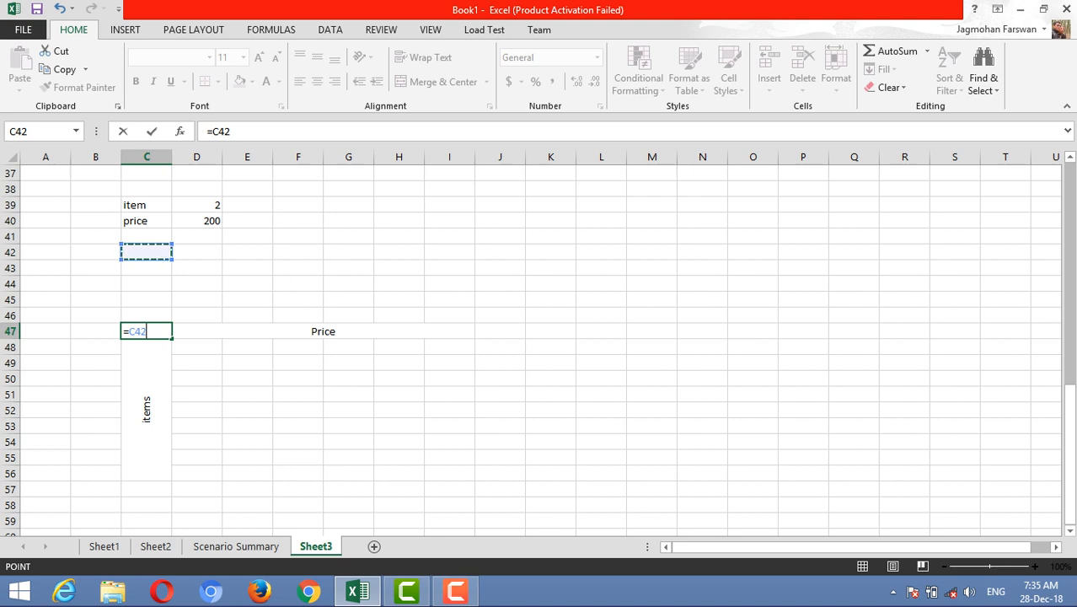
pyautogui.press('Down')
pyautogui.press('Up')
pyautogui.press('Up')
pyautogui.press('Up')
pyautogui.press('Up')
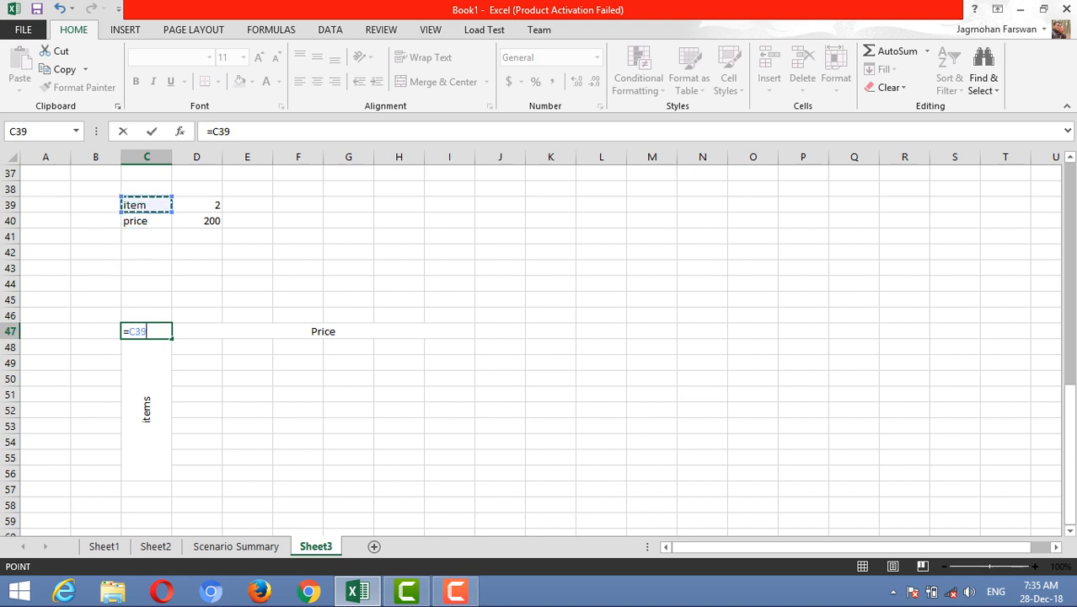
pyautogui.press('Right')
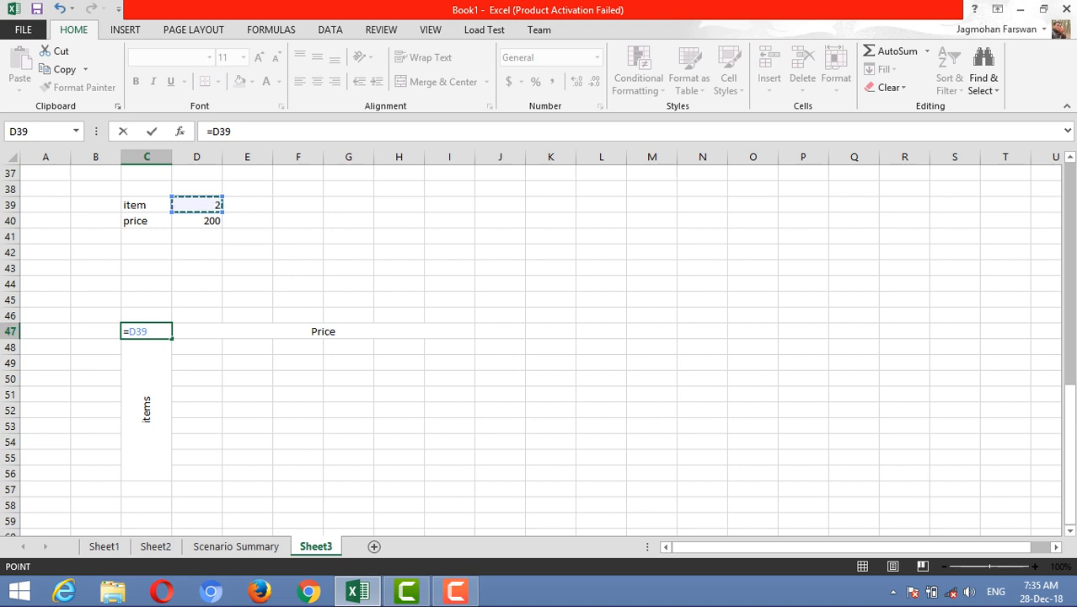
pyautogui.write('*')
pyautogui.click(196, 221)
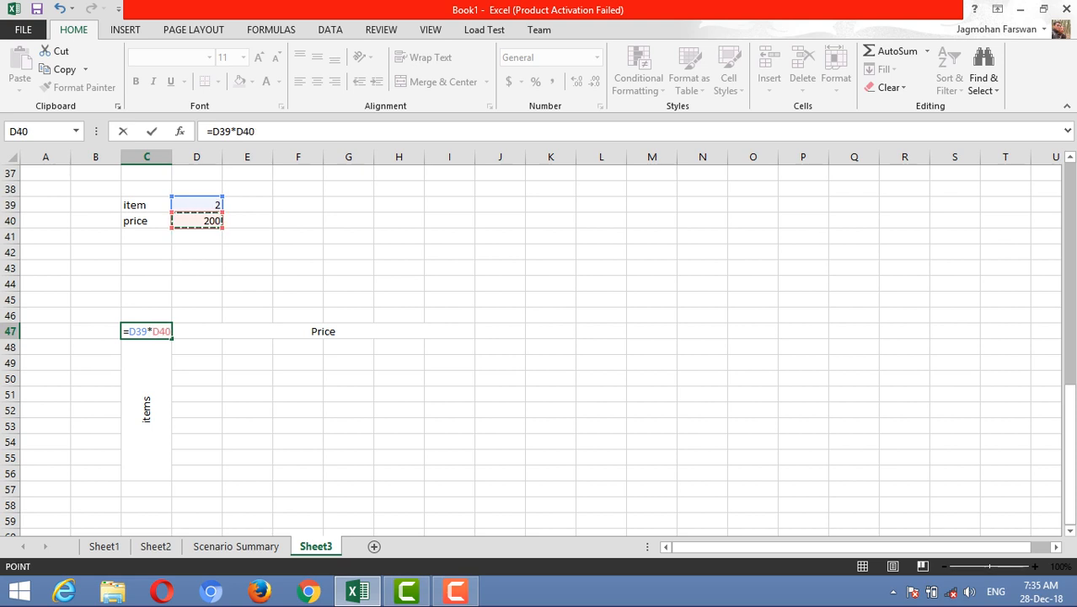
pyautogui.press('Return')
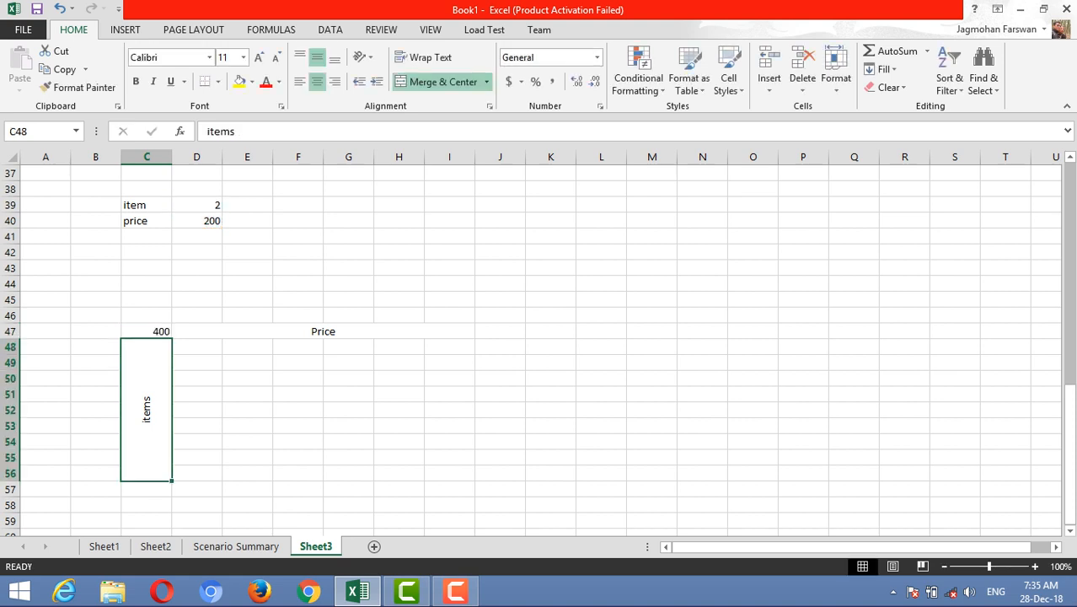
# Step: Enter the values 2, 3, 4, 5, 6 and 7 across D48:I48, in the row beneath the Price heading
pyautogui.click(196, 347)
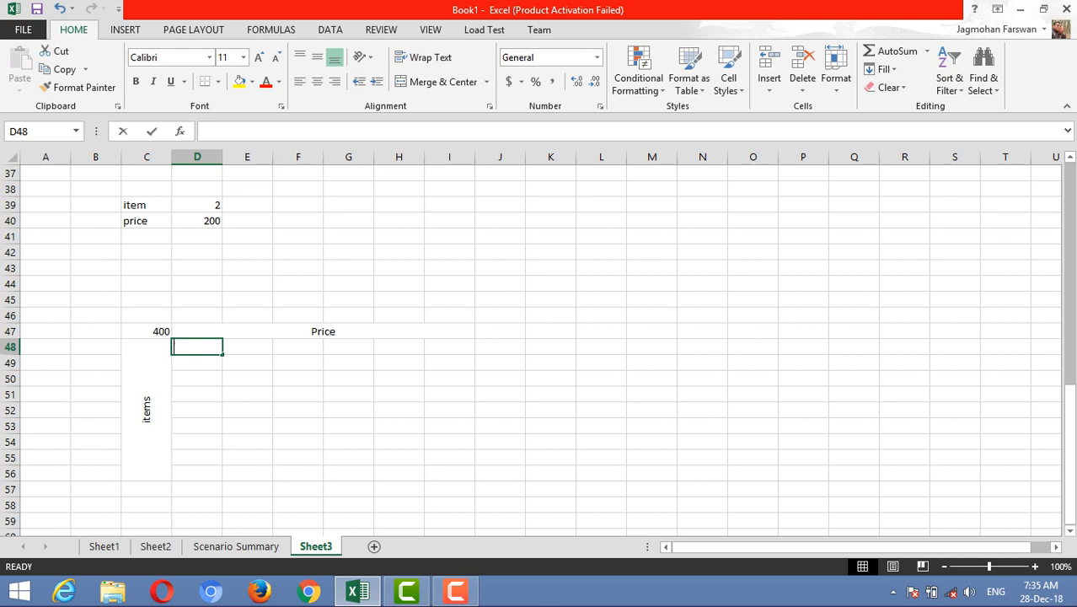
pyautogui.write('2')
pyautogui.press('Tab')
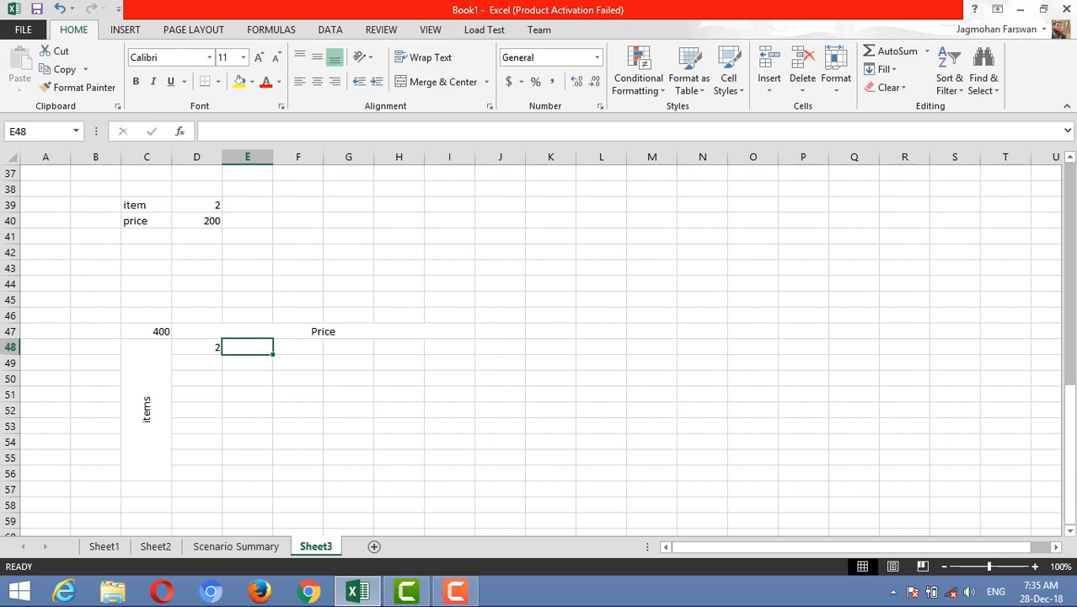
pyautogui.press('Up')
pyautogui.press('Left')
pyautogui.press('Right')
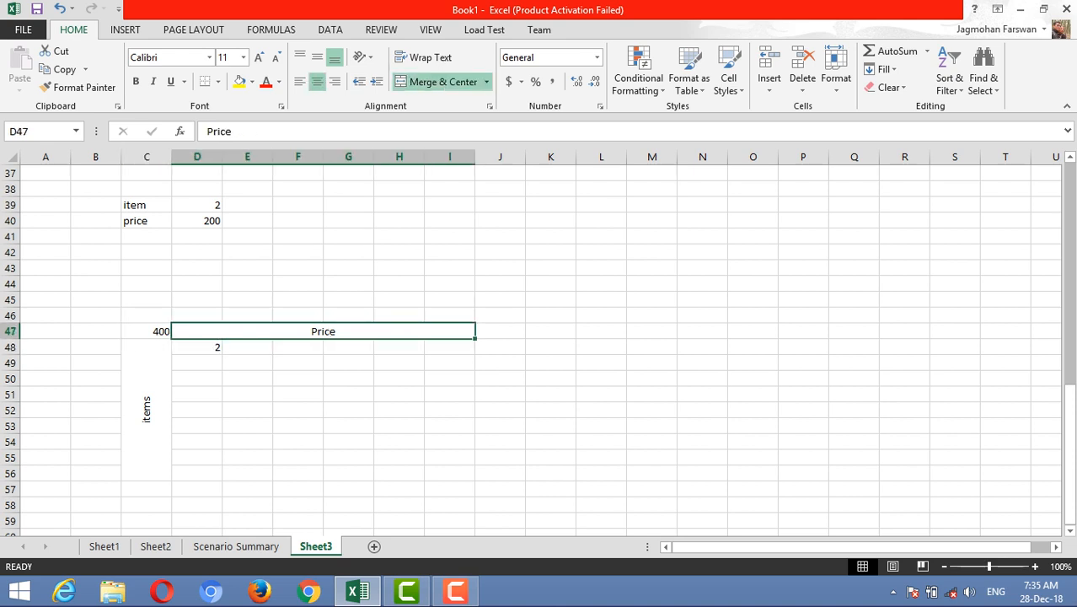
pyautogui.press('Down')
pyautogui.press('Right')
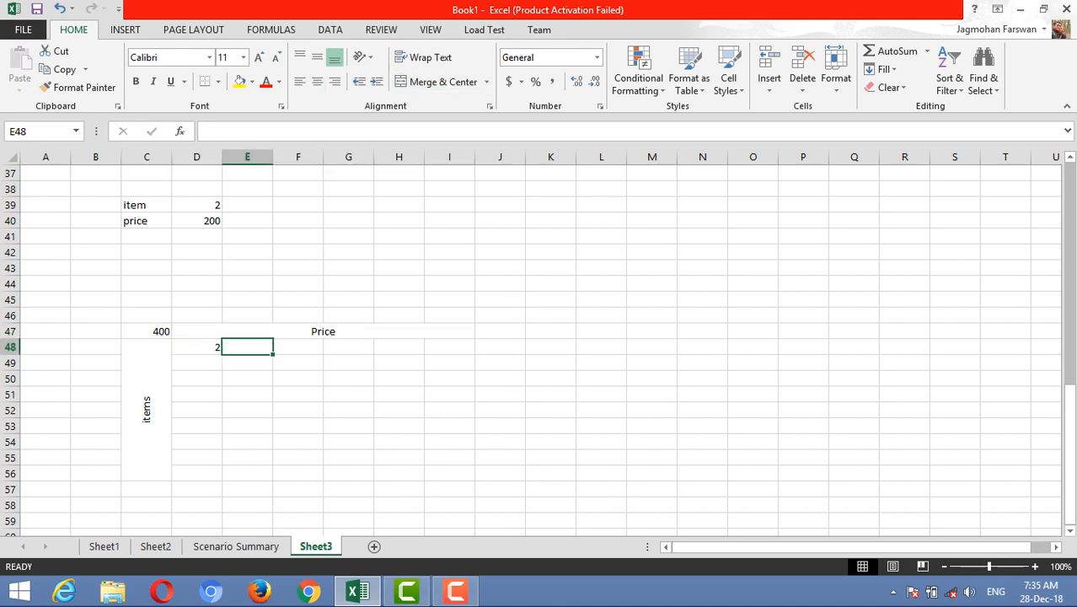
pyautogui.write('3')
pyautogui.press('Right')
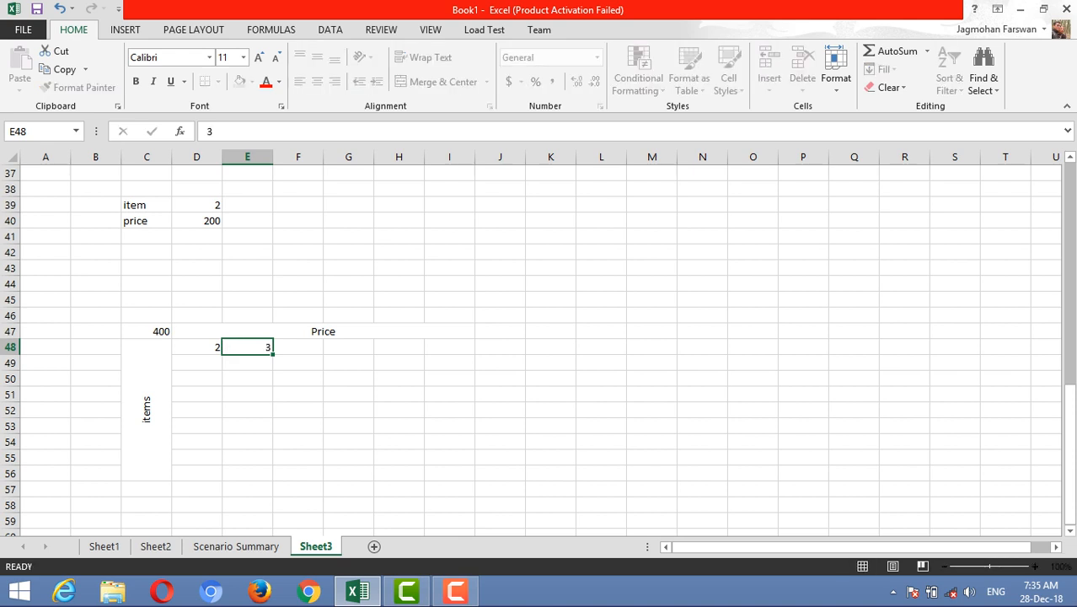
pyautogui.write('4')
pyautogui.press('Right')
pyautogui.press('Right')
pyautogui.write('5')
pyautogui.press('Right')
pyautogui.write('6')
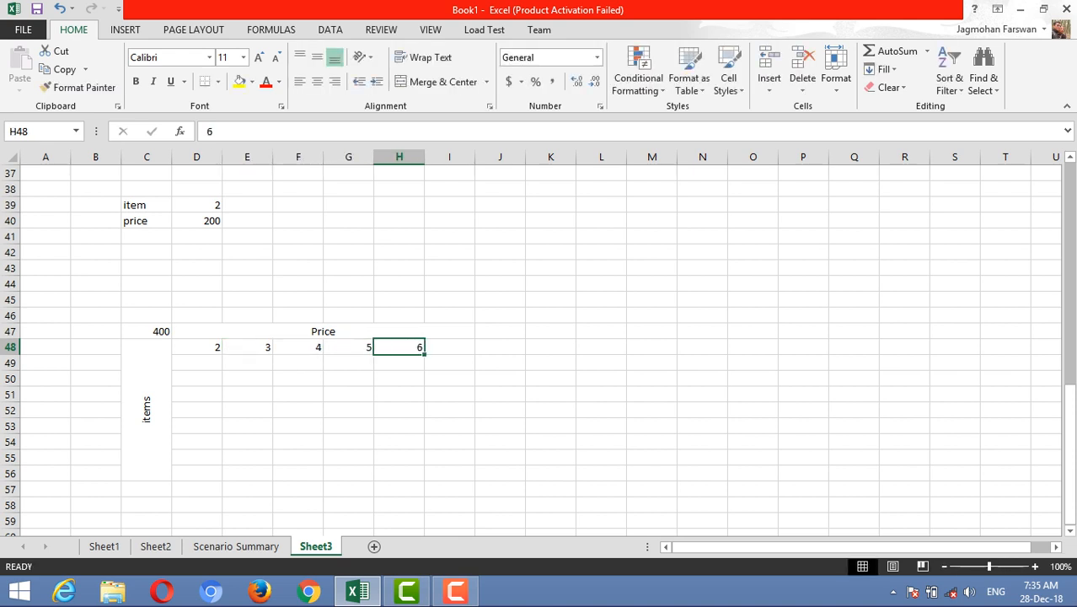
pyautogui.press('Right')
pyautogui.write('7')
# Step: Extend the price row with the values 8 in J48 and 9 in K48
pyautogui.press('Right')
pyautogui.write('89')
pyautogui.press('Left')
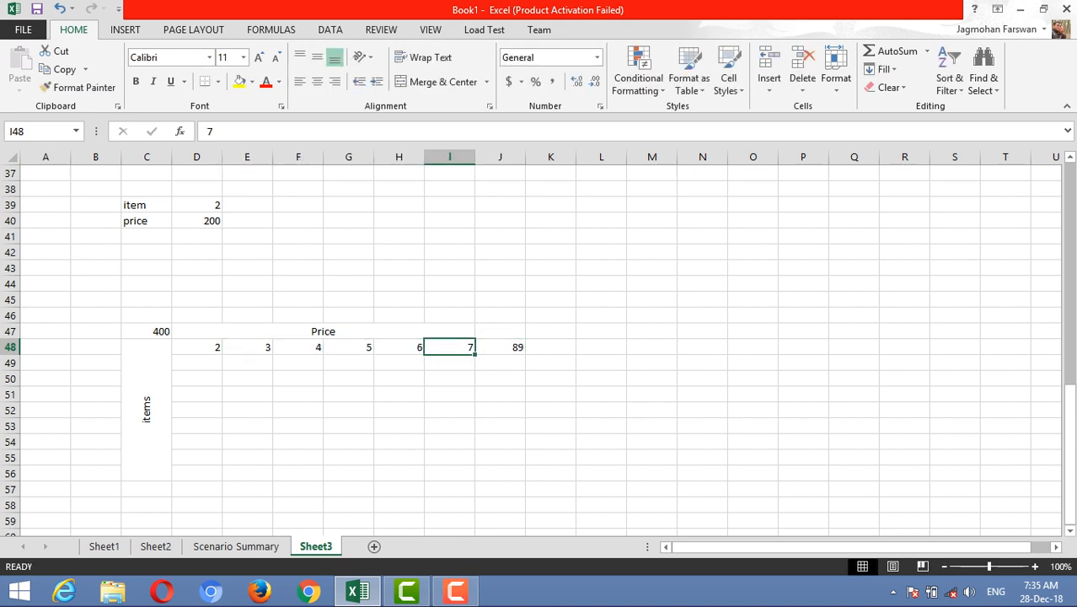
pyautogui.press('Right')
pyautogui.press('Right')
pyautogui.write('8')
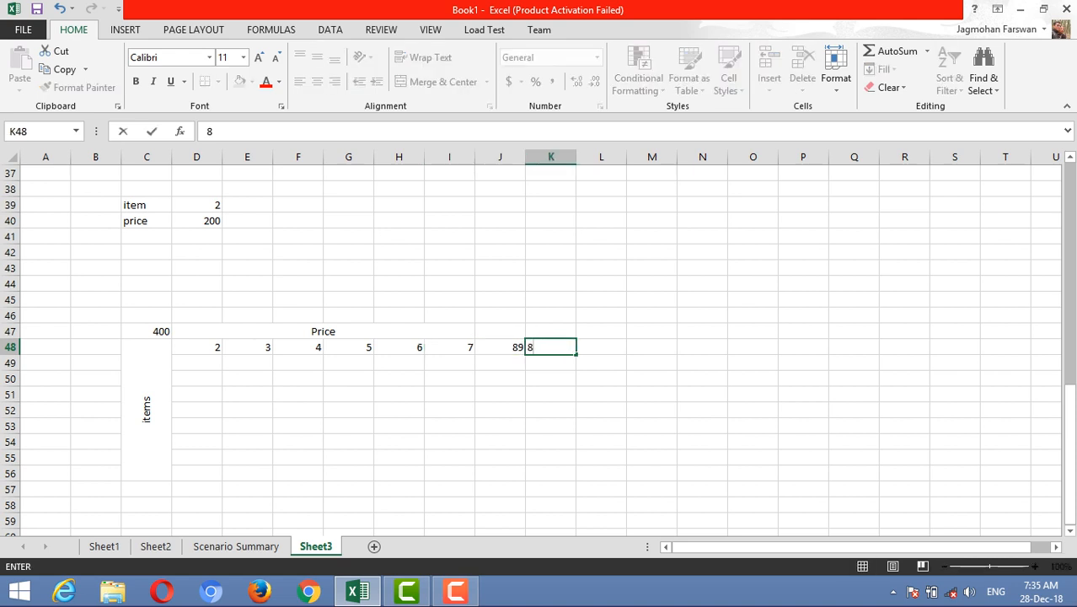
pyautogui.press('Left')
pyautogui.write('8')
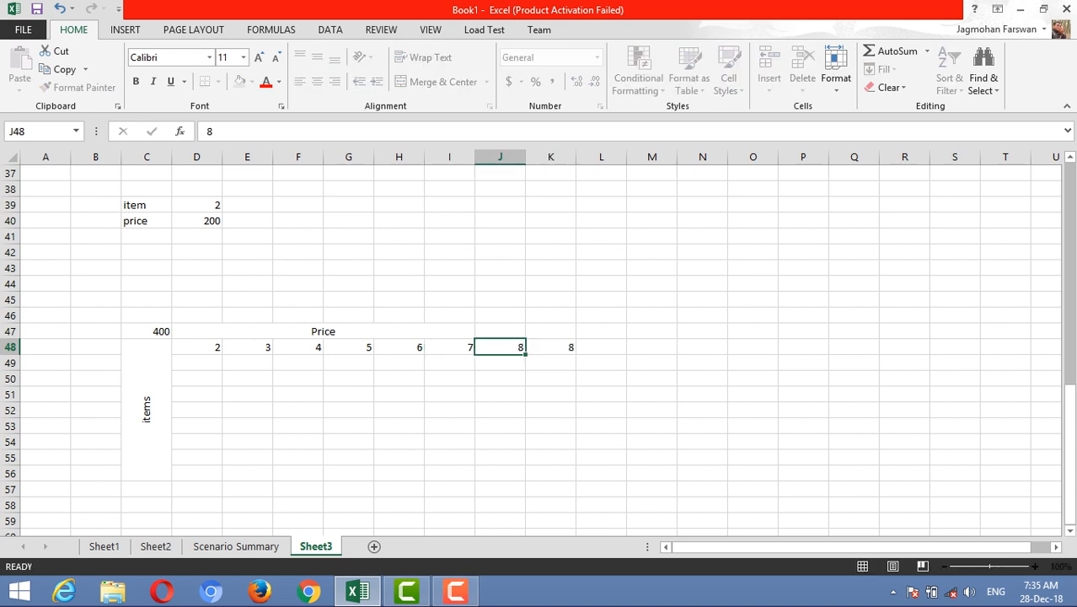
pyautogui.press('Right')
pyautogui.write('9')
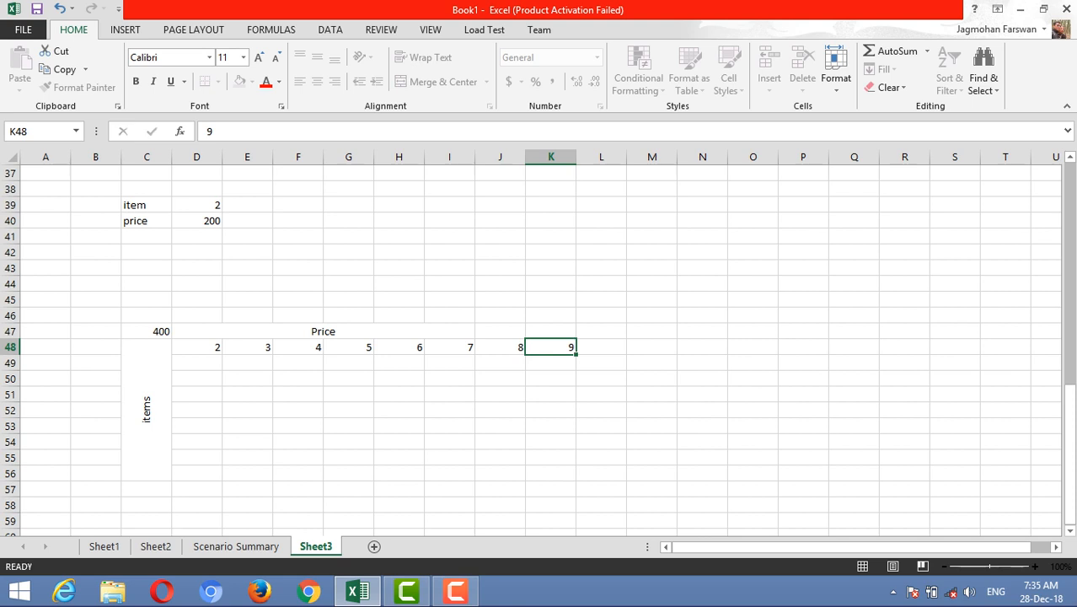
pyautogui.press('Return')
# Step: Change the first price in D48 to 200
pyautogui.press('Left')
pyautogui.press('Left')
pyautogui.press('Left')
pyautogui.press('Left')
pyautogui.press('Left')
pyautogui.press('Left')
pyautogui.press('Left')
pyautogui.press('Left')
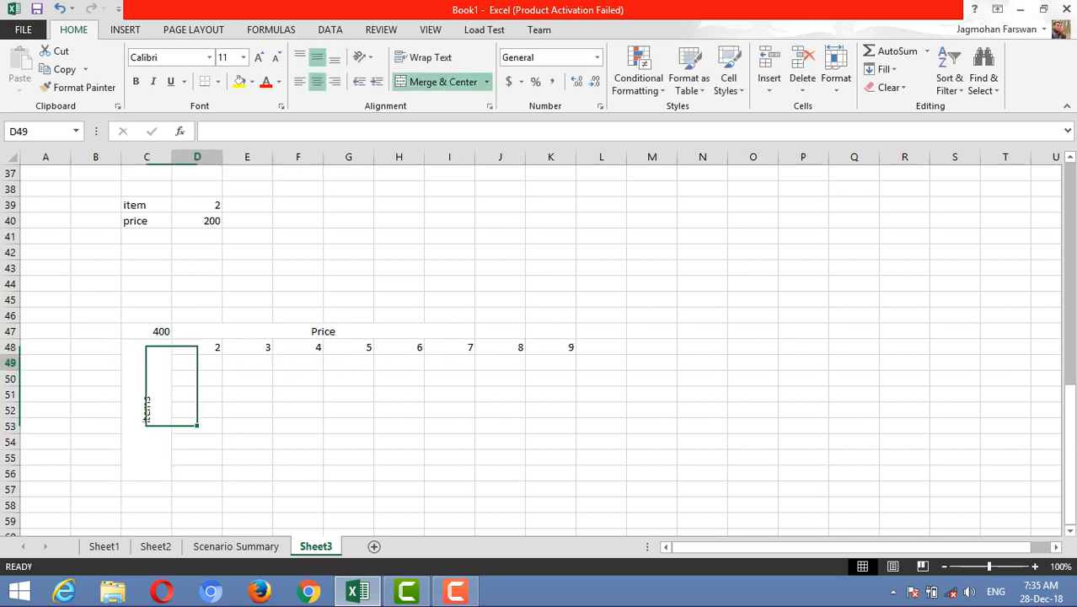
pyautogui.press('Right')
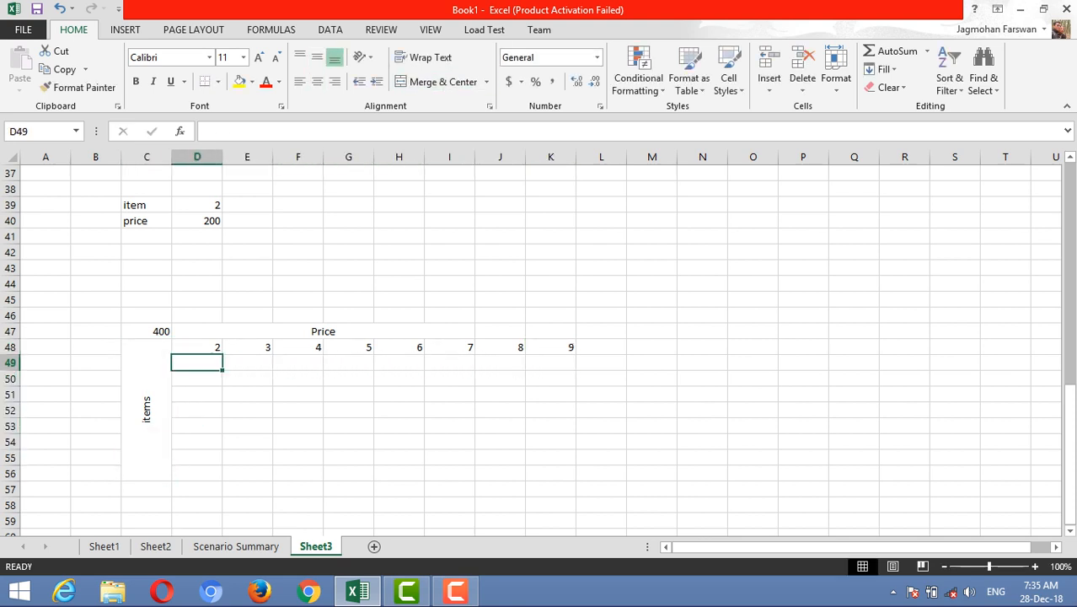
pyautogui.press('Up')
pyautogui.press('Right')
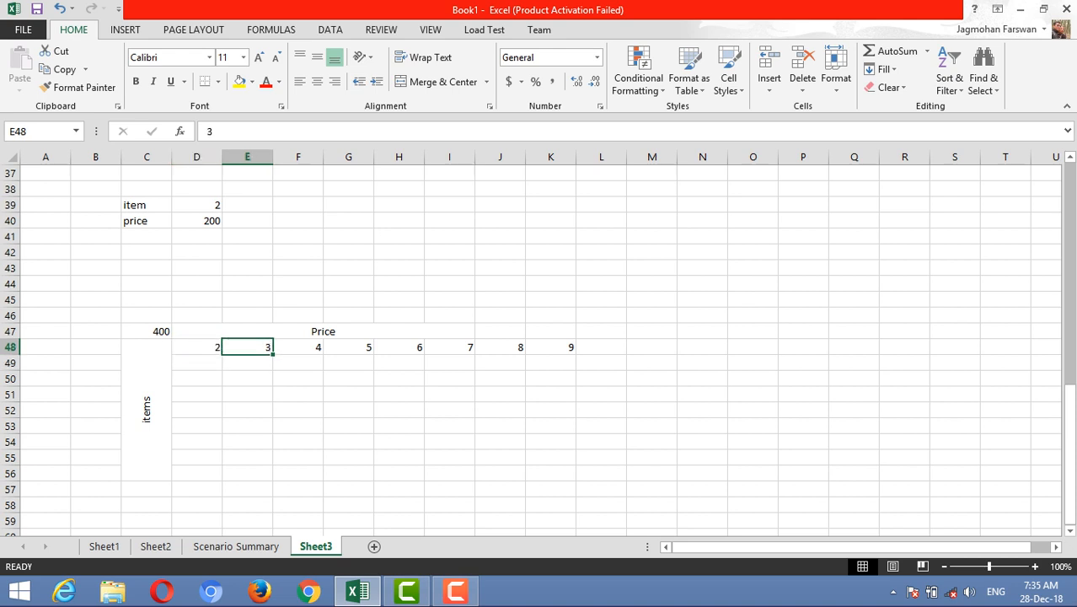
pyautogui.press('Left')
pyautogui.press('Right')
pyautogui.press('Left')
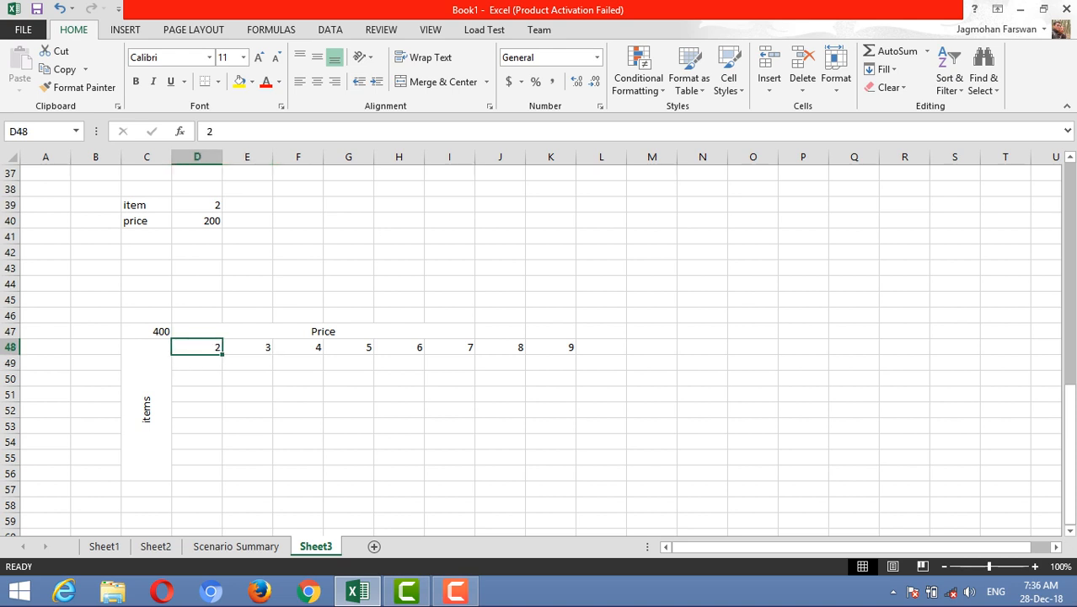
pyautogui.press('F2')
pyautogui.write('00')
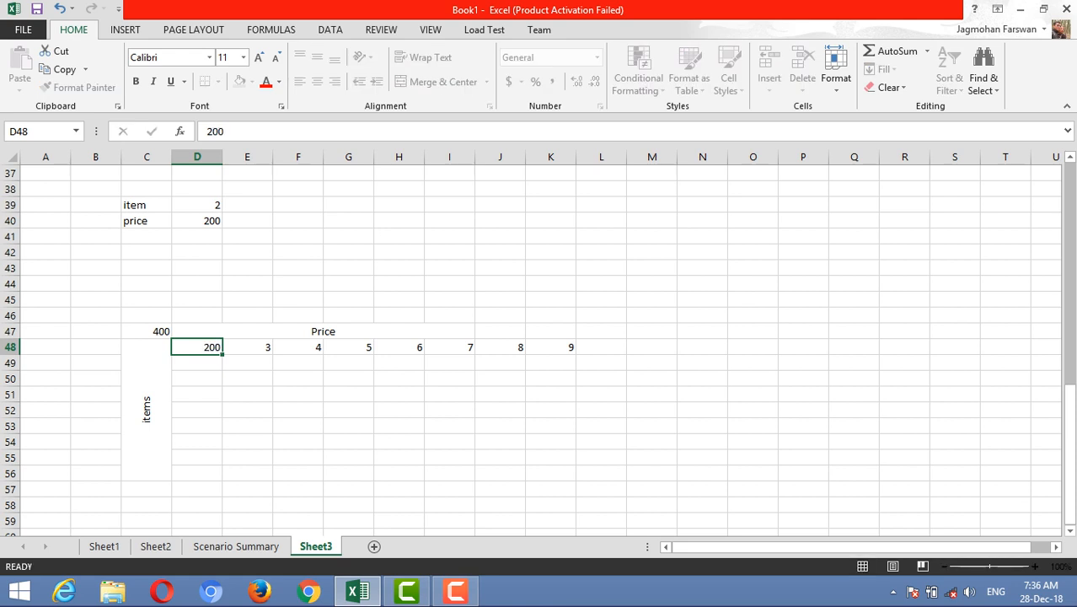
pyautogui.press('Return')
pyautogui.press('Up')
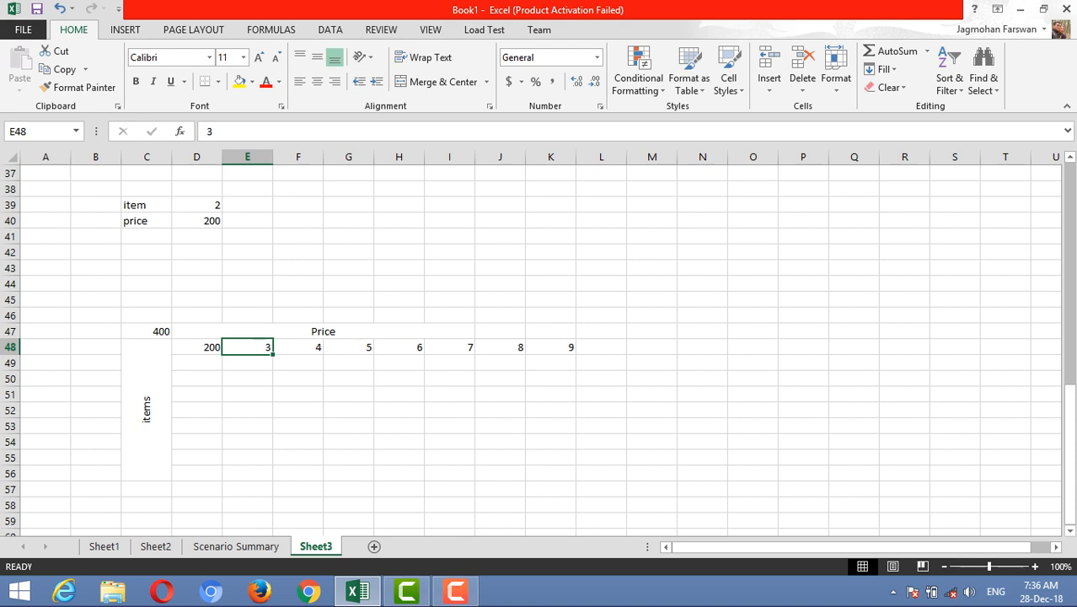
# Step: Enter the item quantities 2, 4, 5, 6 and 7 down D49:D53, beside the items label
pyautogui.click(197, 347)
pyautogui.click(247, 347)
pyautogui.click(197, 347)
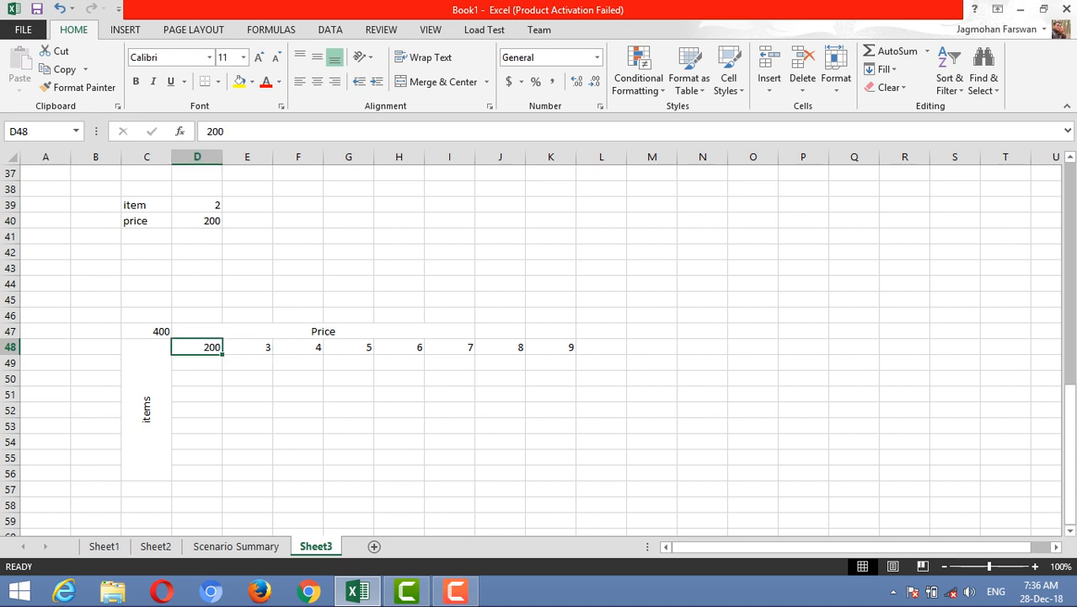
pyautogui.click(197, 363)
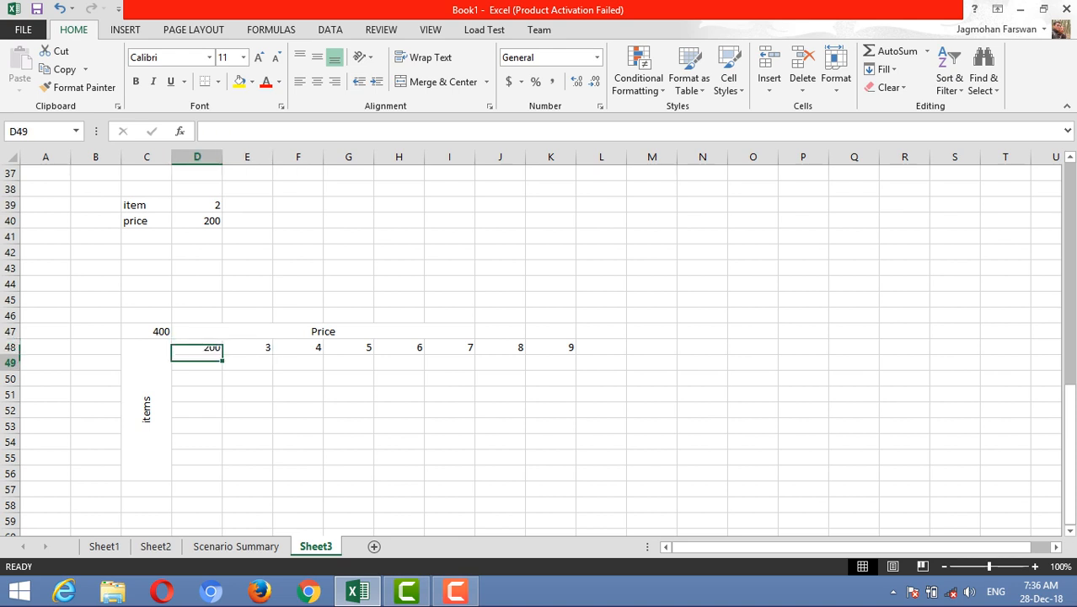
pyautogui.write('2')
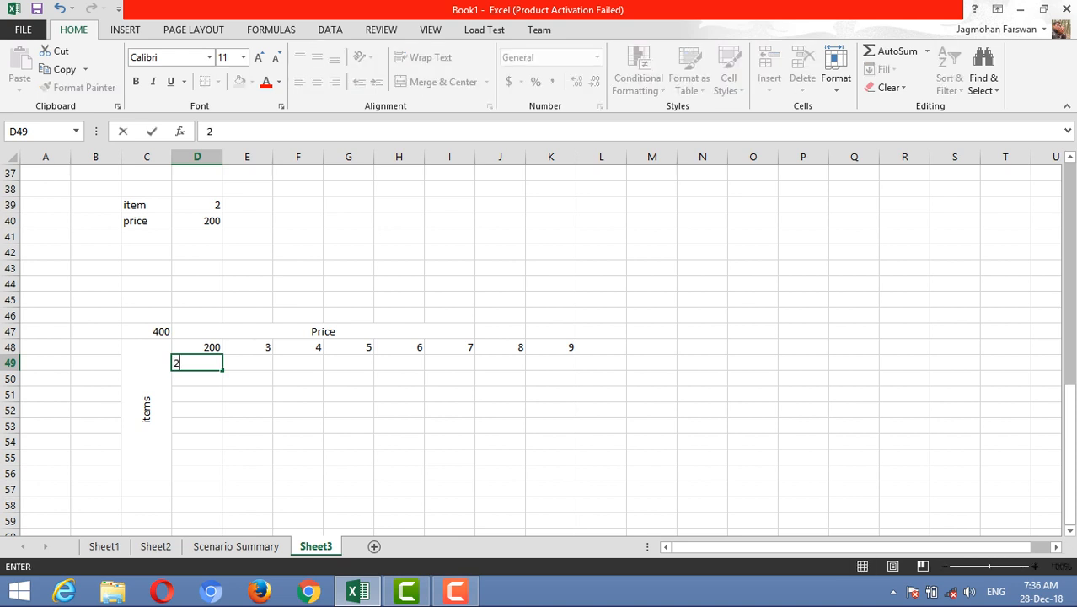
pyautogui.press('Return')
pyautogui.write('4')
pyautogui.press('Return')
pyautogui.write('5')
pyautogui.press('Return')
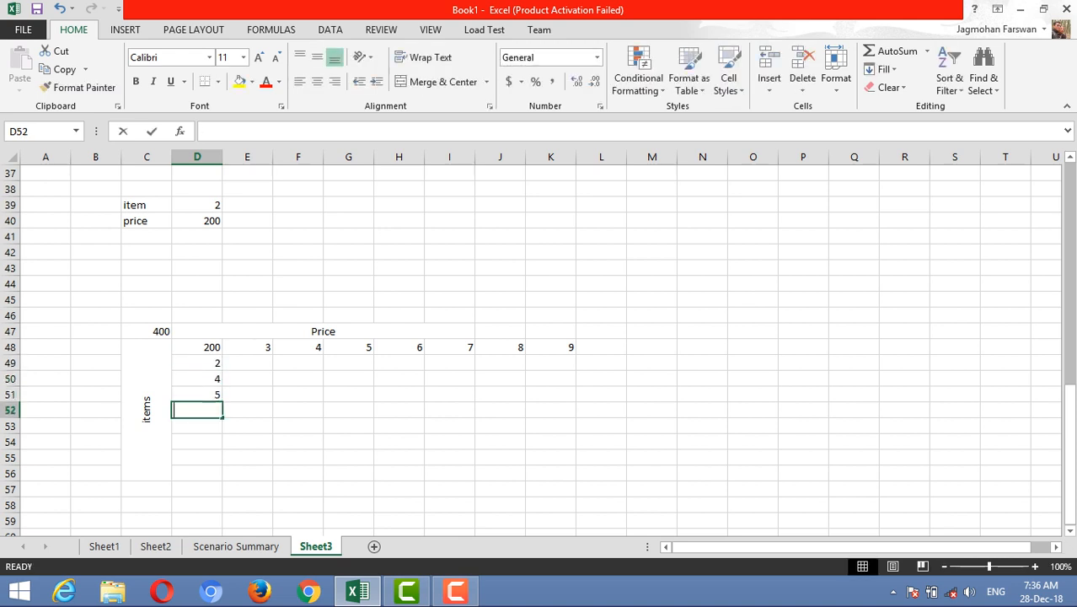
pyautogui.write('6')
pyautogui.press('Return')
pyautogui.write('78')
pyautogui.press('Tab')
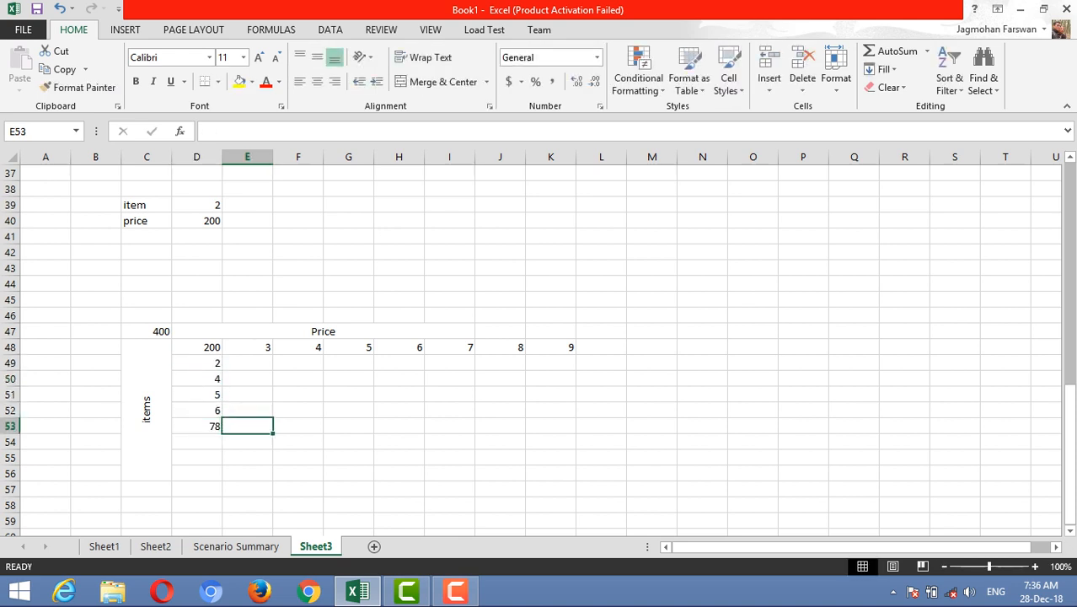
pyautogui.press('Left')
pyautogui.write('7')
pyautogui.press('Return')
pyautogui.press('Right')
pyautogui.press('Up')
pyautogui.press('Right')
pyautogui.moveTo(146, 331); pyautogui.dragTo(315, 396)
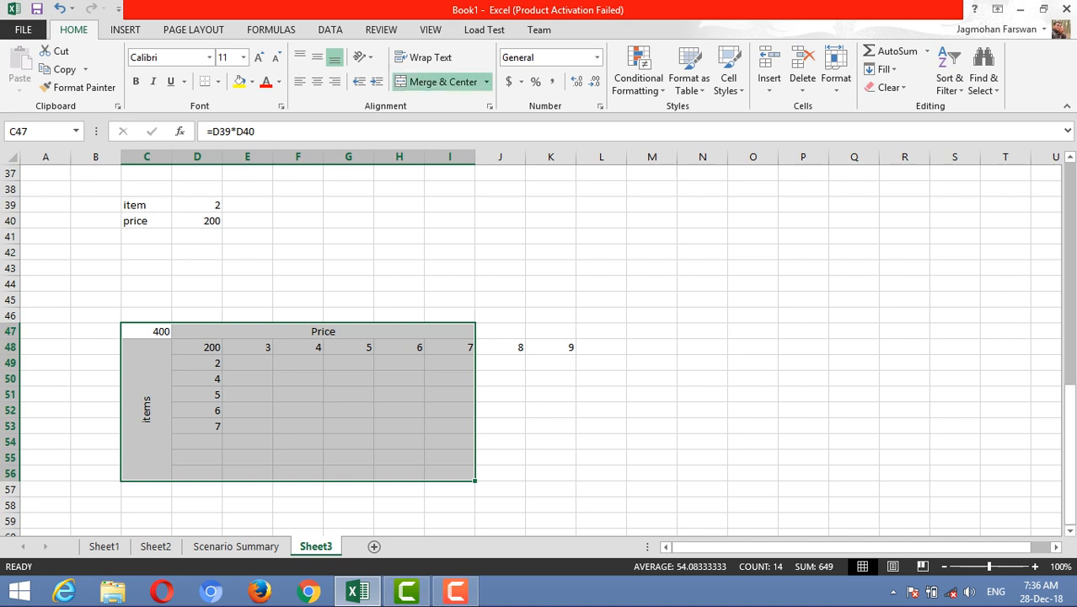
pyautogui.click(348, 363)
pyautogui.moveTo(197, 347); pyautogui.dragTo(554, 426)
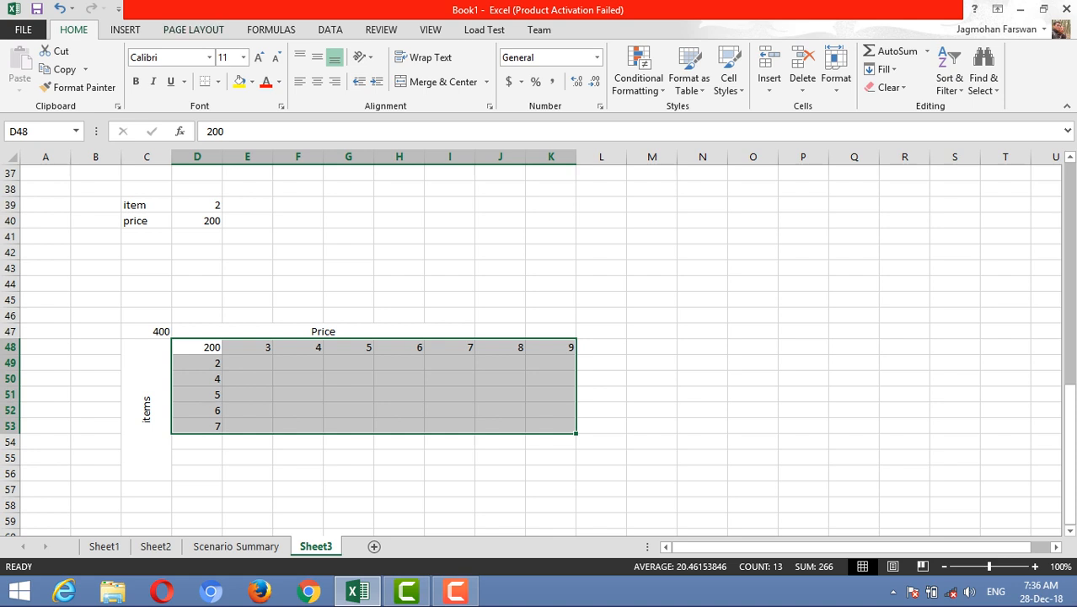
pyautogui.click(329, 30)
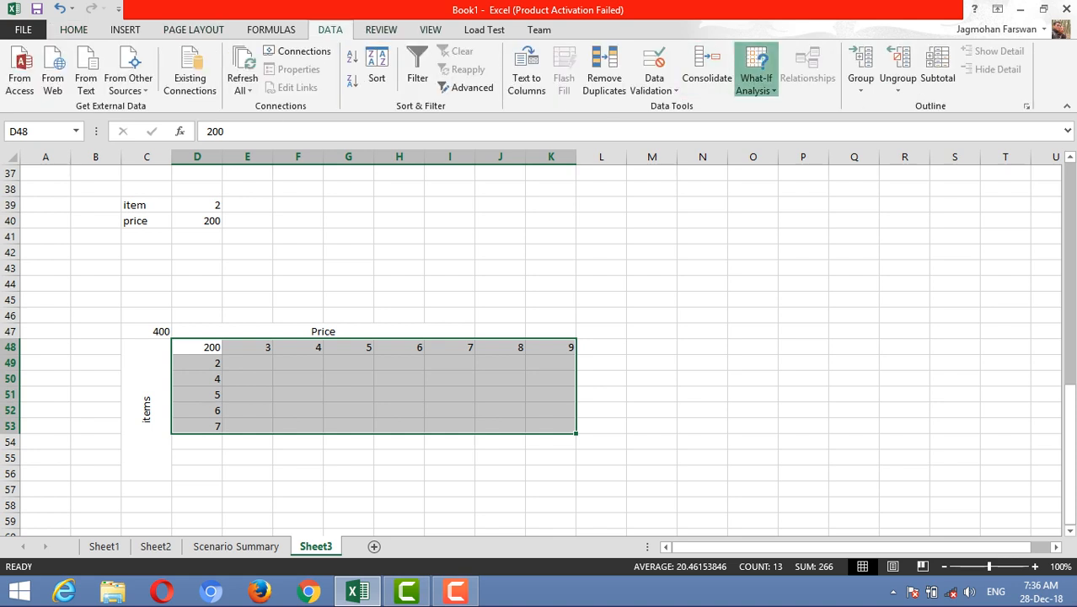
pyautogui.click(756, 80)
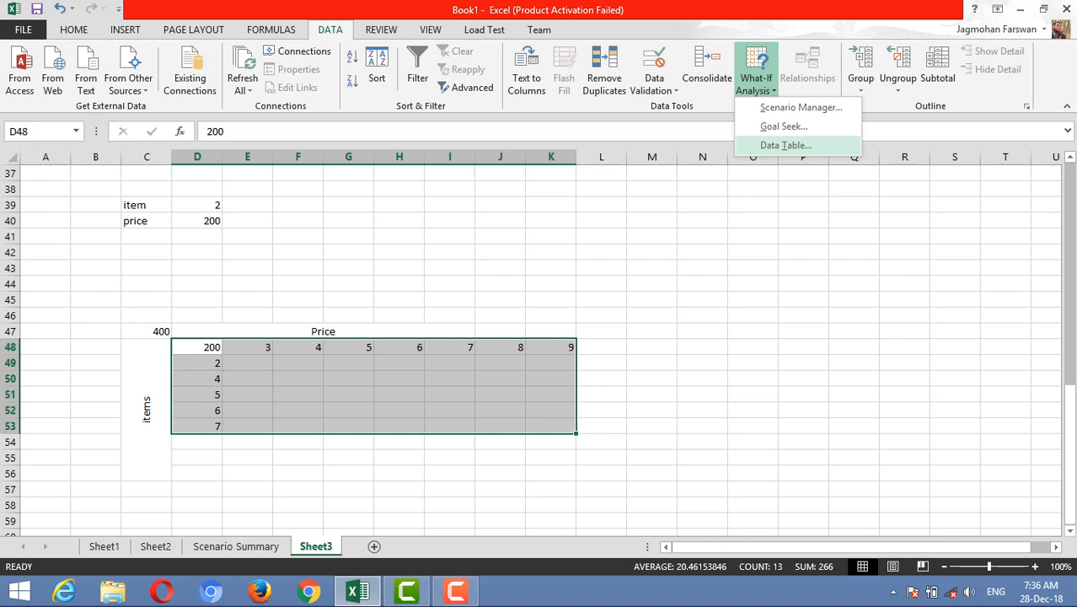
pyautogui.click(298, 347)
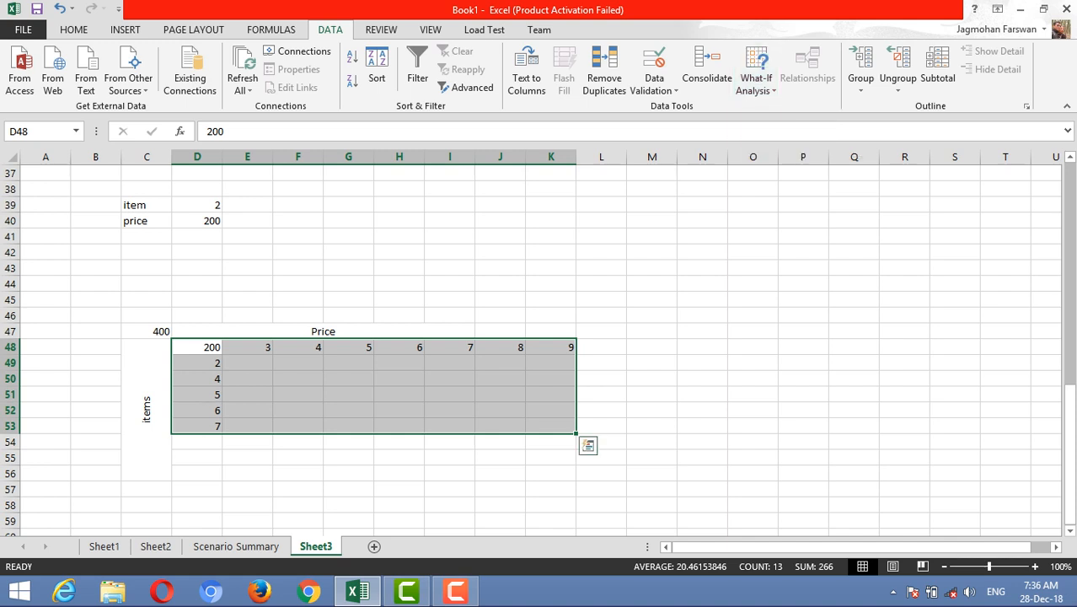
# Step: Clear the price values in E48:K48, keeping the first price in D48
pyautogui.click(299, 347)
pyautogui.moveTo(247, 347); pyautogui.dragTo(550, 347)
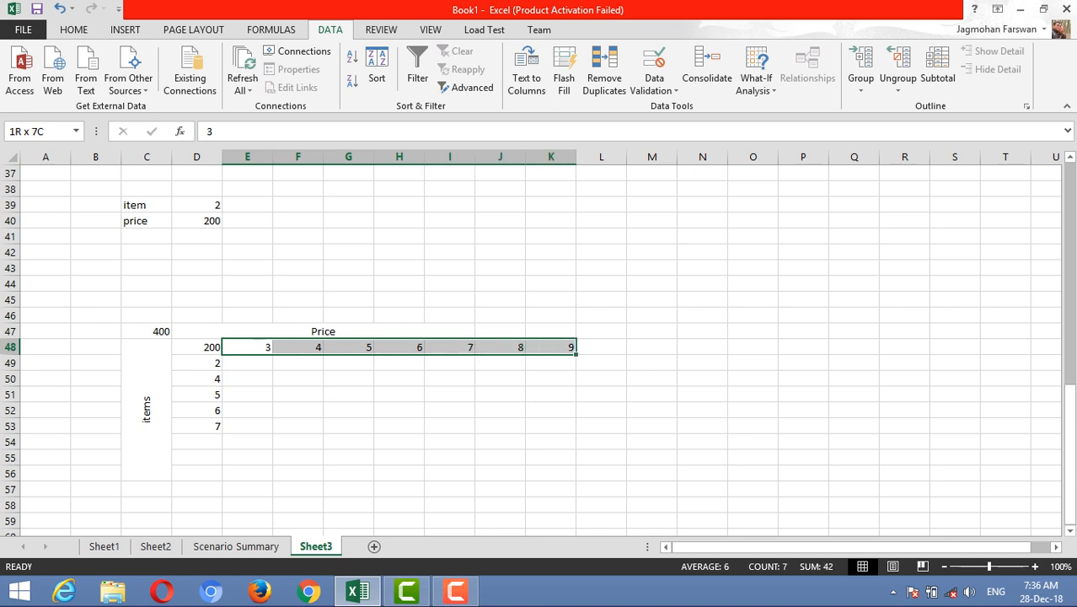
pyautogui.press('Delete')
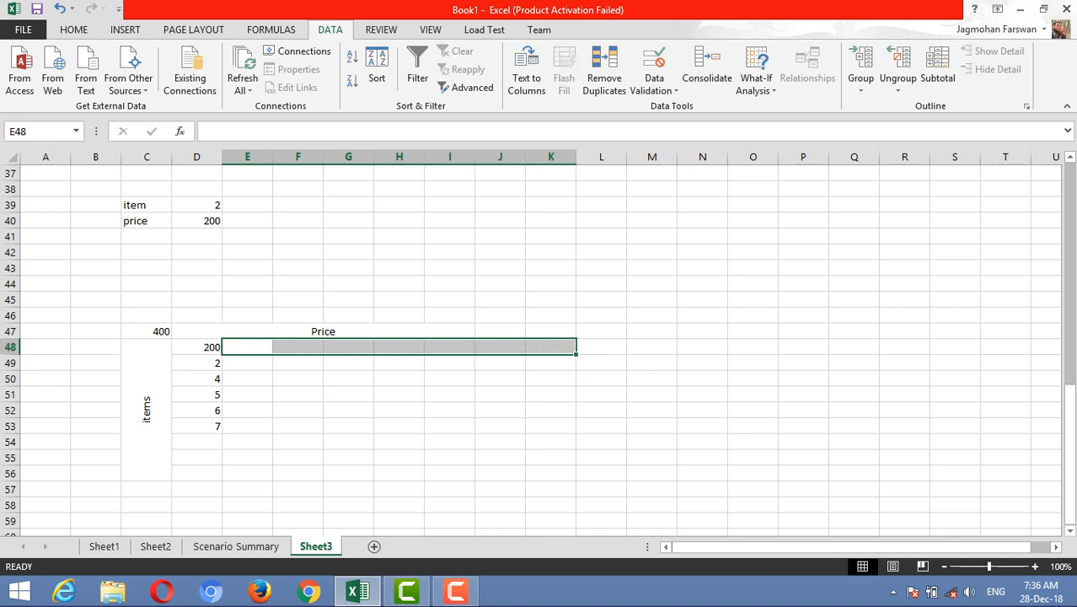
pyautogui.click(348, 379)
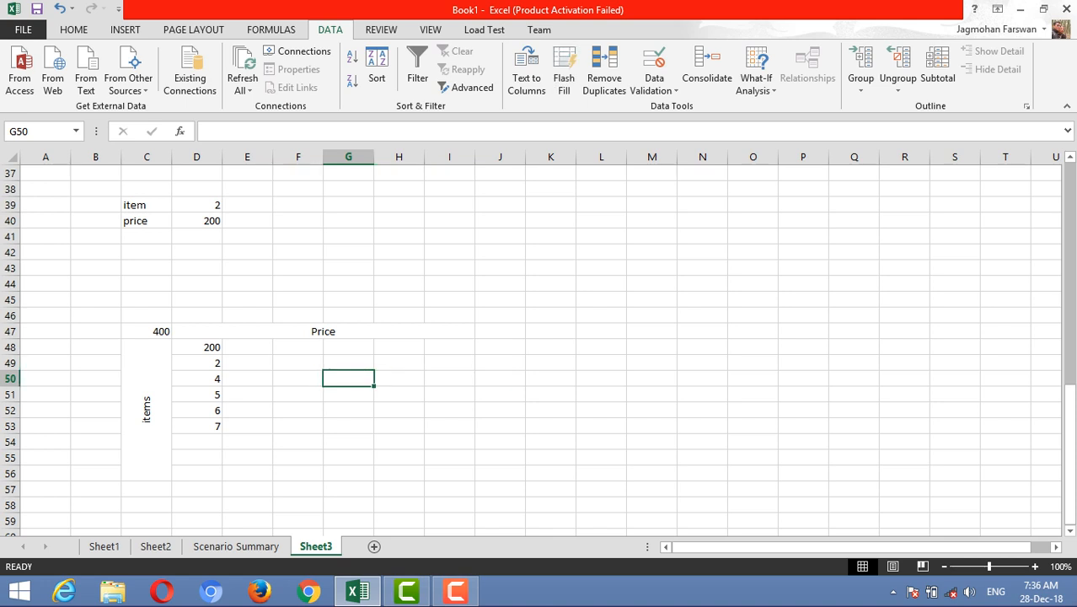
# Step: Enter the prices 300, 400 and 500 across E48:G48, following the first price
pyautogui.moveTo(197, 347); pyautogui.dragTo(304, 425)
pyautogui.click(348, 362)
pyautogui.click(247, 347)
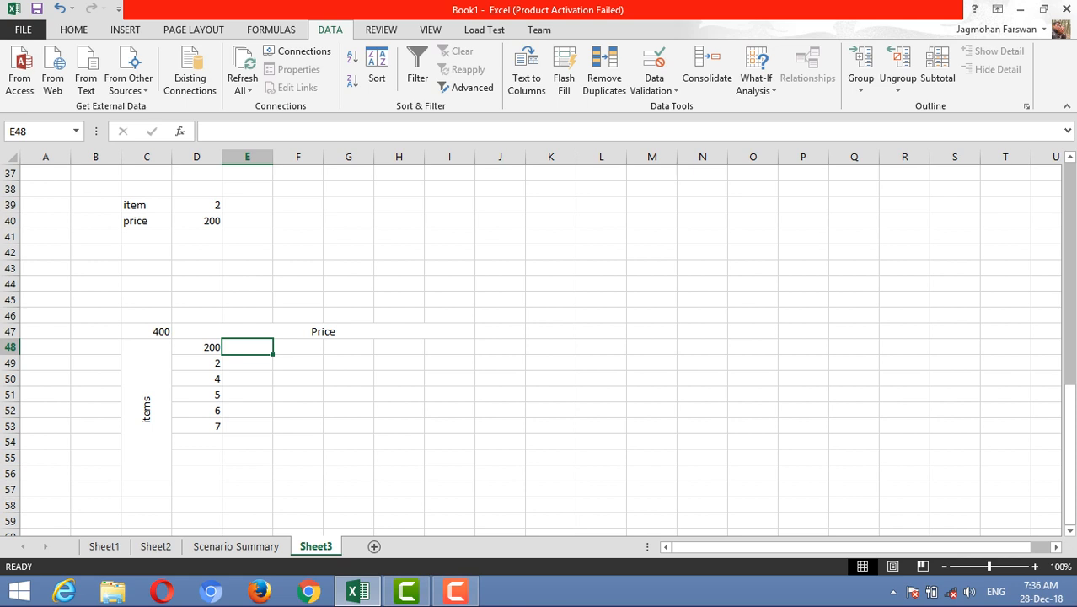
pyautogui.write('400')
pyautogui.press('Tab')
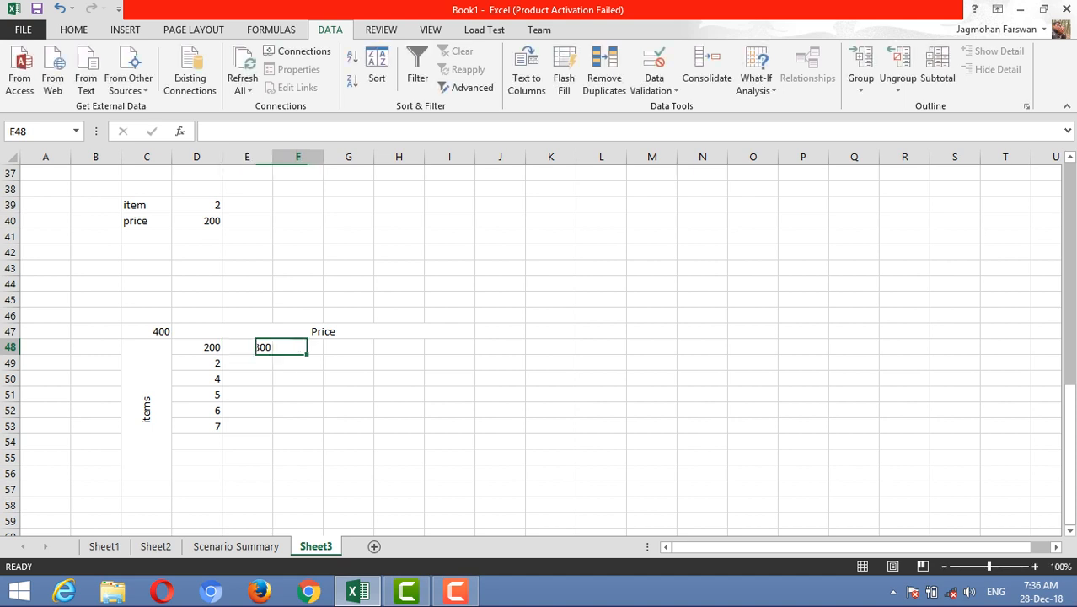
pyautogui.write('400')
pyautogui.press('Tab')
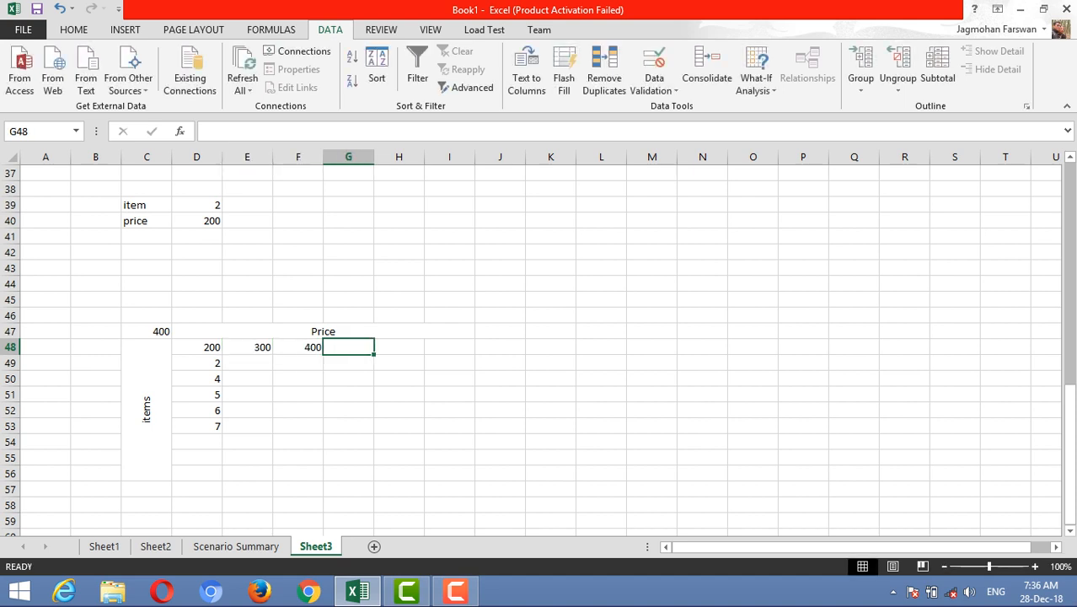
pyautogui.write('500')
pyautogui.hotkey('ctrl', 'Return')
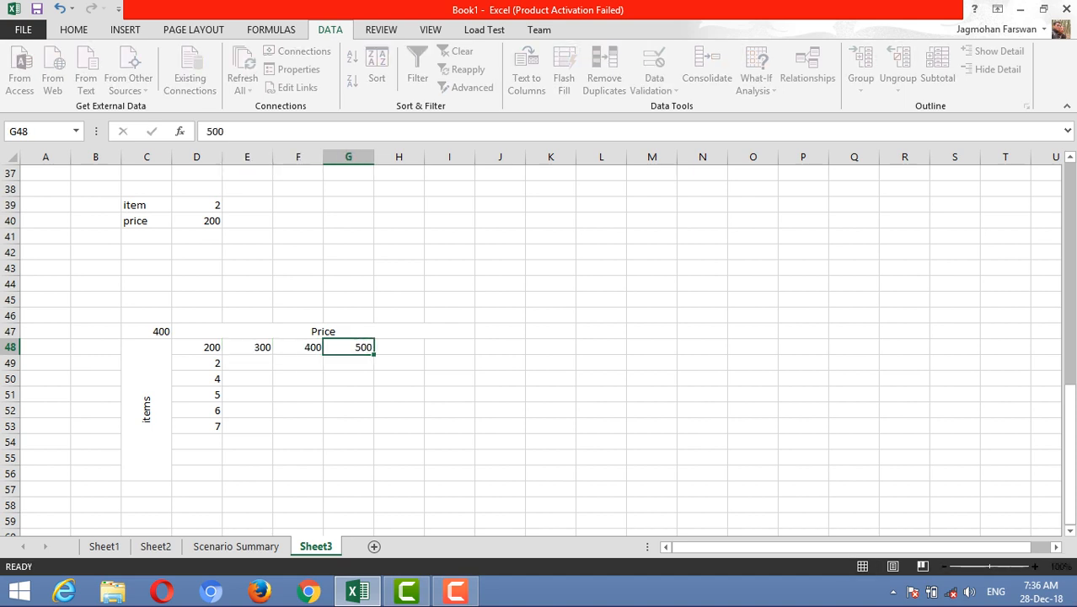
pyautogui.press('Tab')
# Step: Create a two-variable data table over D48:G53 with D40 as the row input cell and D39 as the column input cell
pyautogui.click(298, 378)
pyautogui.moveTo(196, 346); pyautogui.dragTo(348, 426)
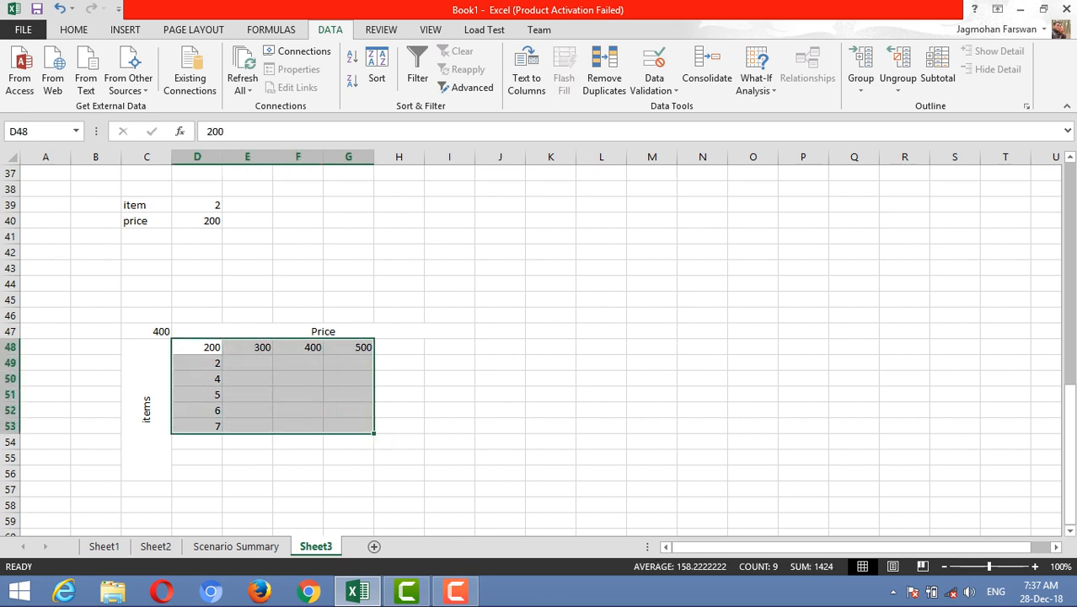
pyautogui.click(756, 82)
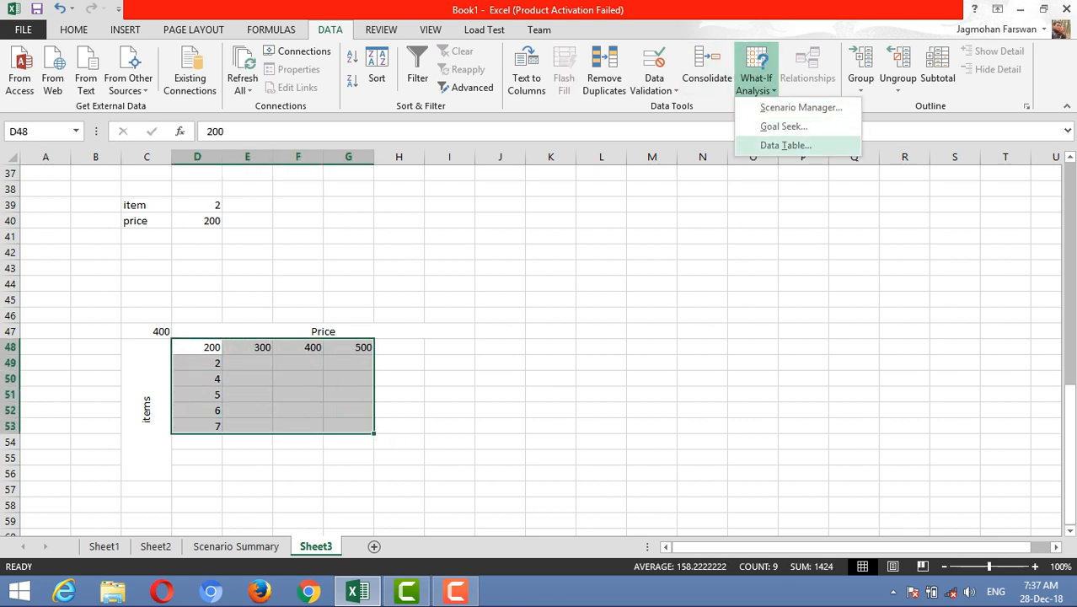
pyautogui.click(785, 145)
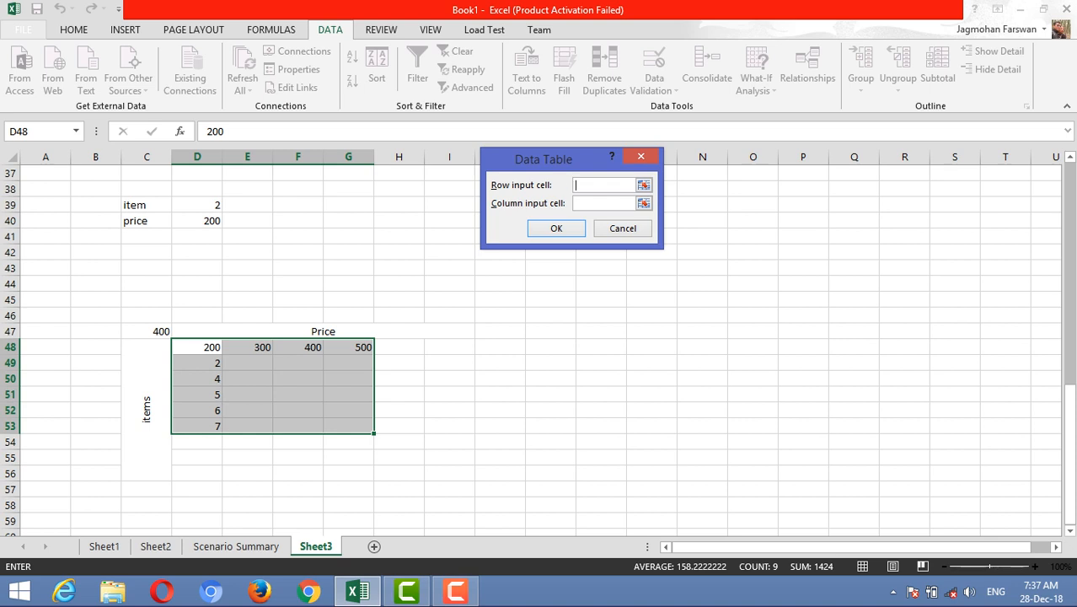
pyautogui.click(199, 221)
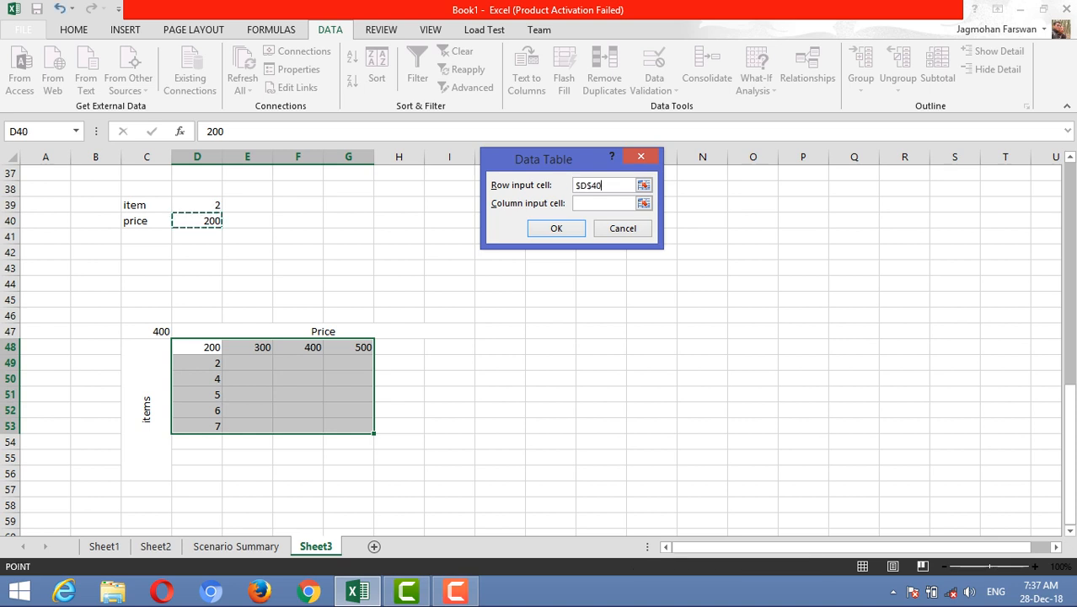
pyautogui.click(603, 203)
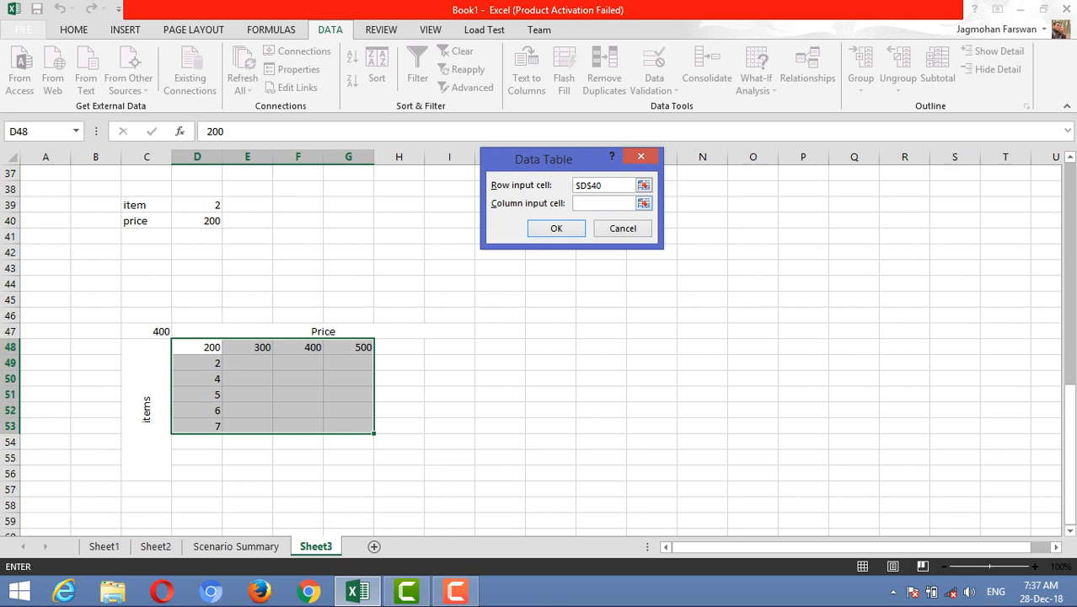
pyautogui.click(199, 204)
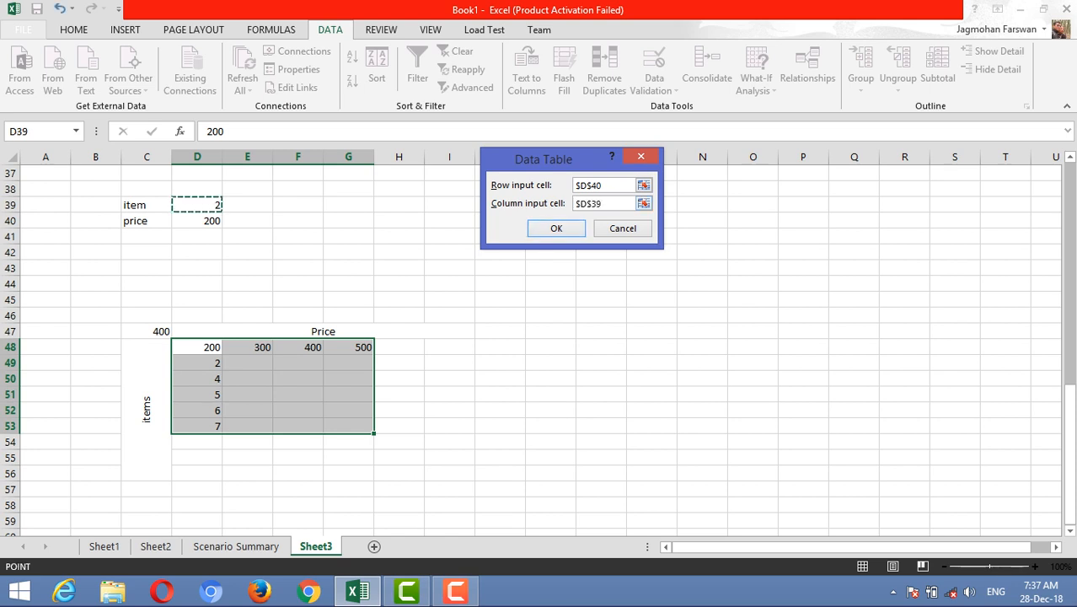
pyautogui.press('Return')
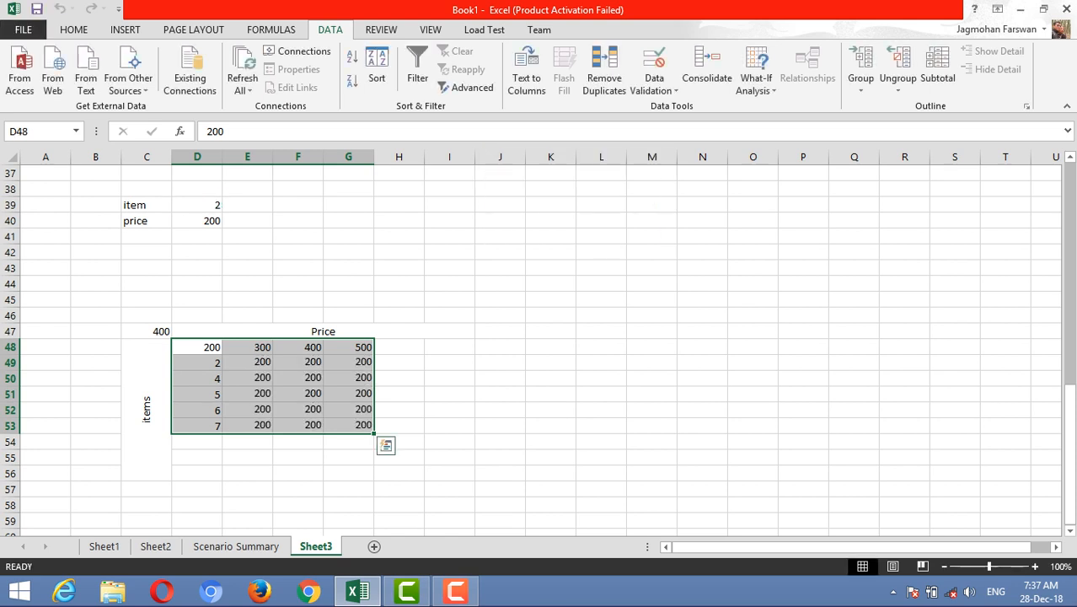
# Step: Inspect the formula behind the data table's result cells E49 and G51
pyautogui.click(500, 347)
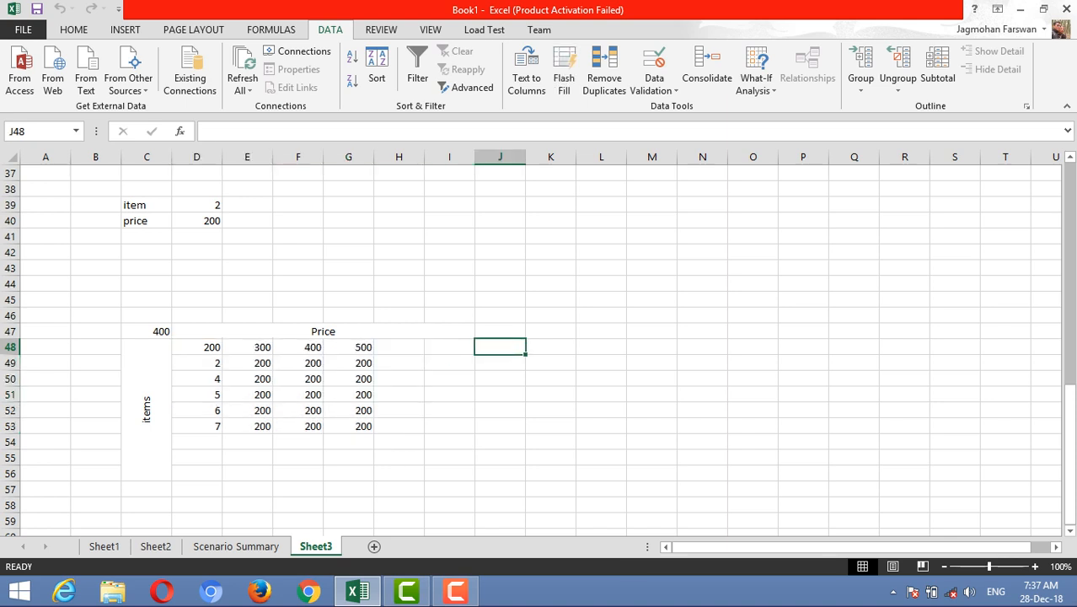
pyautogui.click(248, 363)
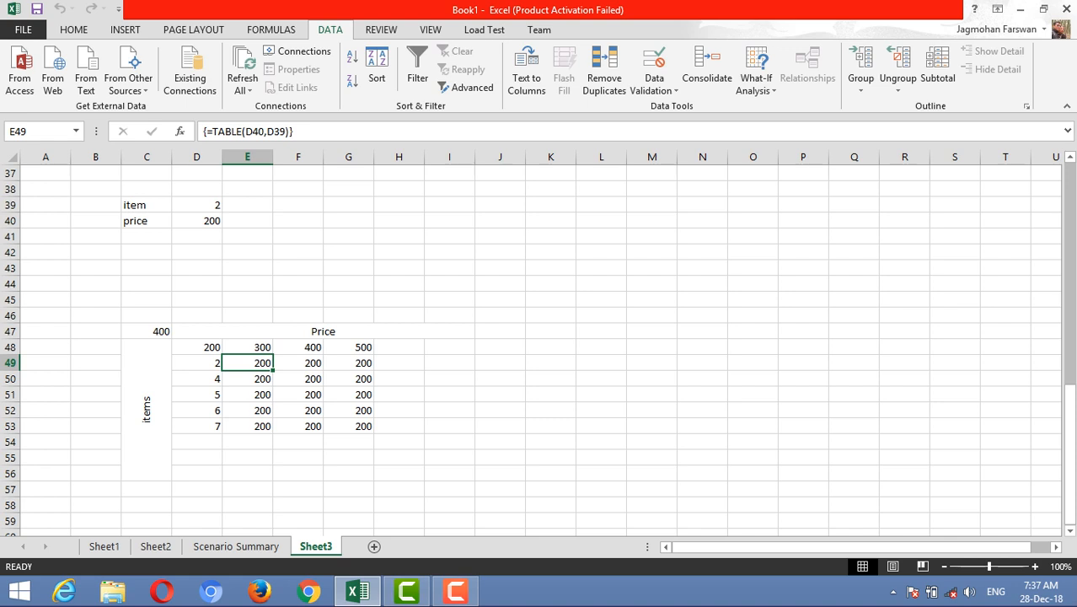
pyautogui.click(348, 394)
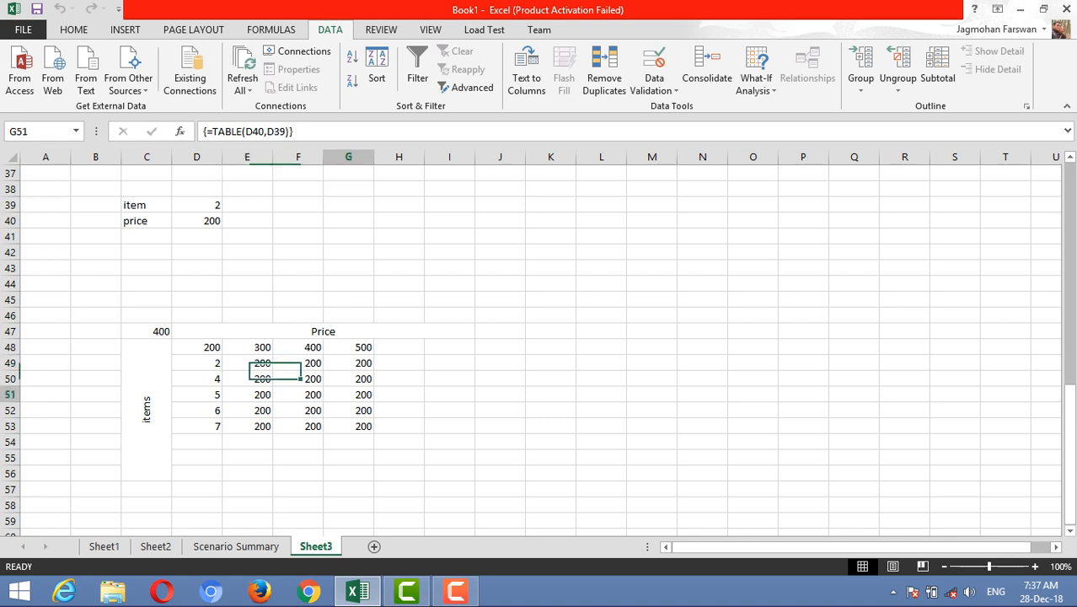